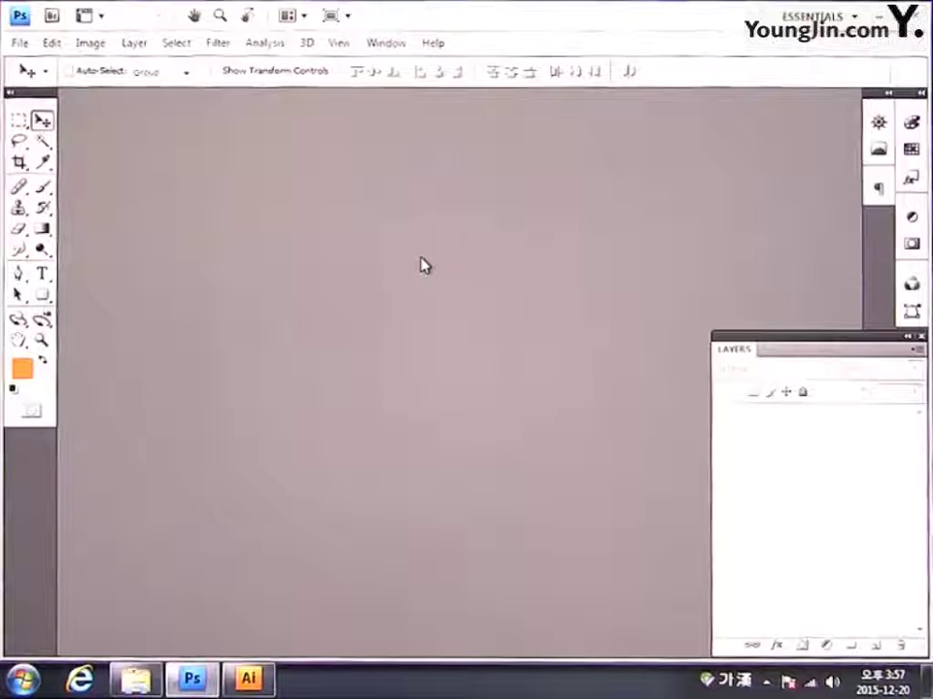
Step: Create a new 186 × 246 mm document at 100 pixels/inch in CMYK Color with a white background
click(19, 43)
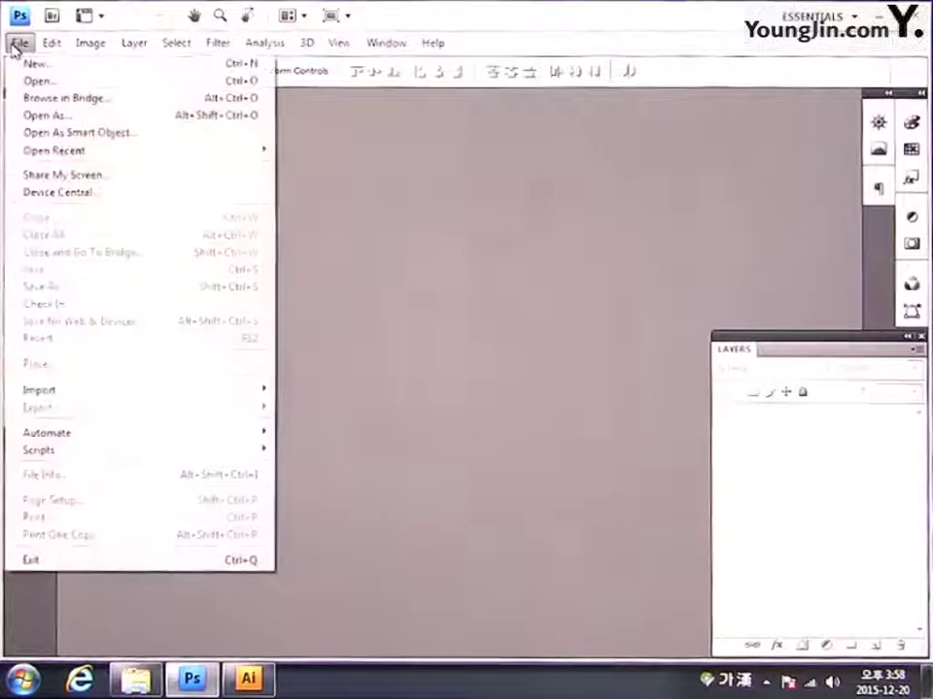
click(39, 63)
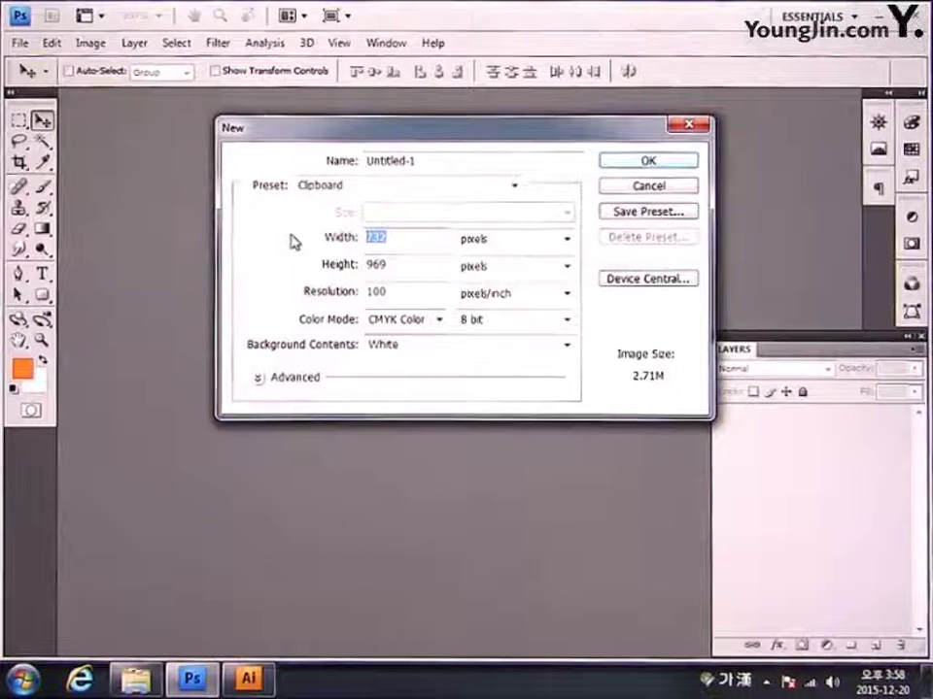
text(186)
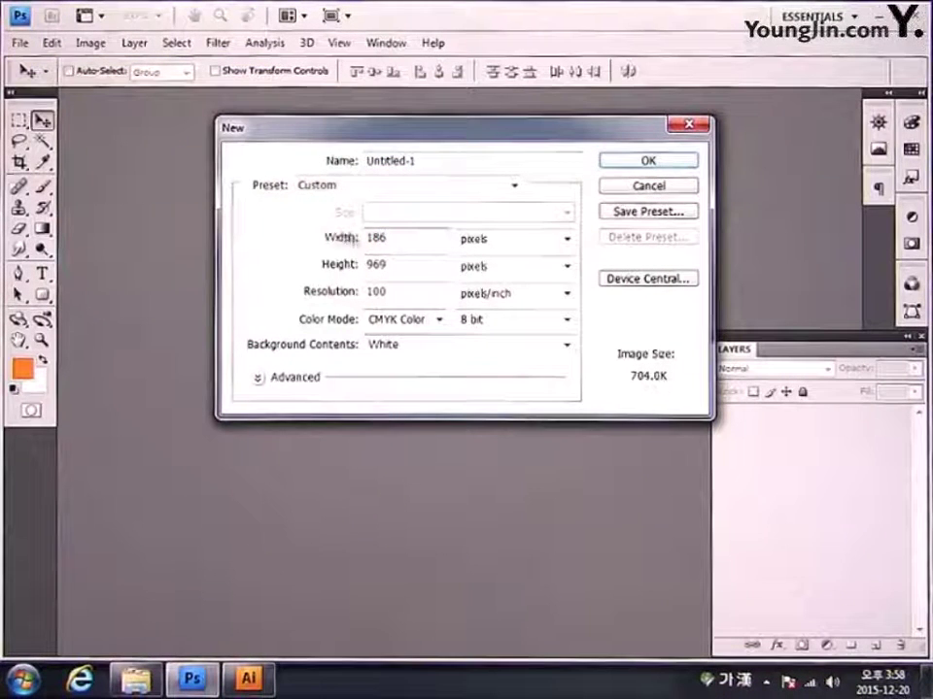
click(475, 237)
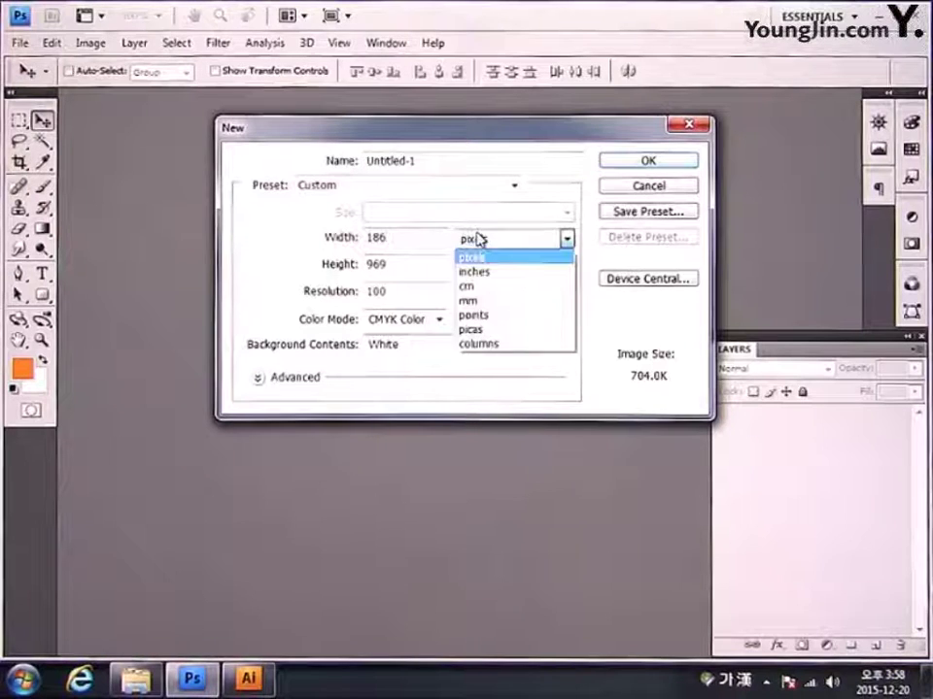
click(501, 302)
click(426, 267)
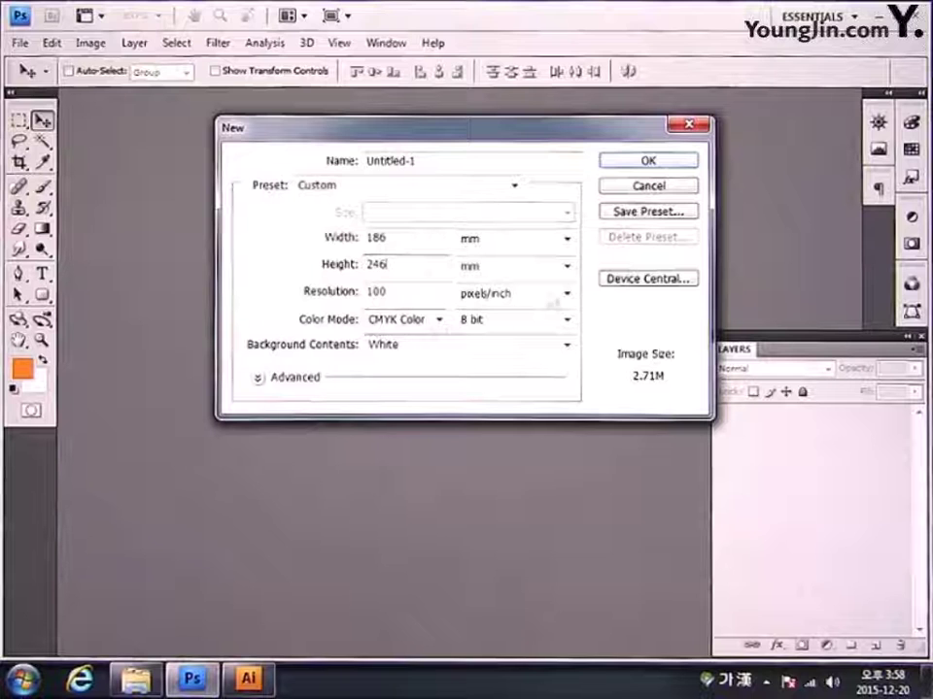
click(645, 164)
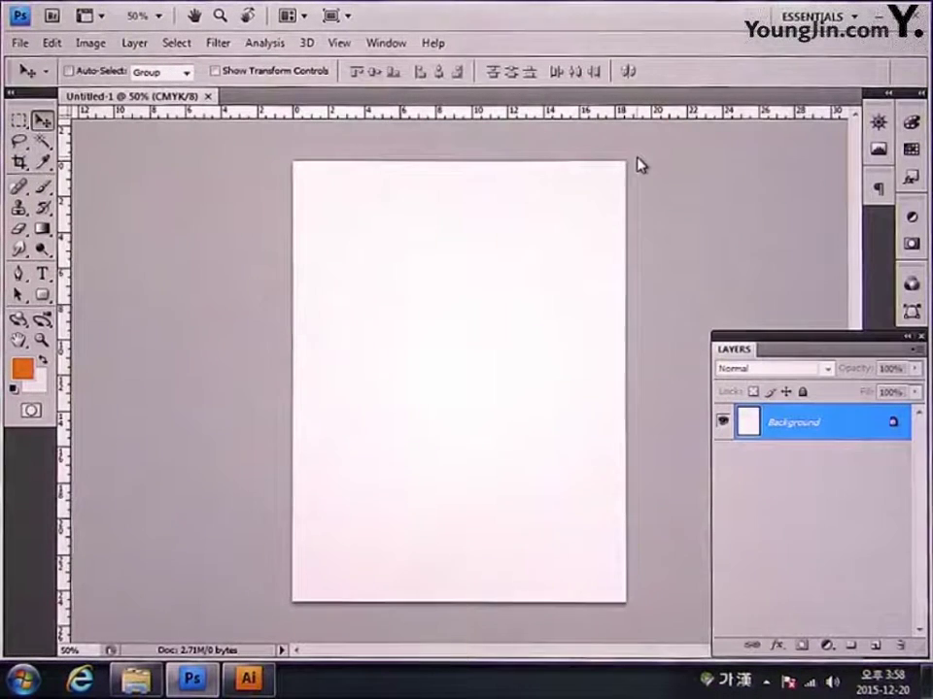
Step: Switch to Illustrator, hide the 도형 layer, unlock the 그리드 layer and copy the grid group
click(245, 682)
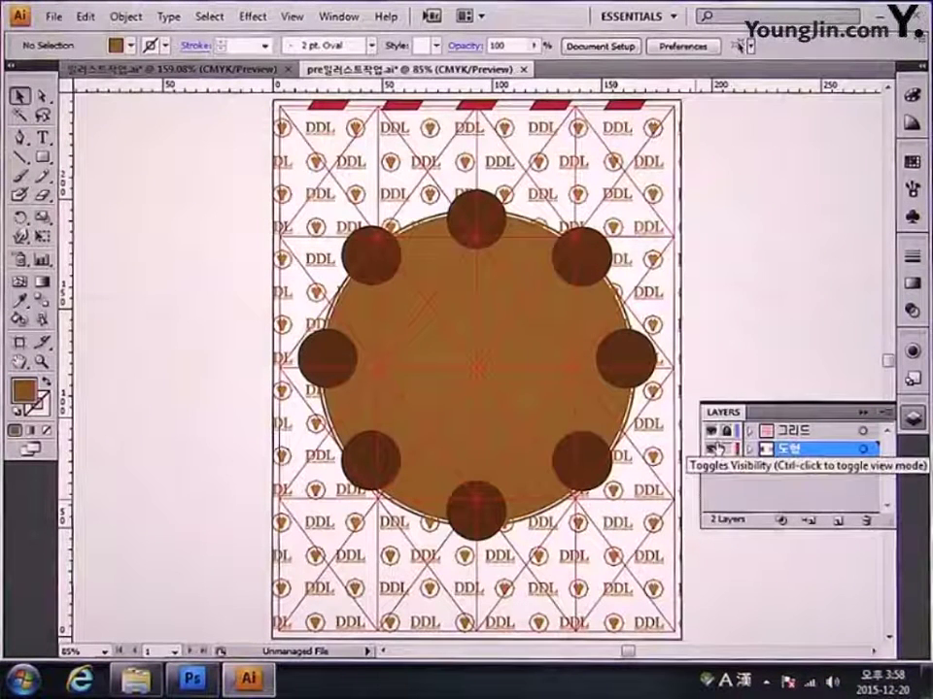
click(710, 449)
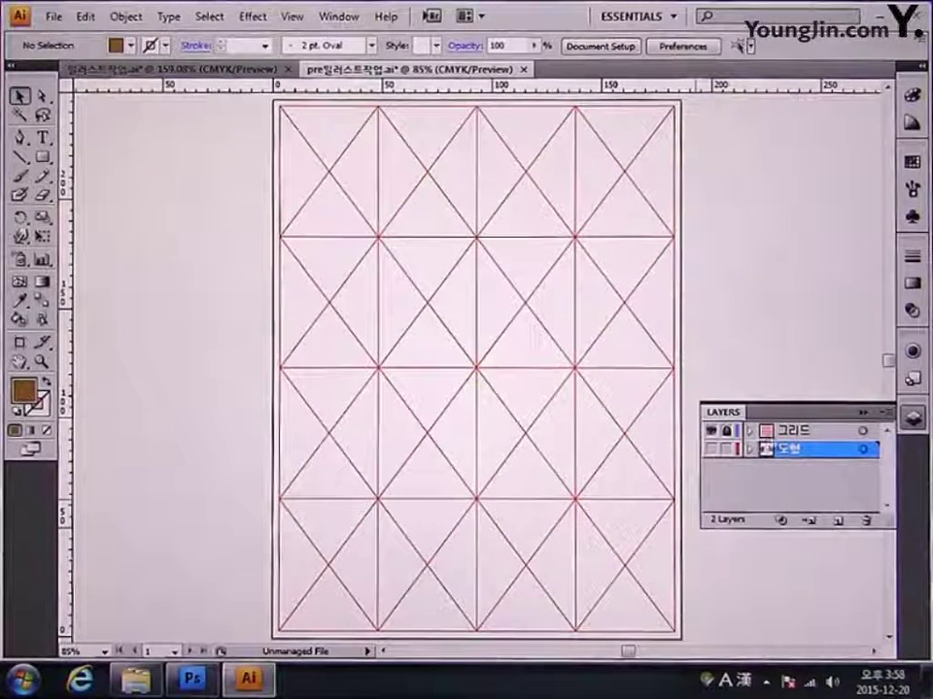
click(727, 430)
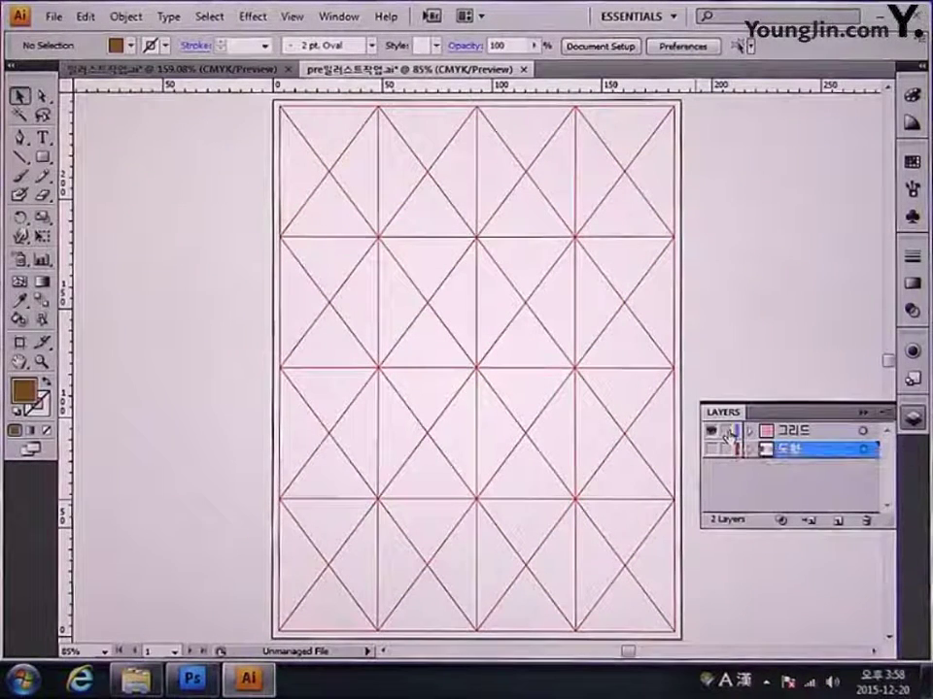
click(280, 201)
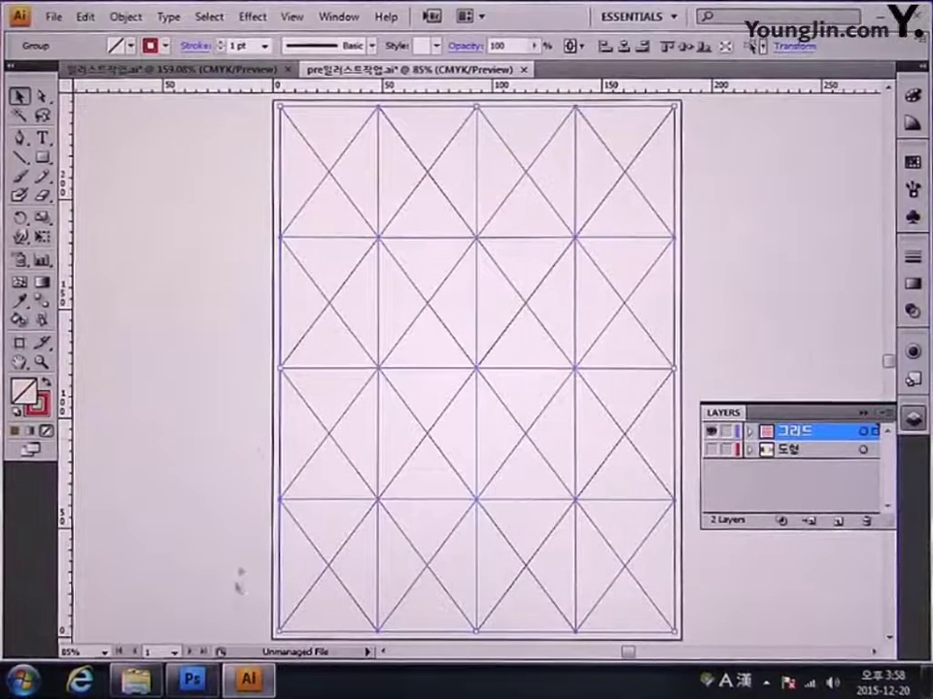
Step: Switch to Photoshop and paste the copied grid into the new document as pixels
click(199, 680)
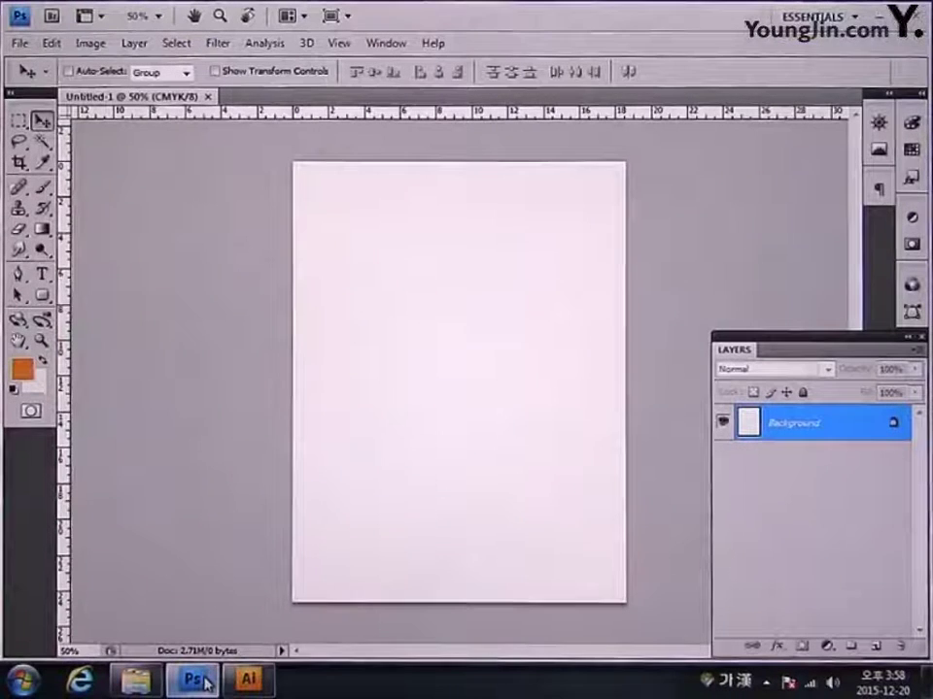
key(ctrl+v)
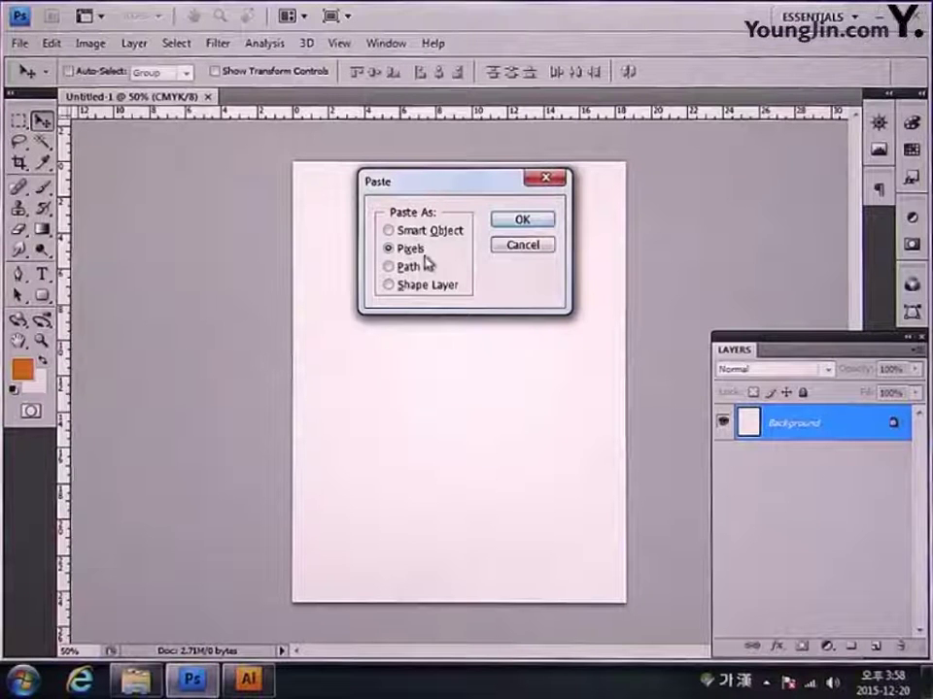
click(523, 222)
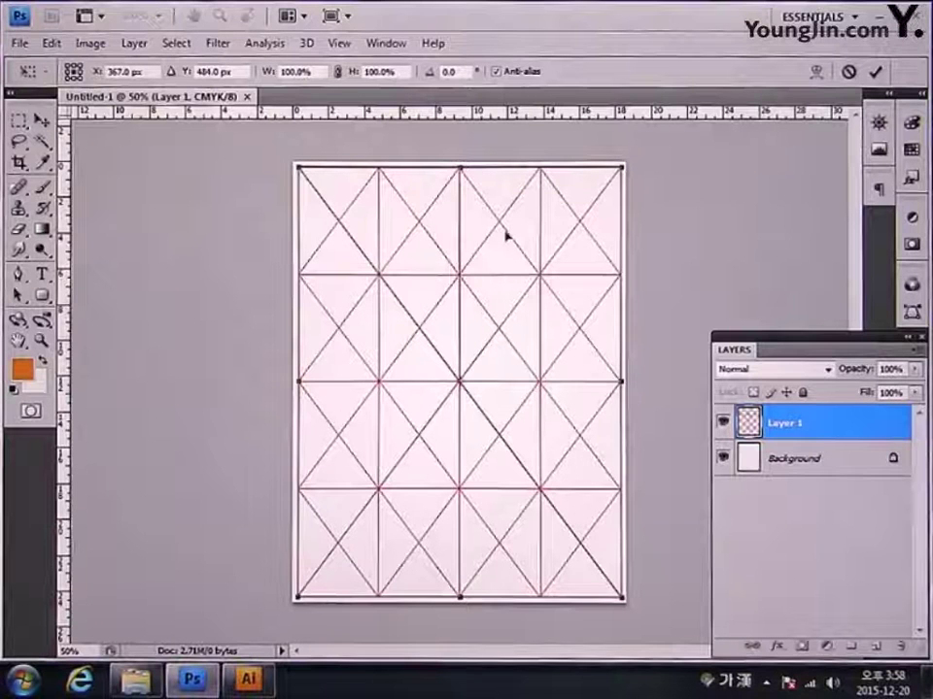
key(Return)
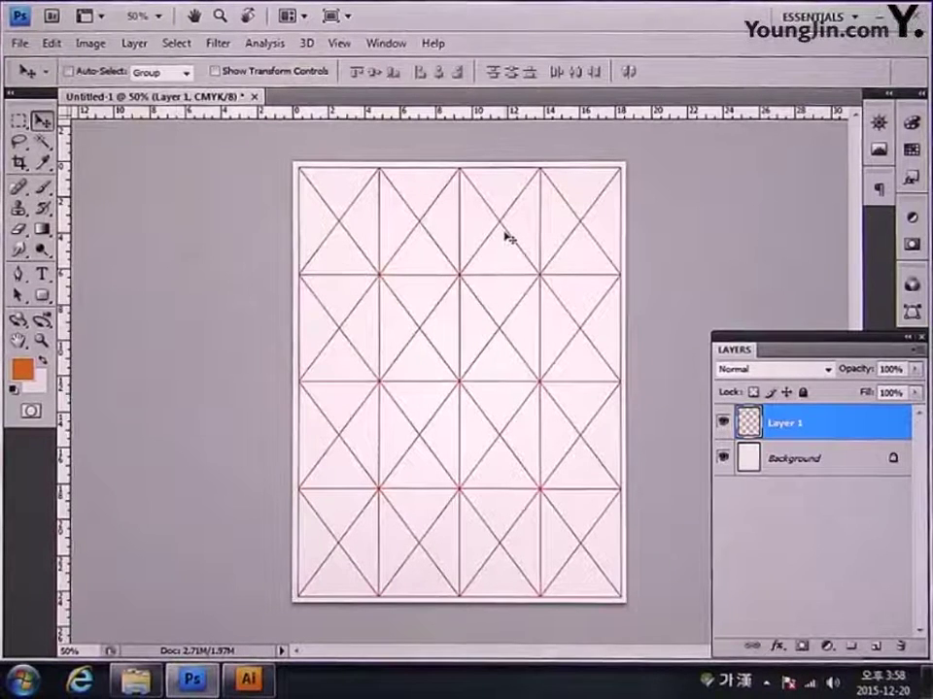
Step: Rename the pasted grid layer as 그리드
double_click(785, 424)
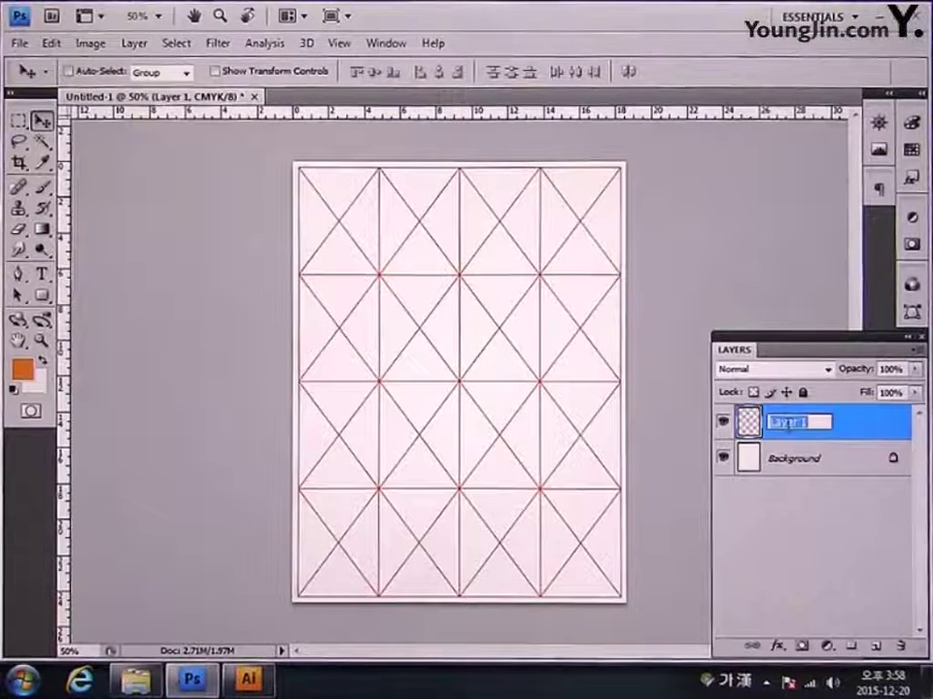
text(ㄹ)
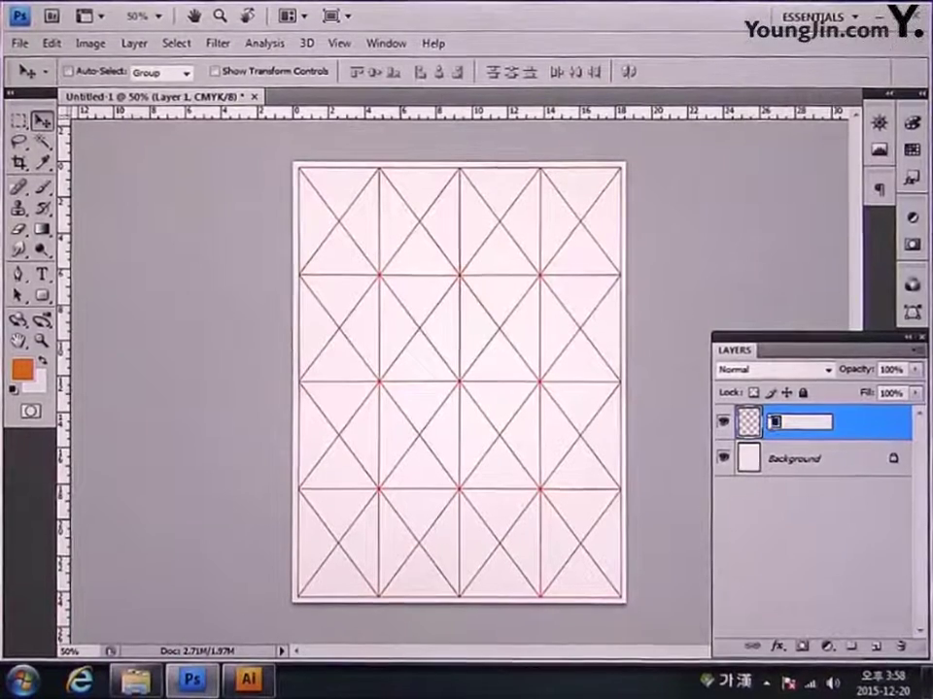
text(리드)
key(Return)
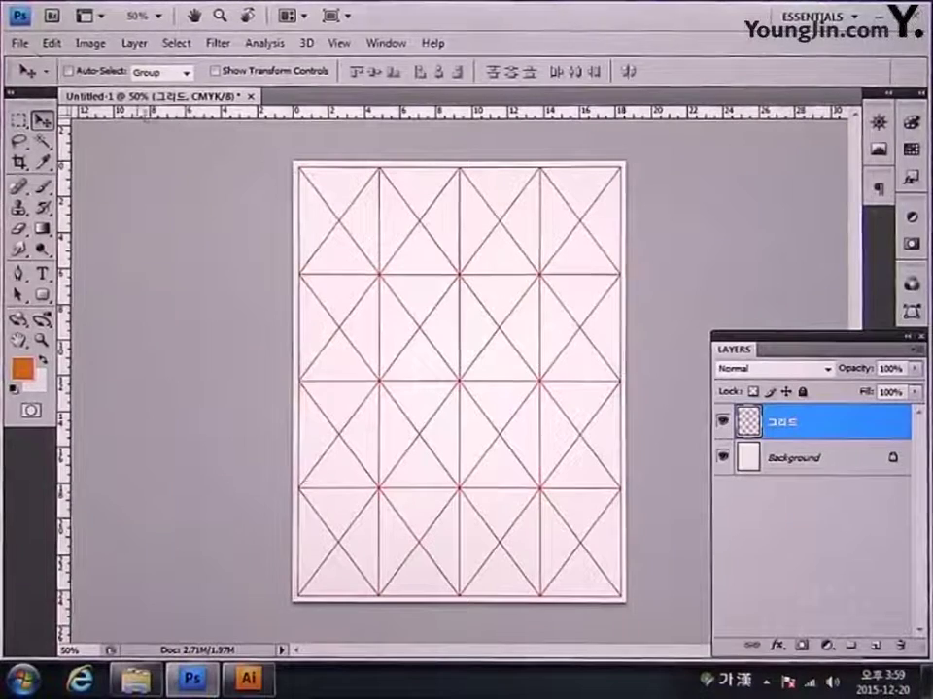
Step: Save the document as 포토샵작업 in Photoshop PSD format in the 작업 folder, replacing the existing file
click(24, 43)
click(77, 269)
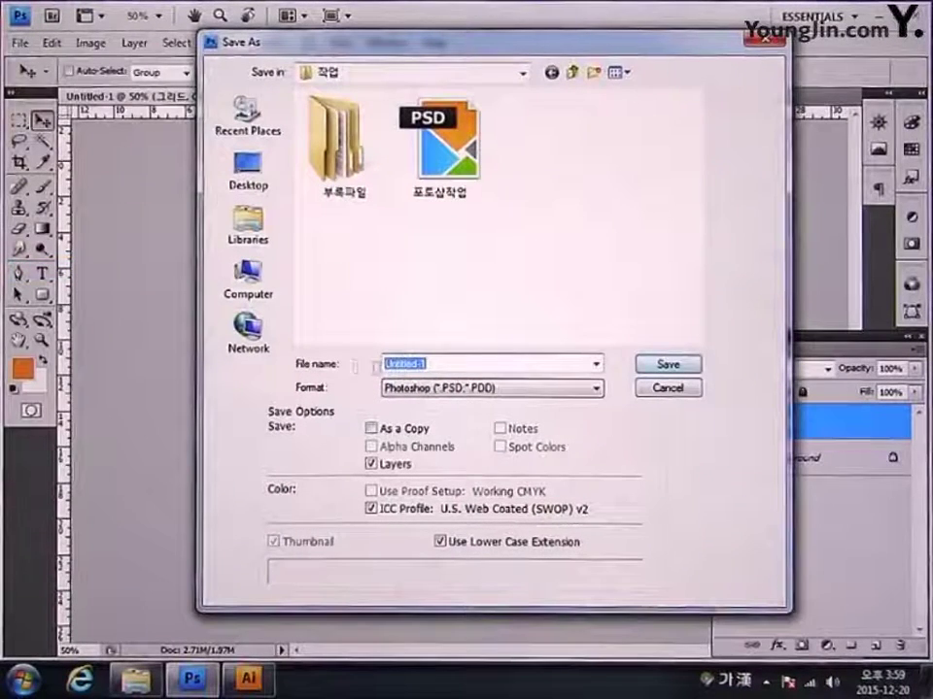
text(포ㅌ)
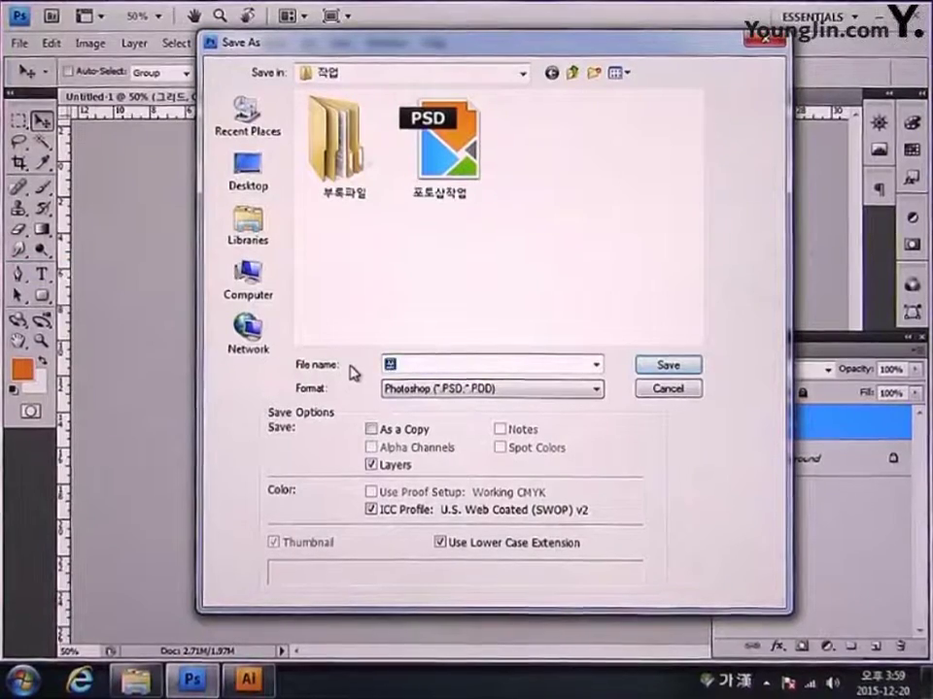
text(ㅗ샵작업)
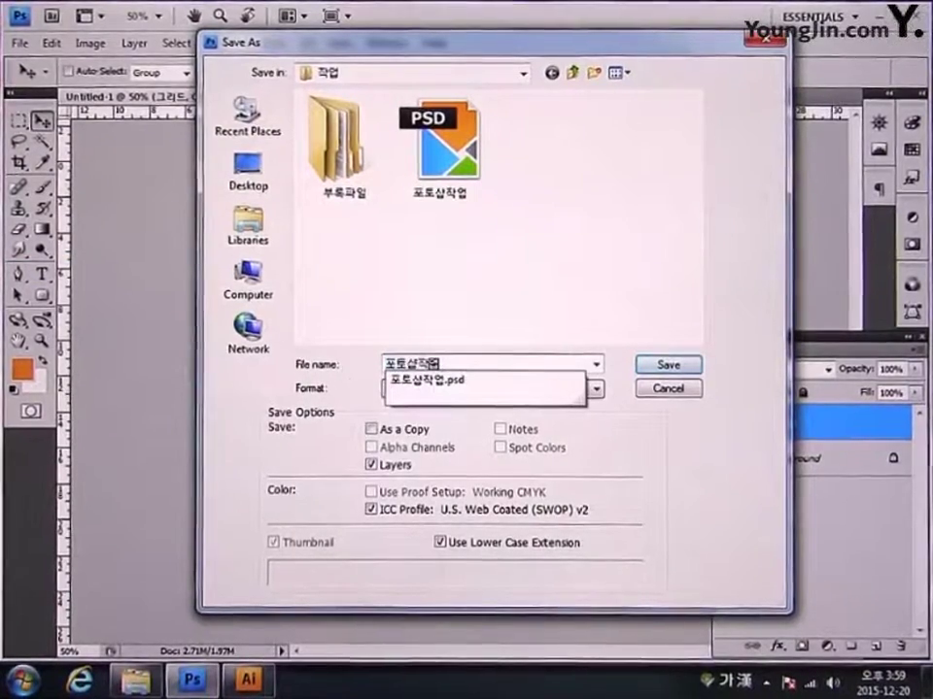
key(Return)
key(Return)
key(Return)
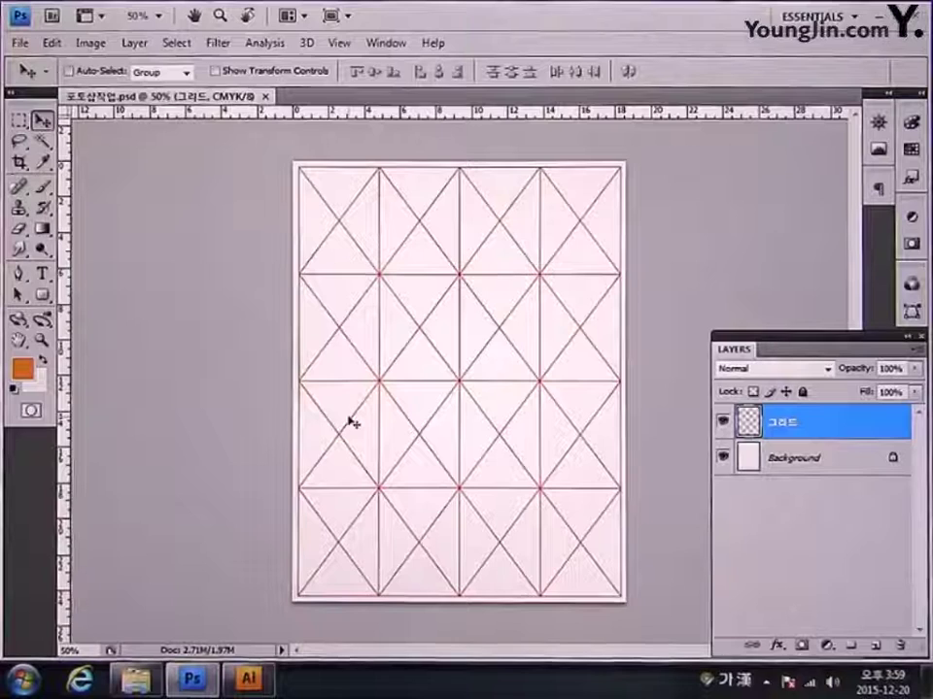
Step: Switch to Illustrator, hide the 그리드 layer, show the 도형 layer and copy the page-sized DDL pattern background
click(248, 678)
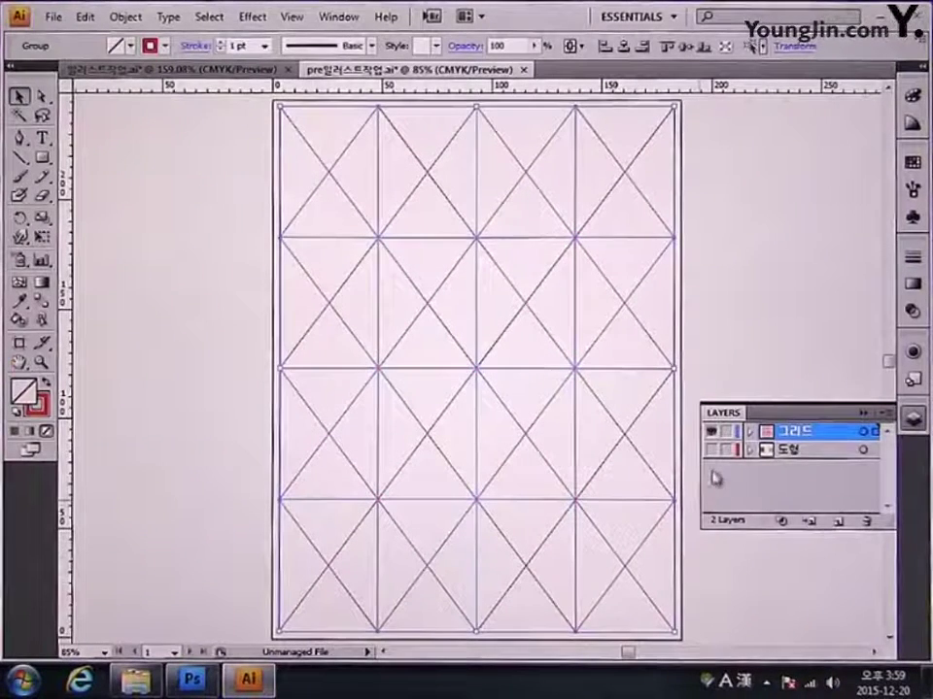
click(712, 432)
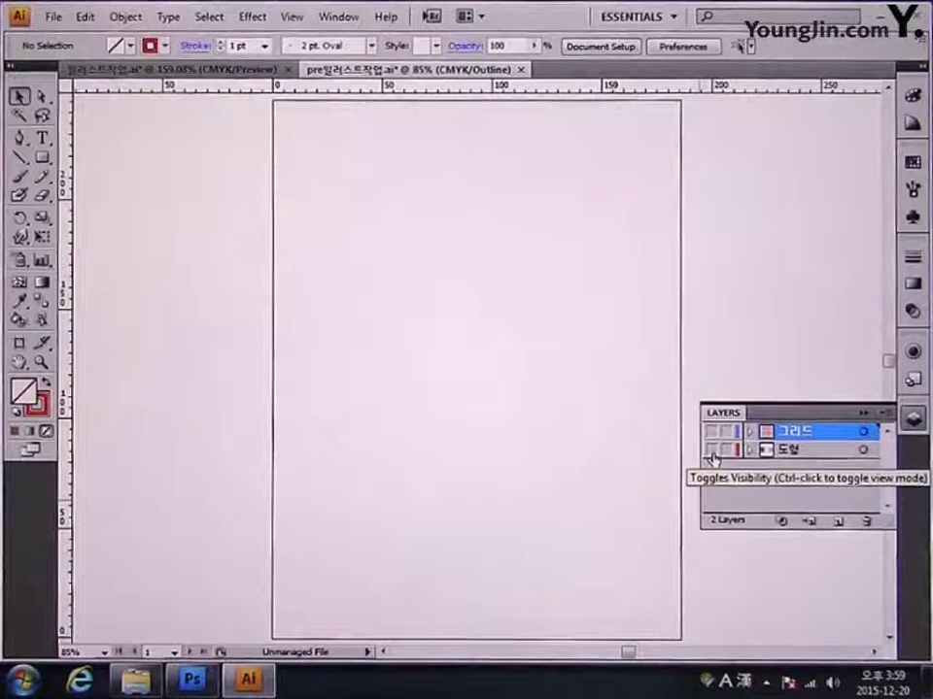
ctrl+click(713, 452)
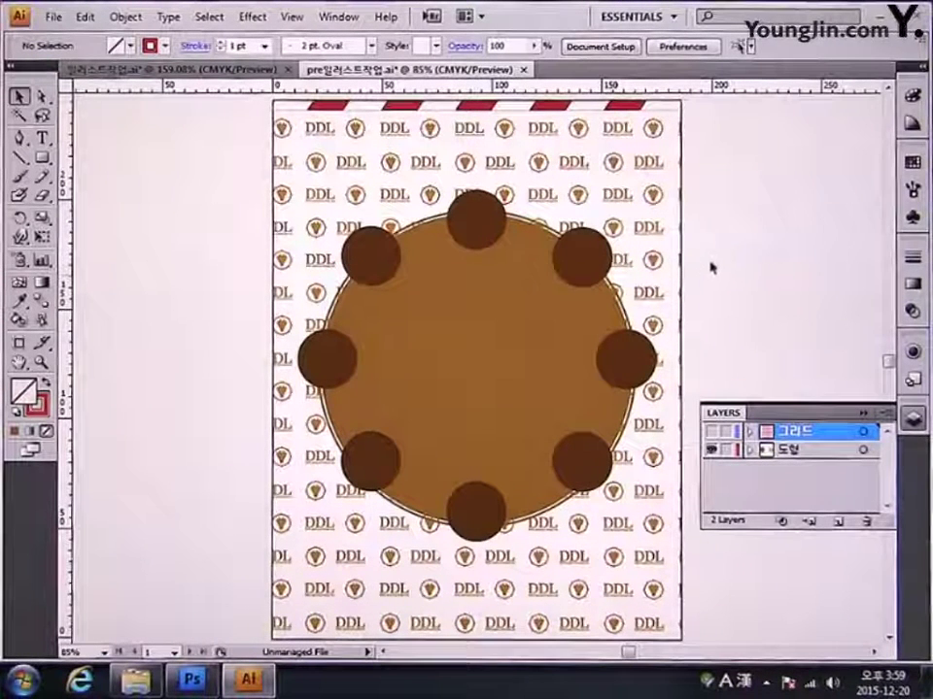
click(675, 230)
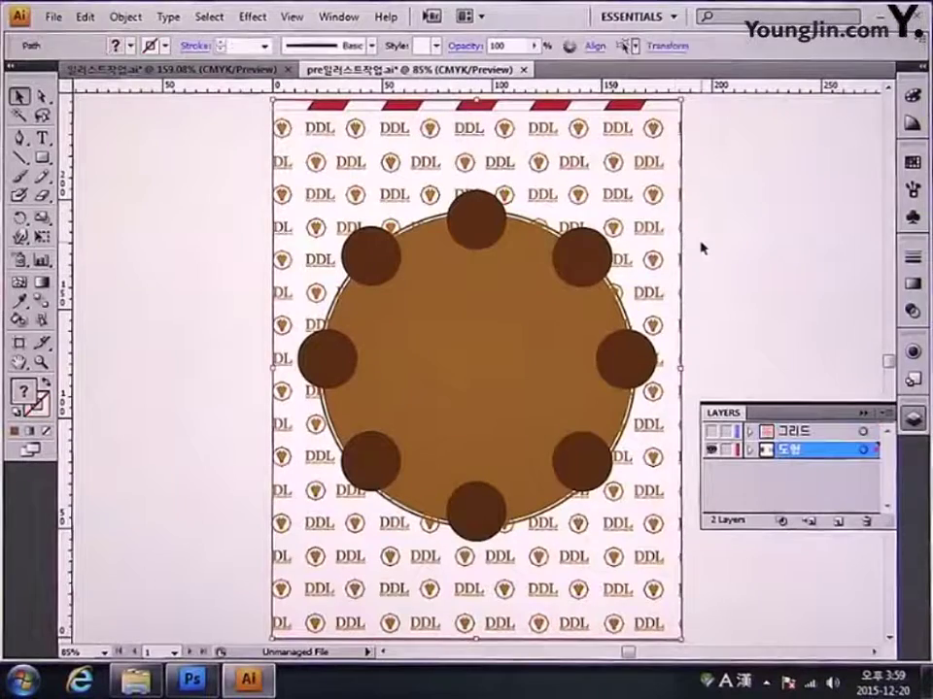
key(ctrl+h)
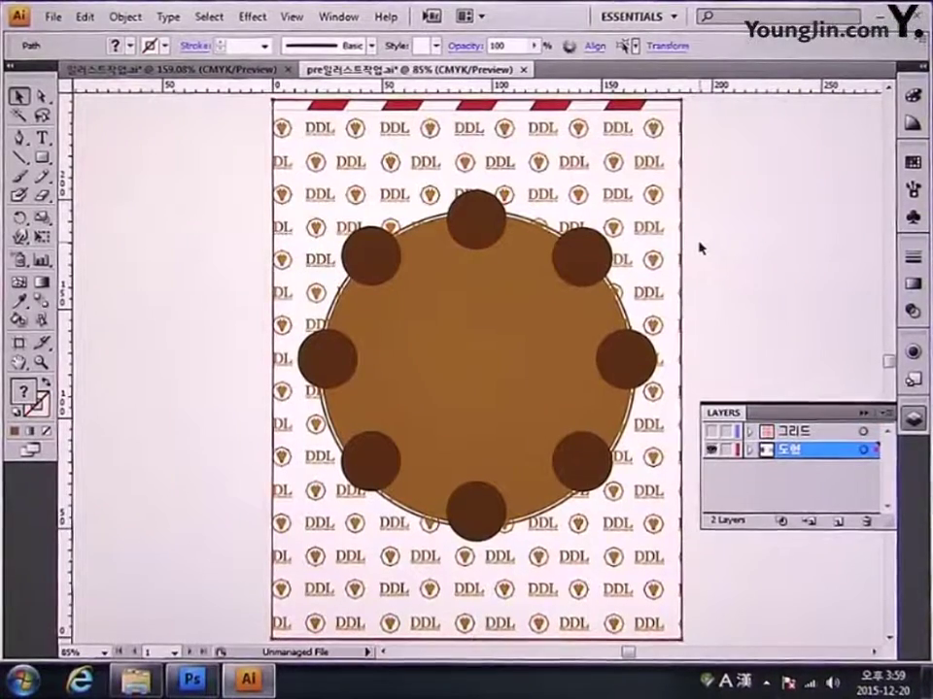
Step: Switch to Photoshop, paste the DDL pattern as pixels and set its height scale to 100%
click(192, 678)
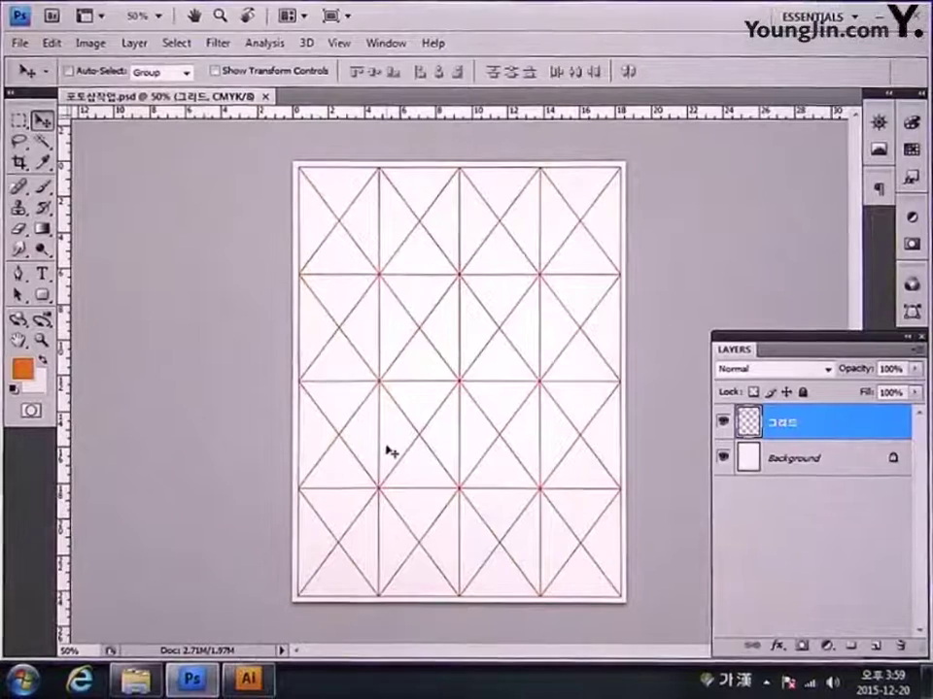
key(ctrl+v)
click(527, 222)
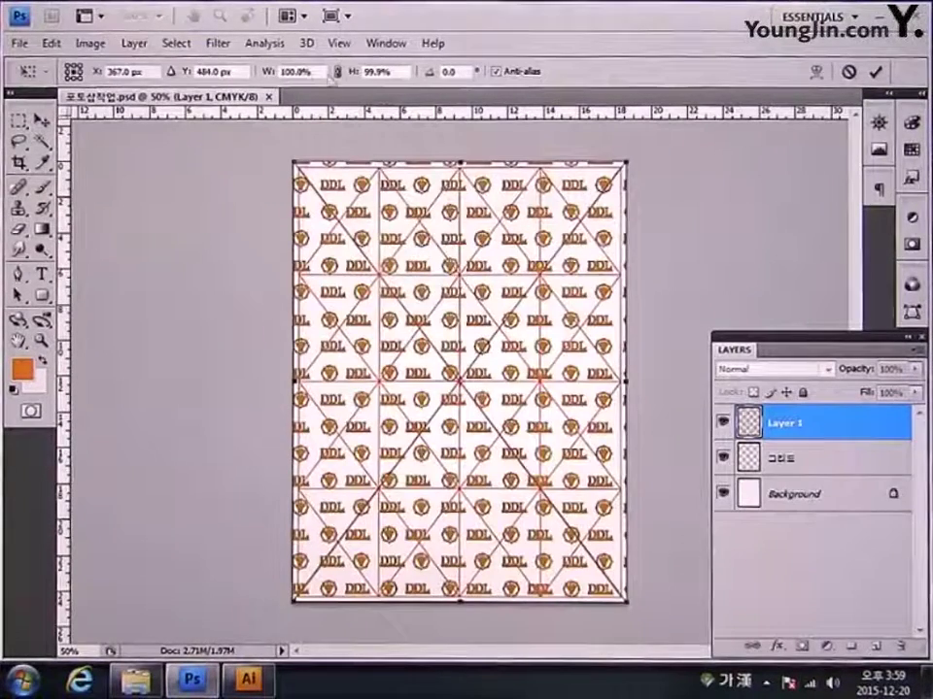
click(332, 74)
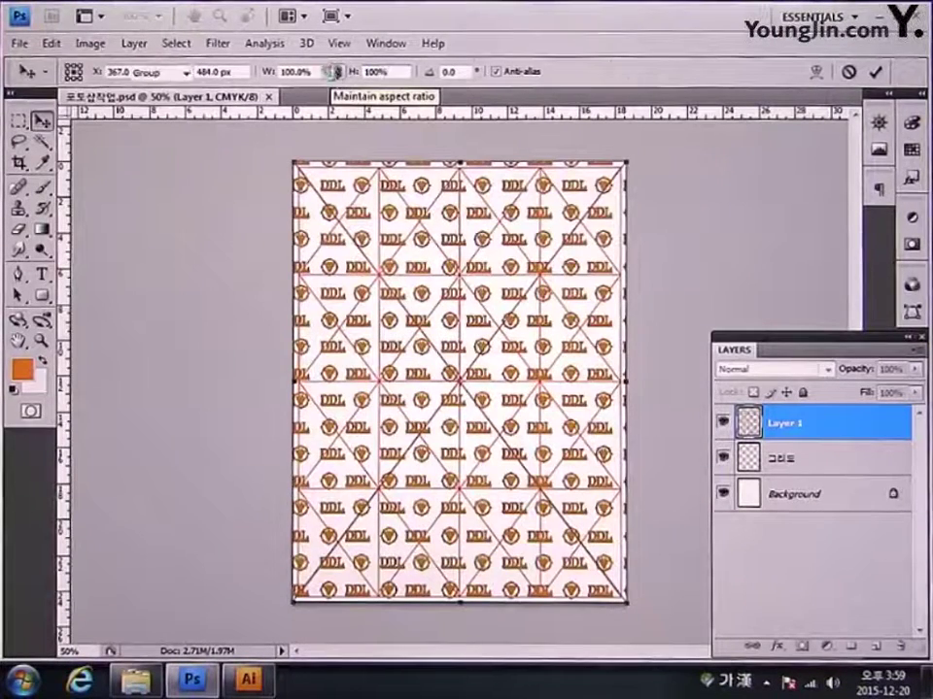
key(Return)
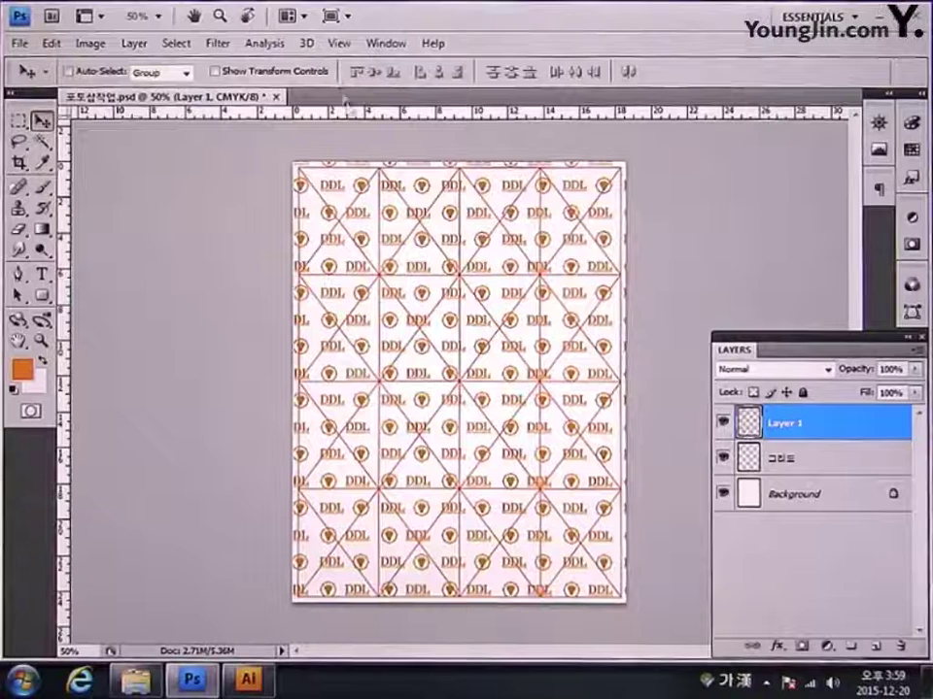
Step: Rename the pasted pattern layer as 패턴 and move it below the 그리드 layer
double_click(787, 425)
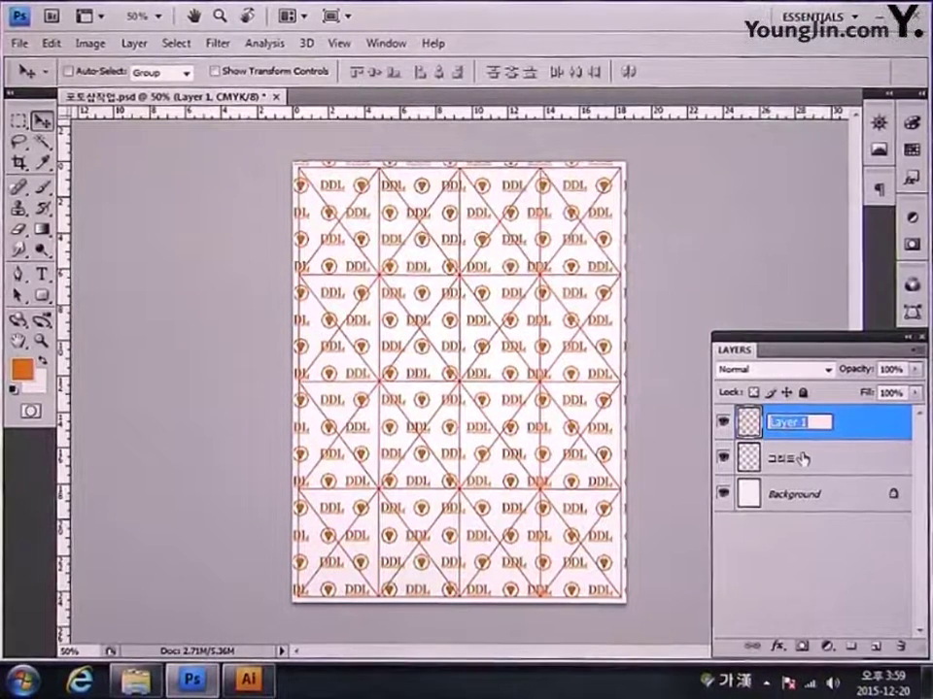
text(패턴)
key(Return)
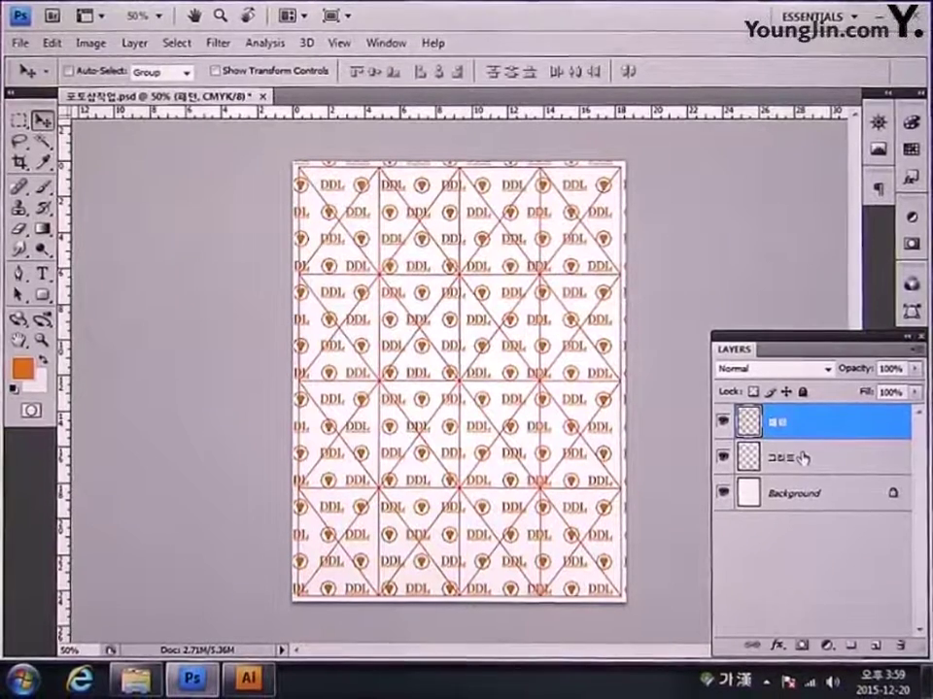
drag(833, 436, 833, 480)
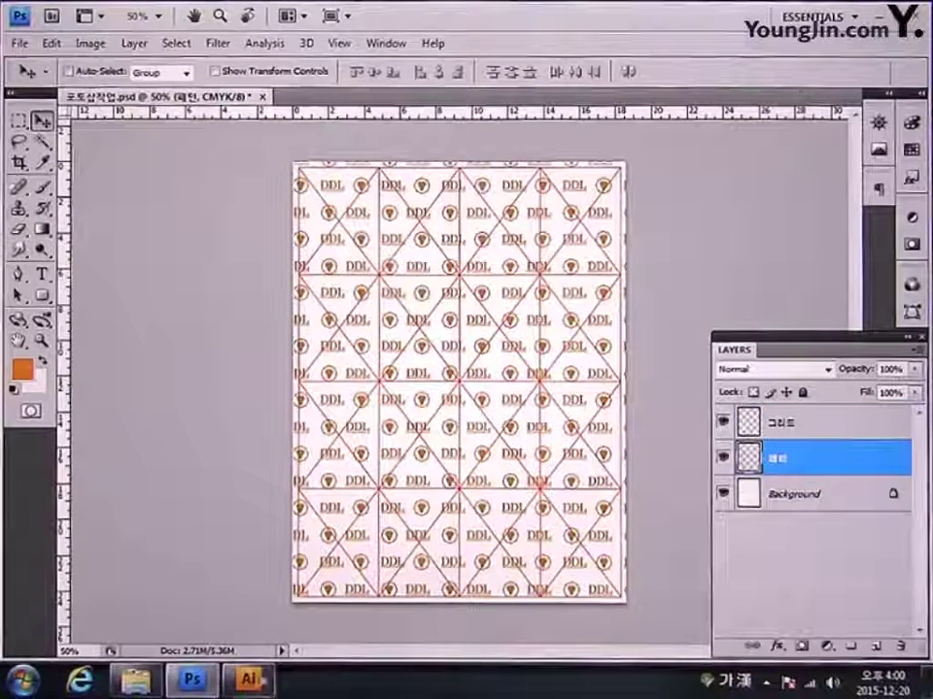
Step: Switch to Illustrator and copy the large brown circle with its outer ring and the page-sized frame
click(252, 681)
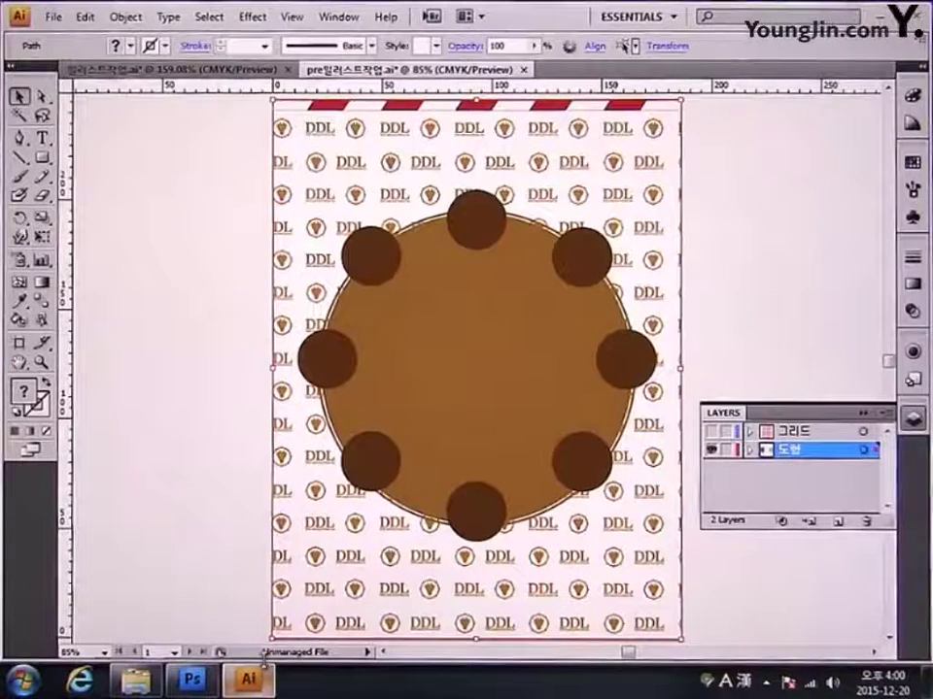
click(450, 377)
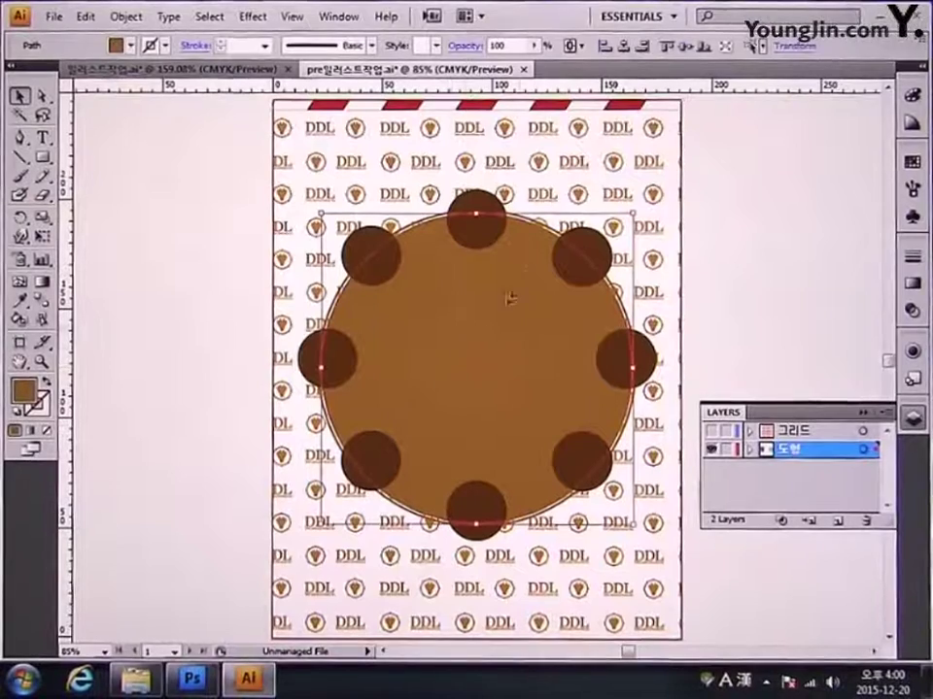
click(540, 228)
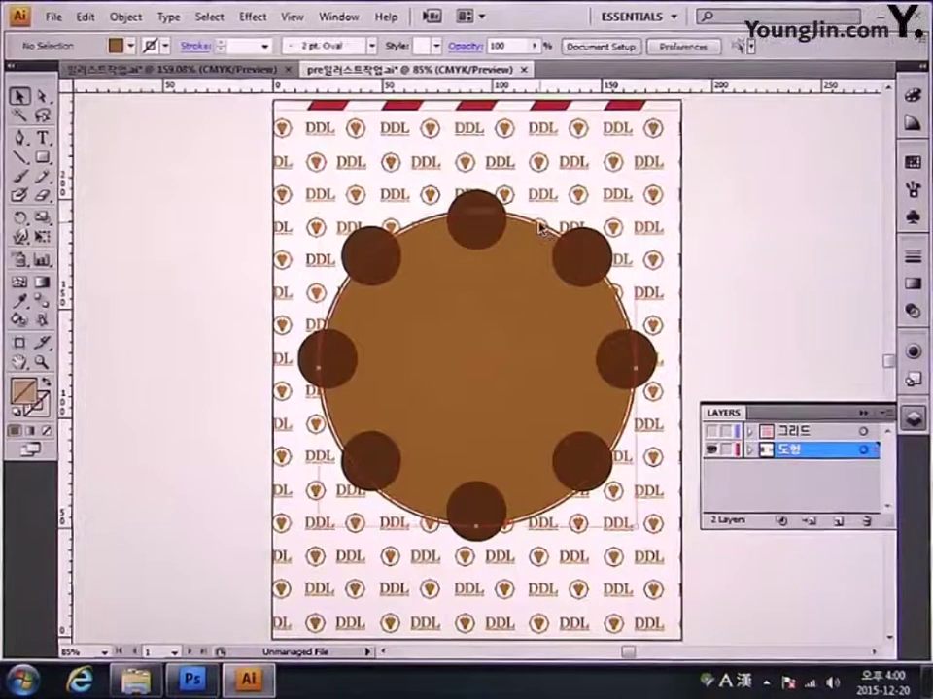
key(ctrl+a)
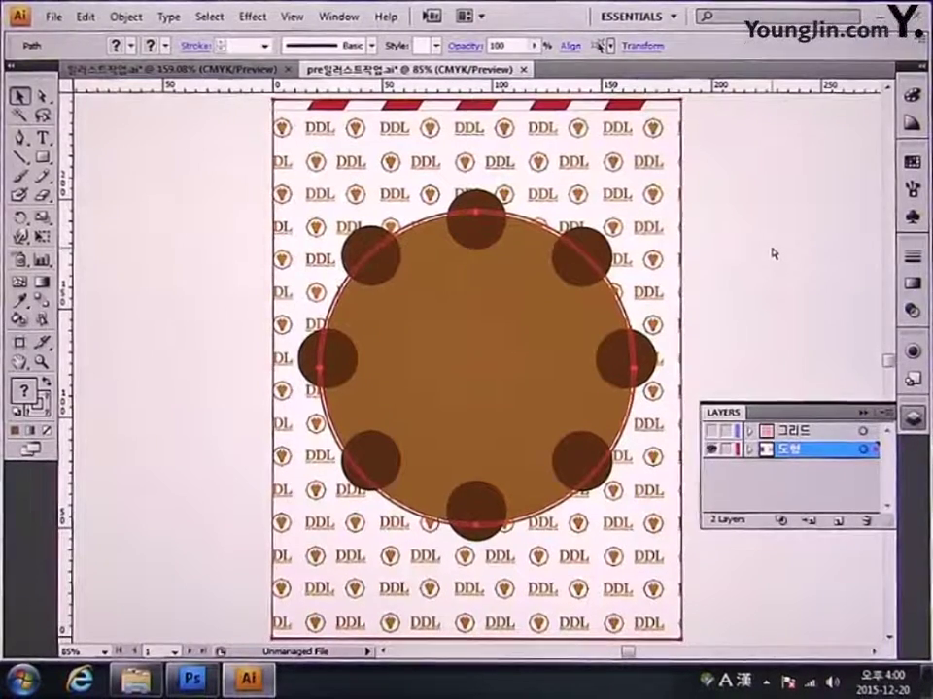
Step: Switch to Photoshop, paste the large circle as pixels and set its height scale to 100%
click(192, 680)
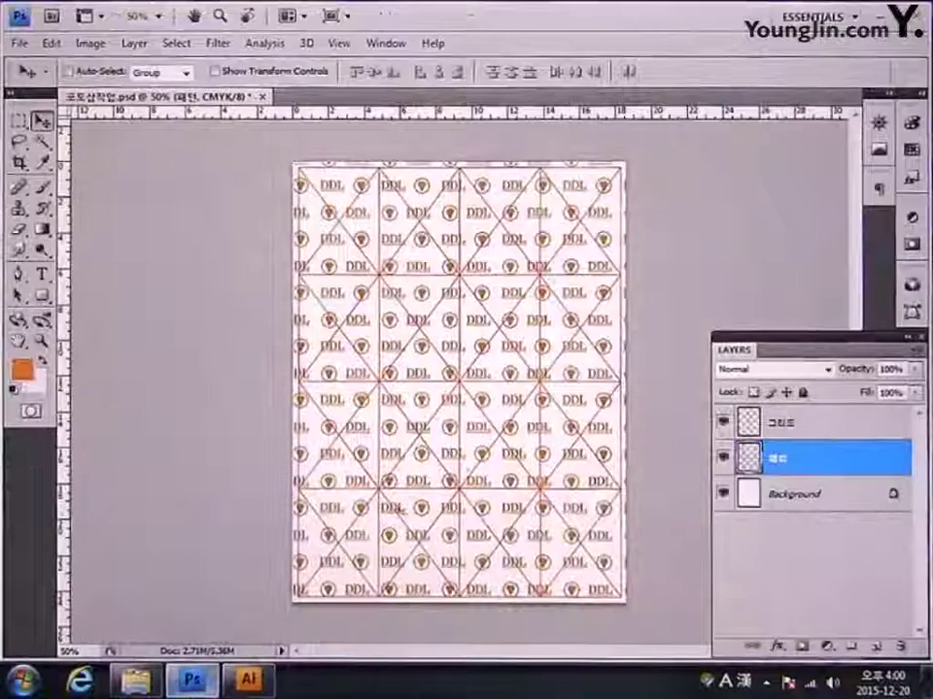
key(ctrl+v)
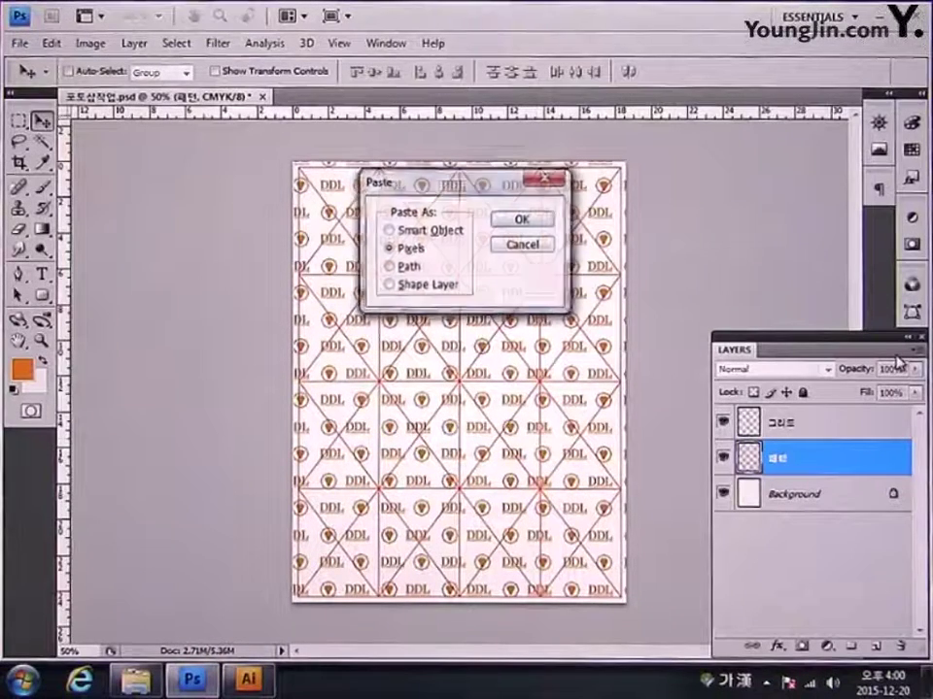
click(522, 221)
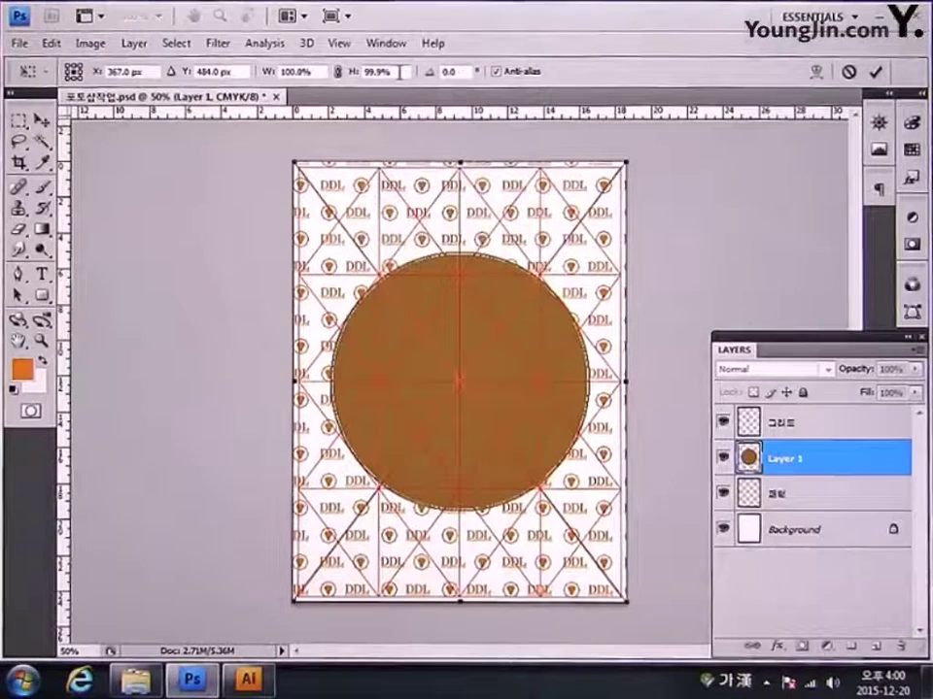
text(100)
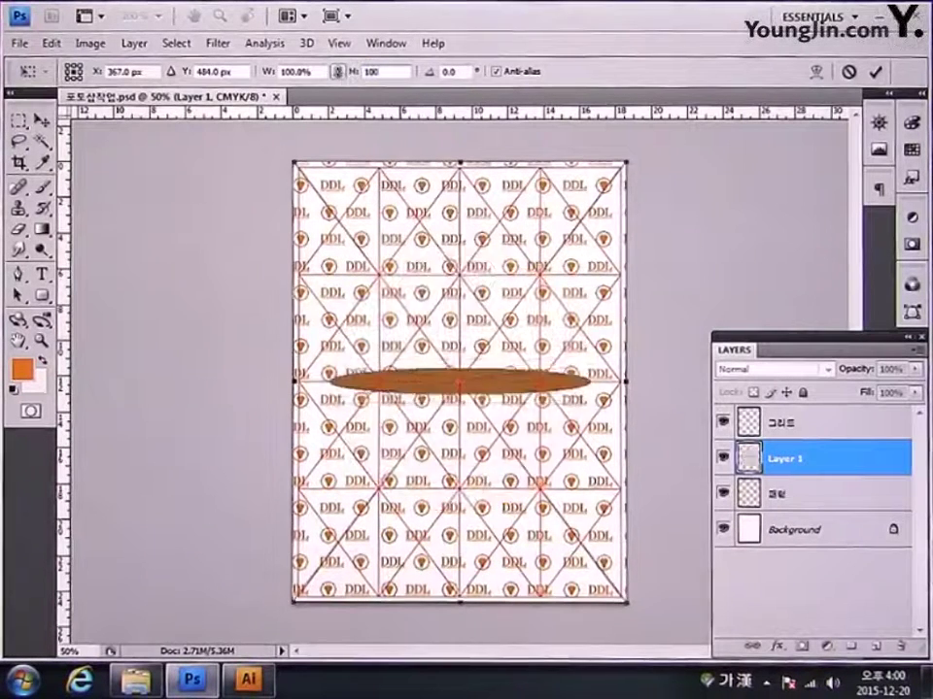
key(Return)
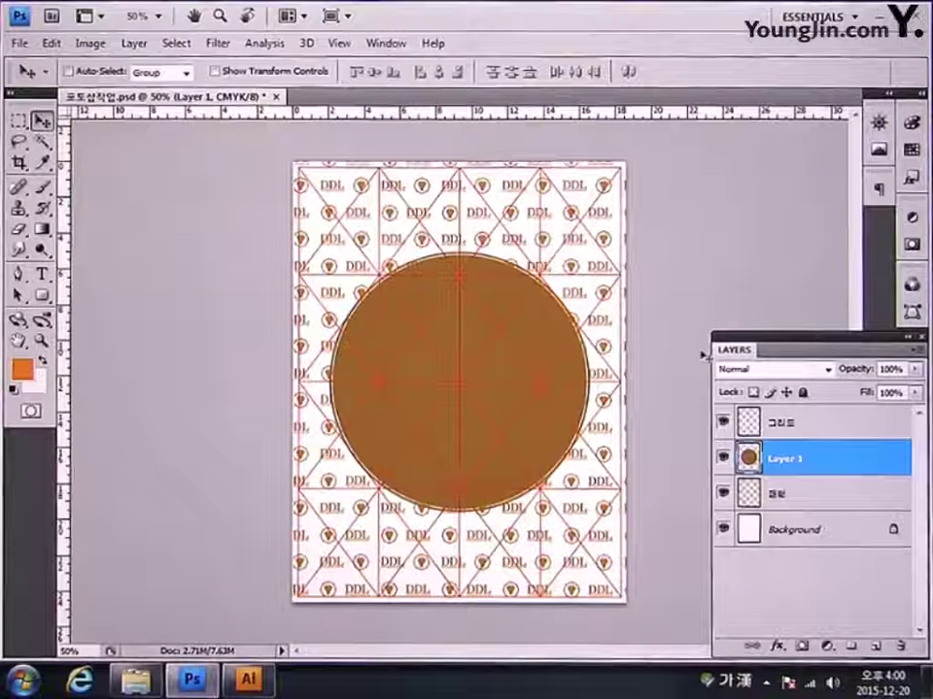
Step: Rename the pasted large circle layer as 큰원
double_click(787, 460)
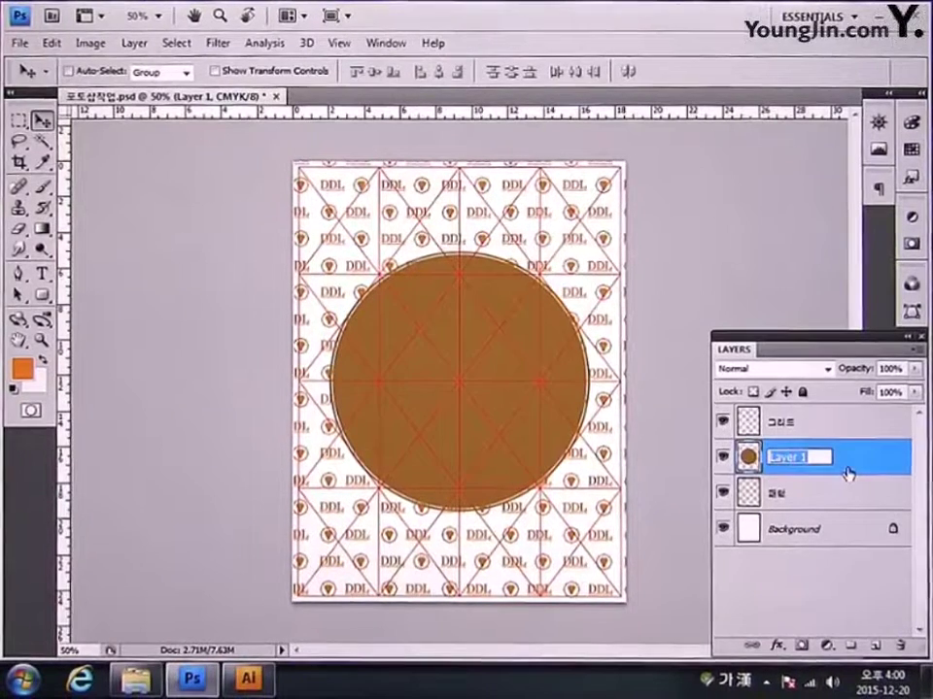
text(큰원)
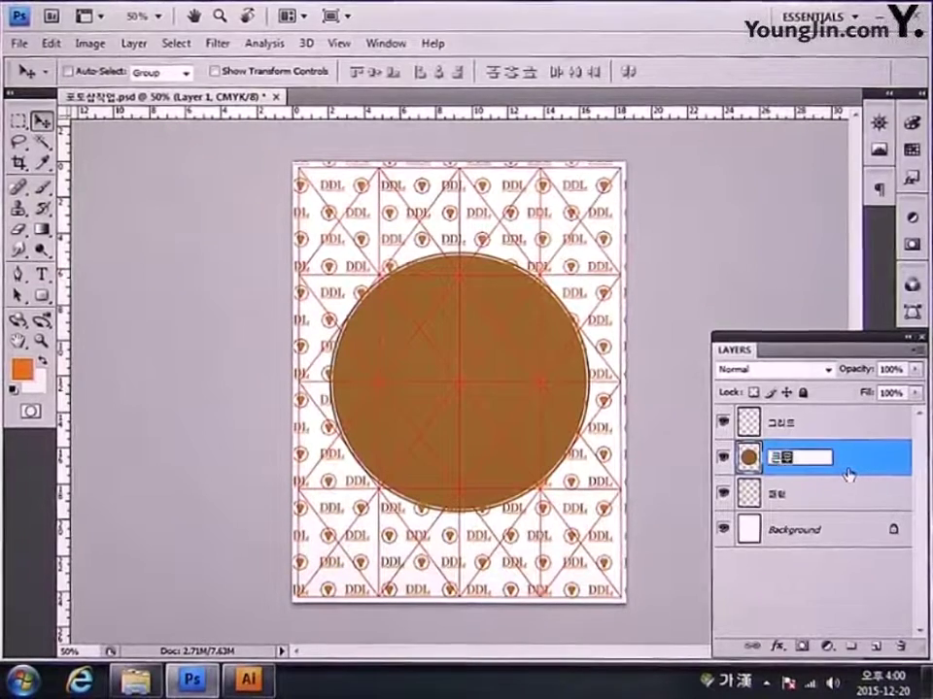
key(Return)
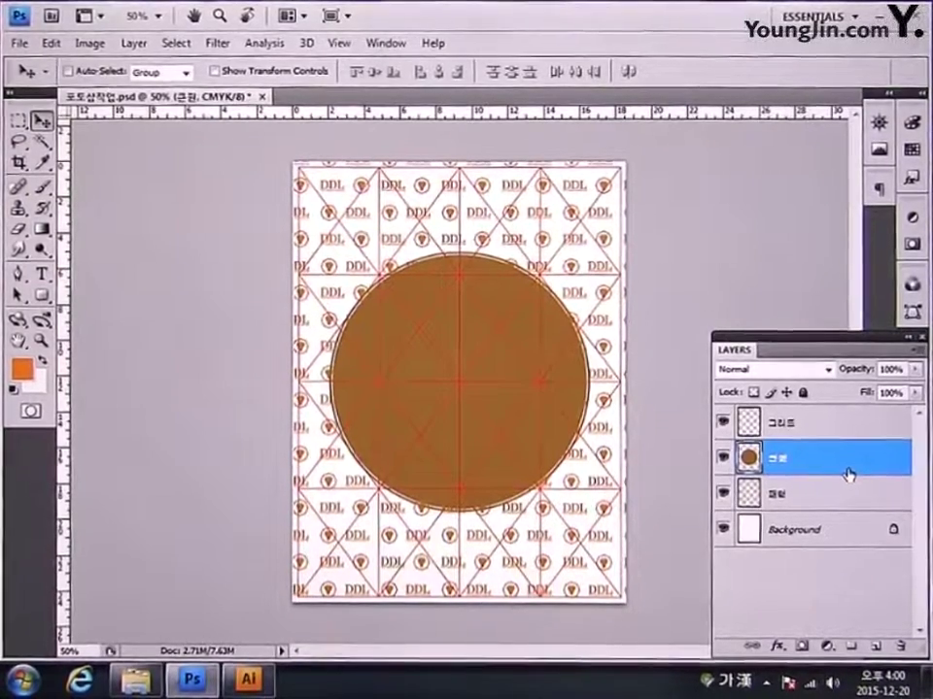
Step: Copy the eight small dark circles with the page-sized frame from Illustrator and paste them as pixels into the Photoshop document
click(249, 679)
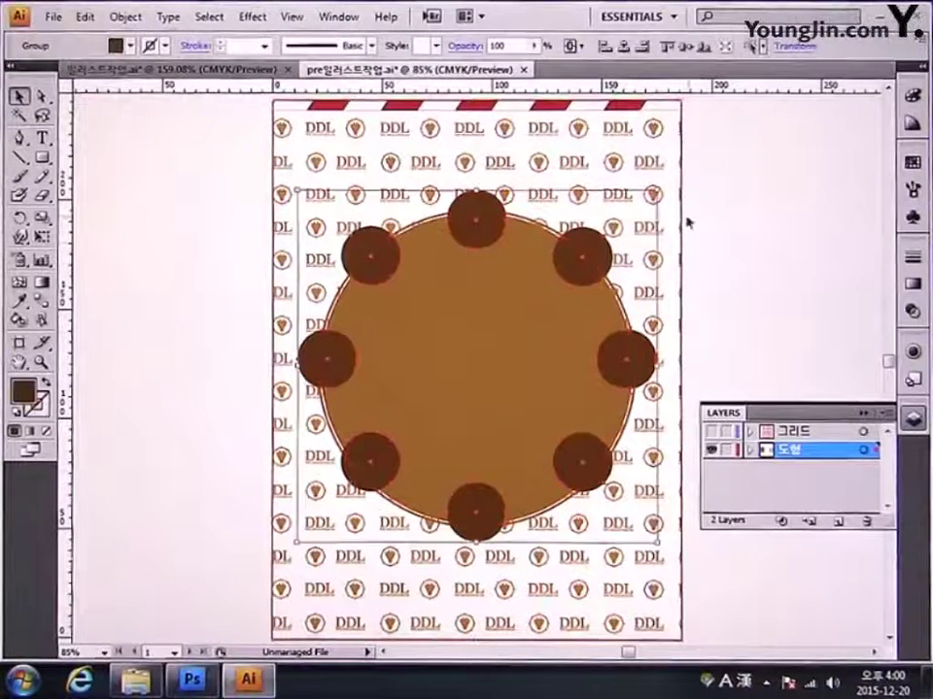
key(ctrl+a)
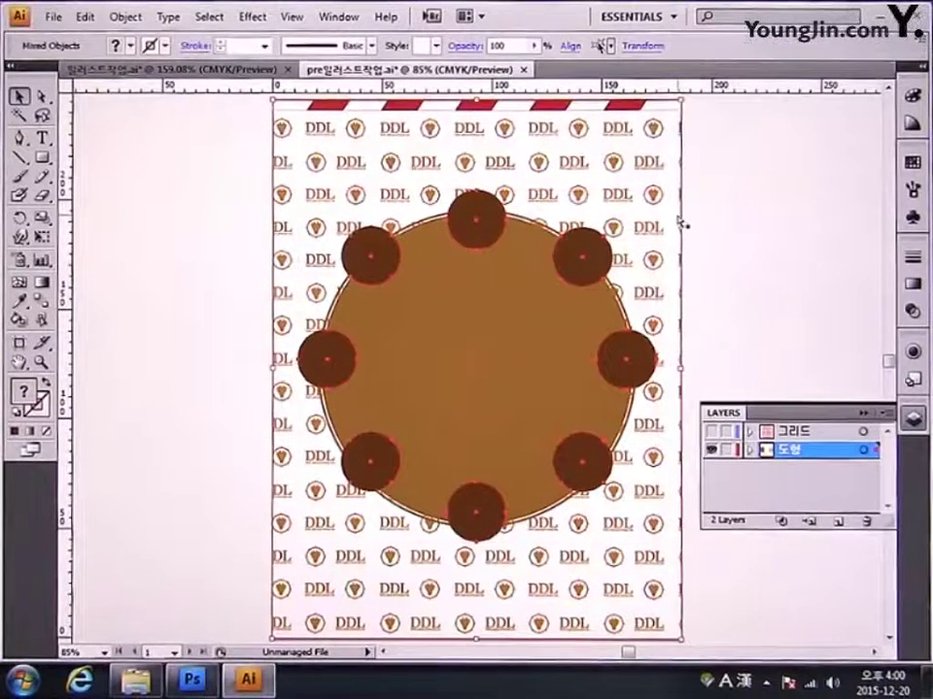
click(199, 682)
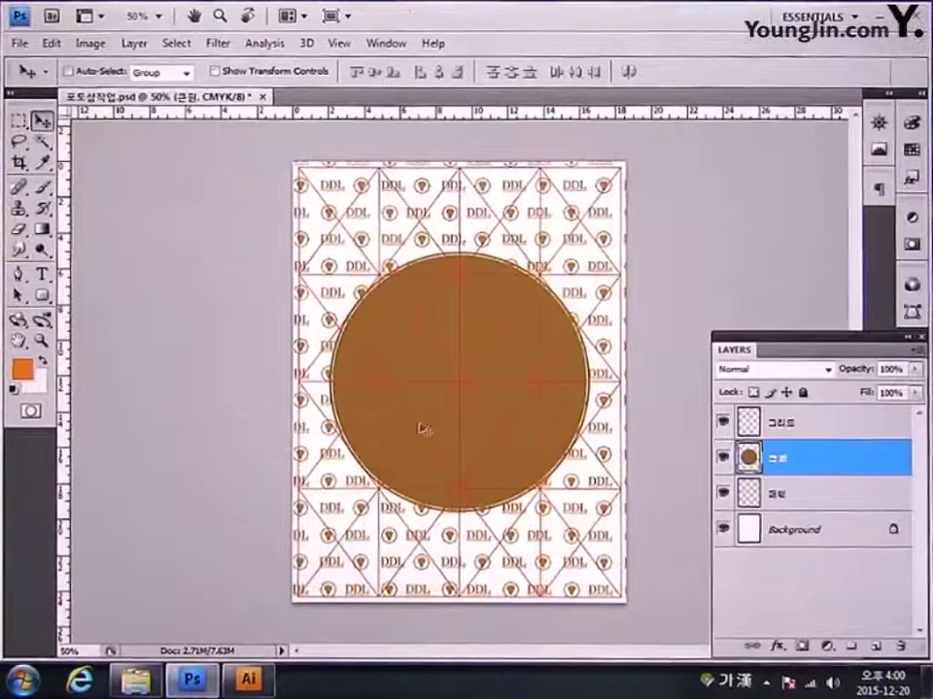
key(ctrl+v)
click(521, 220)
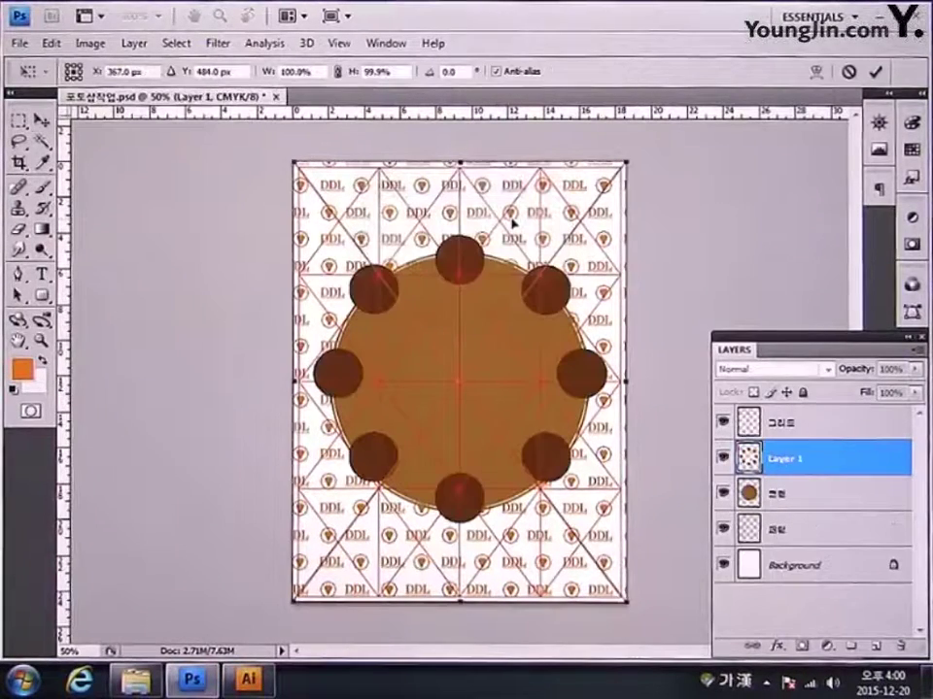
key(Return)
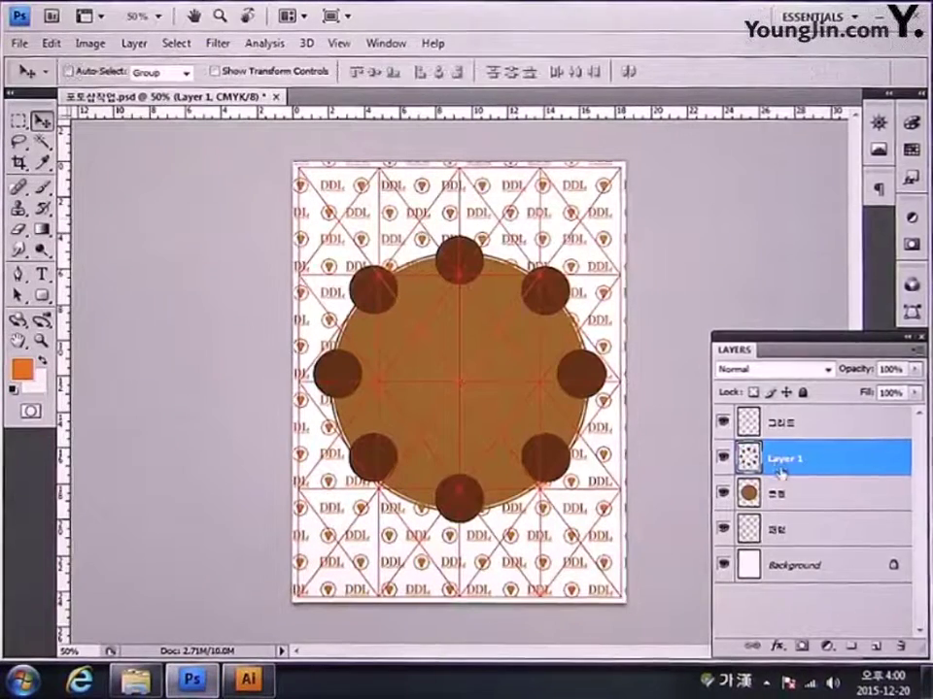
Step: Rename the layer holding the eight small circles as 작은원
double_click(783, 459)
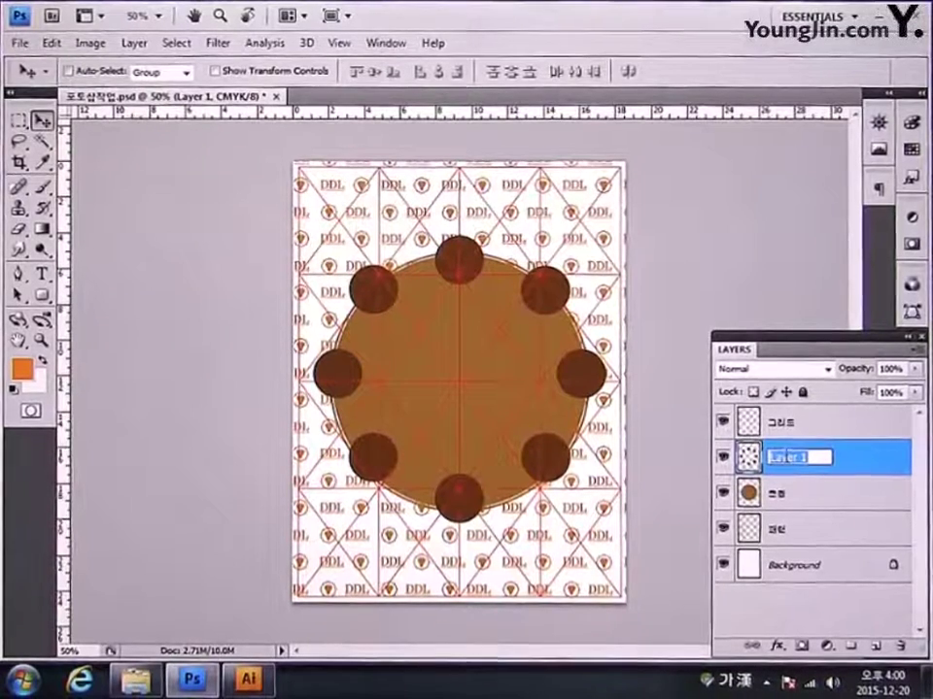
text(점무늬)
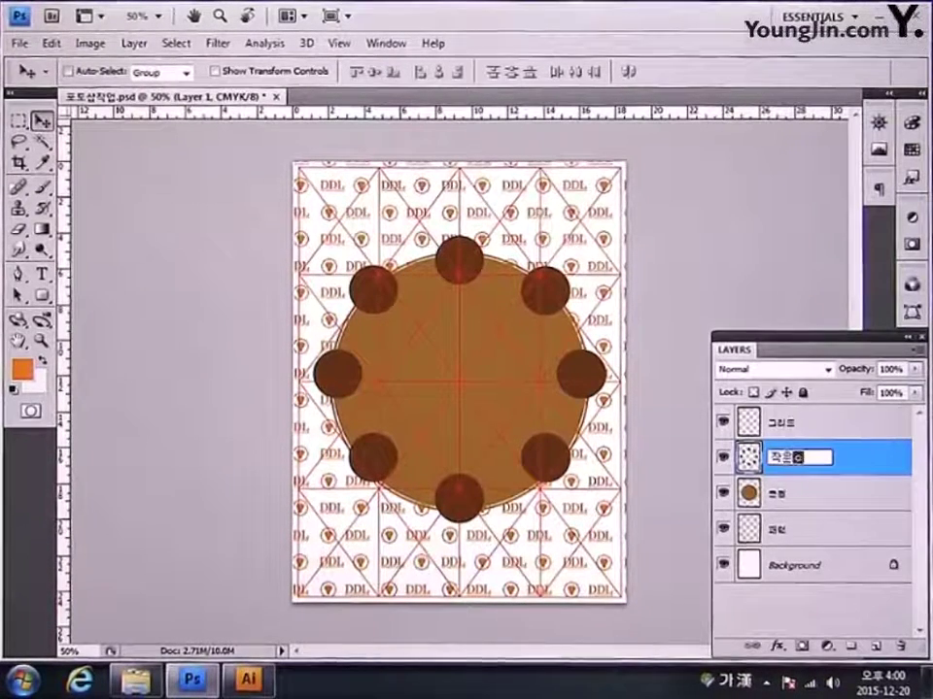
key(Return)
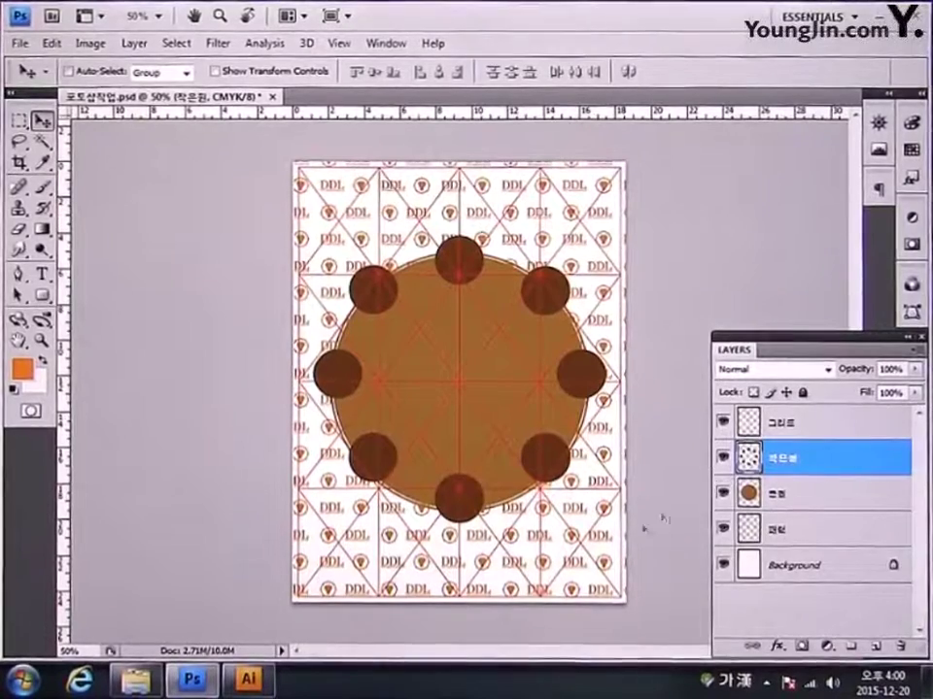
Step: Switch to Illustrator and copy the red striped band along the page's upper edge together with the page-sized frame
click(249, 680)
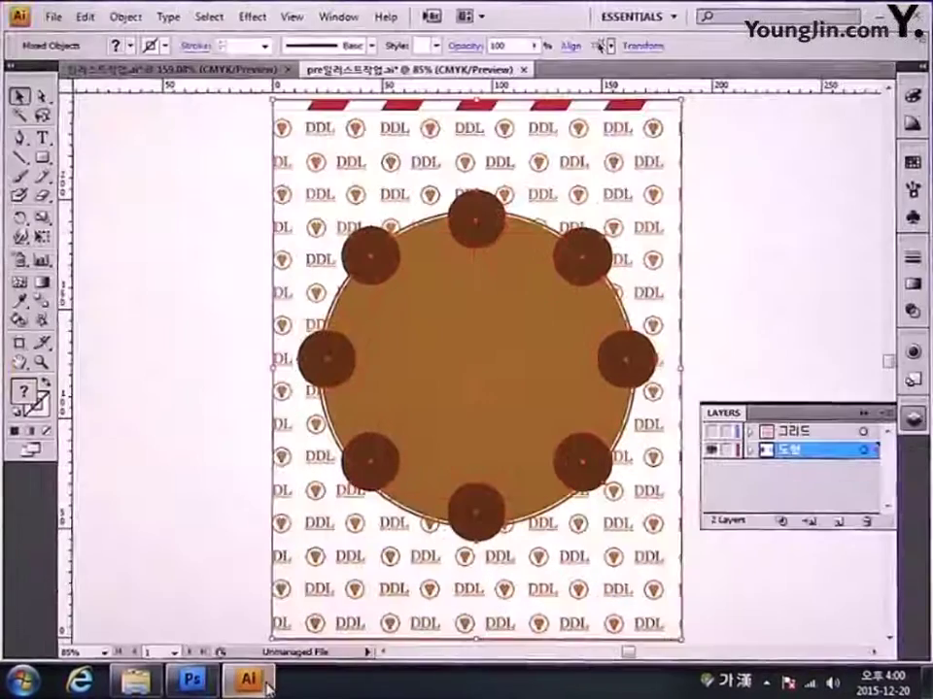
click(661, 107)
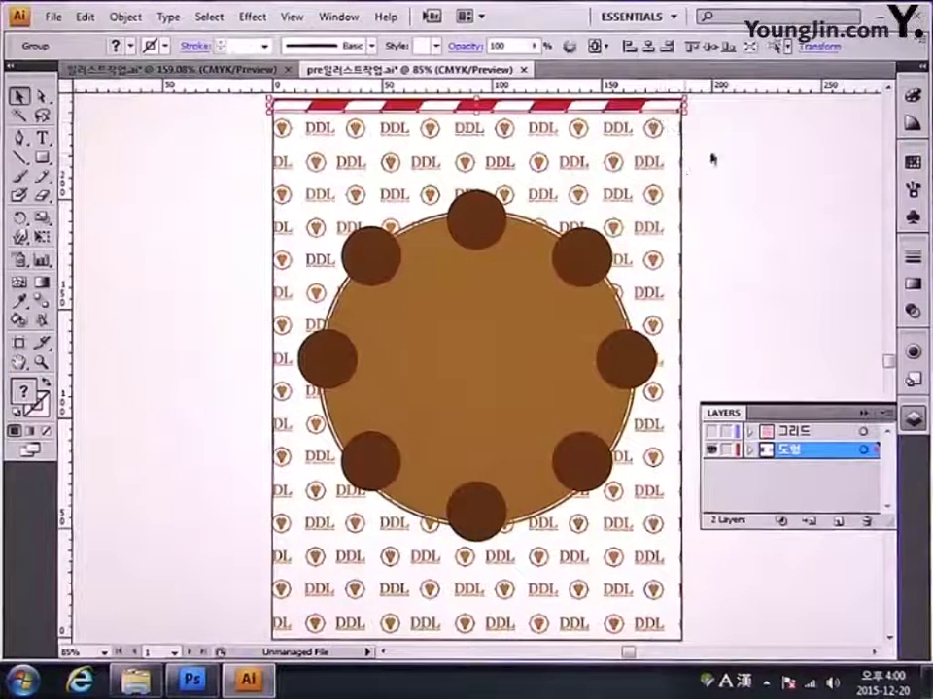
key(ctrl+a)
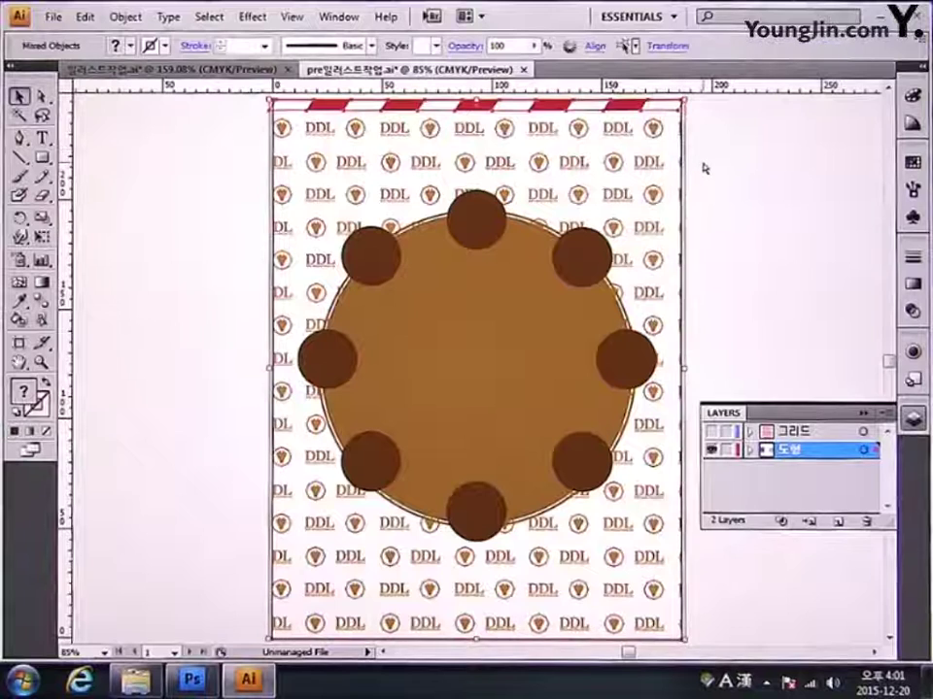
Step: Switch to Photoshop, paste the striped band as pixels and set its height scale to 100%
click(195, 681)
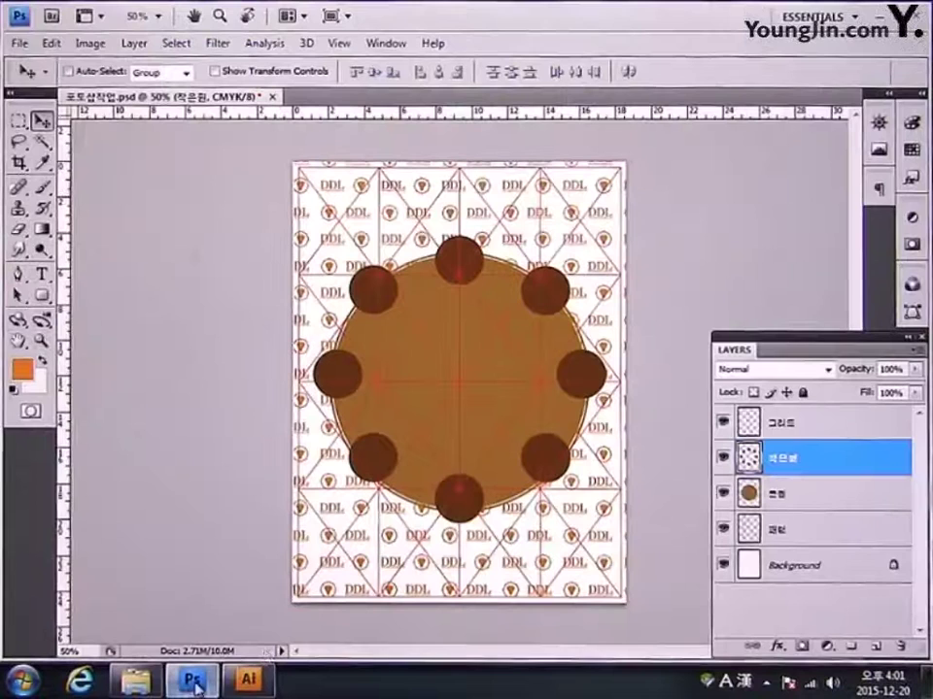
key(ctrl+v)
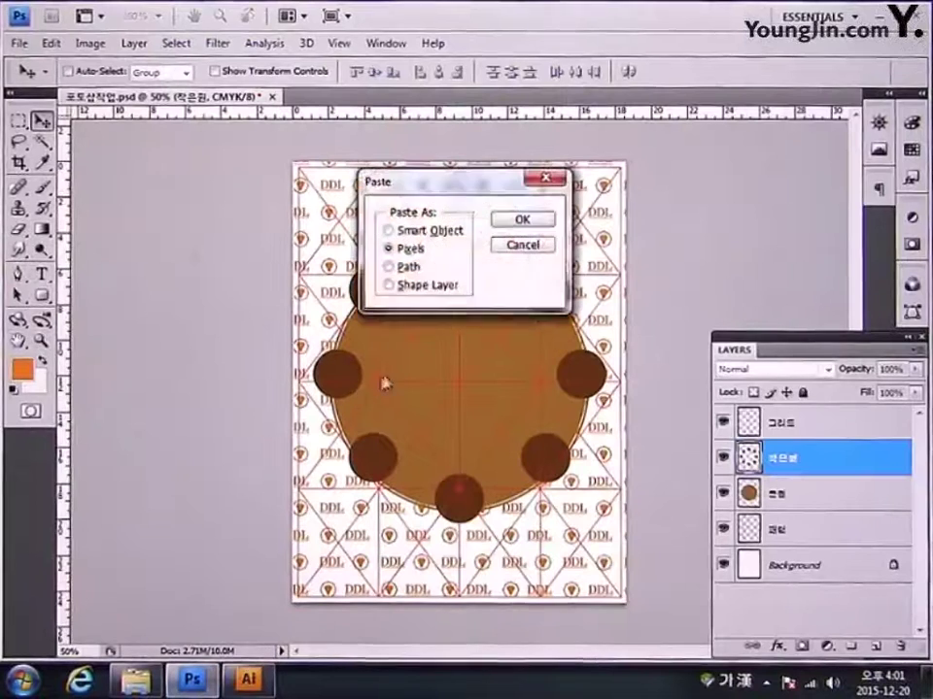
click(499, 224)
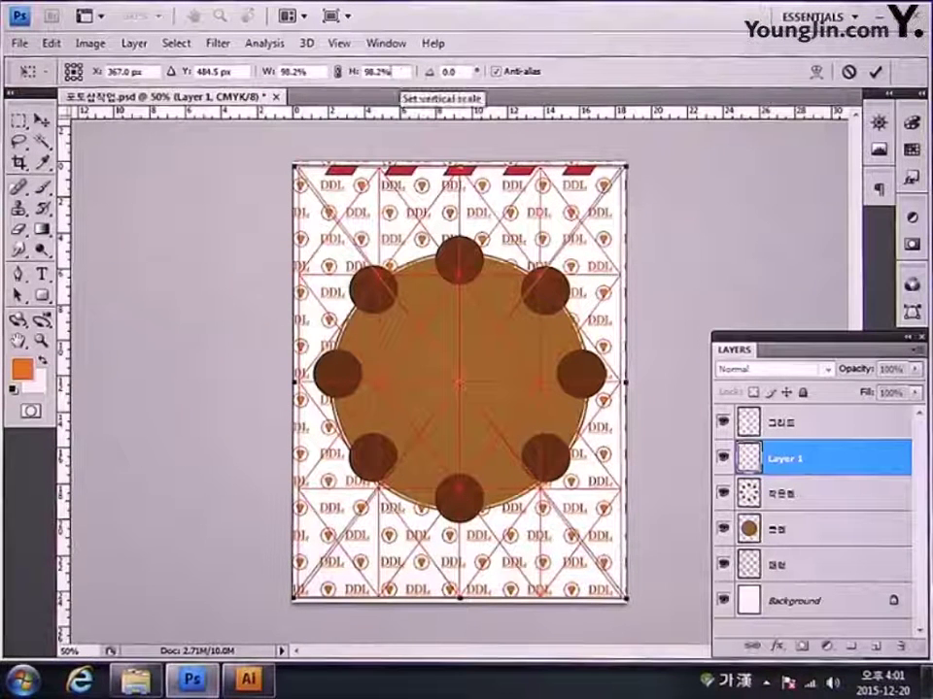
click(384, 72)
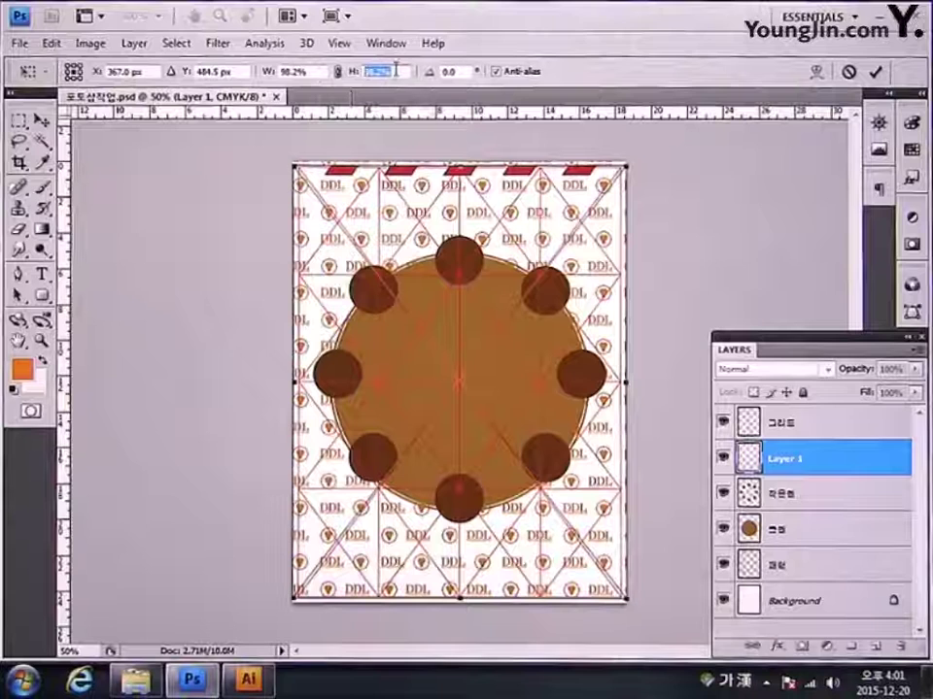
text(100)
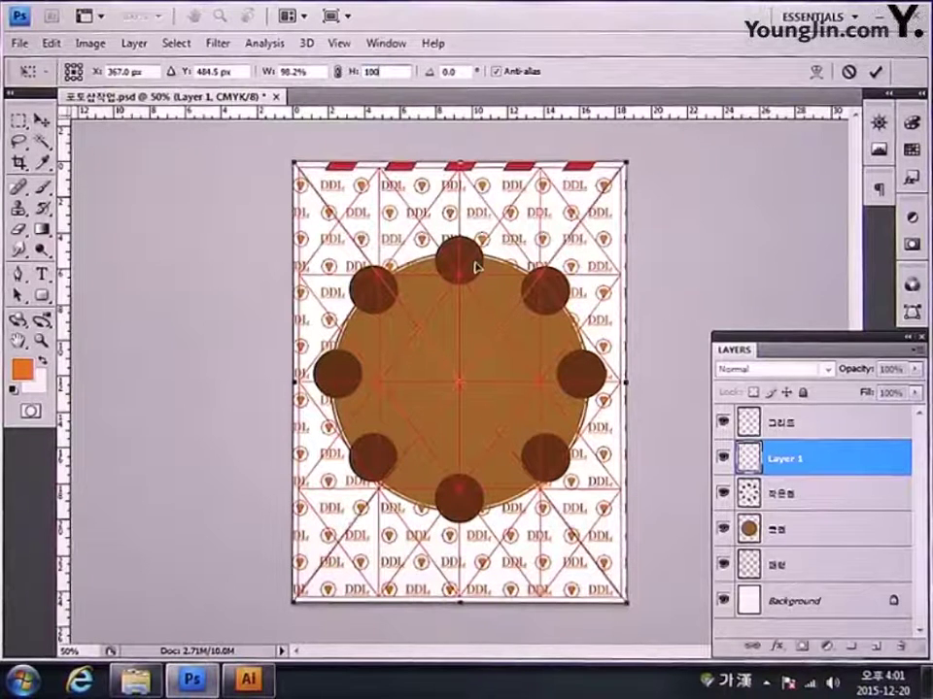
key(Return)
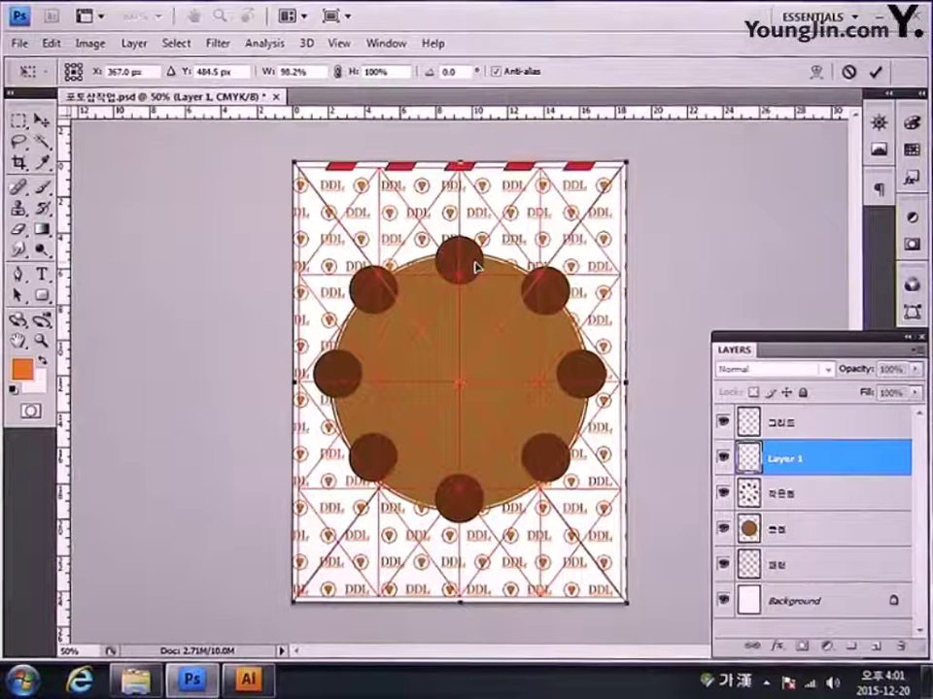
key(Return)
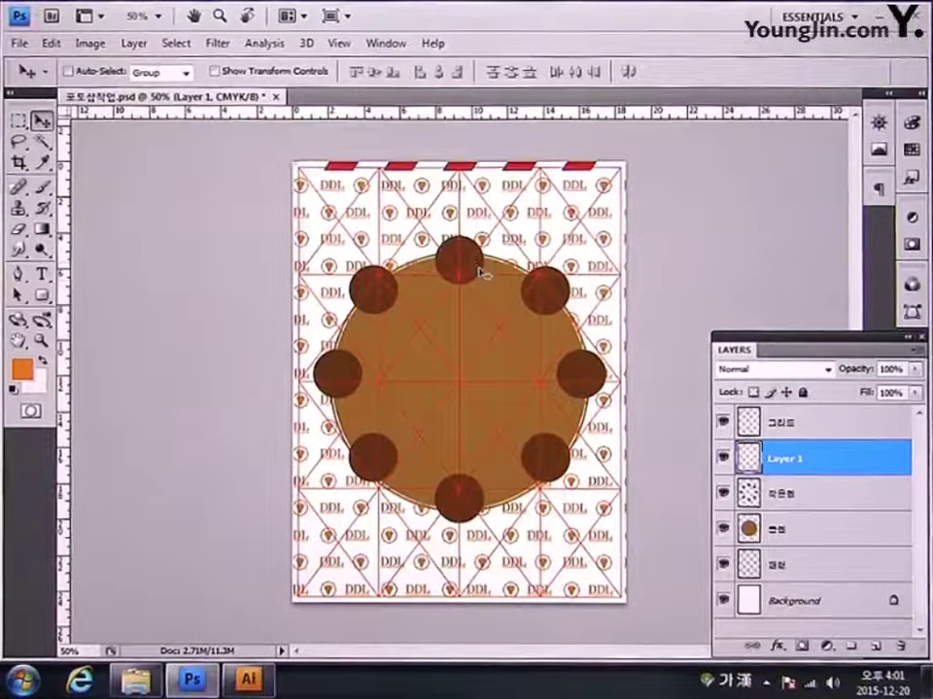
Step: Rename the pasted striped band layer as 상단 띠
double_click(787, 460)
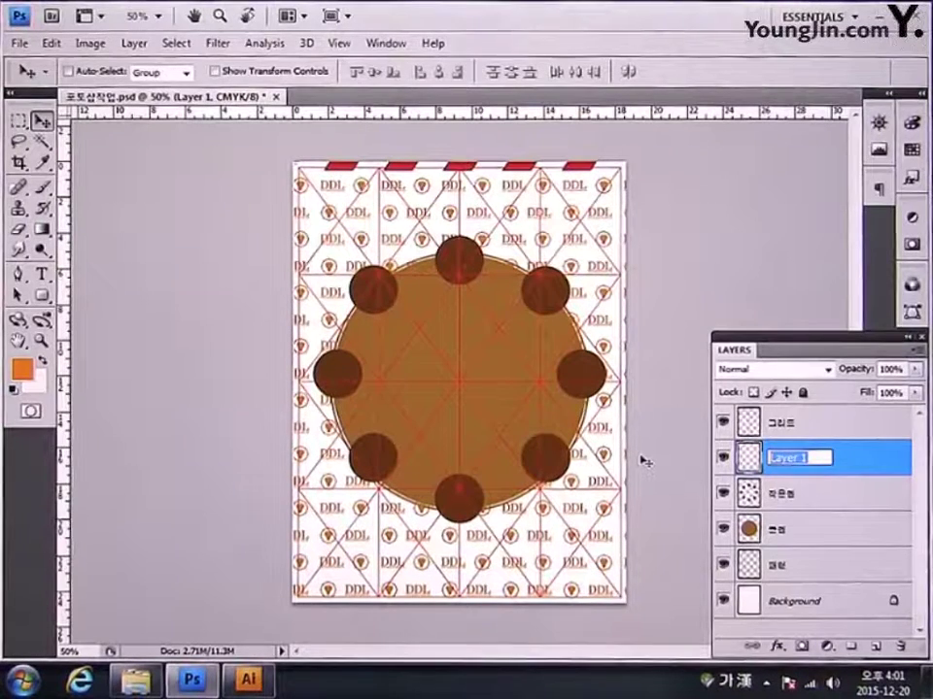
text(가단 띠)
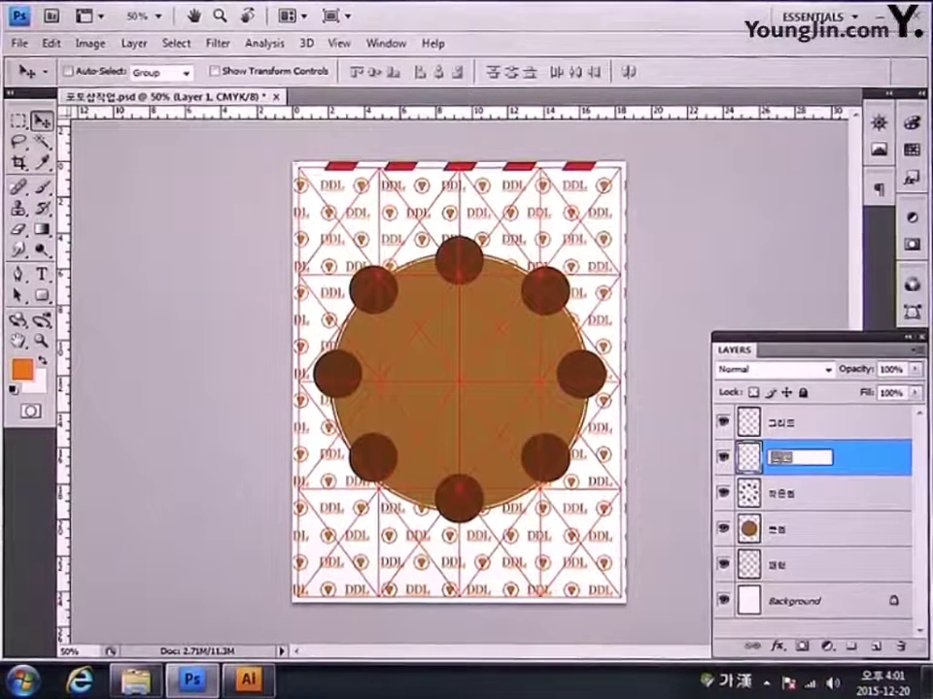
key(Return)
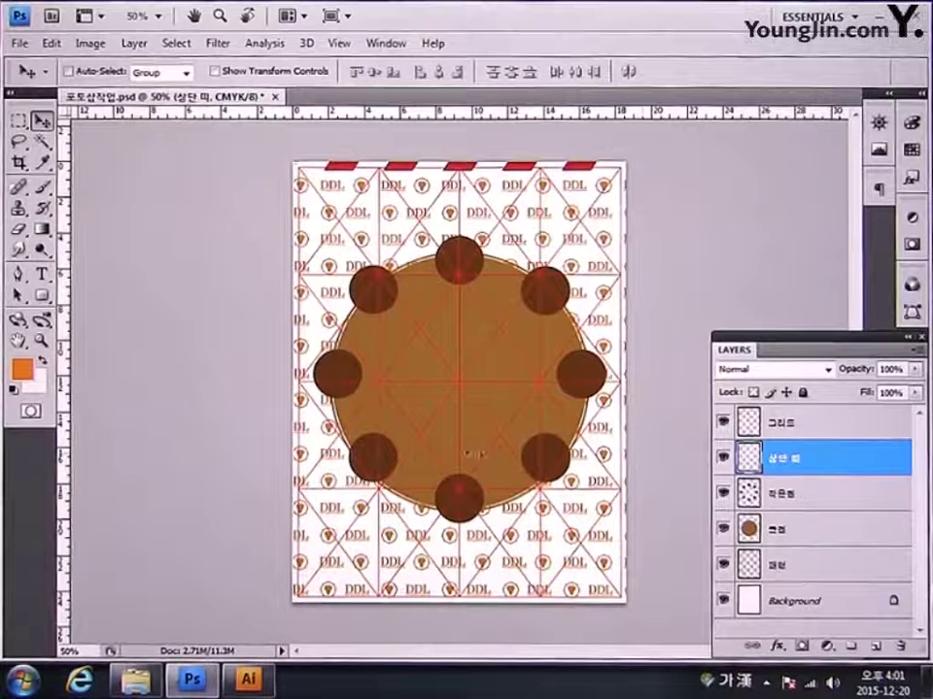
Step: Fill the Background layer with green, C 85, M 25, Y 100, K 20
click(21, 369)
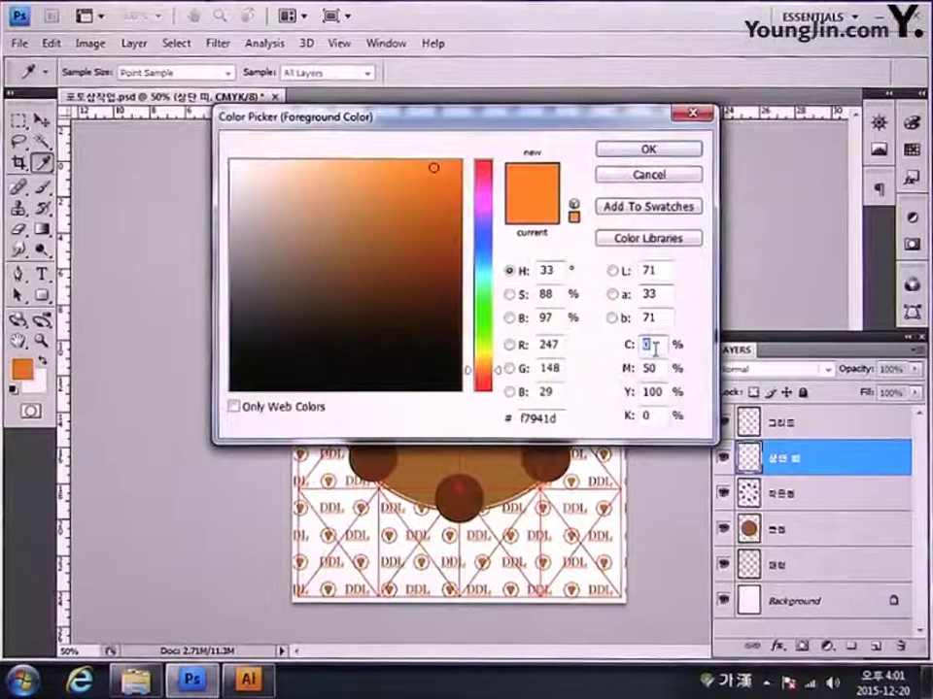
text(85)
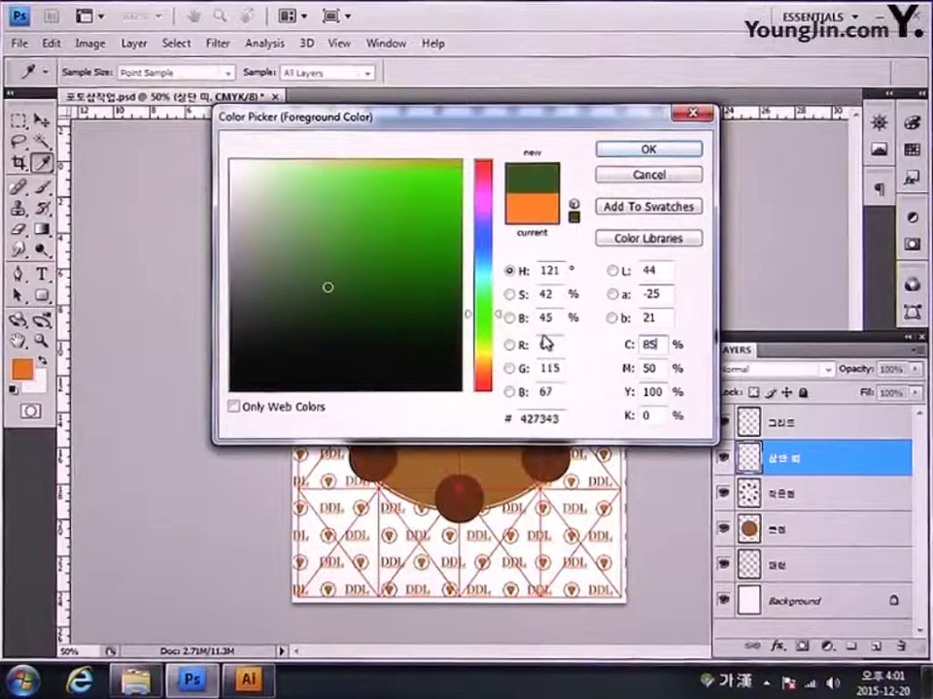
key(Tab)
text(25)
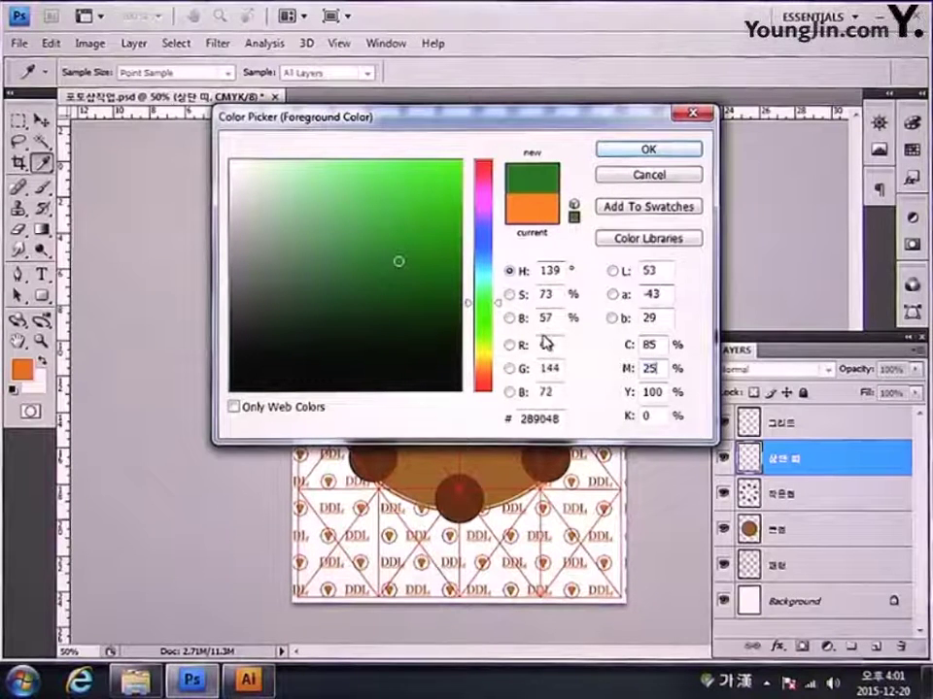
text(100)
key(Tab)
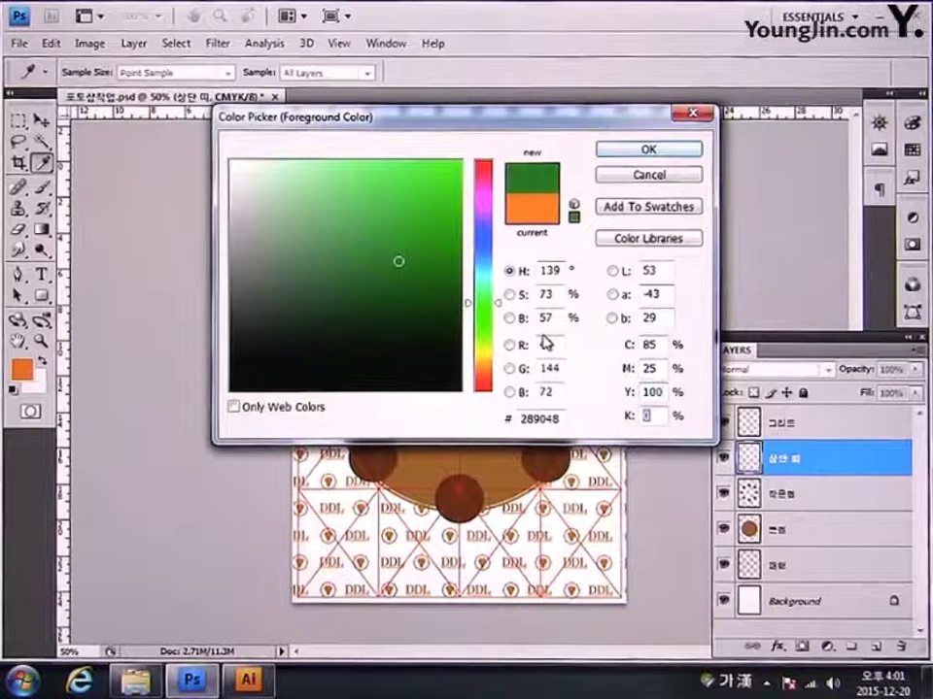
text(20)
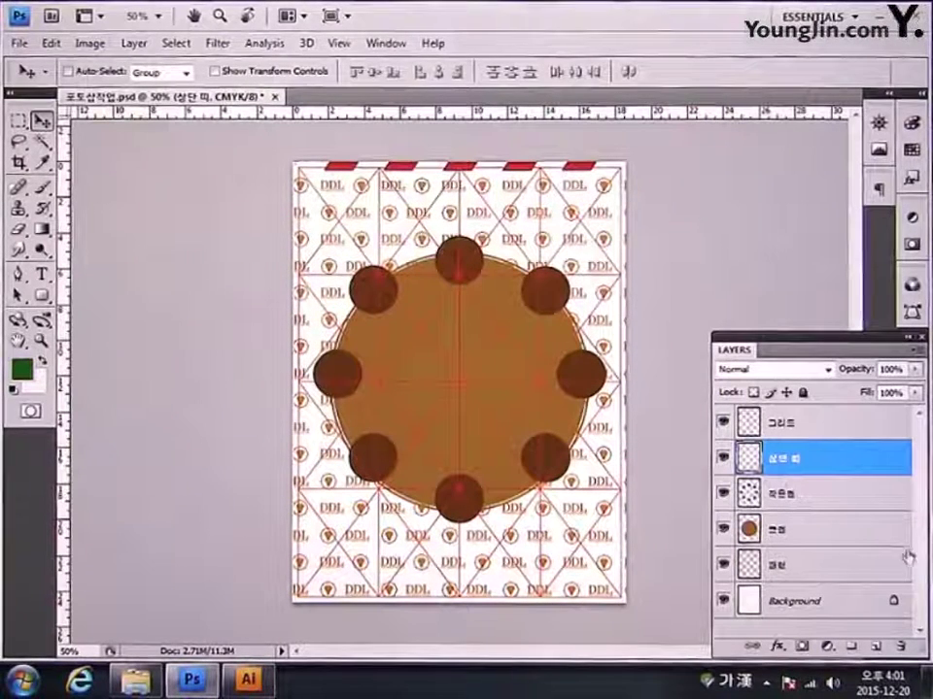
click(841, 612)
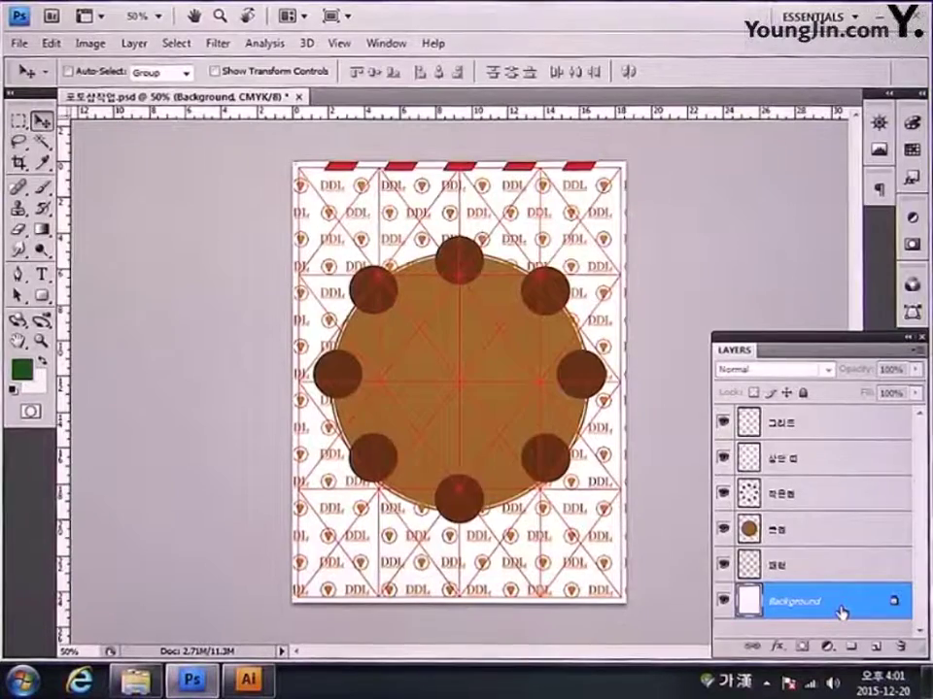
key(alt+BackSpace)
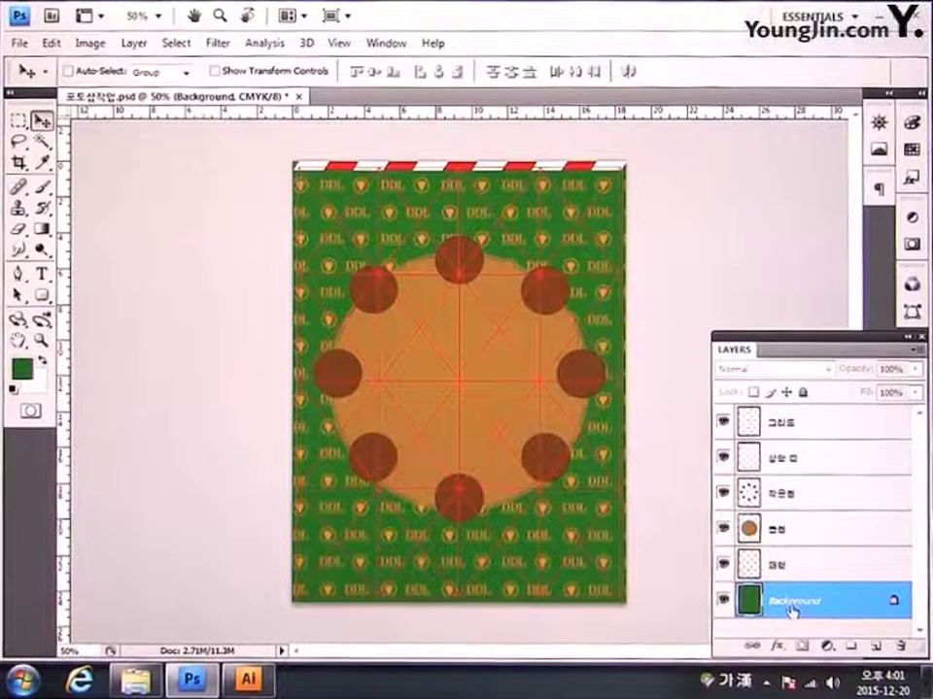
Step: Recolor the 패턴 layer's artwork white with its transparent pixels locked, and set the layer's opacity to 15%
click(799, 571)
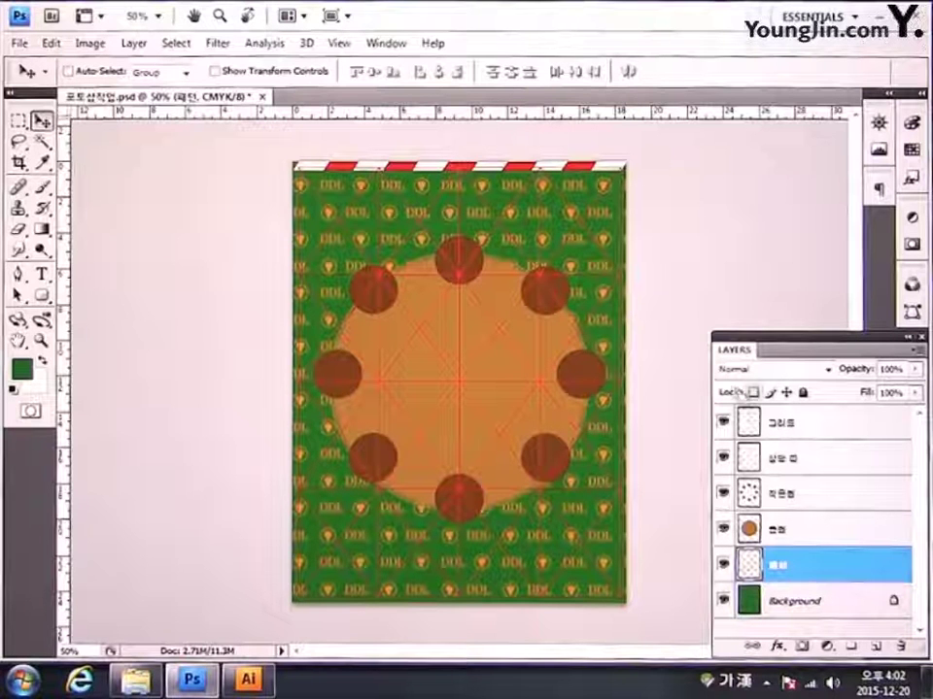
click(756, 393)
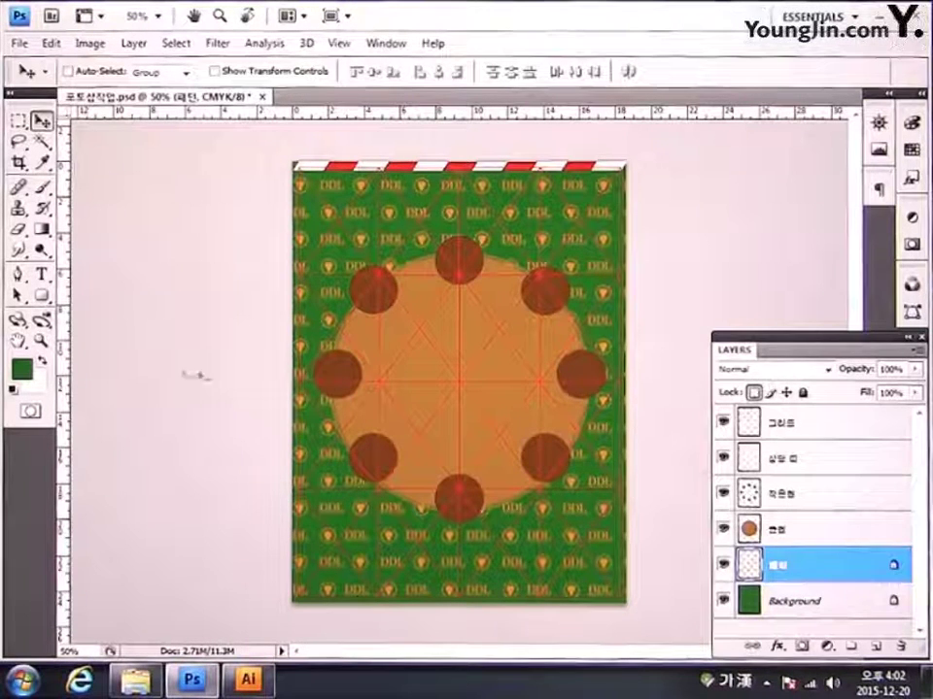
click(29, 371)
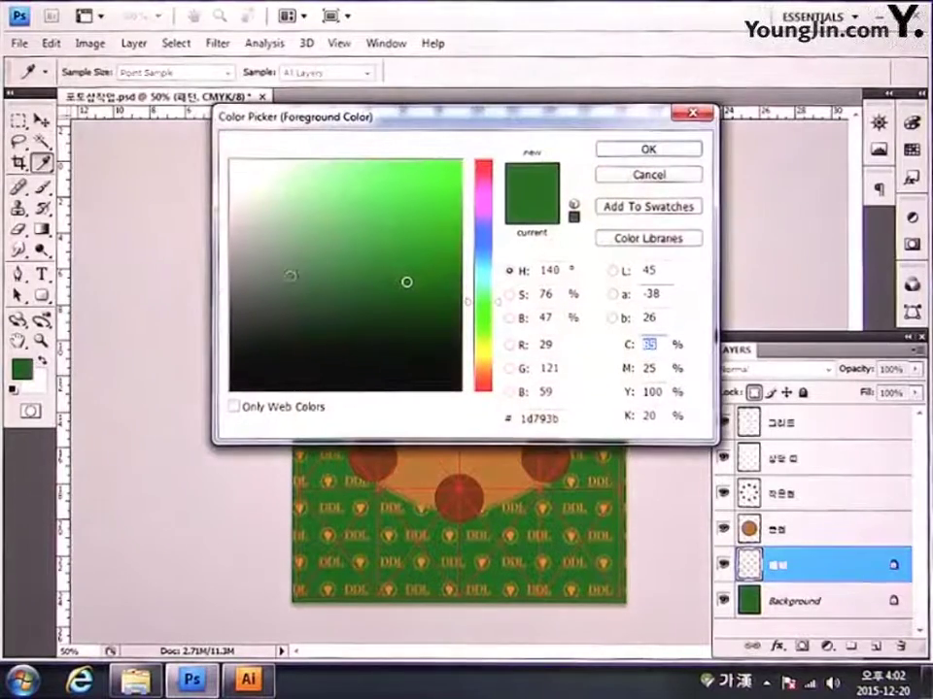
drag(406, 281, 161, 109)
click(648, 148)
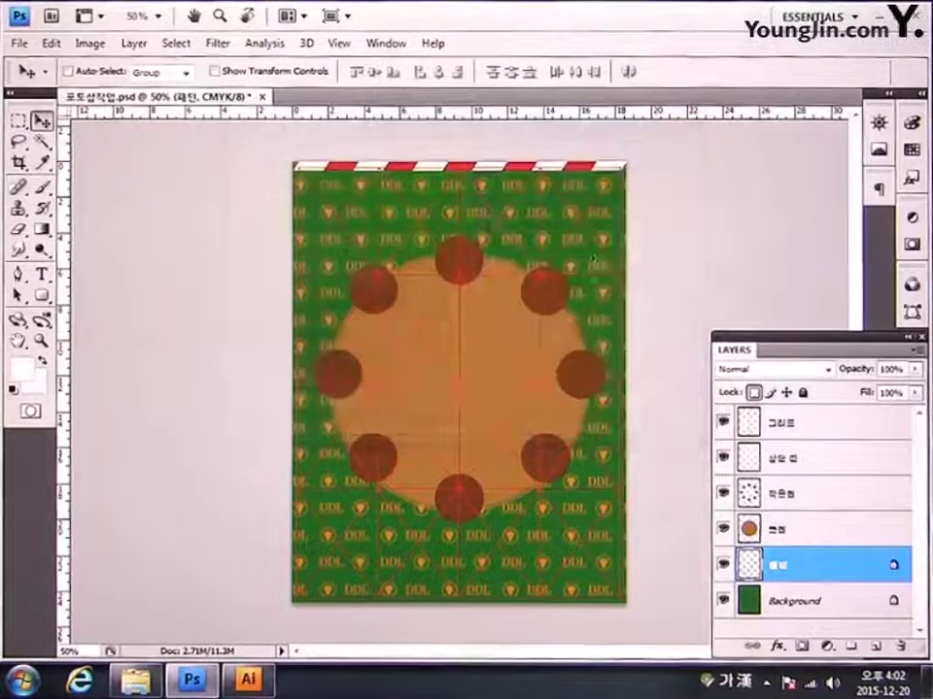
key(alt+shift+BackSpace)
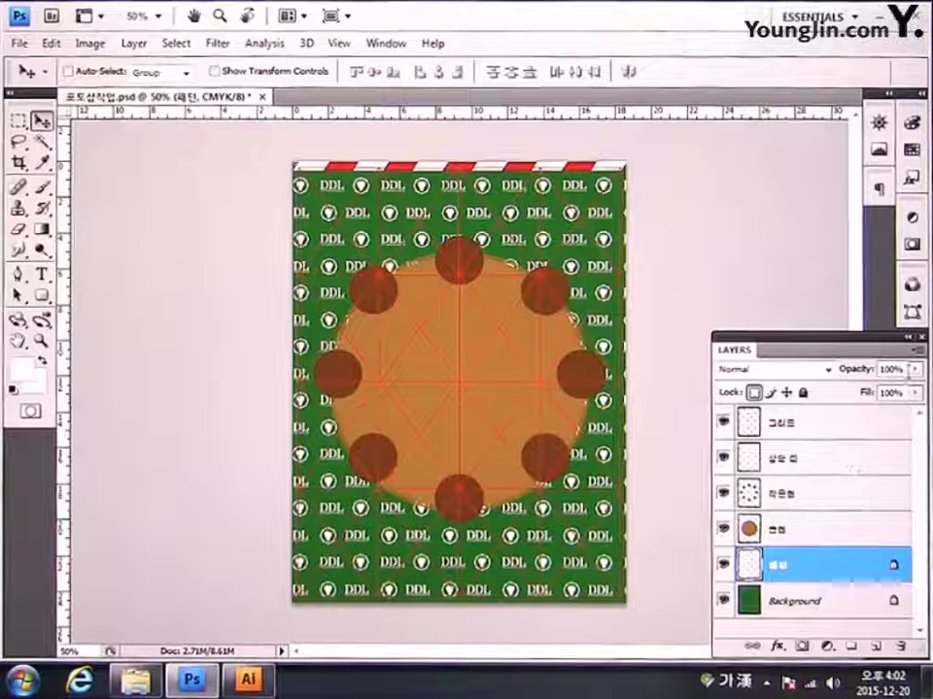
text(15)
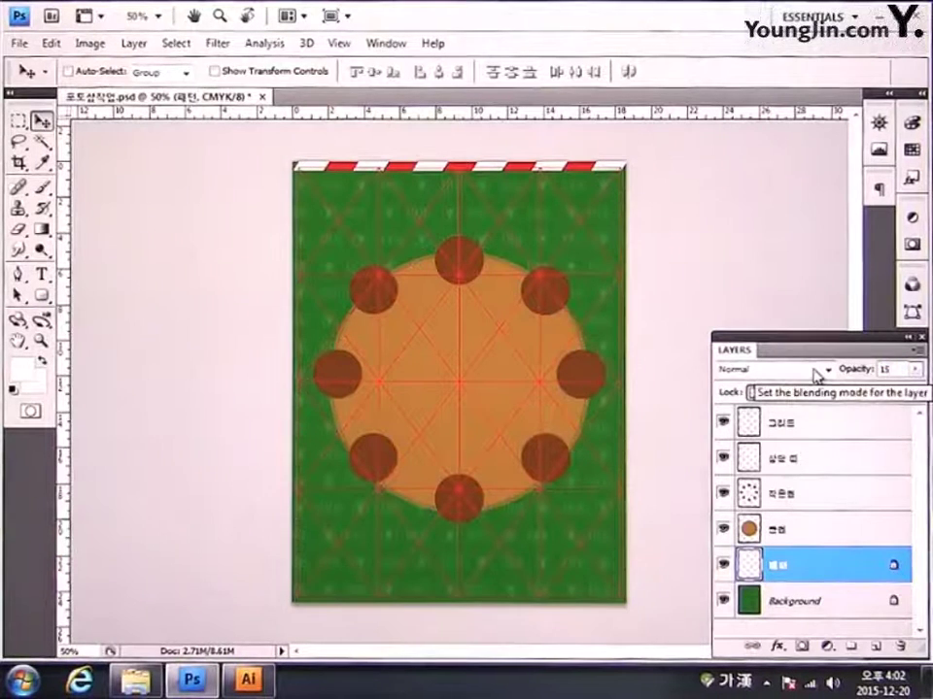
key(Return)
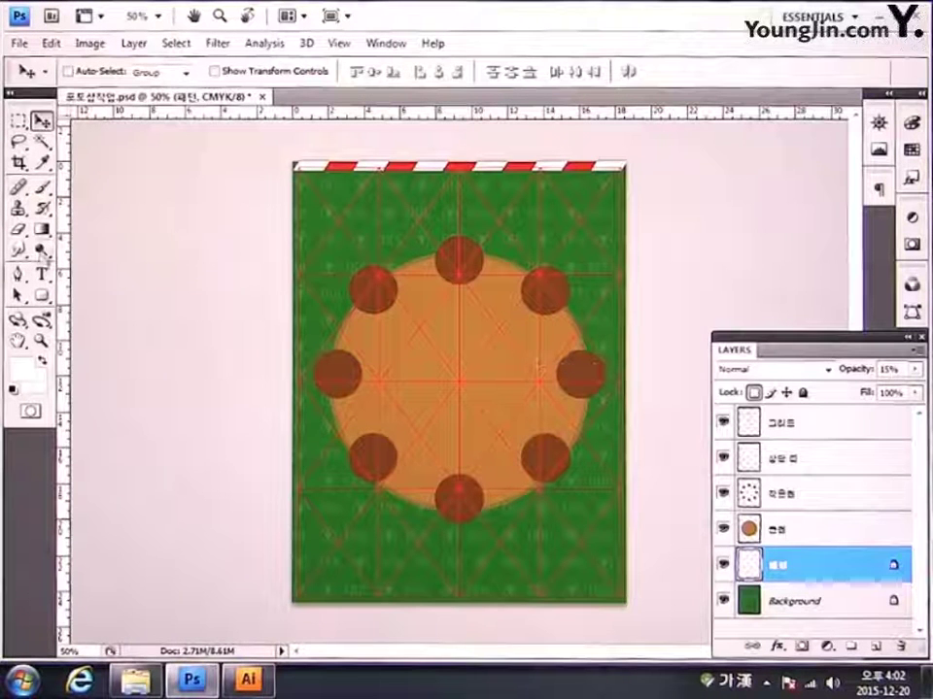
Step: Choose the Rectangle tool and set the foreground color to red, C 20, M 100, Y 100, K 5
drag(42, 295, 124, 308)
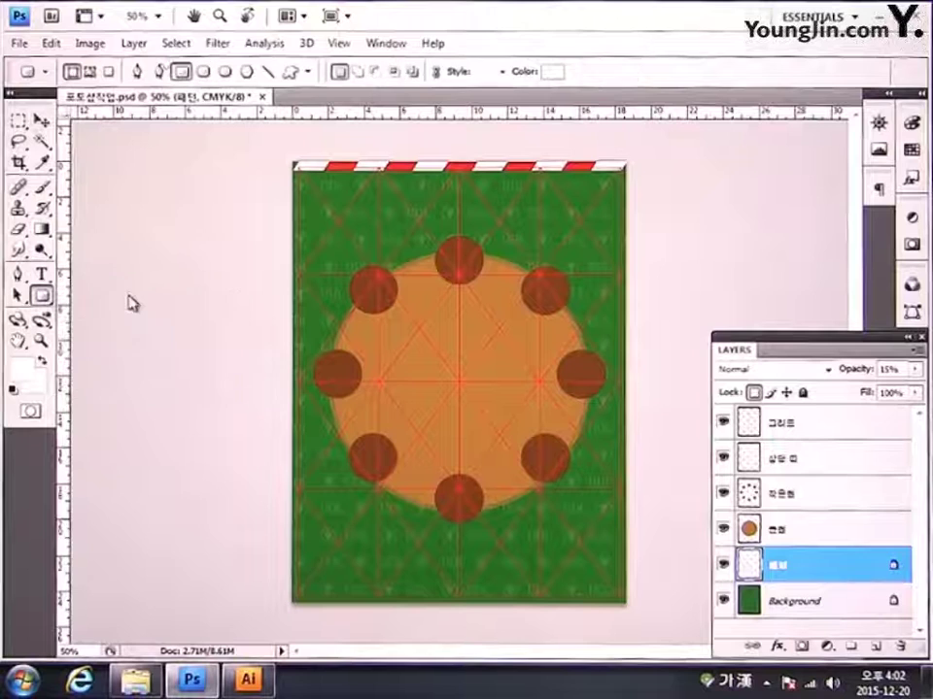
click(21, 371)
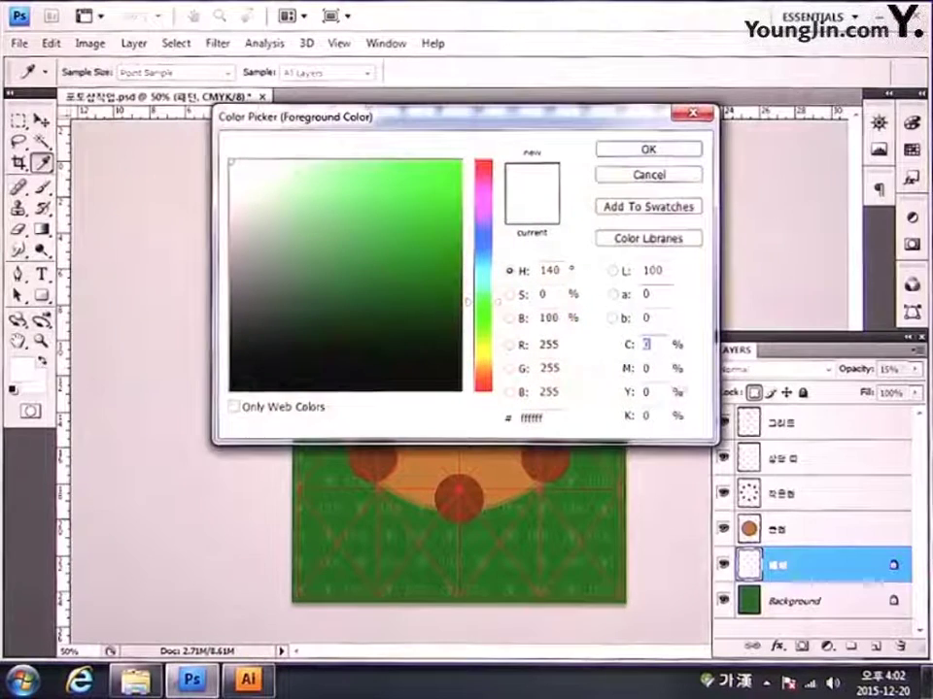
text(20)
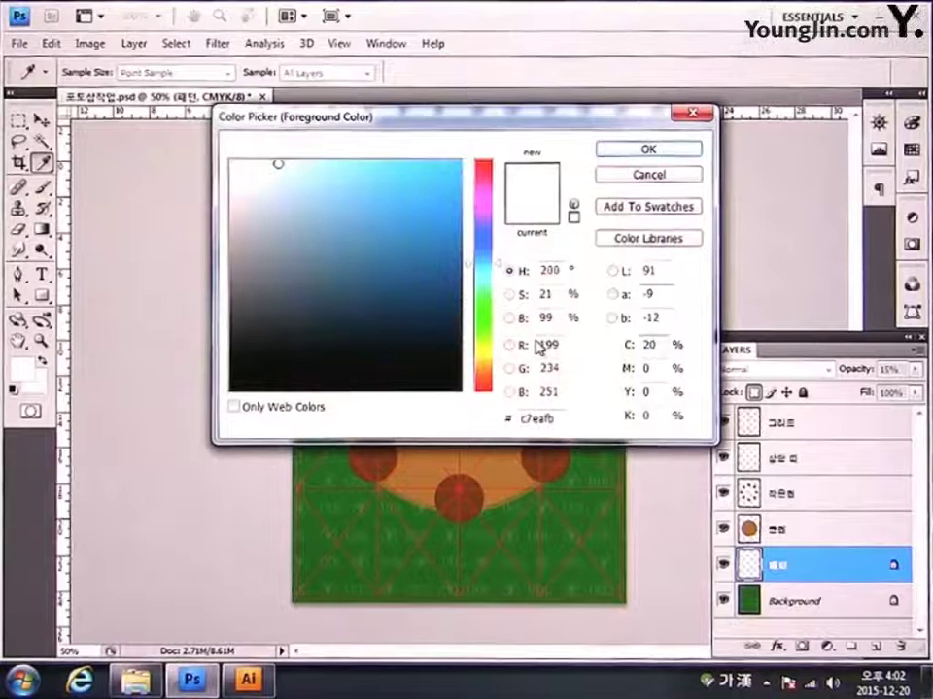
key(Tab)
text(100)
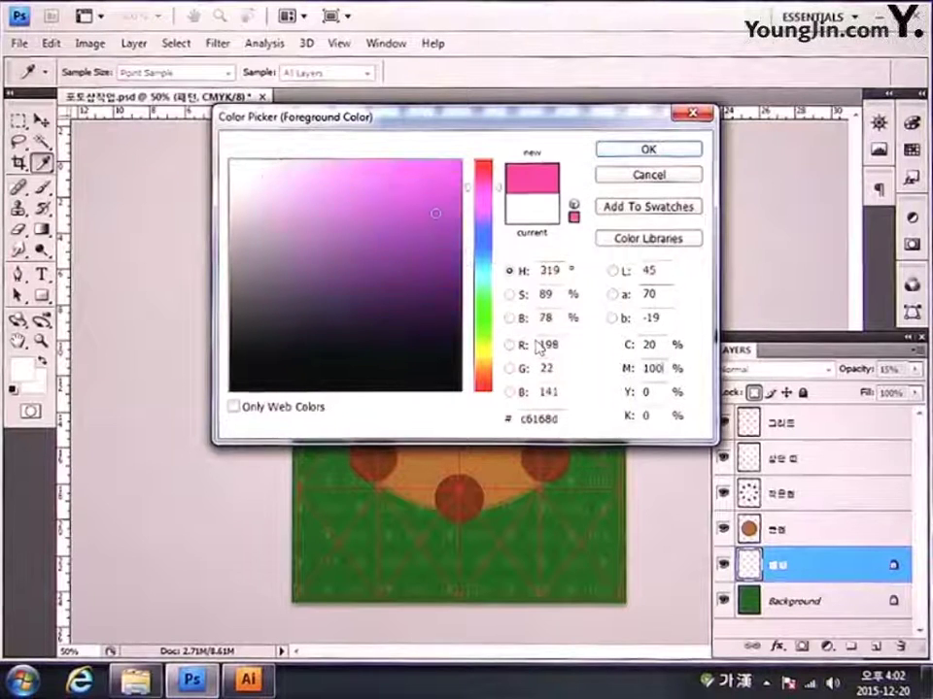
key(Tab)
text(100)
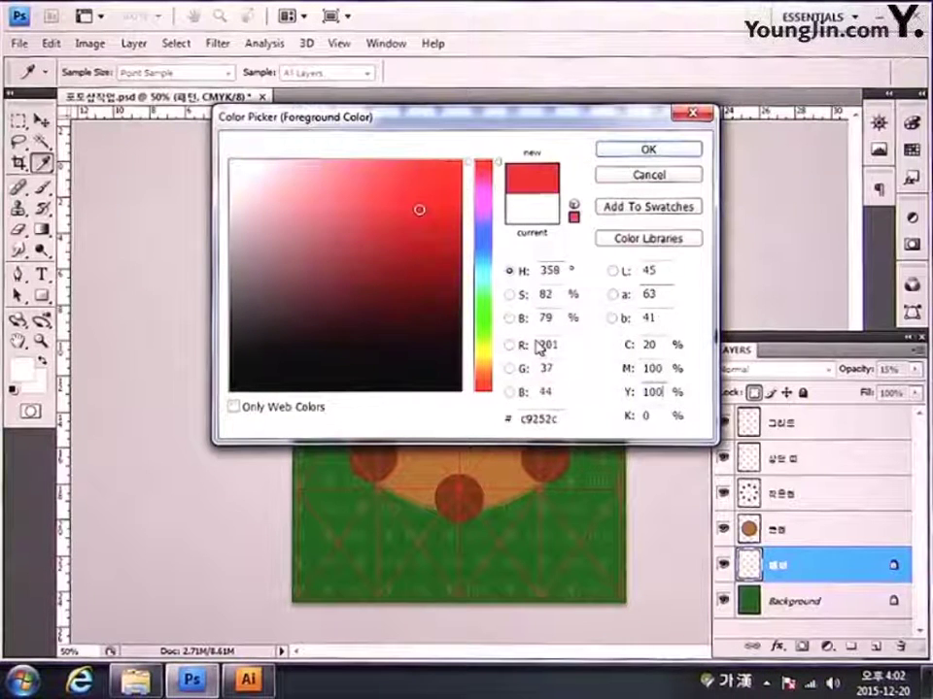
text(5)
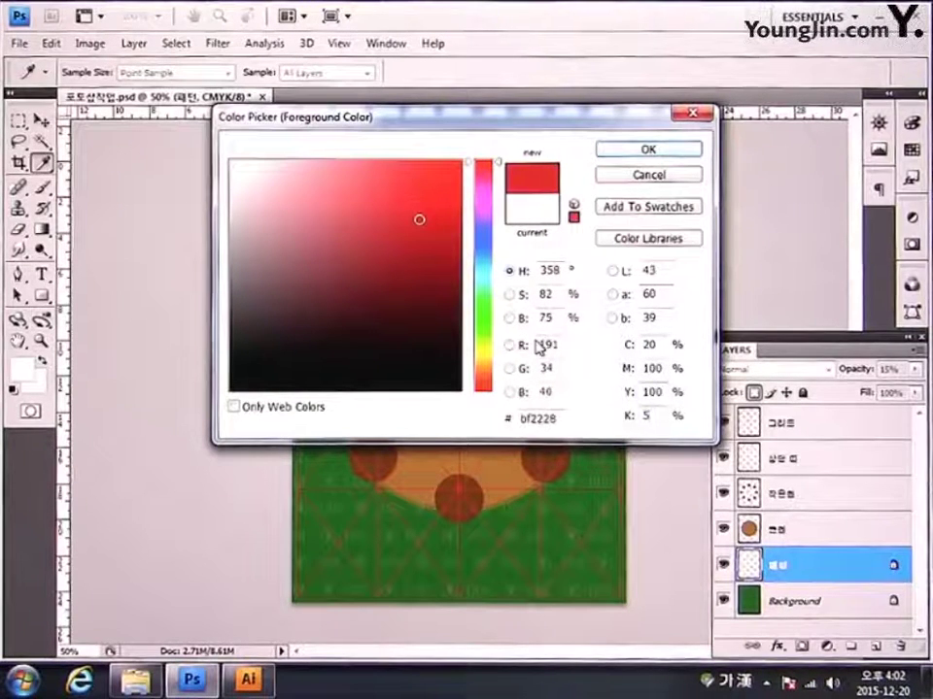
key(Return)
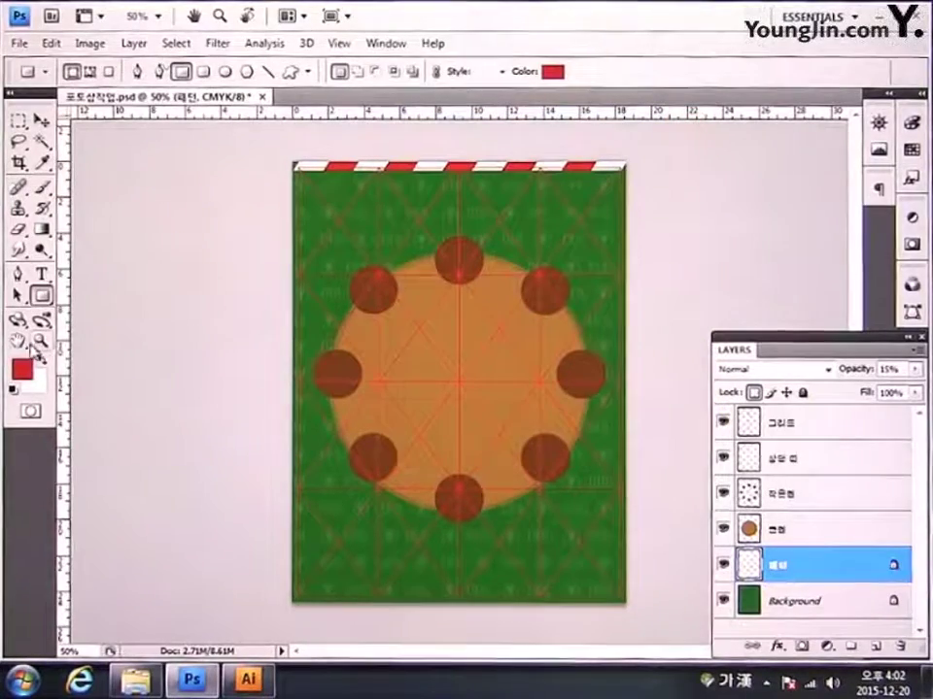
Step: Draw a red rectangle shape across the full page width behind the striped band, reaching about 3.7 cm down from the page's upper edge
click(21, 340)
double_click(21, 340)
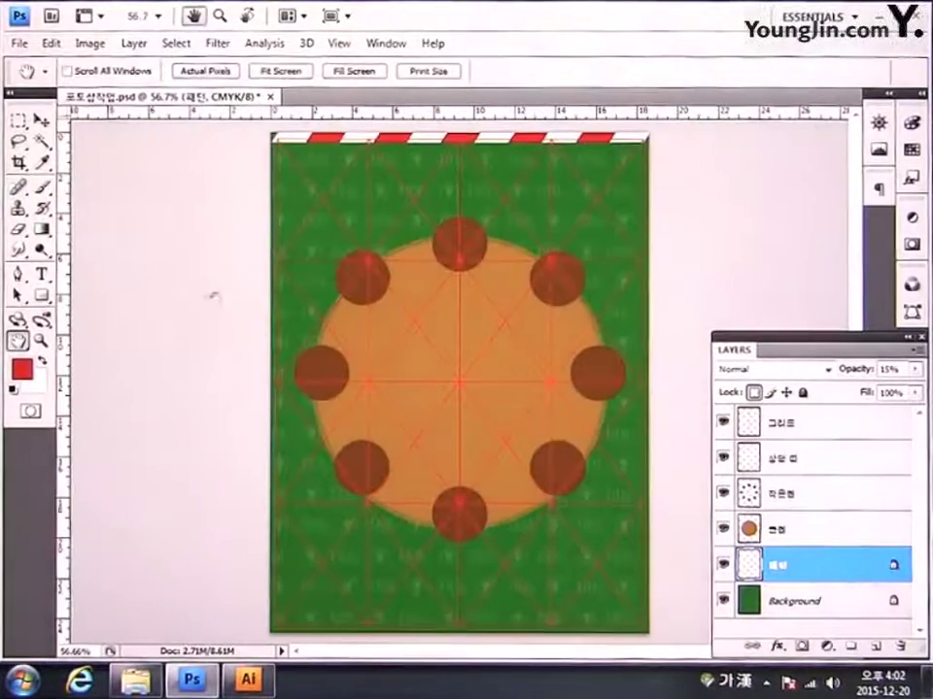
click(41, 341)
double_click(41, 341)
drag(375, 271, 366, 466)
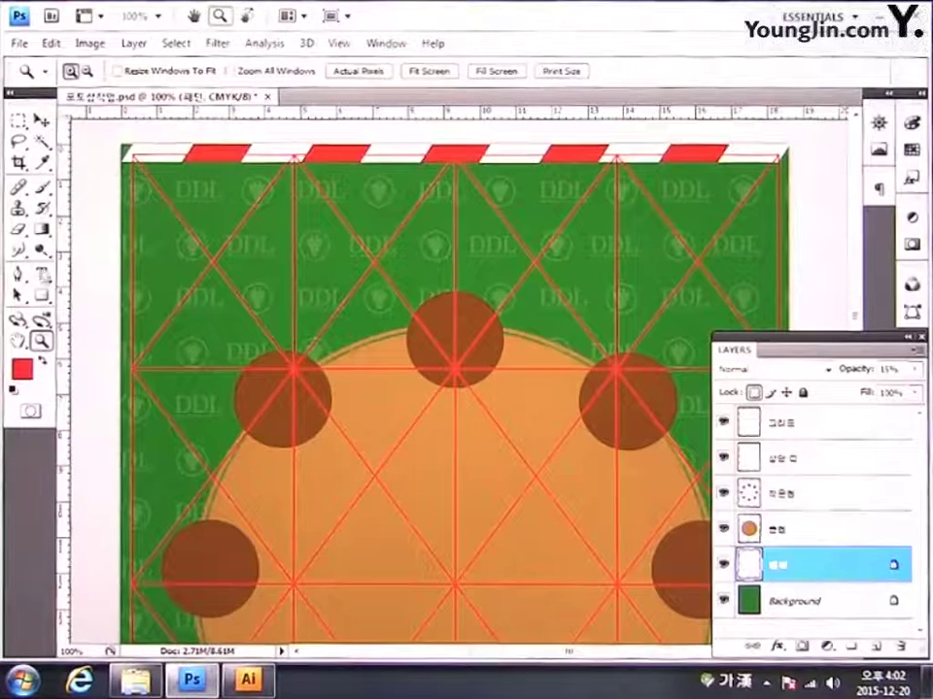
key(u)
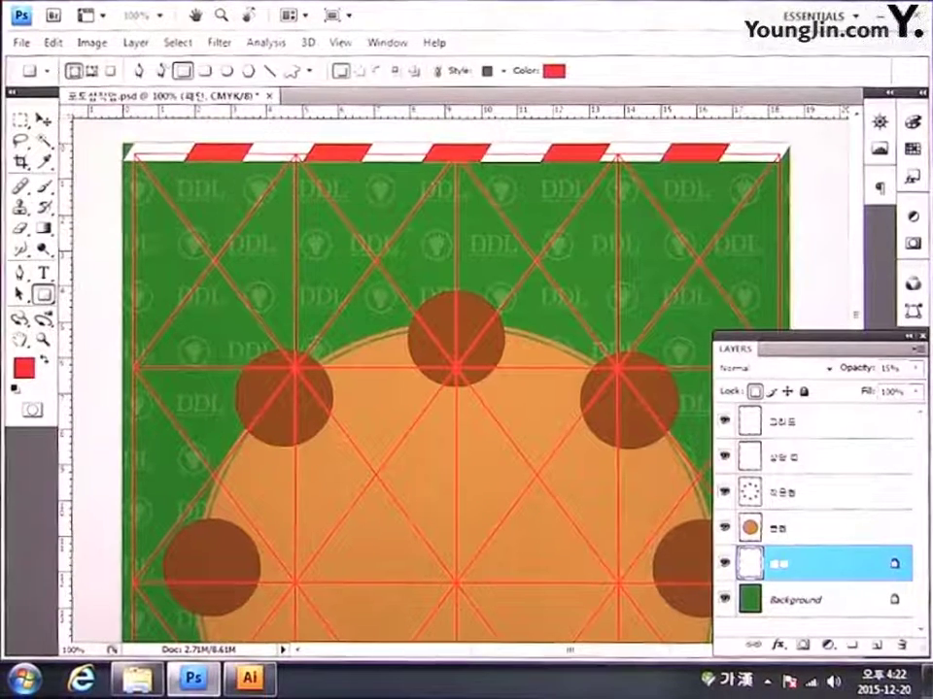
mouse_move(124, 147)
mouse_down()
mouse_move(782, 206)
mouse_move(782, 279)
mouse_up()
Step: Rename the red rectangle's shape layer as 제목 배경
double_click(830, 565)
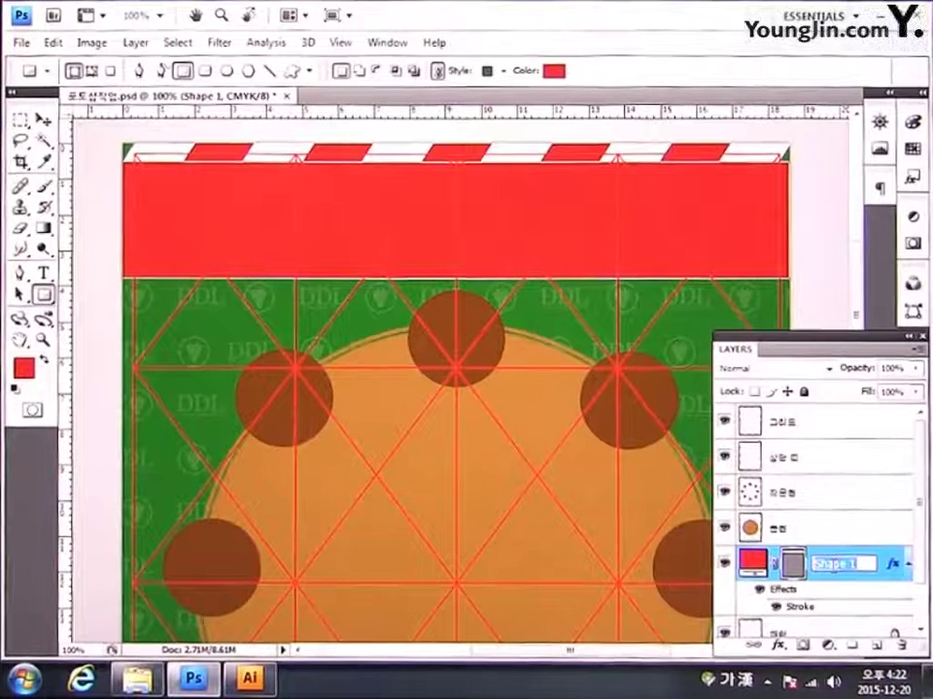
text(ㅂ빨간 배경)
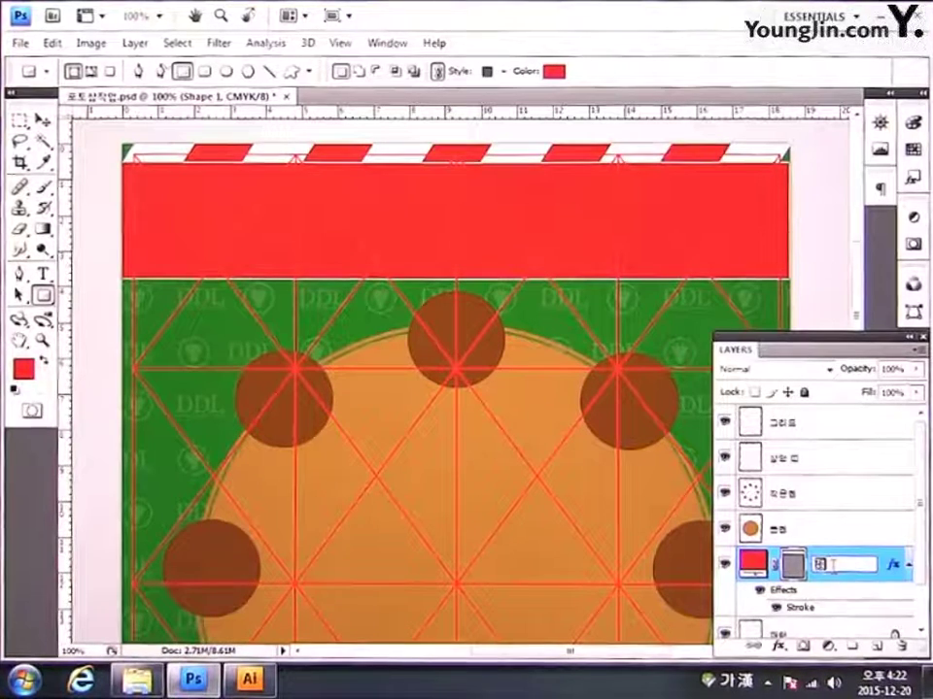
key(Return)
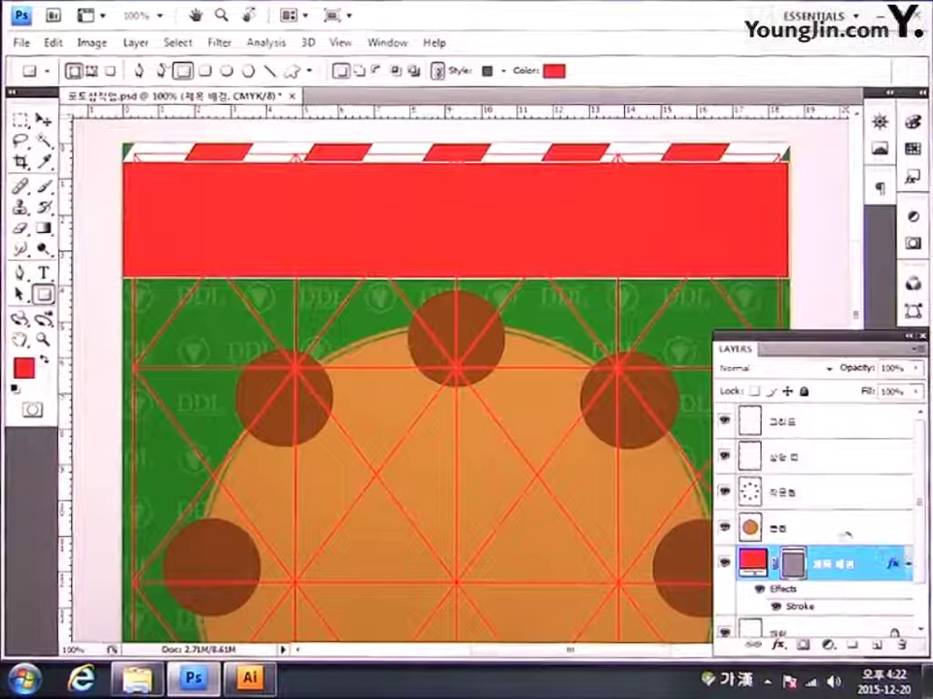
Step: Recolor the large circle on the 큰원 layer yellow, C 0, M 0, Y 100, K 0, with its transparent pixels locked
click(843, 532)
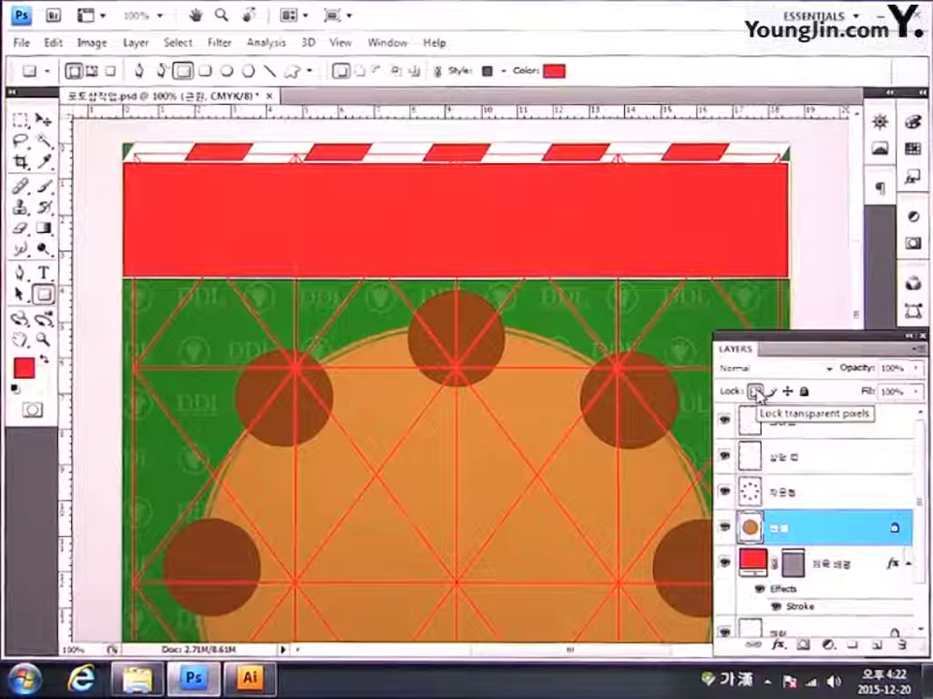
click(16, 370)
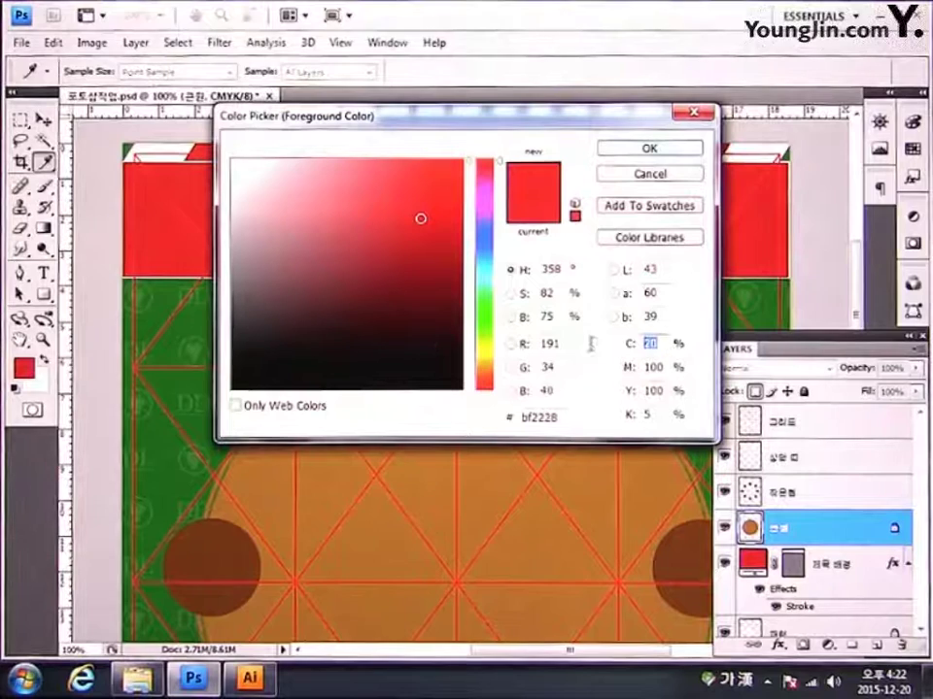
text(0)
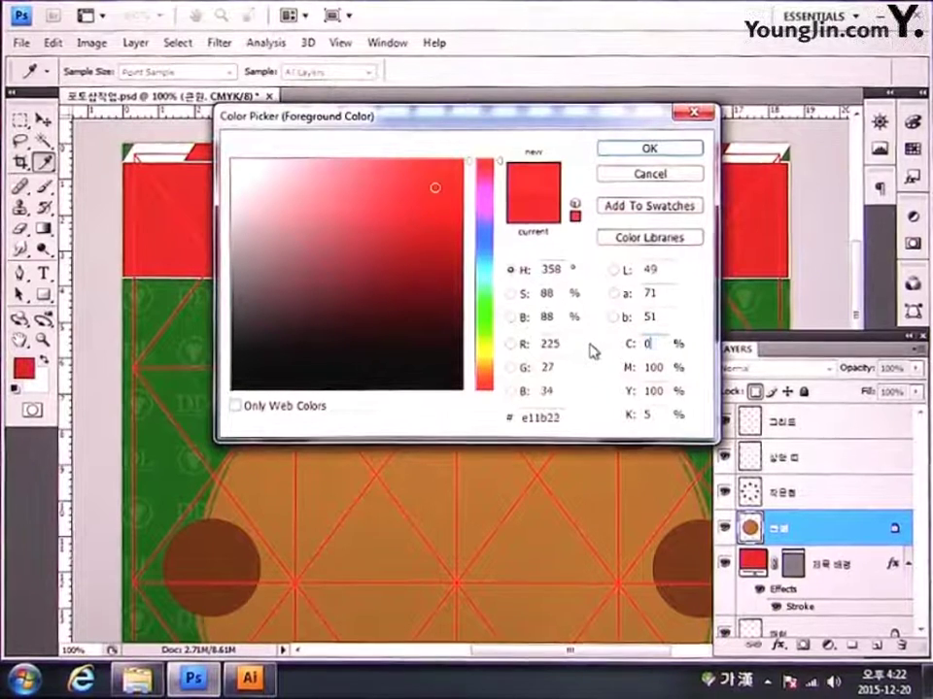
key(Tab)
text(0)
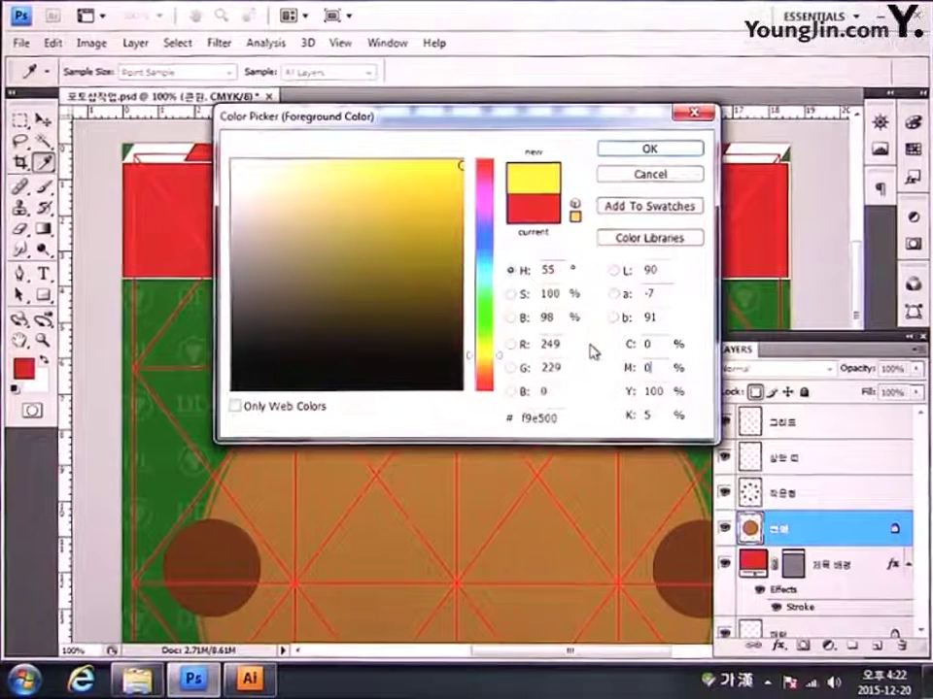
key(Tab)
text(100)
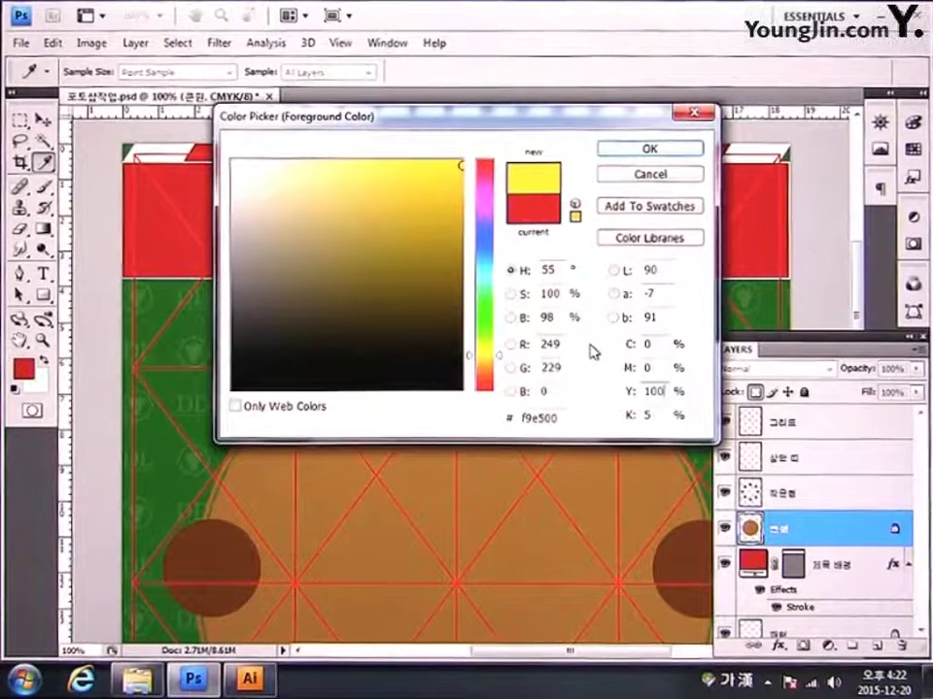
key(Tab)
text(0)
key(Return)
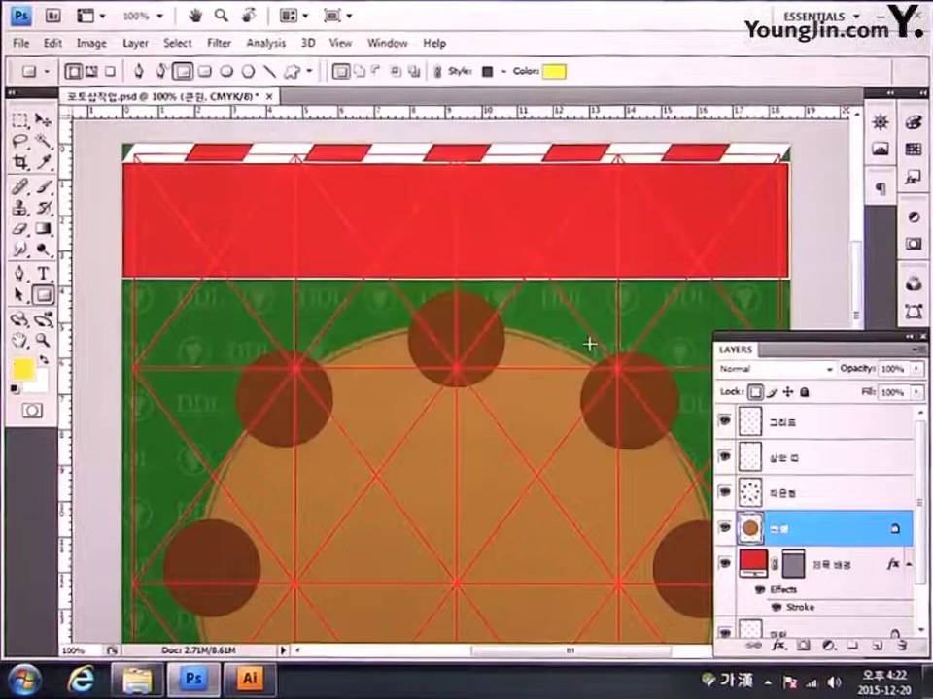
key(alt+BackSpace)
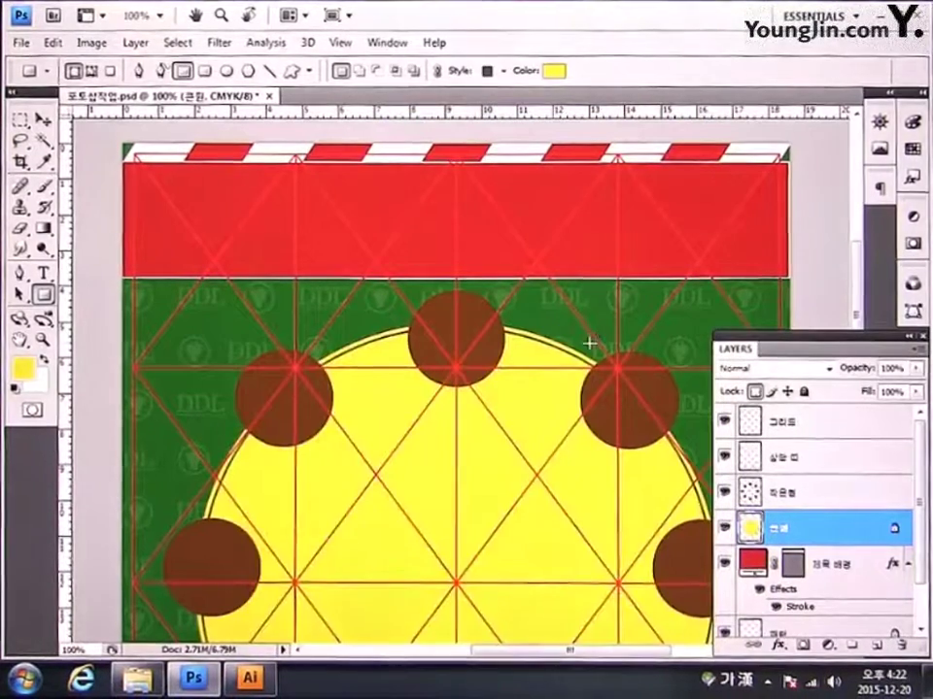
double_click(19, 340)
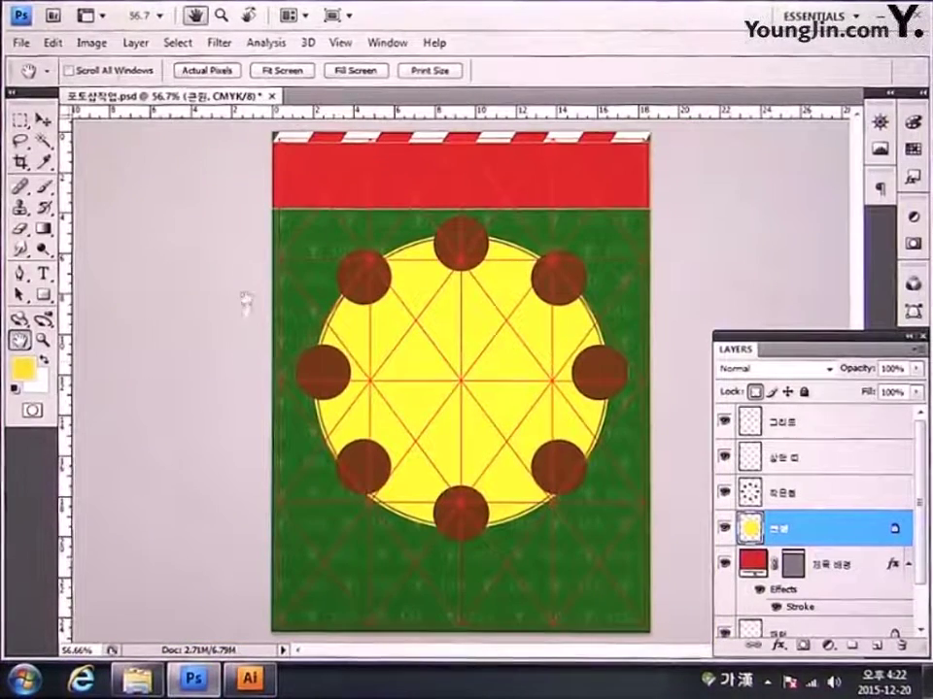
Step: Open the image 파인애플 케익.jpg from the 모의고사 1회 folder inside 부록파일, Part5 실전 모의고사
click(21, 42)
click(41, 81)
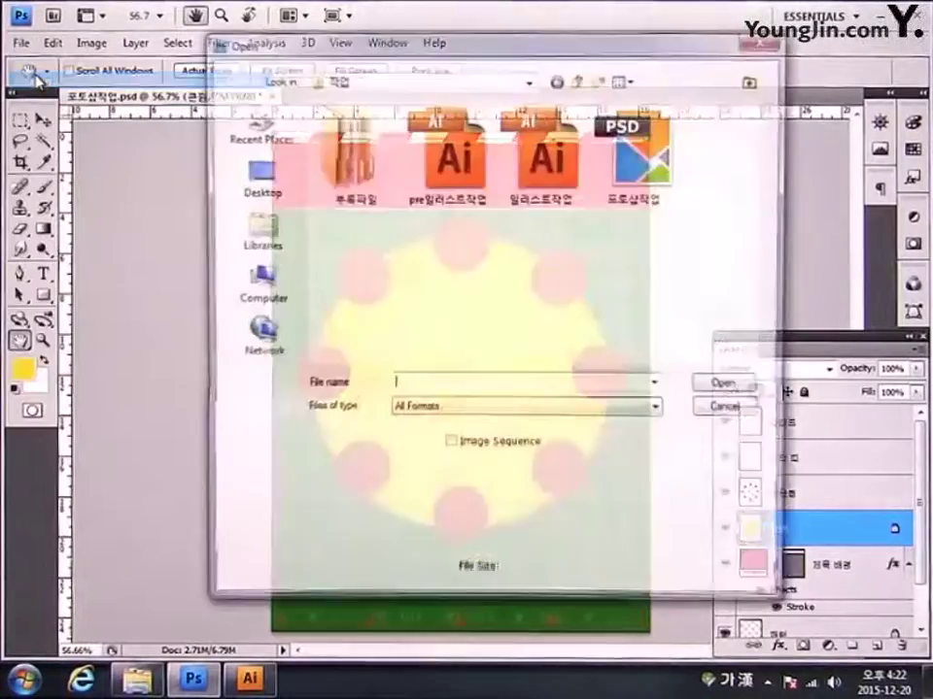
double_click(369, 183)
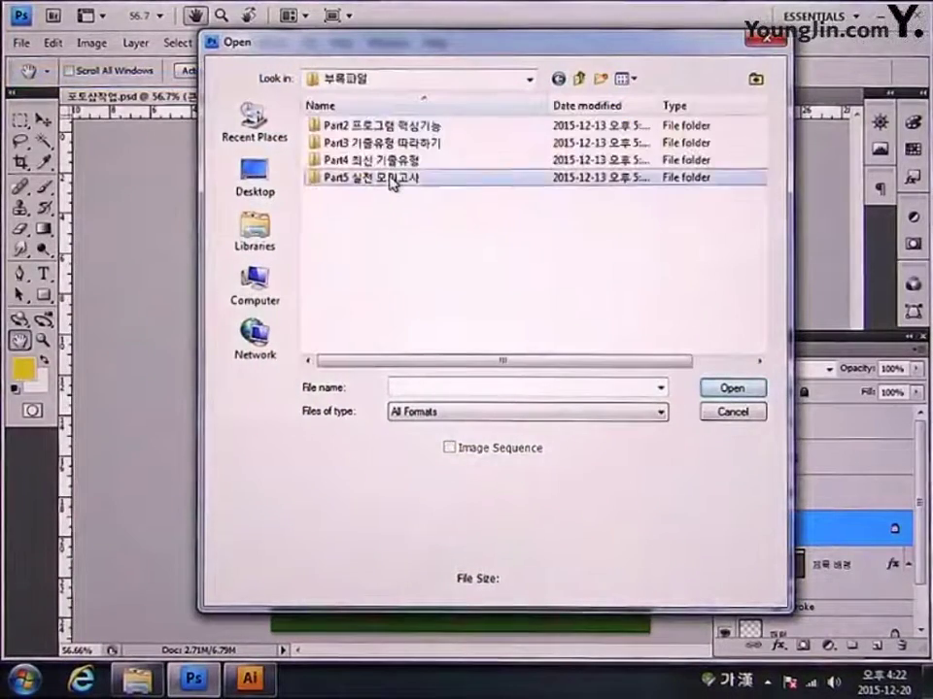
double_click(370, 177)
double_click(382, 128)
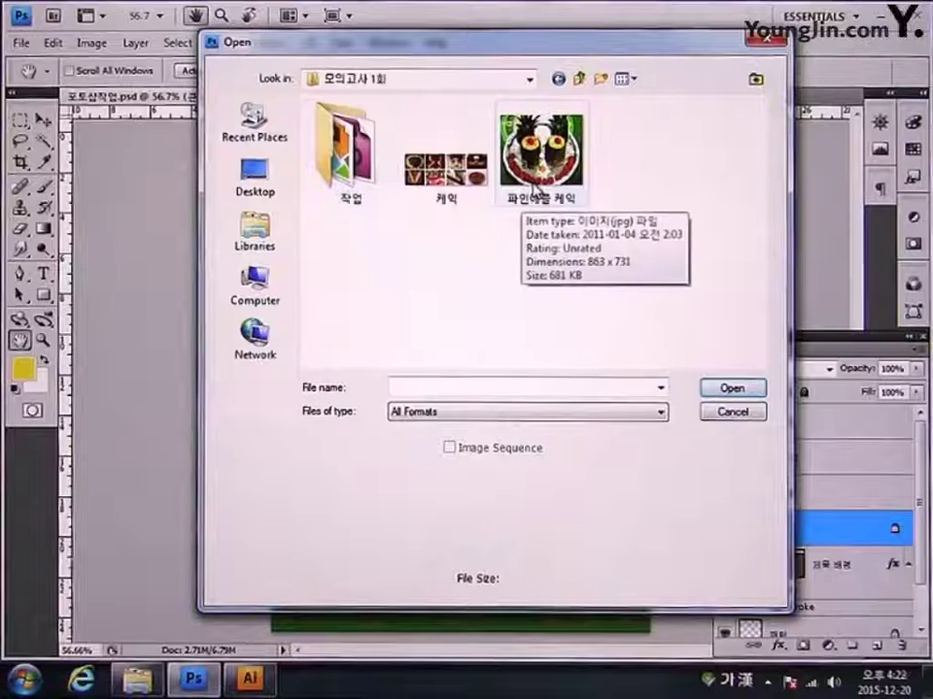
click(536, 187)
click(730, 390)
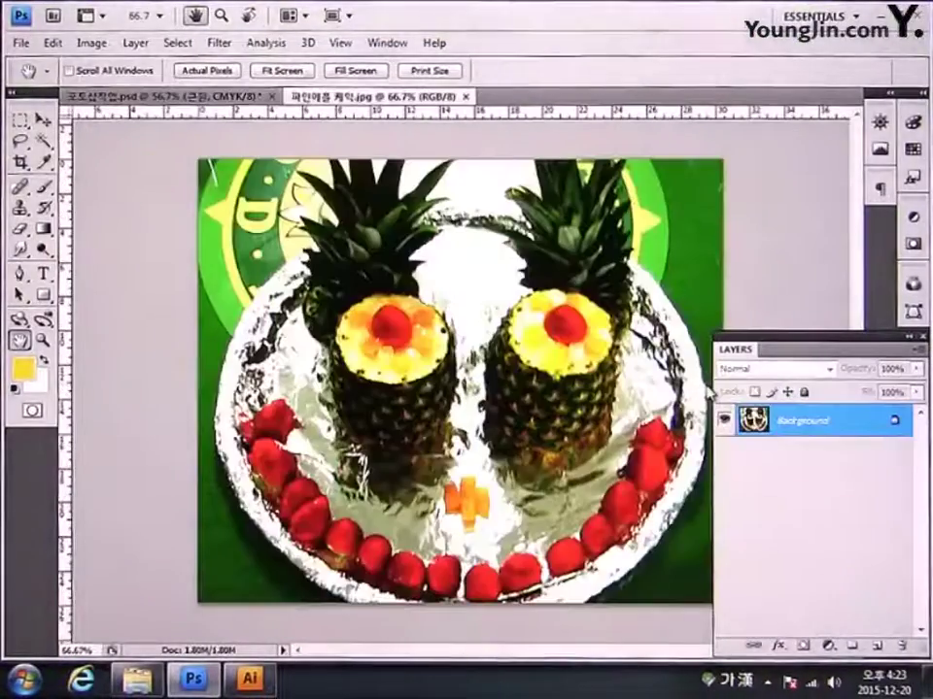
Step: Copy the entire pineapple cake image and paste it into 포토샵작업.psd above the 큰원 layer
key(ctrl+a)
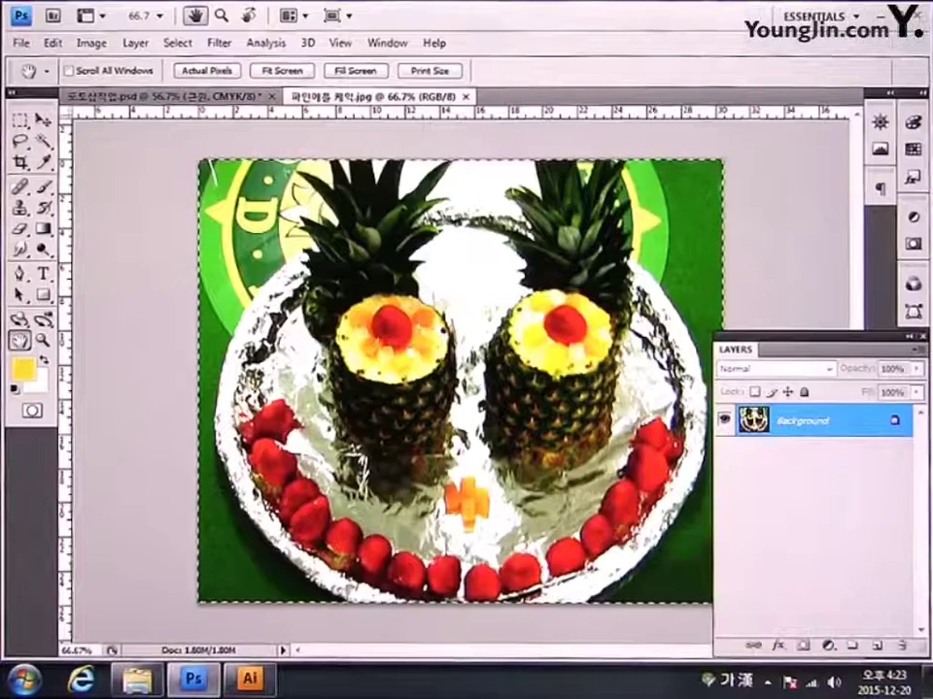
key(alt+Tab)
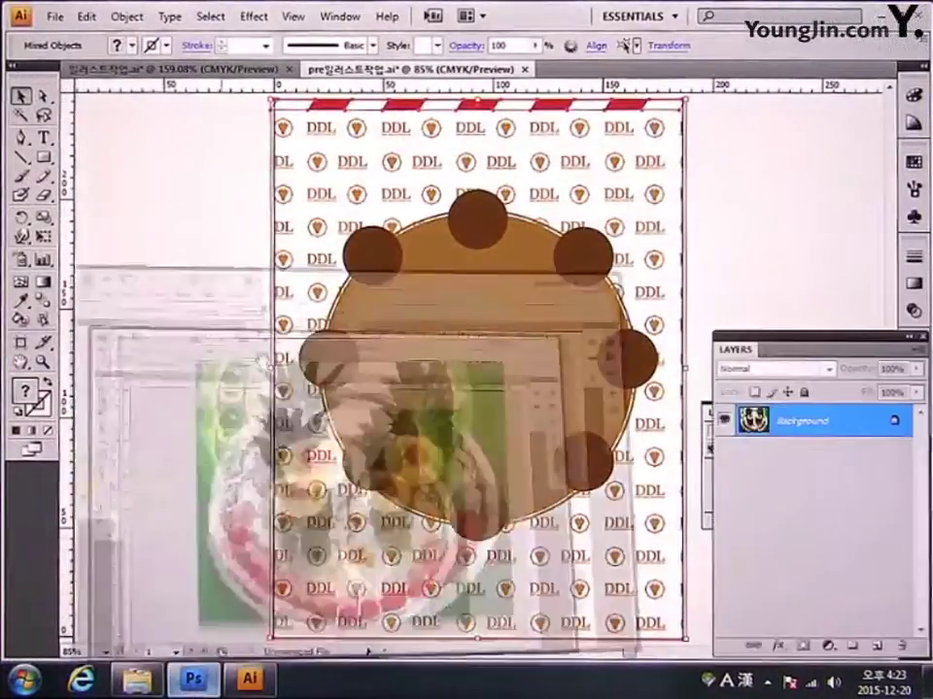
key(alt+Tab)
click(170, 102)
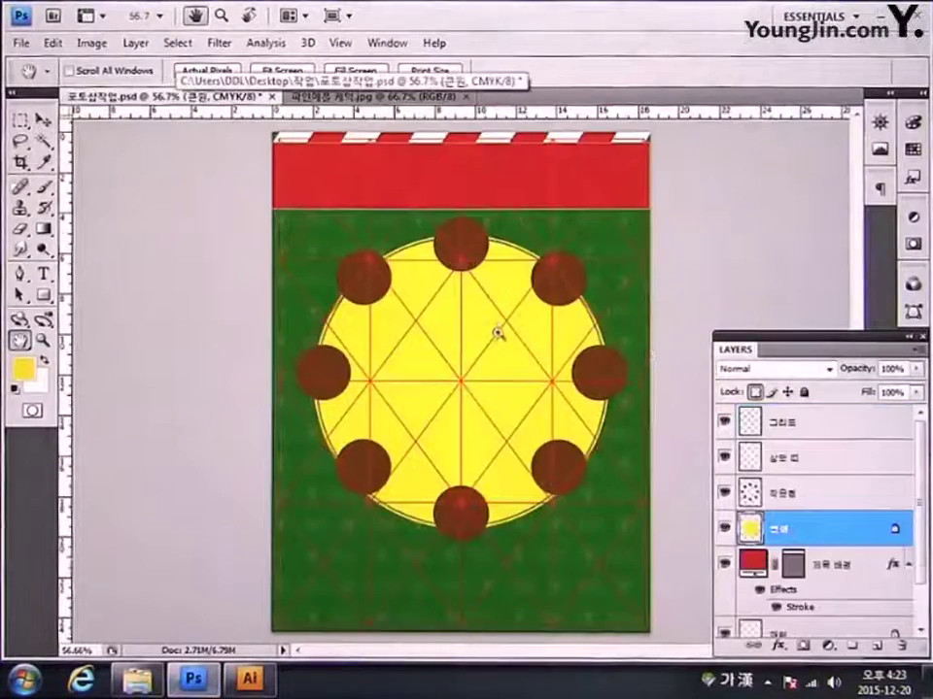
key(ctrl+v)
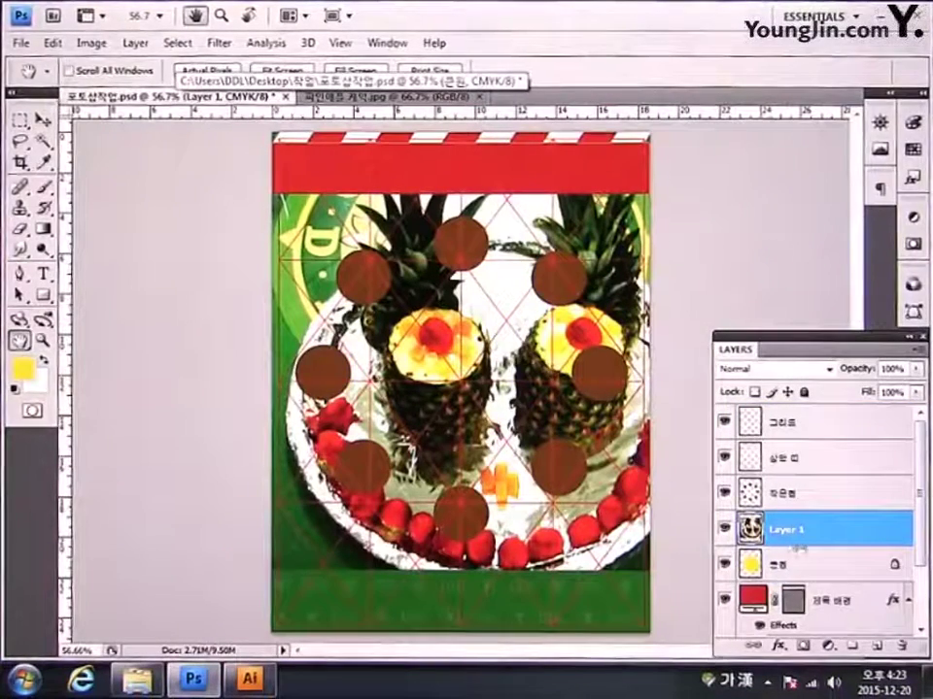
Step: Rename the pasted photo layer as 파인애플 케익 and clip it to the 큰원 layer with a clipping mask
double_click(791, 531)
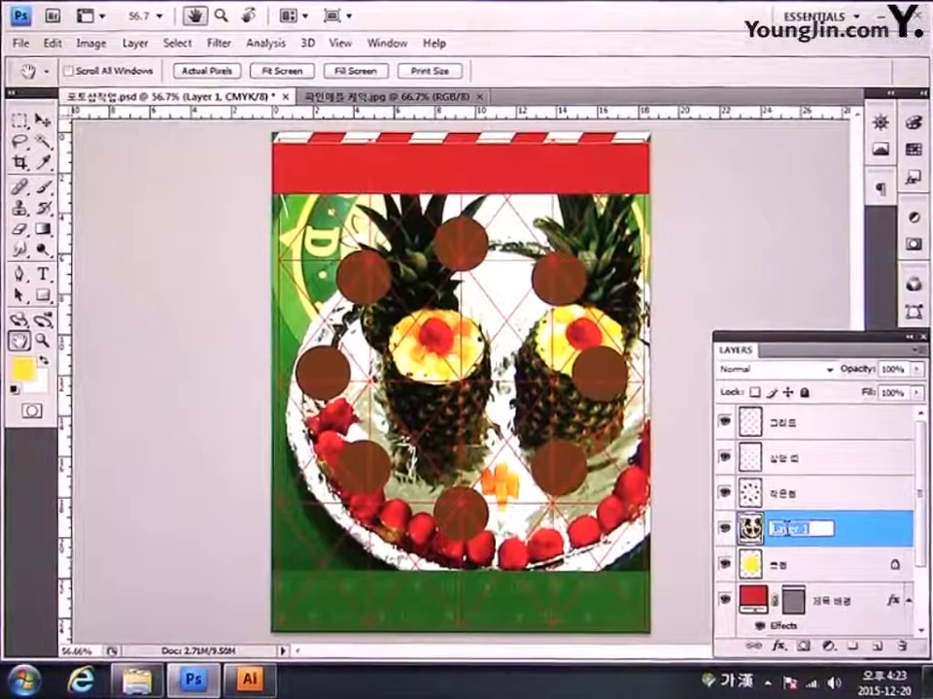
text(파인애)
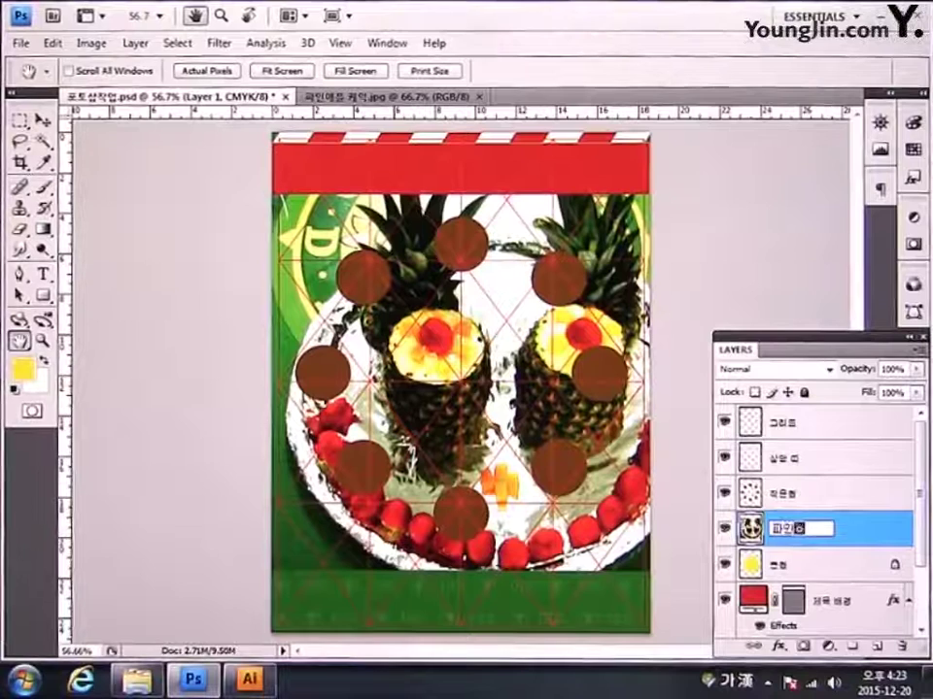
text(플 케익)
key(Return)
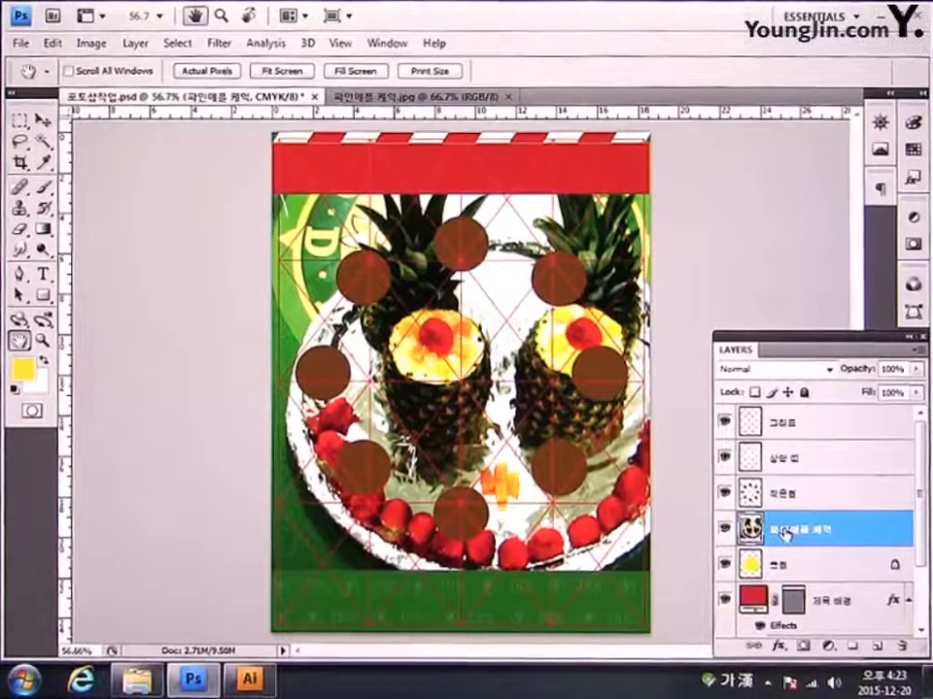
right_click(859, 530)
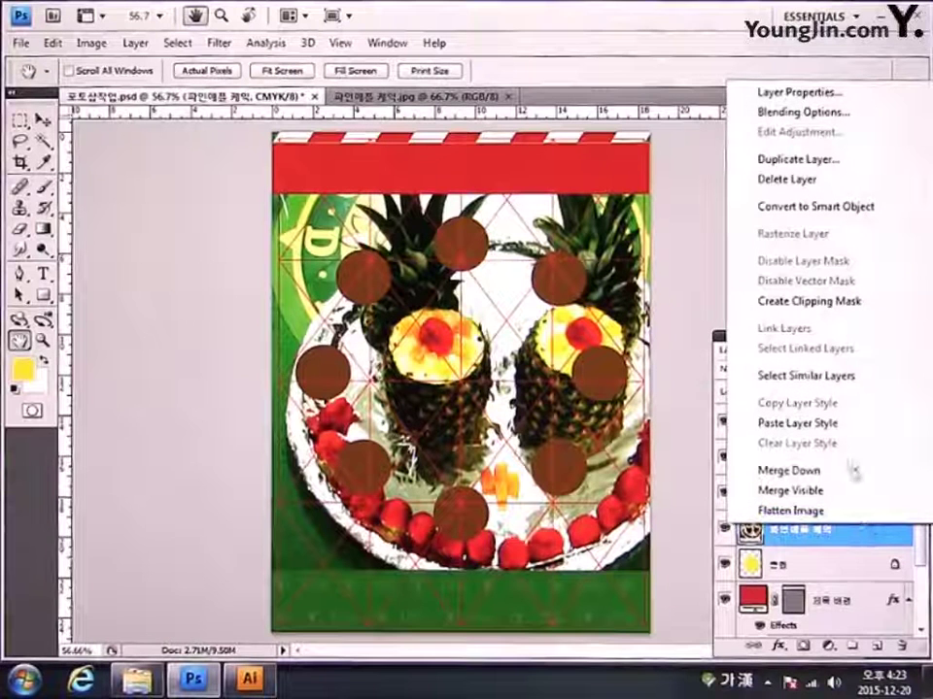
click(841, 309)
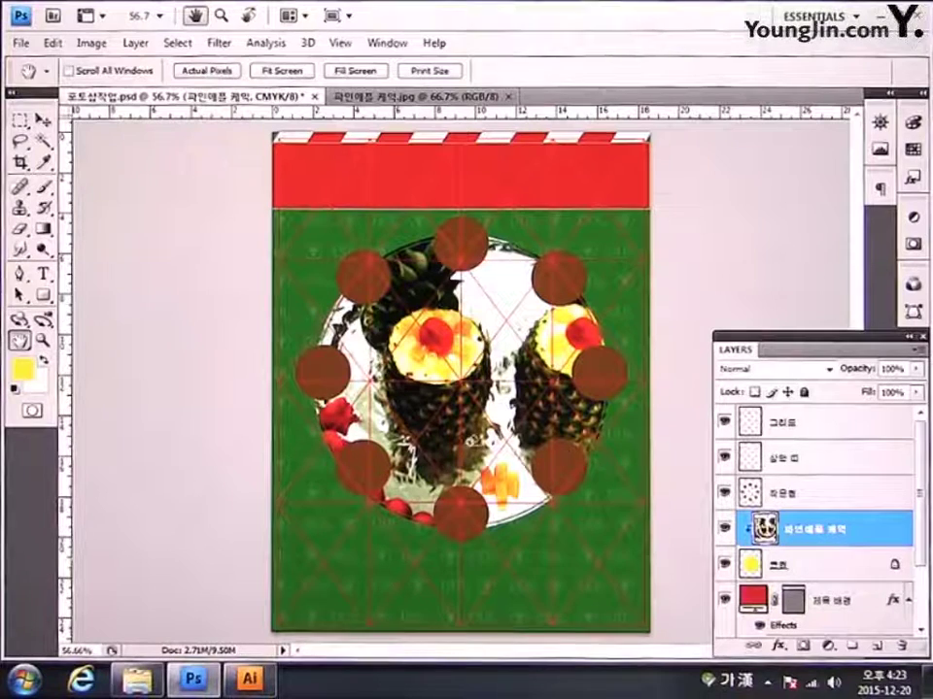
Step: Scale the pineapple cake photo proportionally to about 78.3% and center it over the large circle
key(ctrl+t)
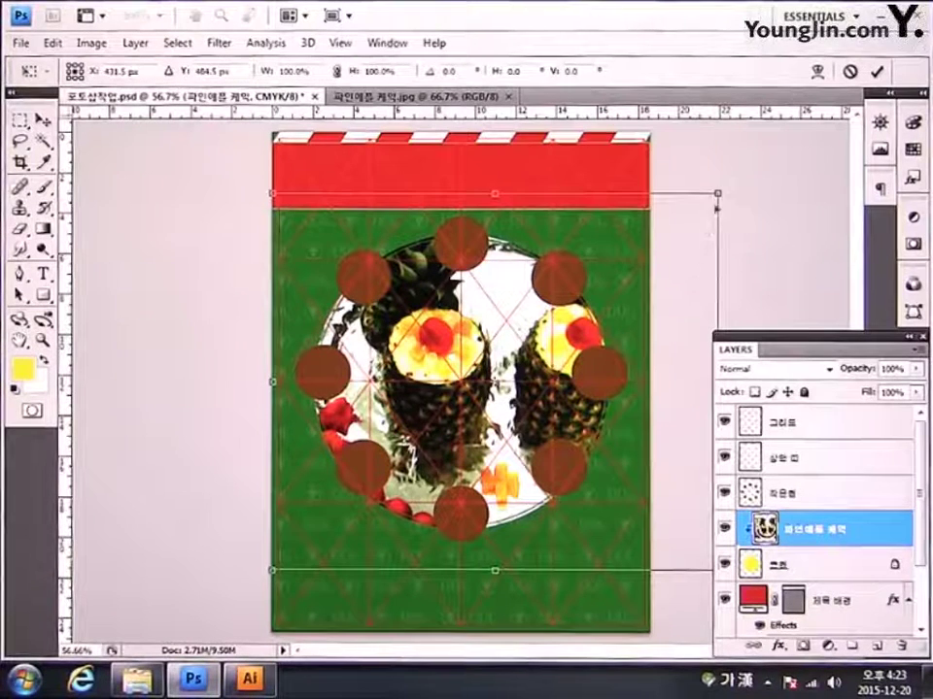
drag(724, 192, 672, 236)
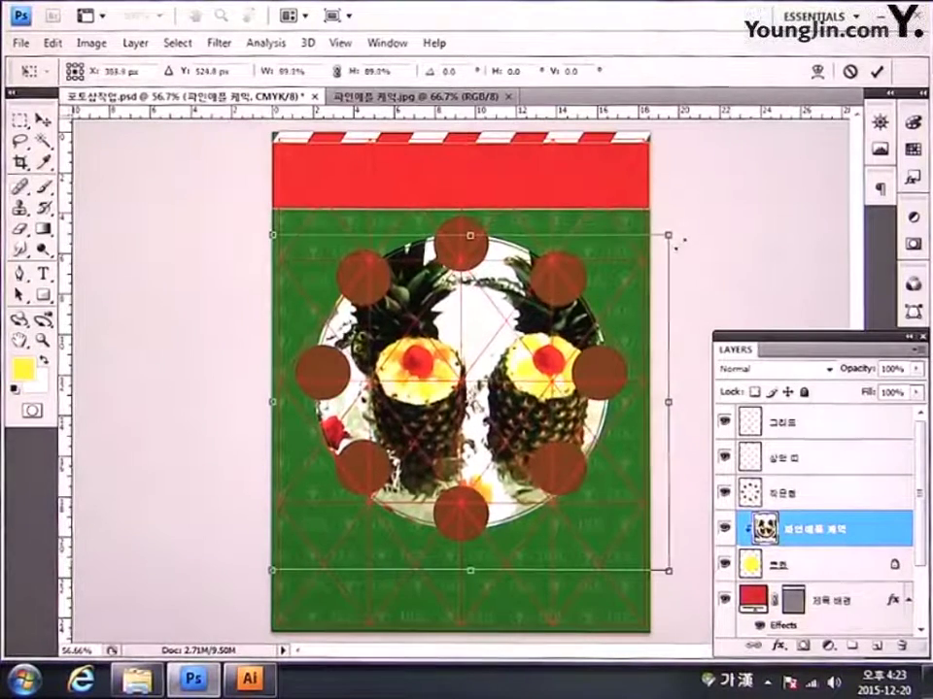
drag(668, 570, 638, 510)
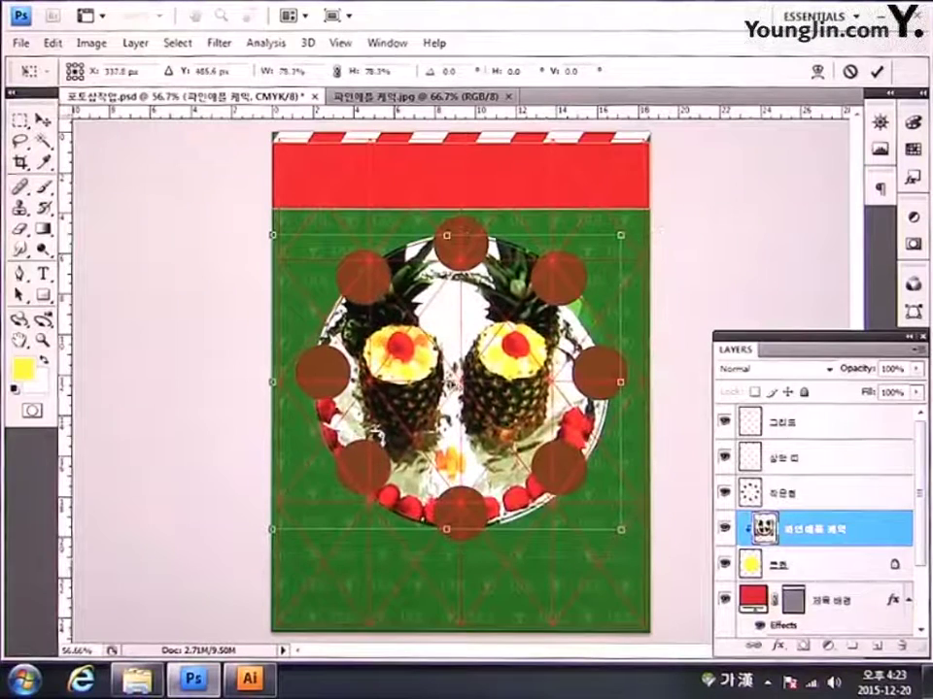
drag(489, 381, 496, 382)
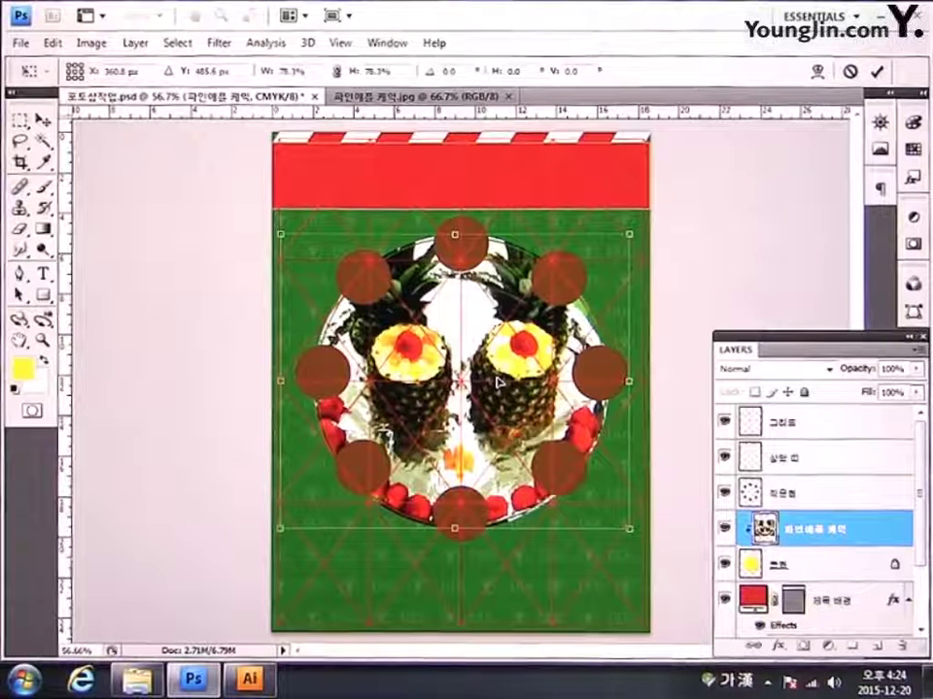
key(Return)
key(h)
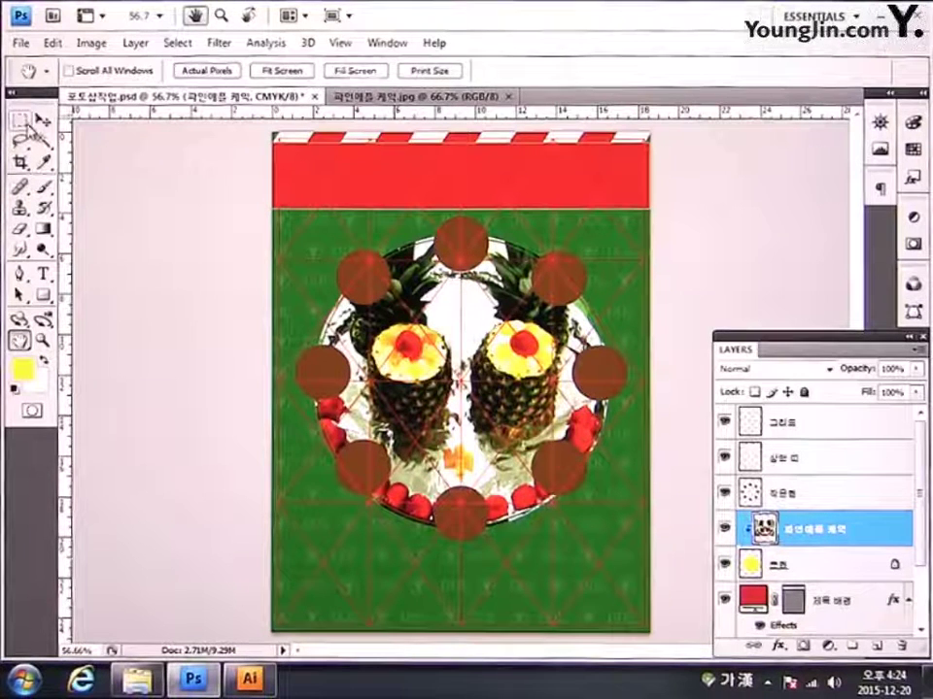
Step: Mask the 파인애플 케익 layer with a circular selection feathered 15 px, slightly smaller than and centered on the large circle
click(19, 119)
click(65, 137)
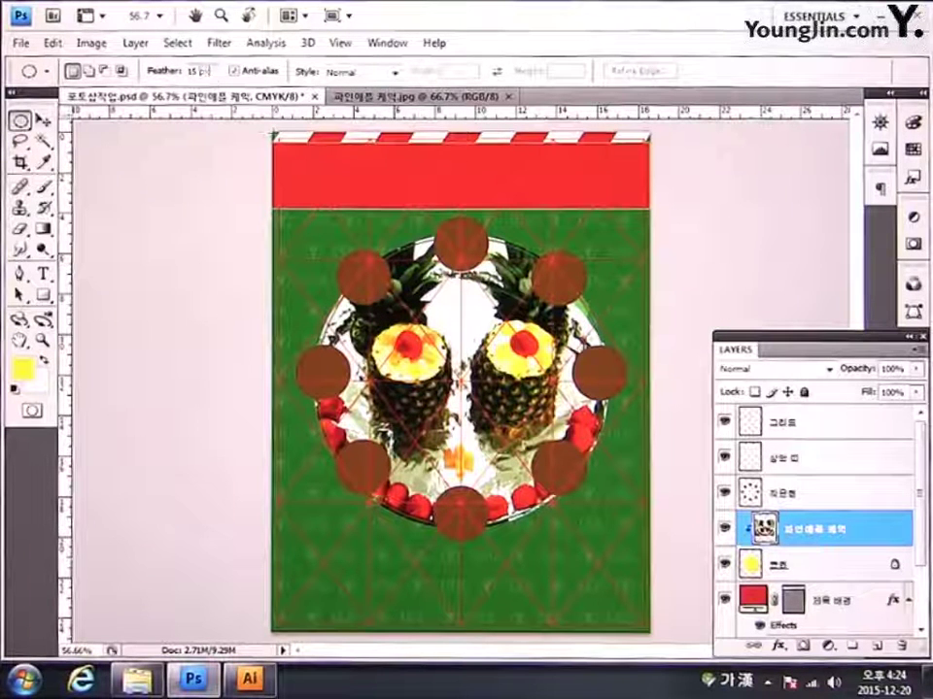
text(15)
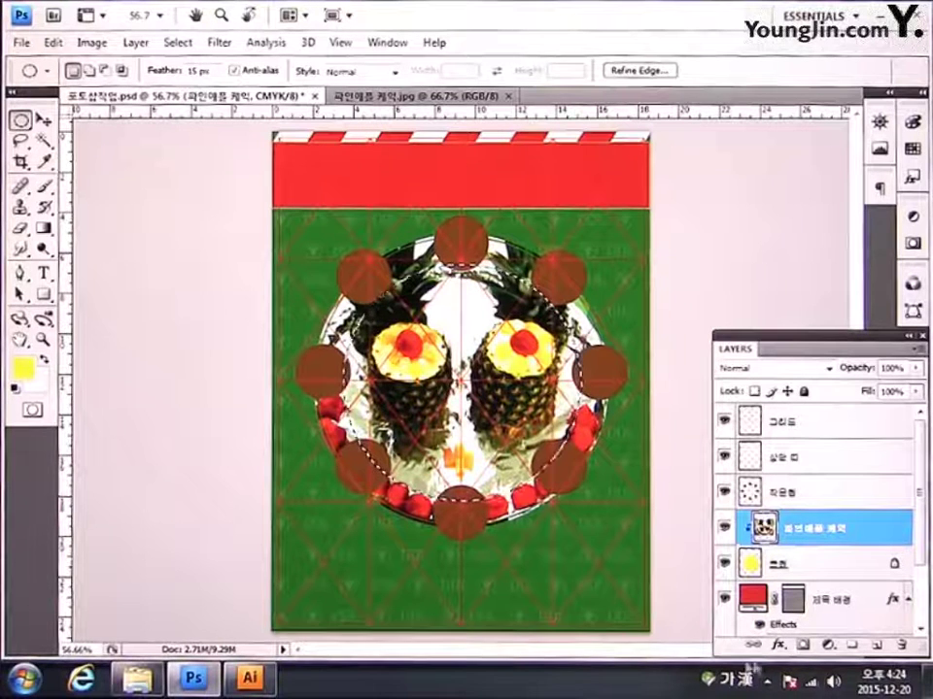
click(802, 645)
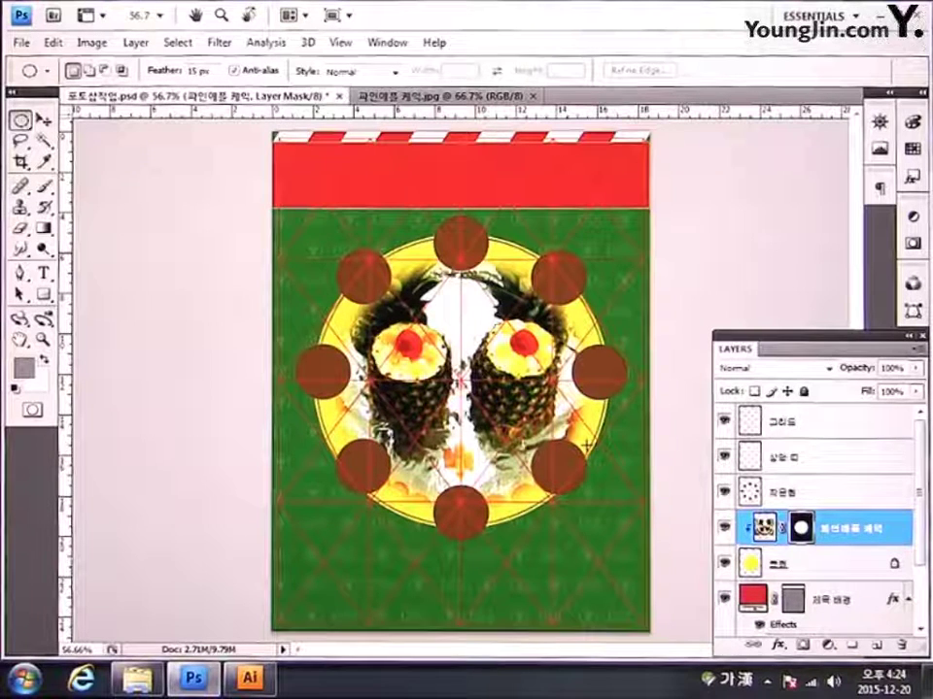
Step: Open the image 케익.jpg from the 모의고사 1회 folder
click(20, 43)
click(42, 82)
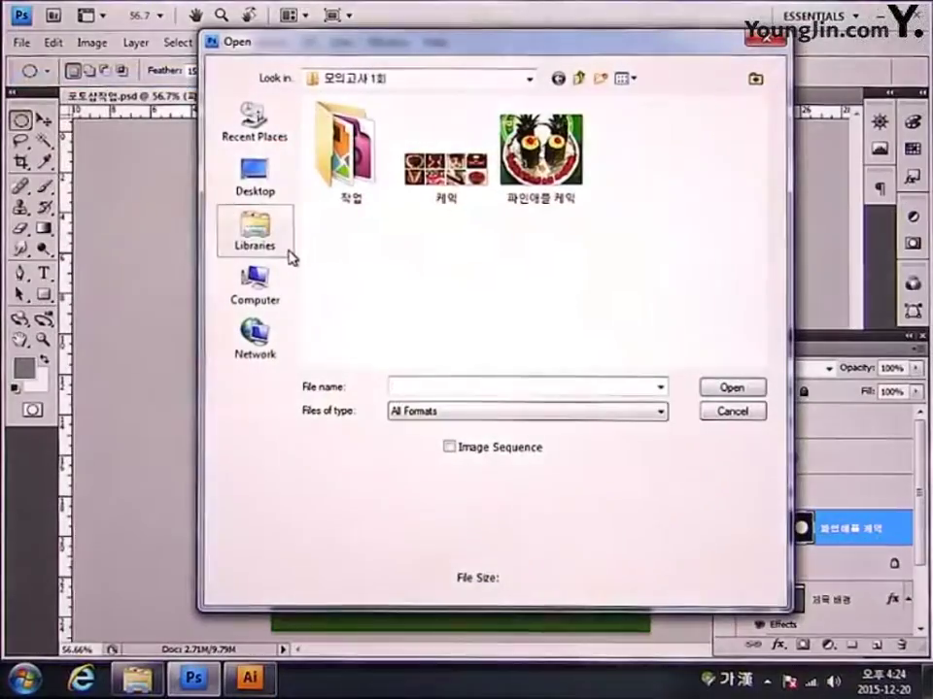
click(409, 194)
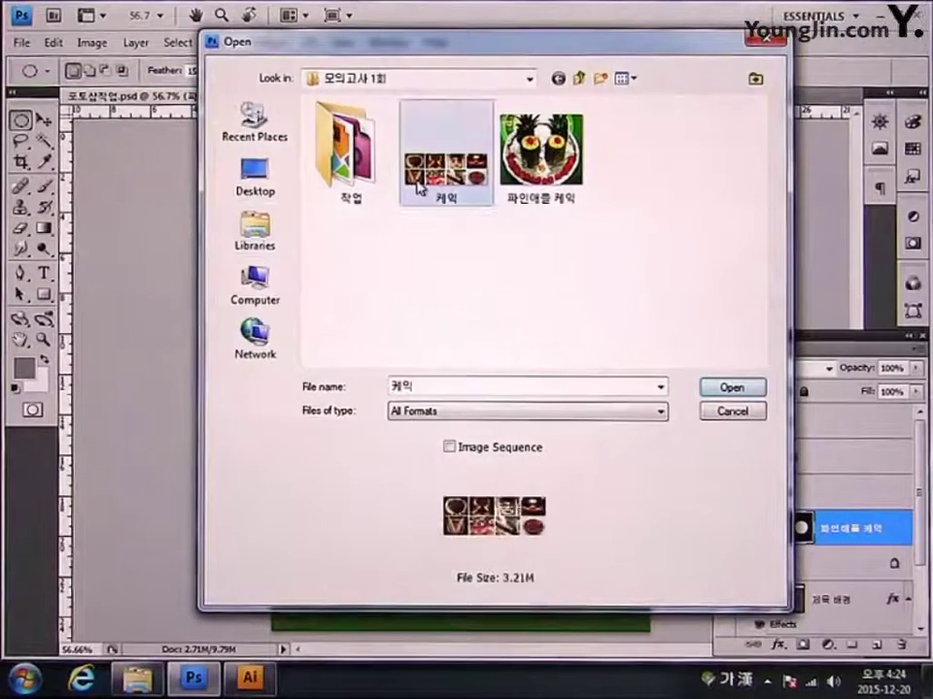
click(731, 386)
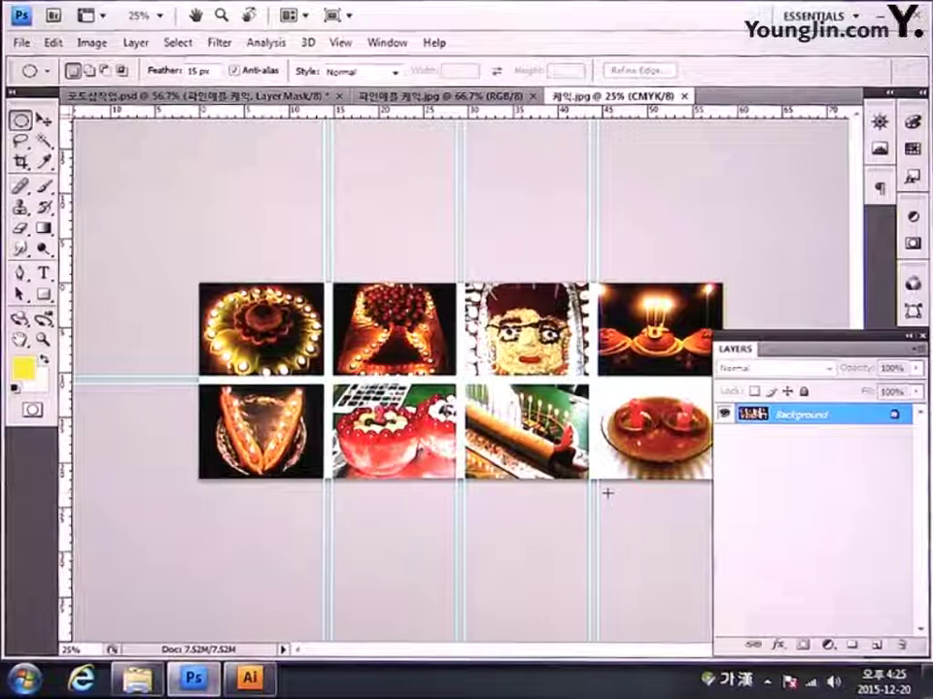
Step: Copy the first cake picture in the upper row with an unfeathered rectangular selection and paste it into 포토샵작업.psd
right_click(22, 121)
click(107, 116)
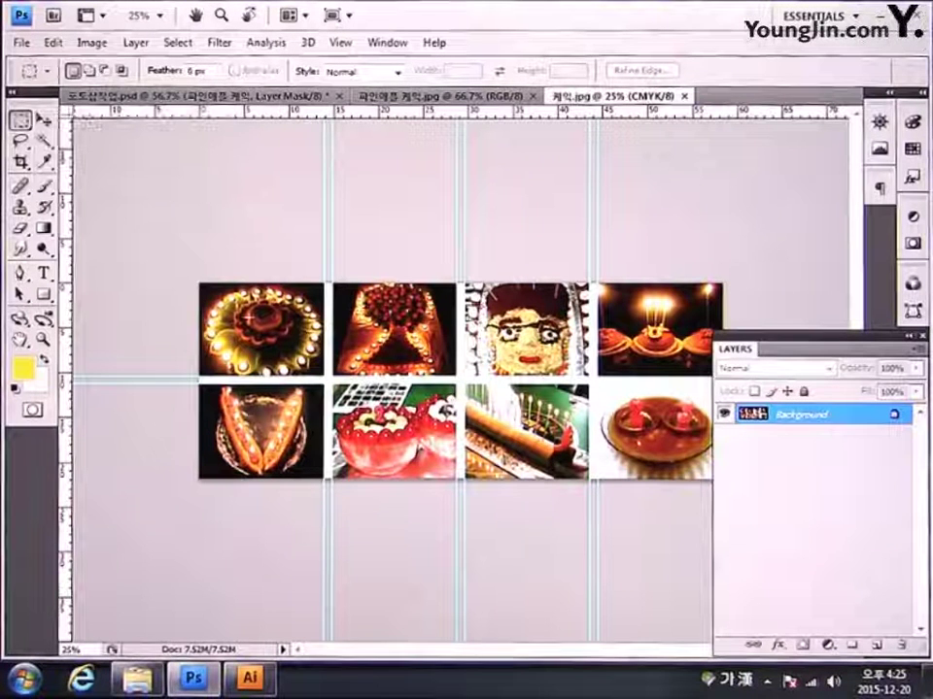
drag(197, 283, 323, 377)
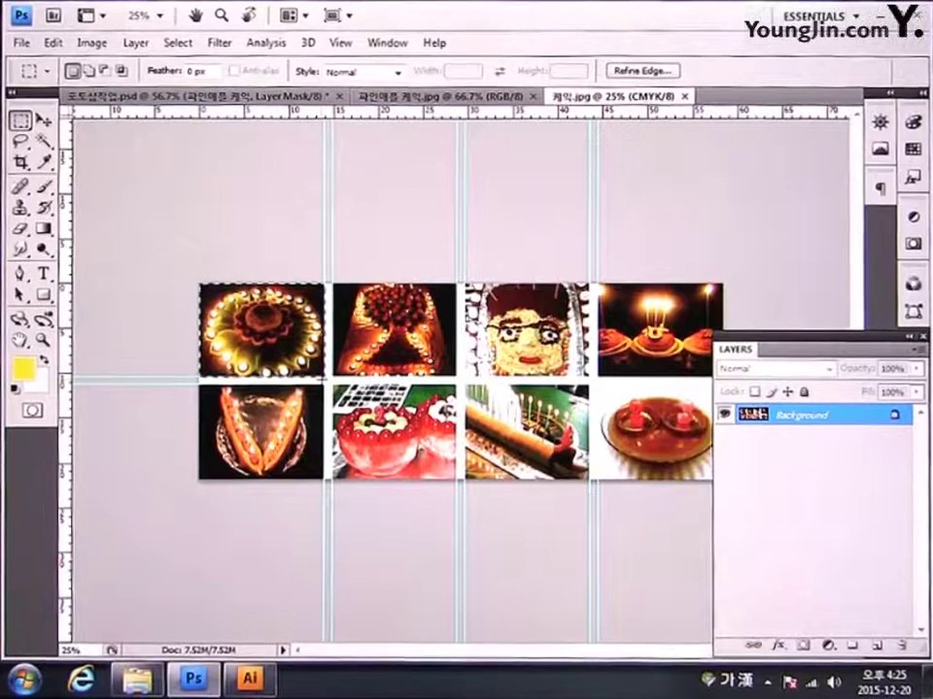
click(246, 98)
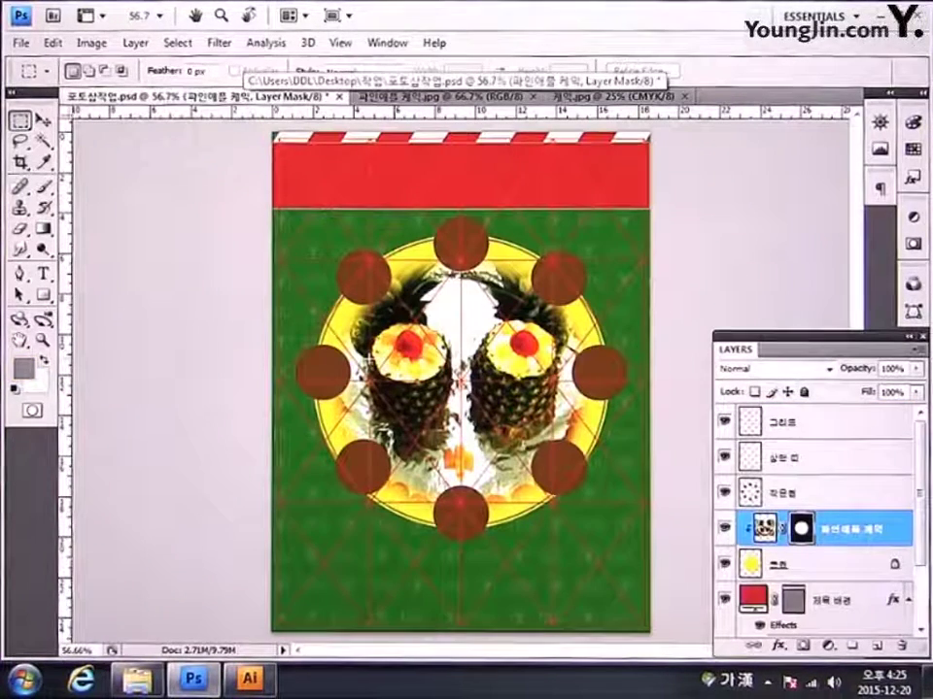
key(ctrl+v)
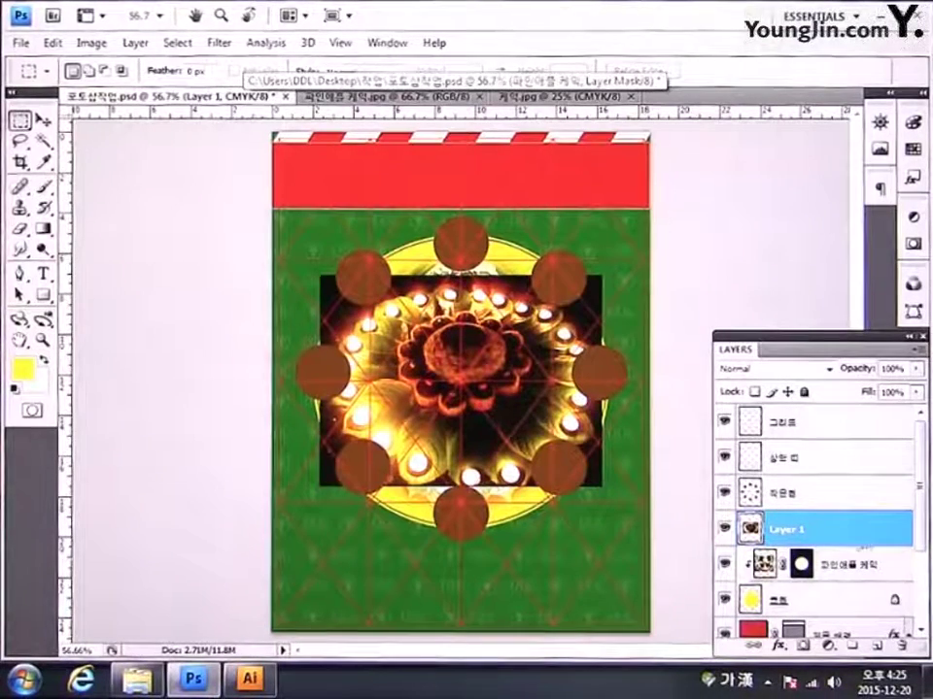
Step: Move the pasted cake picture's layer directly above the 작은원 layer
scroll(926, 575, down, 2)
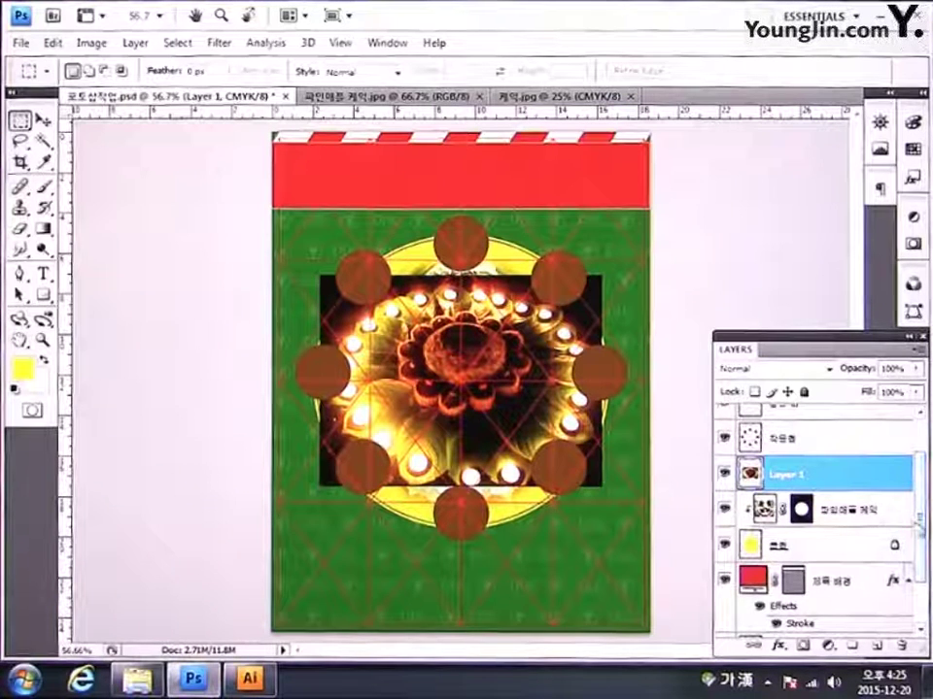
scroll(918, 525, up, 2)
drag(822, 529, 824, 476)
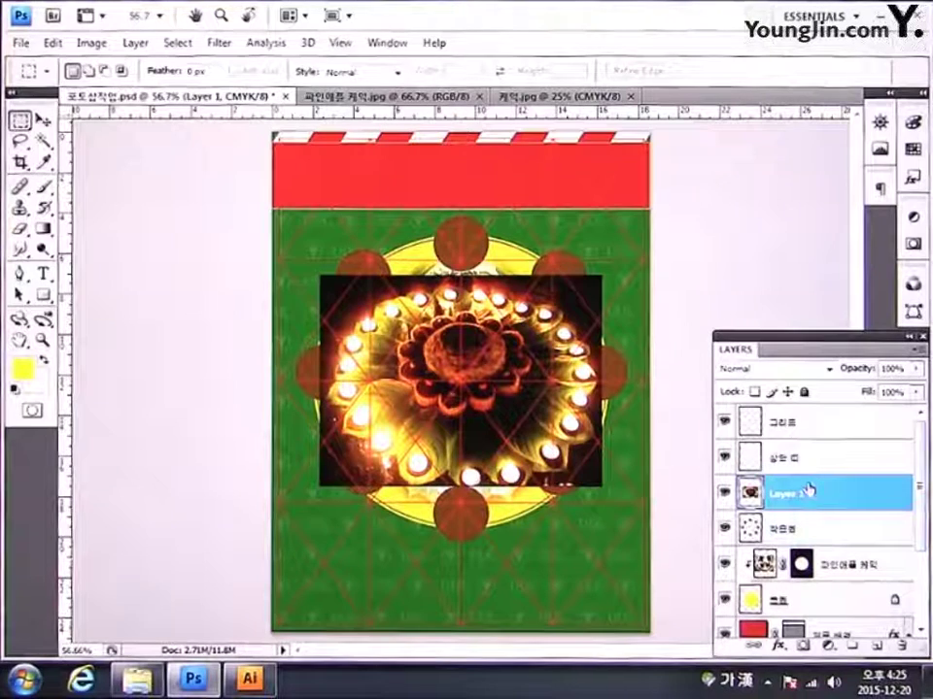
Step: Rename the pasted cake layer as 케익1 and clip it to the 작은원 layer with a clipping mask
double_click(788, 498)
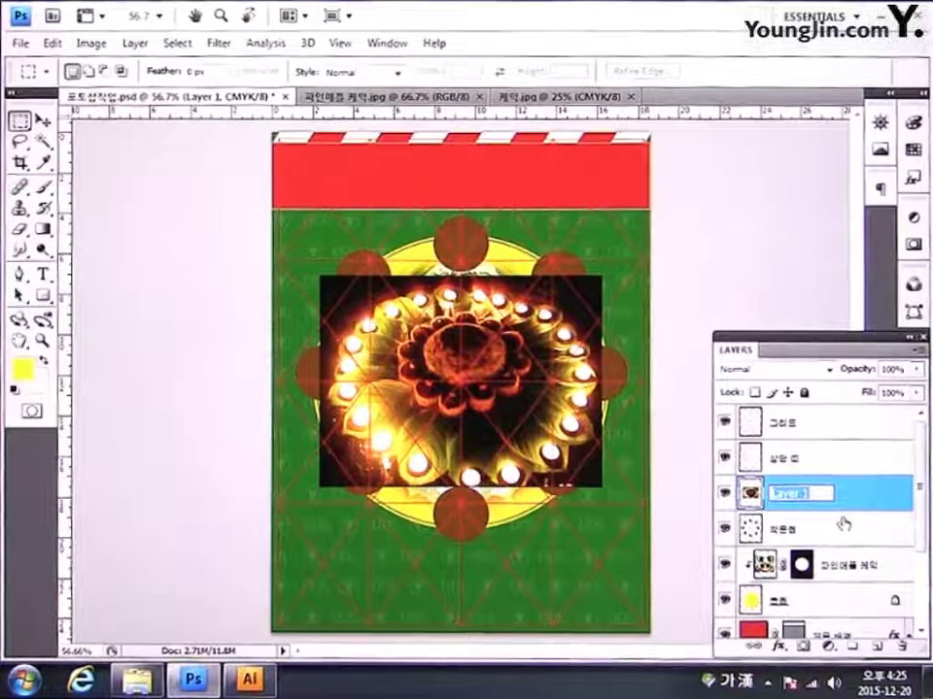
text(케익)
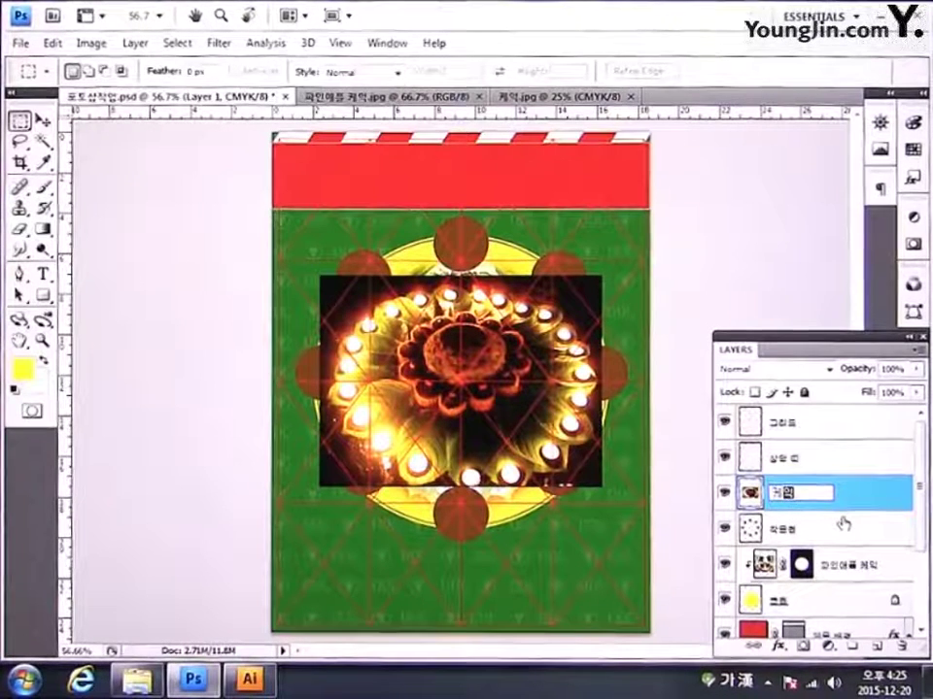
text(1)
key(Return)
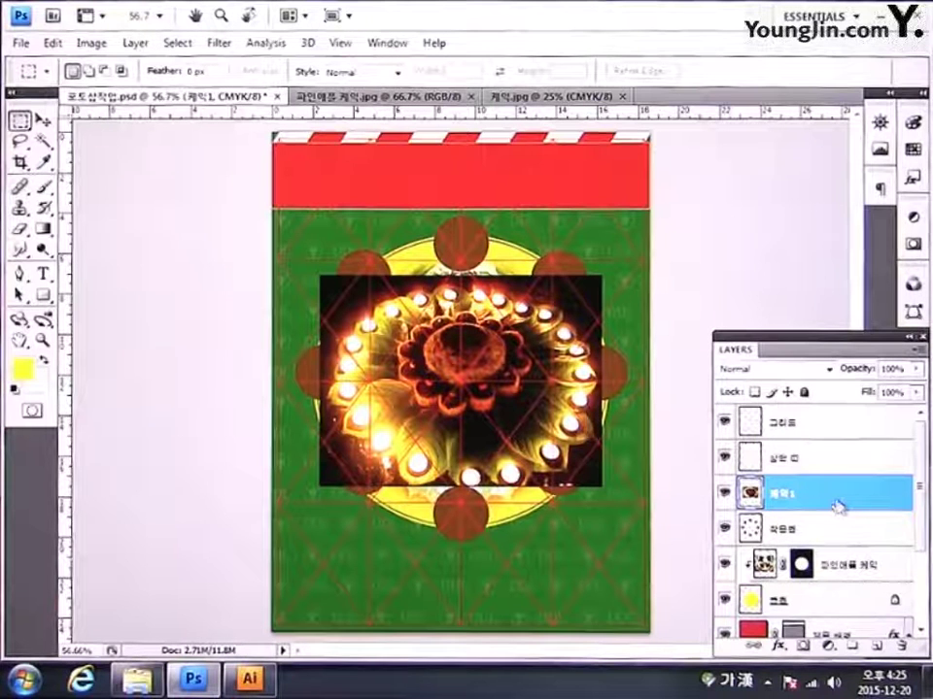
right_click(837, 506)
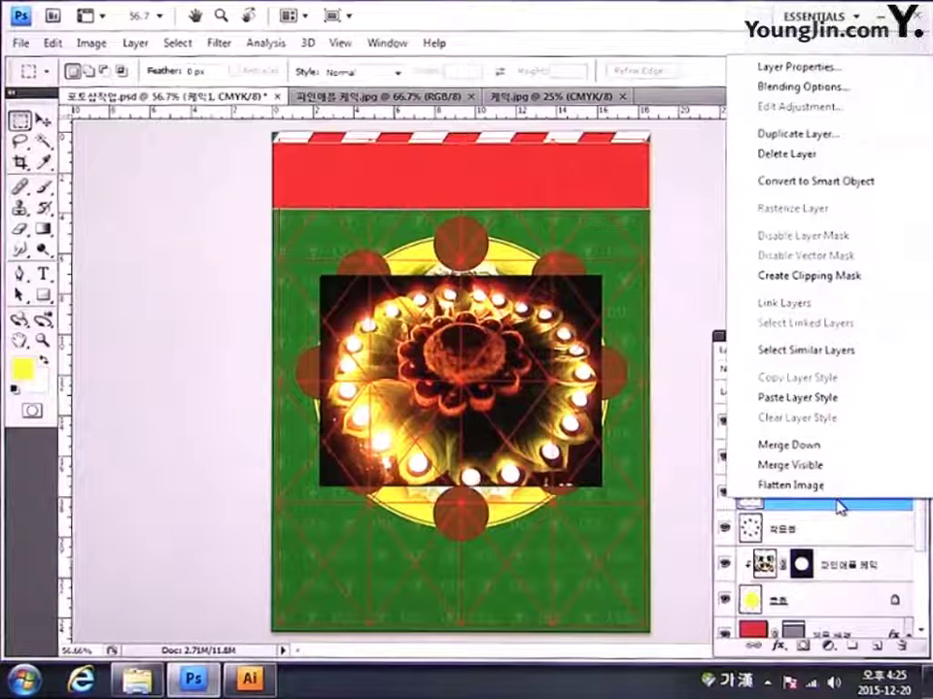
click(833, 279)
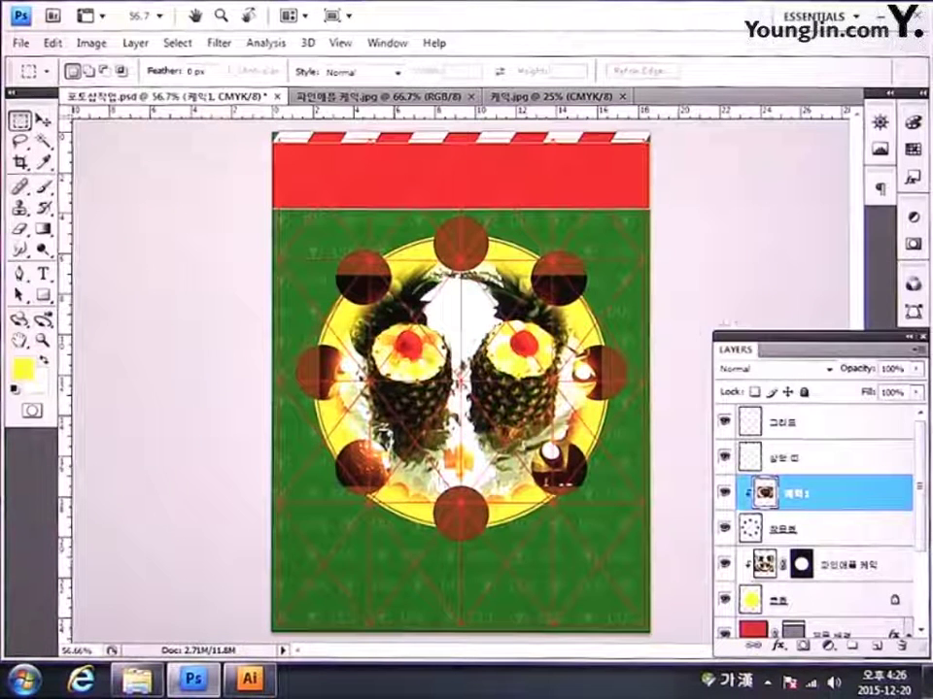
Step: Move the 케익1 cake picture to the topmost small circle and scale it to about 27% so it fills that circle
click(47, 122)
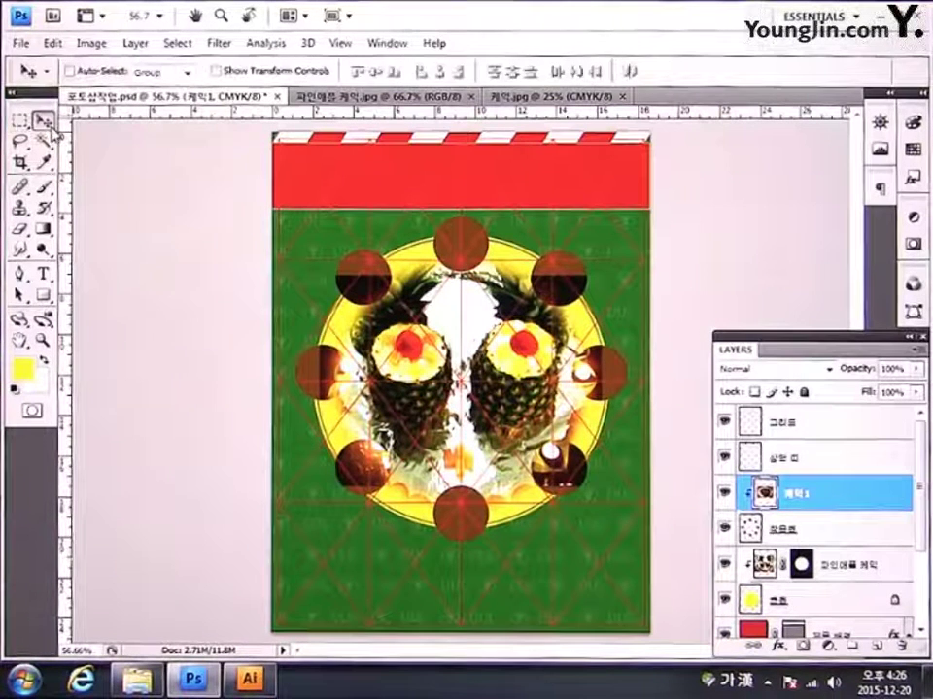
drag(410, 307, 471, 239)
key(ctrl+t)
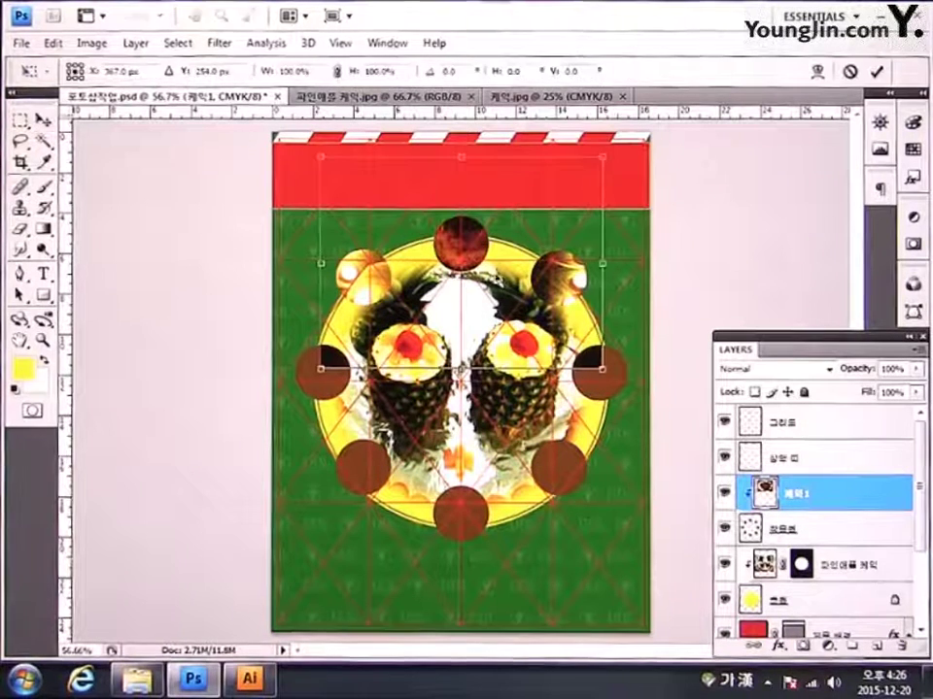
drag(589, 162, 498, 215)
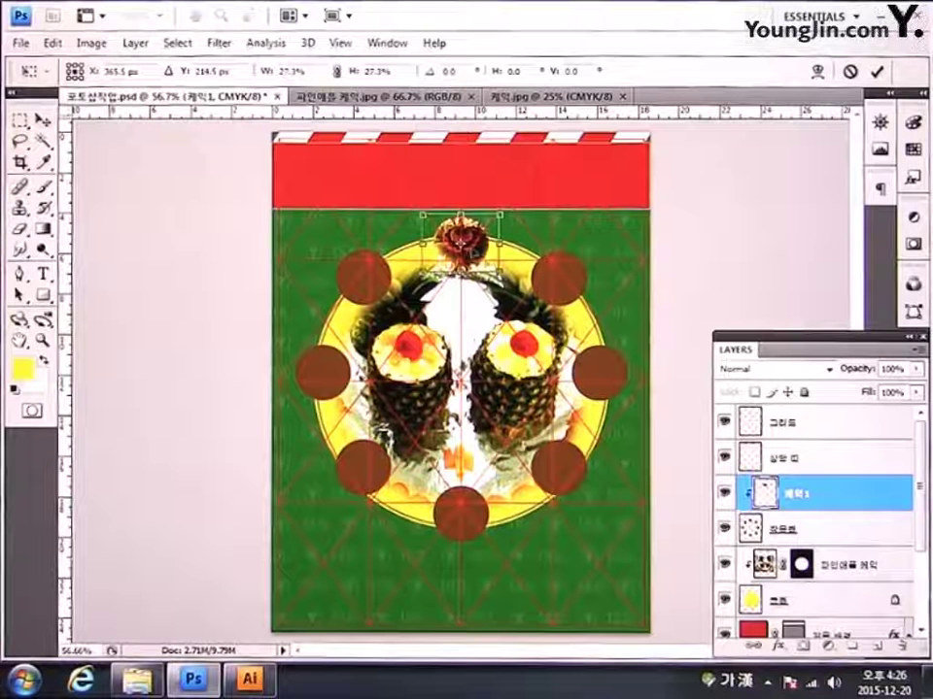
drag(423, 213, 418, 211)
key(Return)
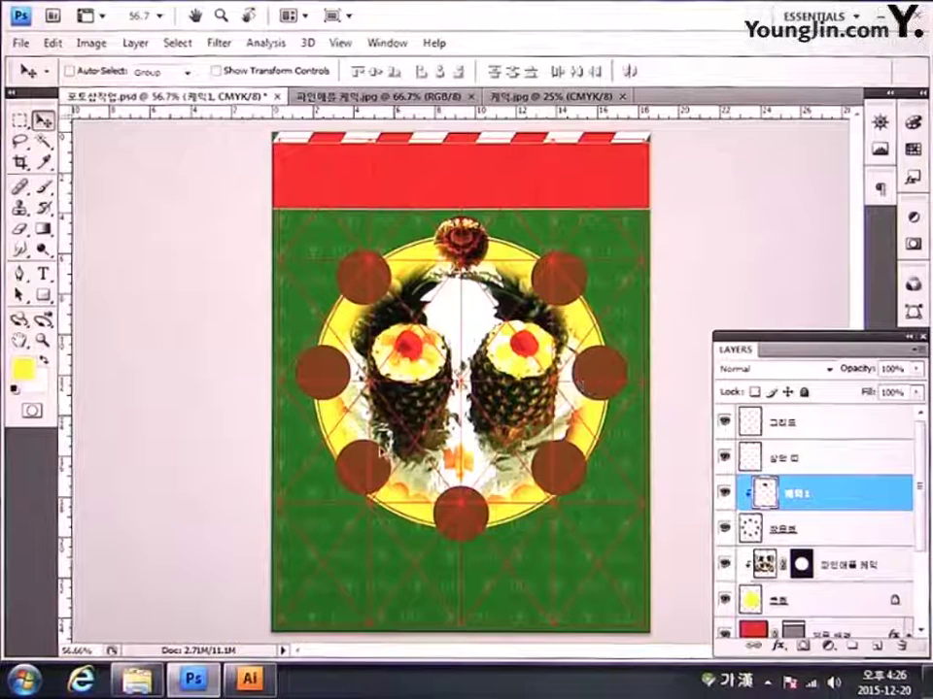
Step: Copy the second cake picture in the upper row of 케익.jpg and paste it into 포토샵작업.psd
click(551, 96)
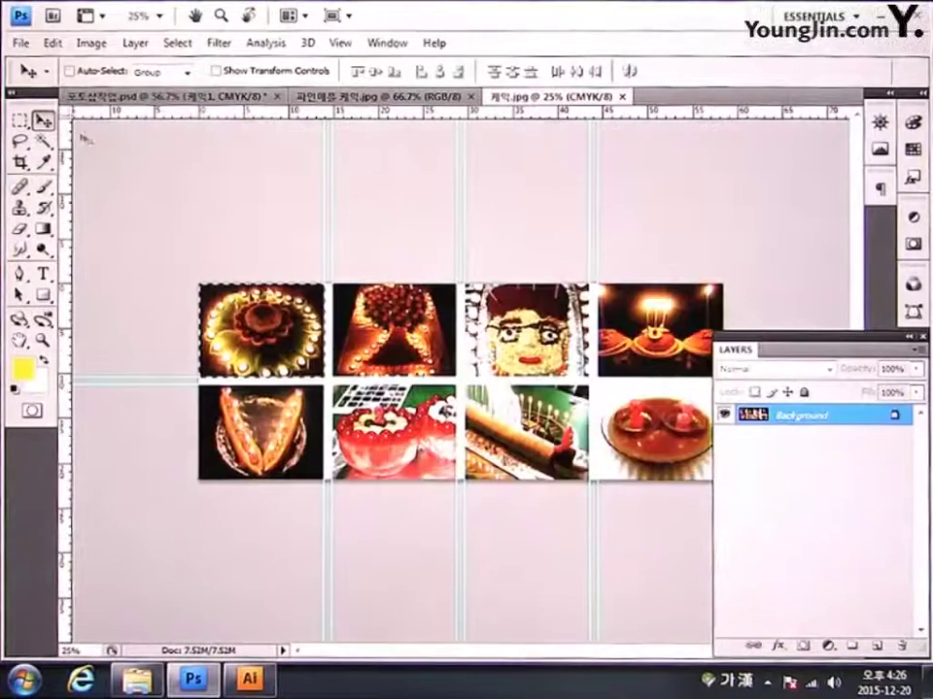
key(m)
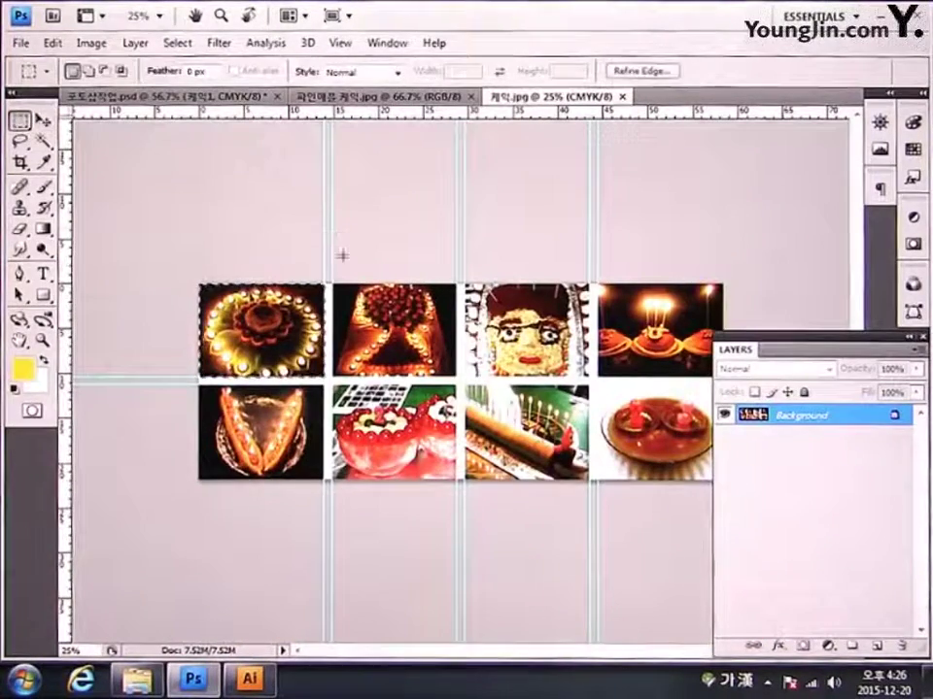
key(ctrl+d)
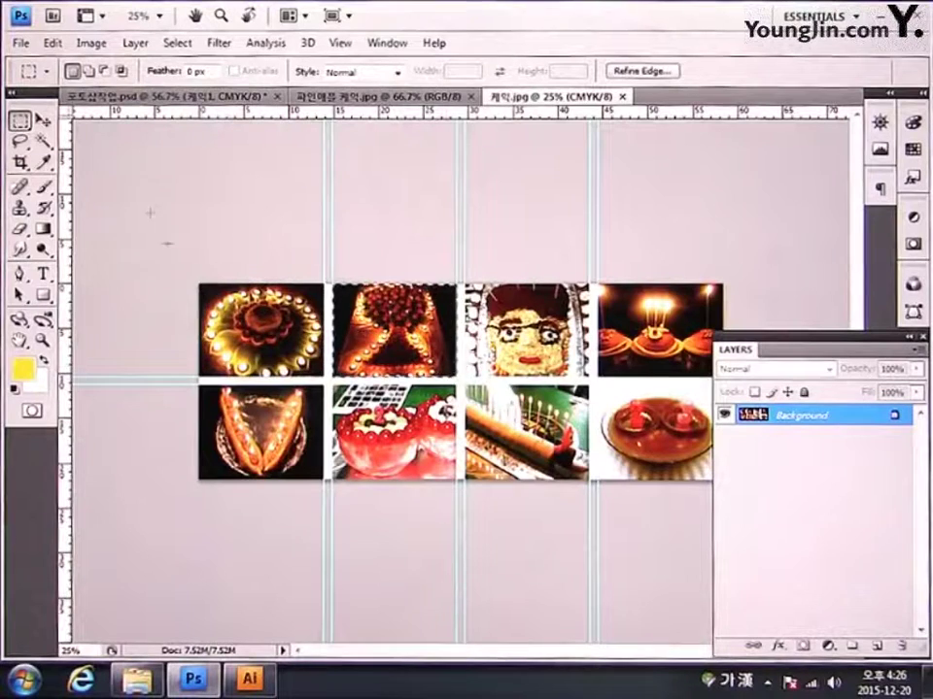
click(136, 96)
Step: Clip the pasted second cake picture to the 작은원 layer with a clipping mask and rename its layer as 케익2
right_click(836, 498)
click(808, 269)
double_click(787, 494)
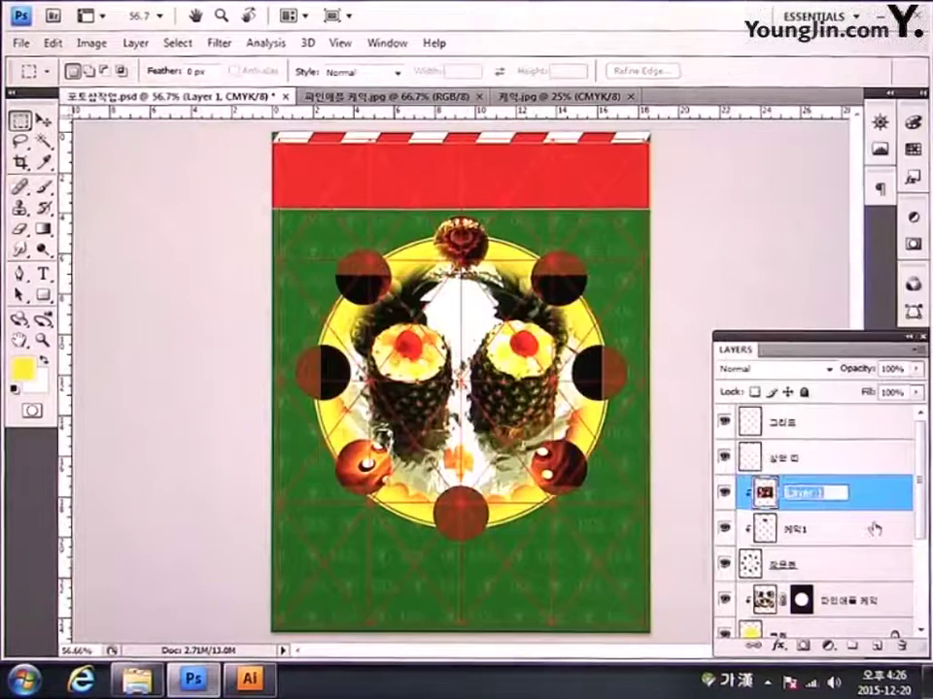
text(케익2)
key(Return)
Step: Scale the 케익2 picture to about 26% and position it over the upper-left small circle
key(ctrl+t)
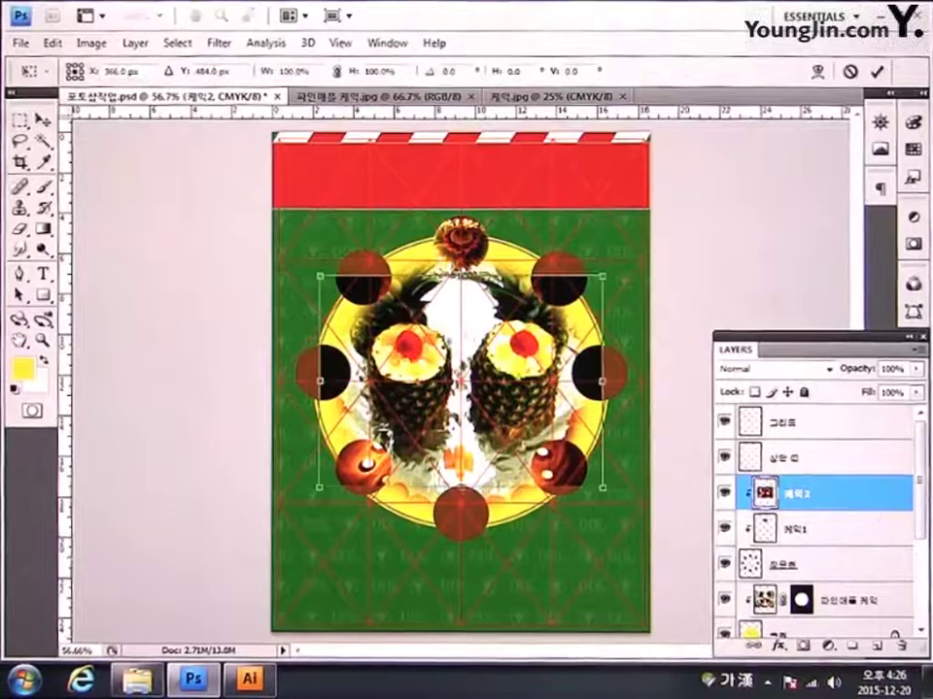
drag(446, 427, 412, 239)
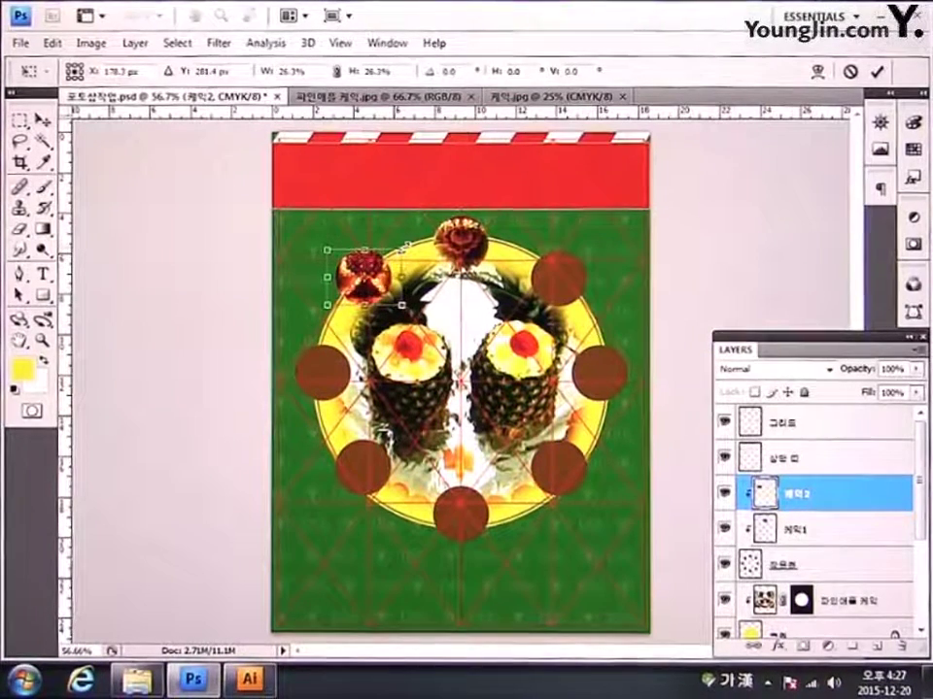
key(Return)
Step: Copy the third cake picture in the upper row of 케익.jpg, the face cake, and paste it into 포토샵작업.psd
click(554, 97)
key(m)
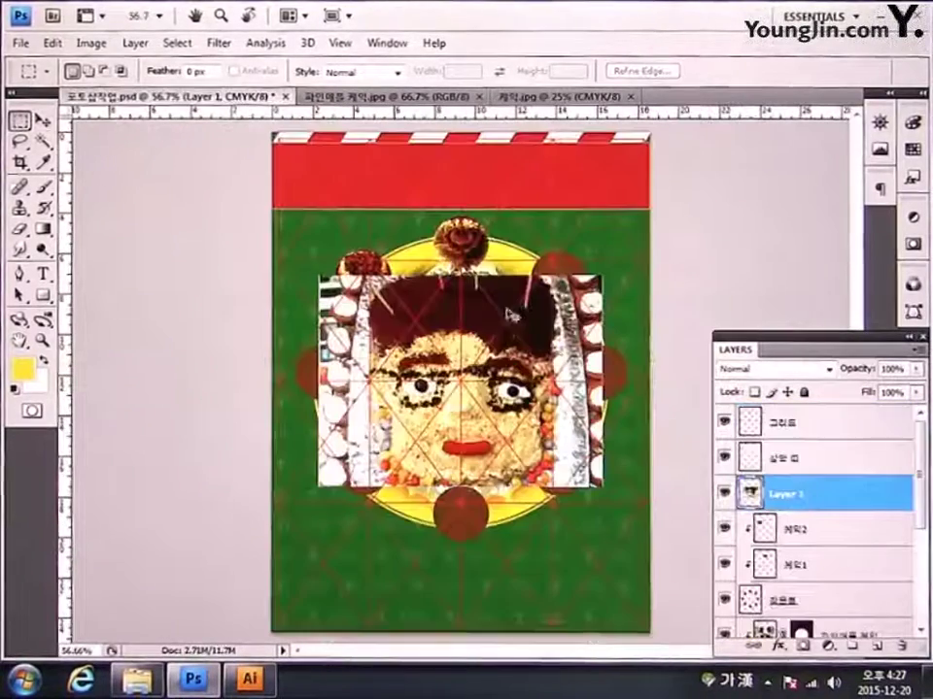
key(ctrl+c)
key(ctrl+Tab)
key(ctrl+v)
Step: Rename the pasted face cake layer as 케익3 and add it to the 작은원 clipping mask
double_click(790, 492)
text(케익3)
key(Return)
right_click(790, 493)
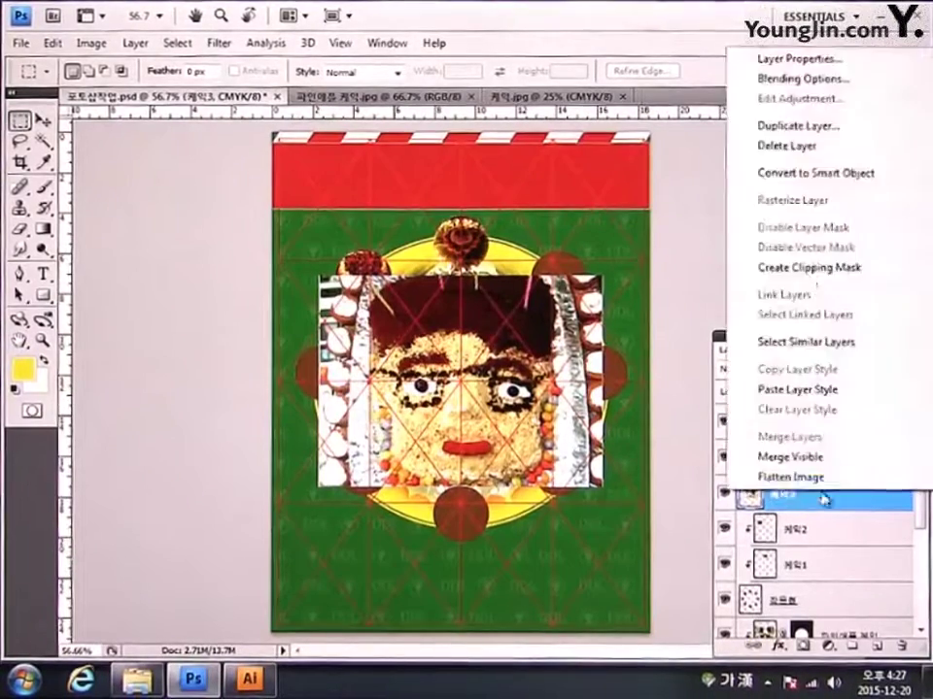
click(800, 266)
Step: Scale the 케익3 face cake to about 28% and position it over the middle-left small circle
key(ctrl+t)
drag(518, 343, 363, 336)
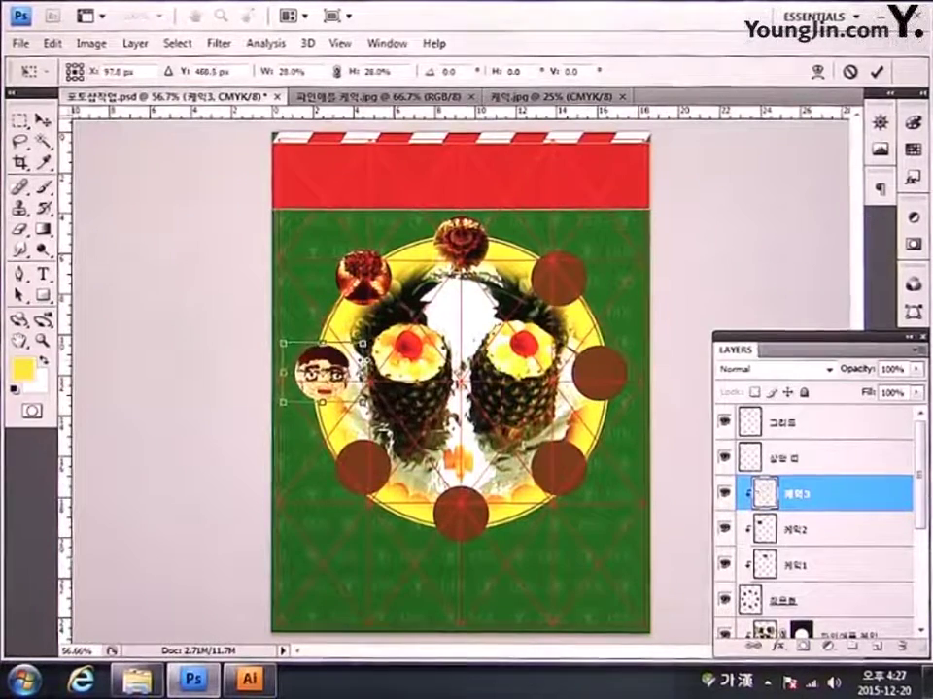
key(Return)
Step: Copy the fourth cake picture in the upper row of 케익.jpg into 포토샵작업.psd and rename its layer as 케익4
key(m)
click(551, 97)
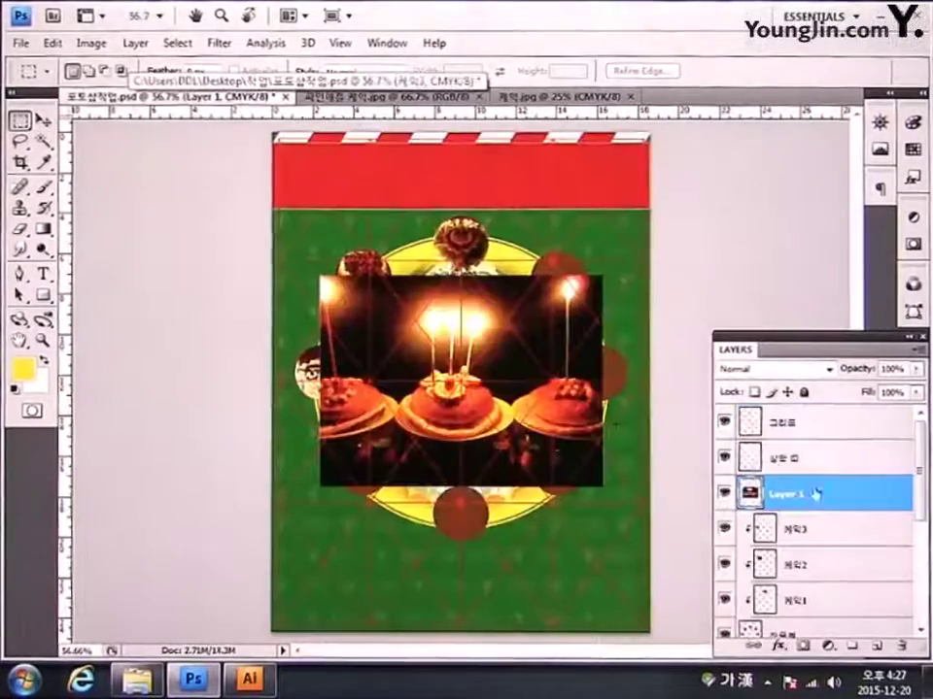
double_click(814, 494)
text(케익4)
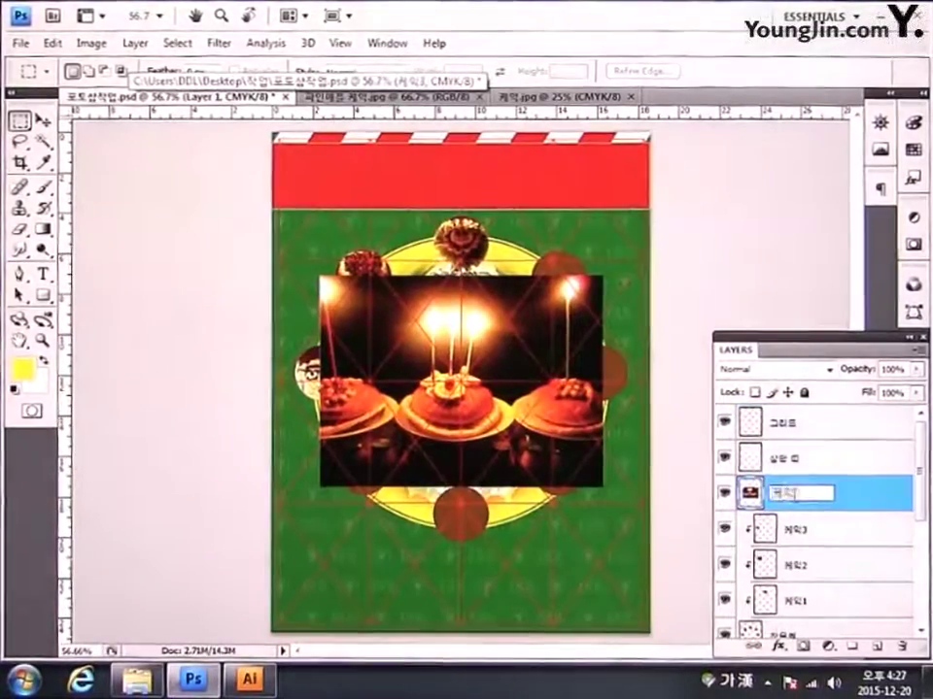
key(Return)
Step: Shrink the 케익4 picture toward the lower-left small circle and clip it to the 작은원 layer
key(ctrl+t)
drag(602, 277, 416, 385)
key(Return)
right_click(816, 494)
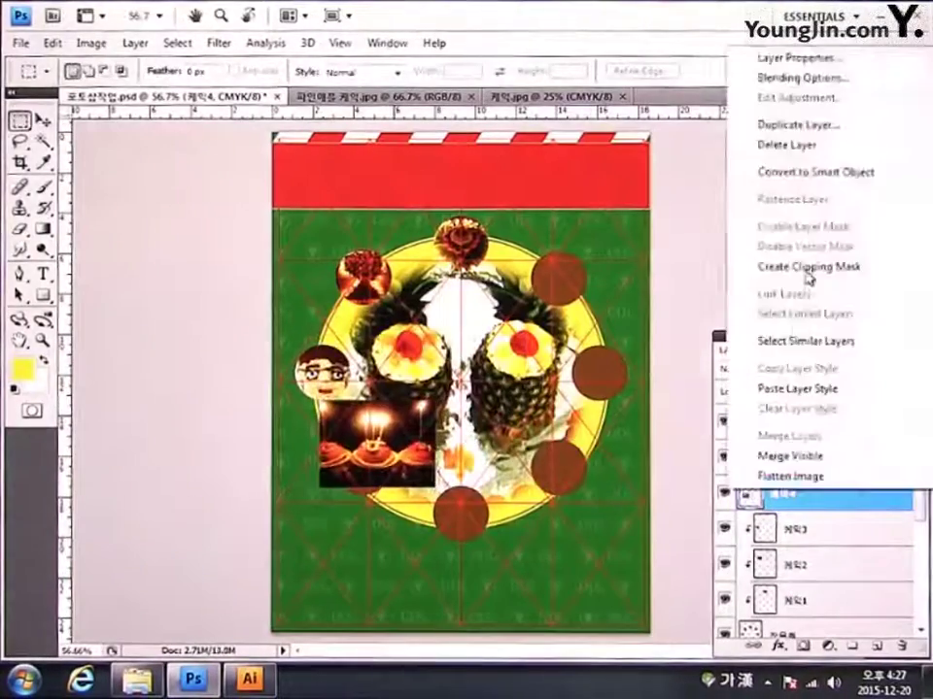
click(753, 270)
Step: Transform the clipped 케익4 picture again so its middle cake fits inside the lower-left small circle
key(v)
key(ctrl+t)
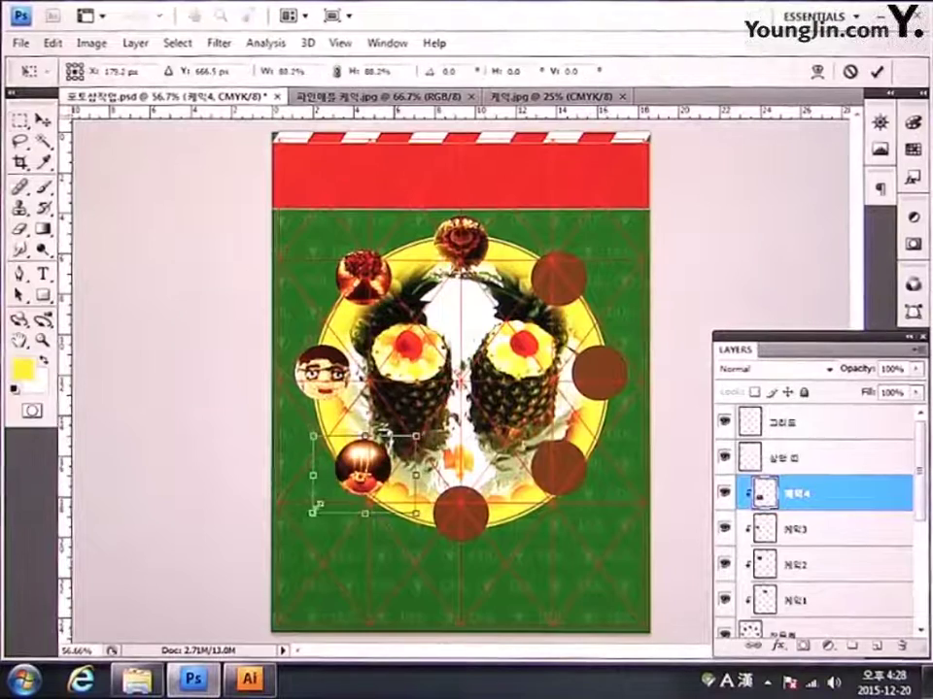
key(Return)
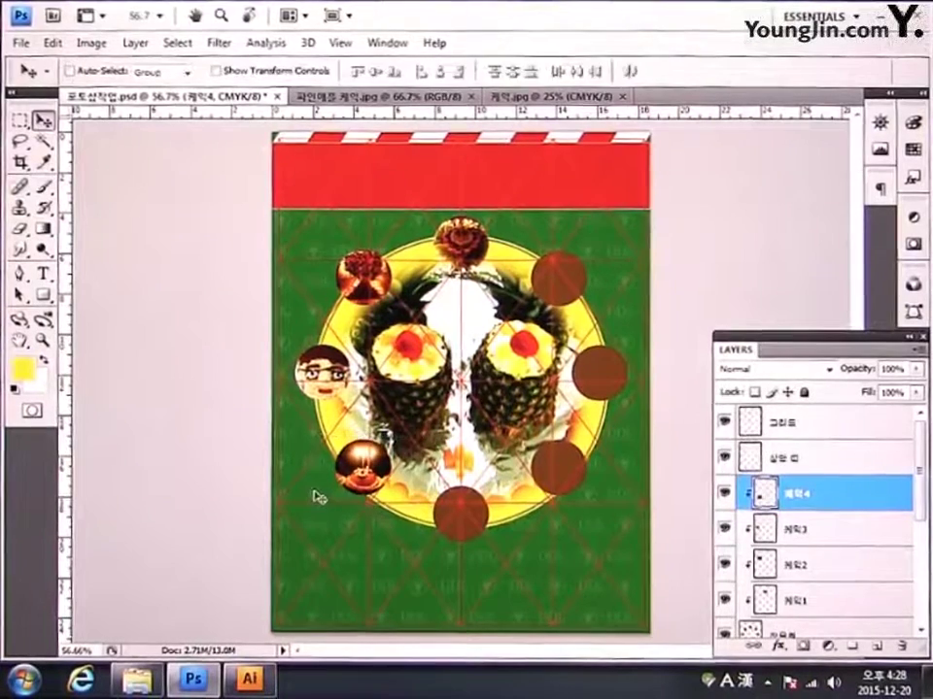
Step: Copy the first cake picture in the lower row of 케익.jpg and paste it into 포토샵작업.psd
key(ctrl+shift+Tab)
key(m)
drag(175, 391, 304, 499)
key(ctrl+c)
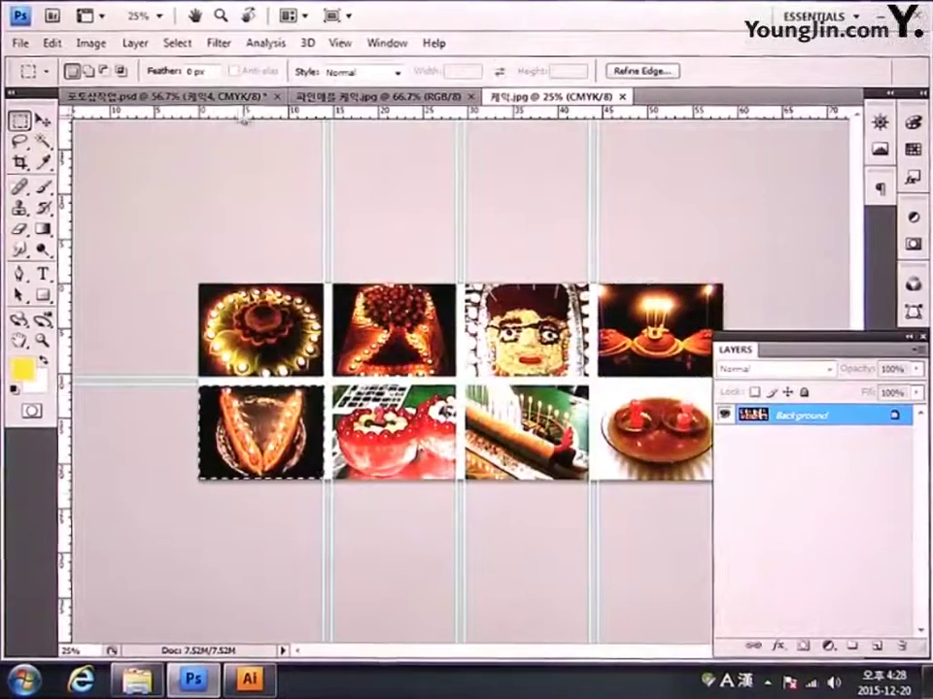
click(195, 96)
key(ctrl+v)
Step: Rename the pasted V-shaped cake layer as 케익5 and clip it to the 작은원 layer
double_click(787, 495)
text(케잌)
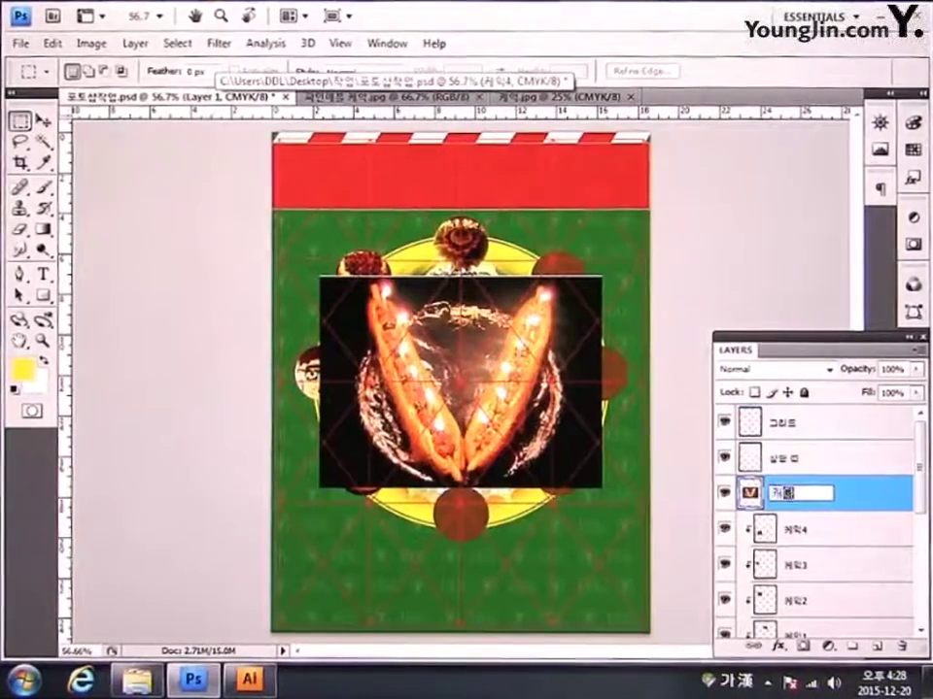
text(5)
key(Return)
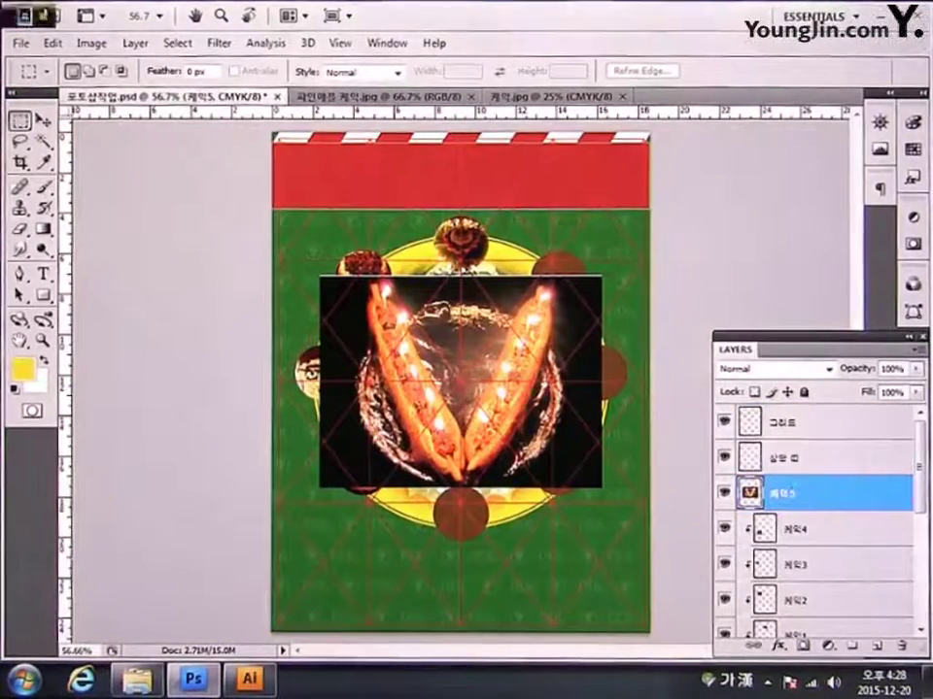
key(ctrl+alt+g)
Step: Scale the 케익5 picture to about 26% and position it over the bottommost small circle
key(ctrl+t)
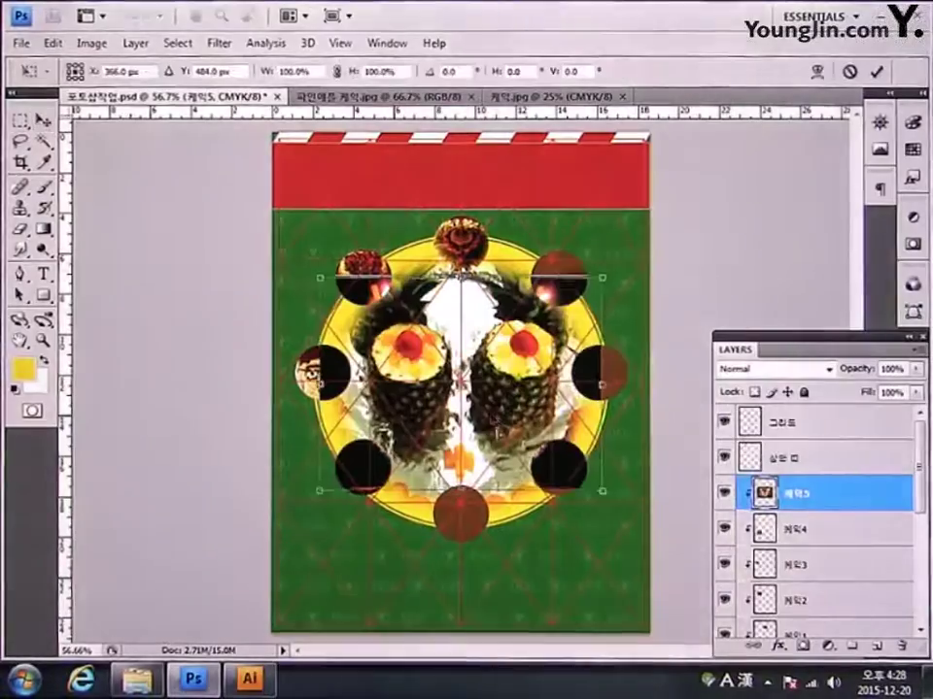
key(shift+Down)
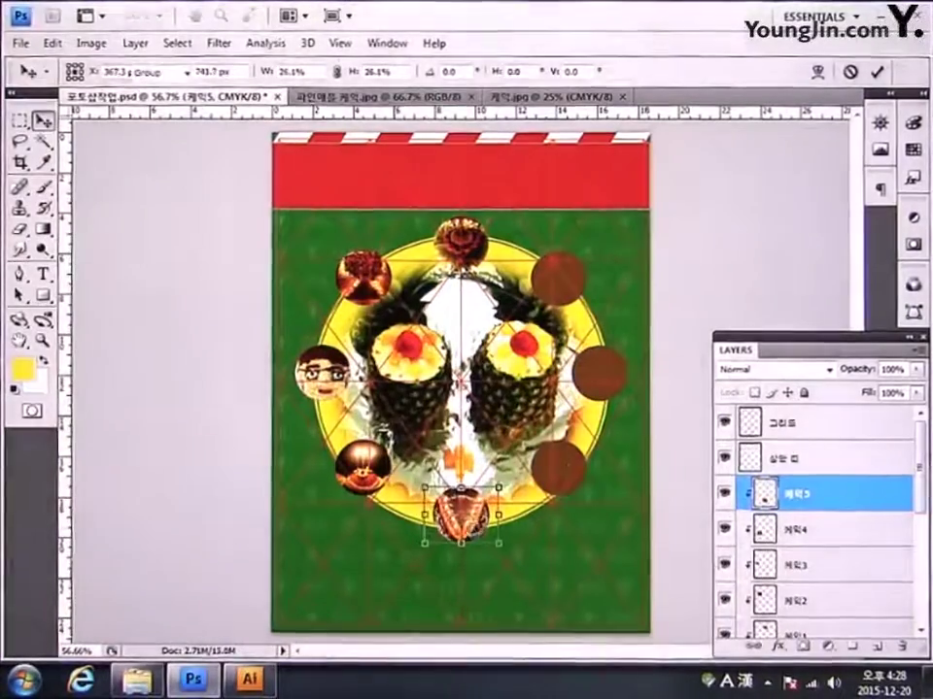
key(Return)
Step: Copy the second cake picture in the lower row of 케익.jpg and paste it into 포토샵작업.psd
key(ctrl+shift+Tab)
key(m)
drag(333, 491, 457, 383)
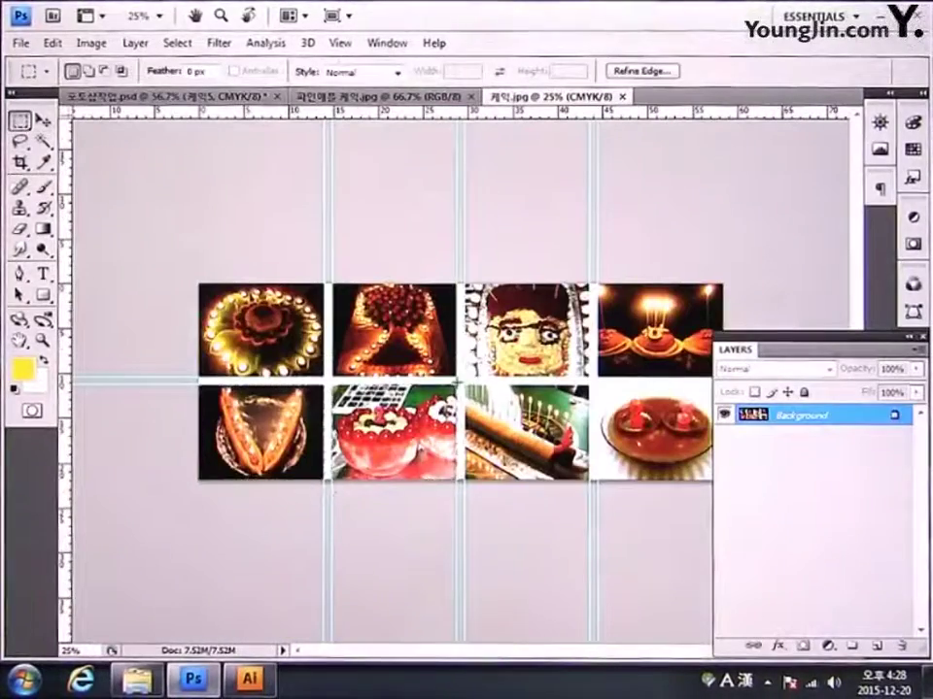
key(ctrl+c)
key(ctrl+Tab)
key(ctrl+v)
Step: Clip the pasted red cake picture to the 작은원 layer and rename its layer as 케익6
key(ctrl+alt+g)
double_click(814, 494)
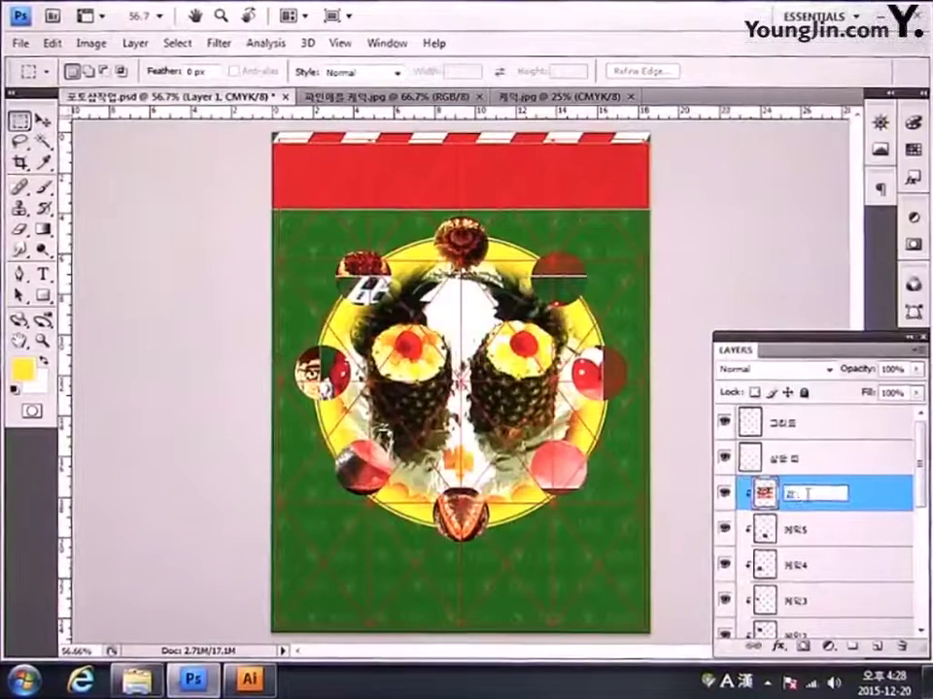
text(케익6)
key(Return)
Step: Scale the 케익6 picture to about 28.6% and position it over the lower-right small circle
drag(339, 281, 530, 433)
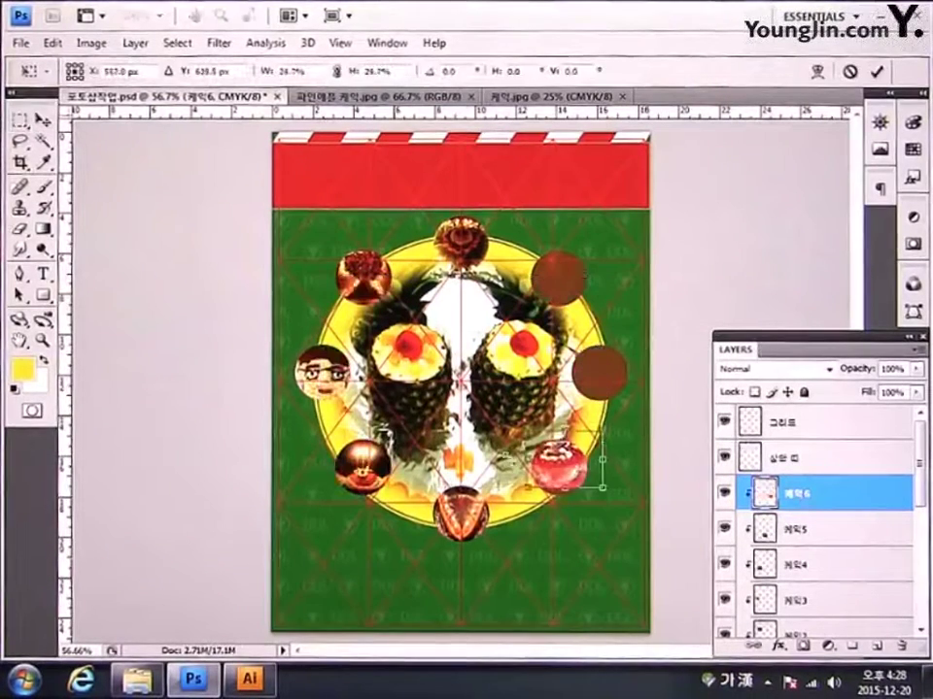
drag(604, 441, 604, 442)
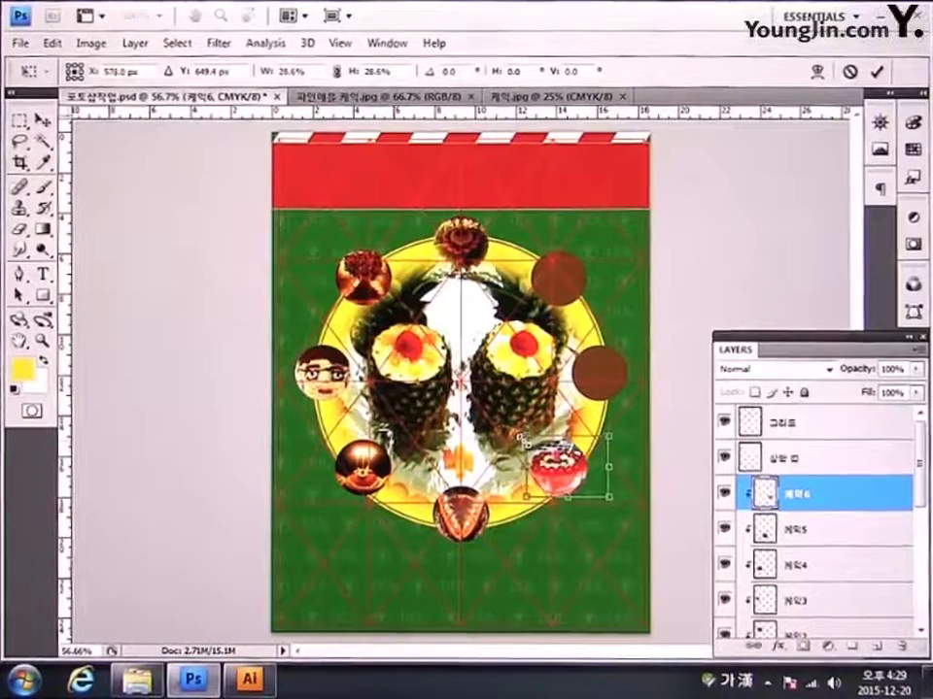
key(Return)
Step: Copy the third cake picture in the lower row of 케익.jpg, the roll cake, and paste it into 포토샵작업.psd
click(544, 96)
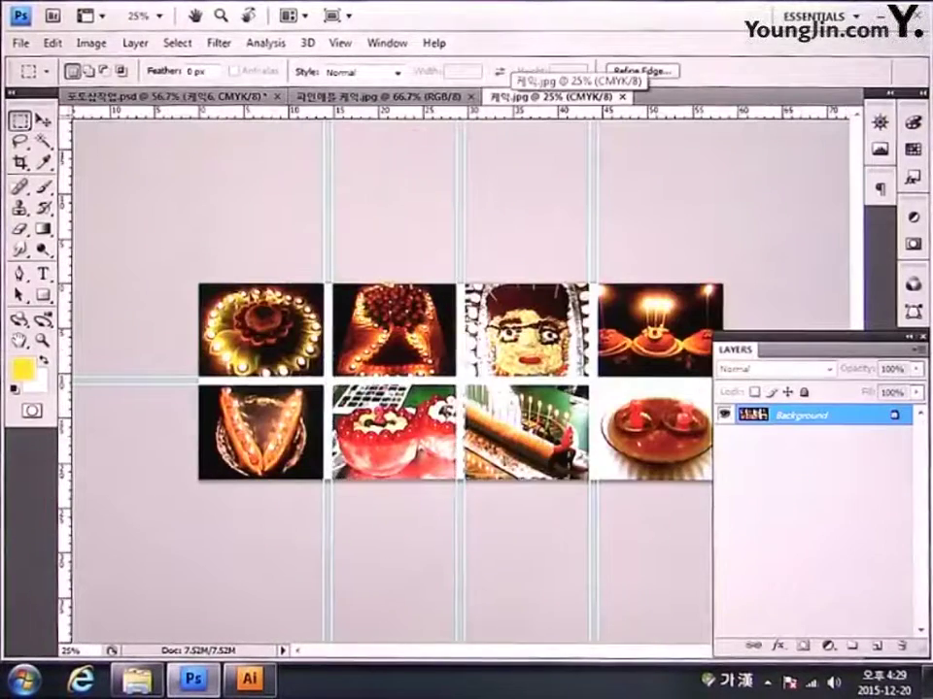
key(ctrl+c)
click(155, 96)
key(ctrl+v)
Step: Rename the pasted roll cake layer as 케익7 and clip it to the 작은원 layer
double_click(778, 494)
text(케익7)
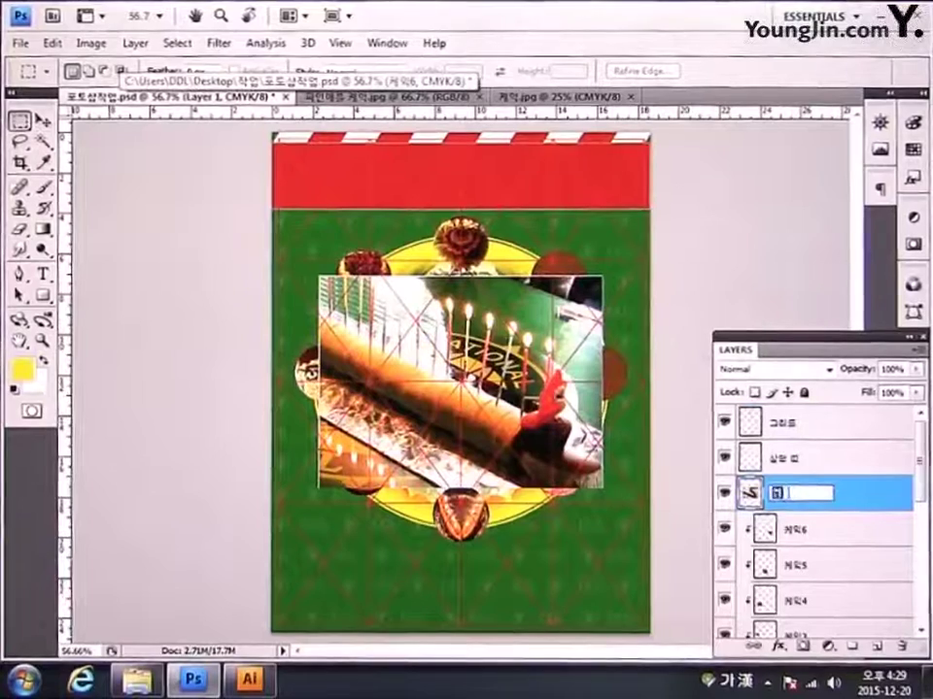
key(Return)
alt+click(745, 507)
Step: Scale the 케익7 roll cake to about 28% and position it over the middle-right small circle
key(ctrl+t)
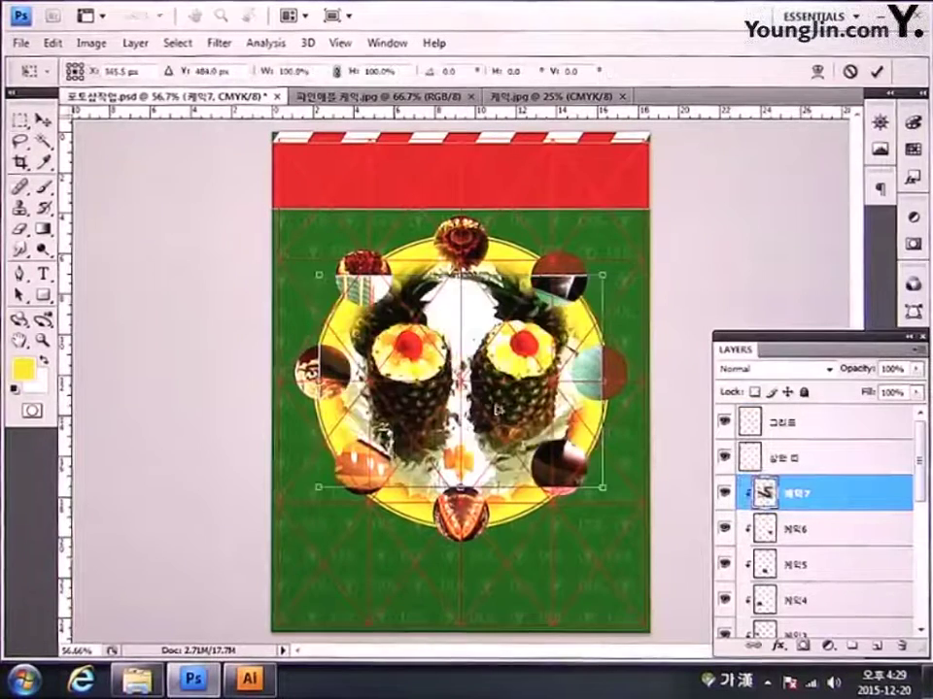
drag(615, 356, 644, 330)
shift+drag(756, 198, 564, 311)
drag(524, 360, 592, 369)
drag(555, 333, 560, 339)
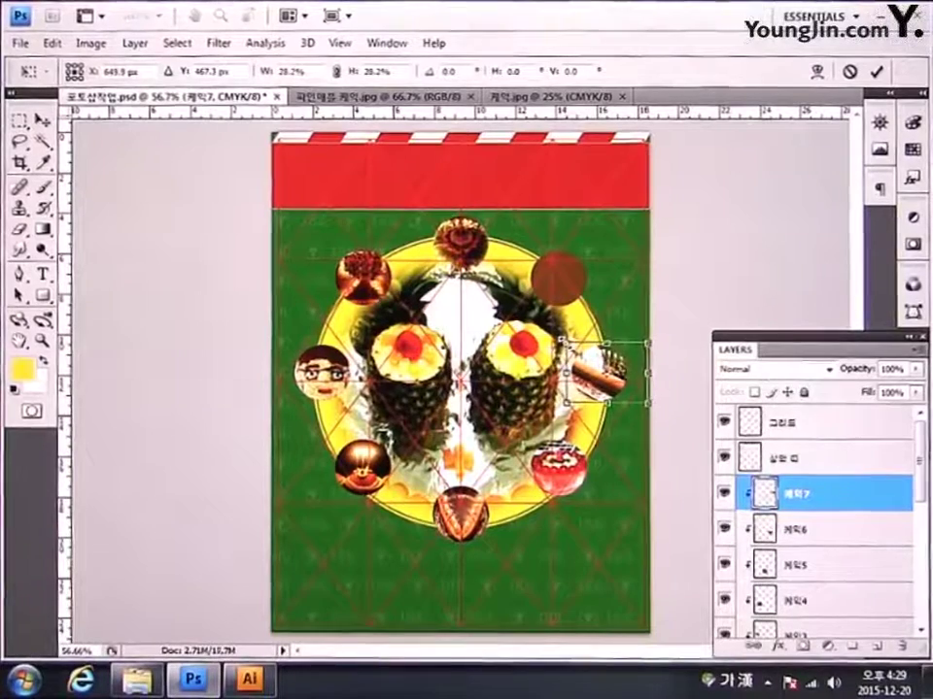
key(Return)
Step: Copy the fourth cake picture in the lower row of 케익.jpg and paste it into 포토샵작업.psd
key(m)
key(ctrl+shift+Tab)
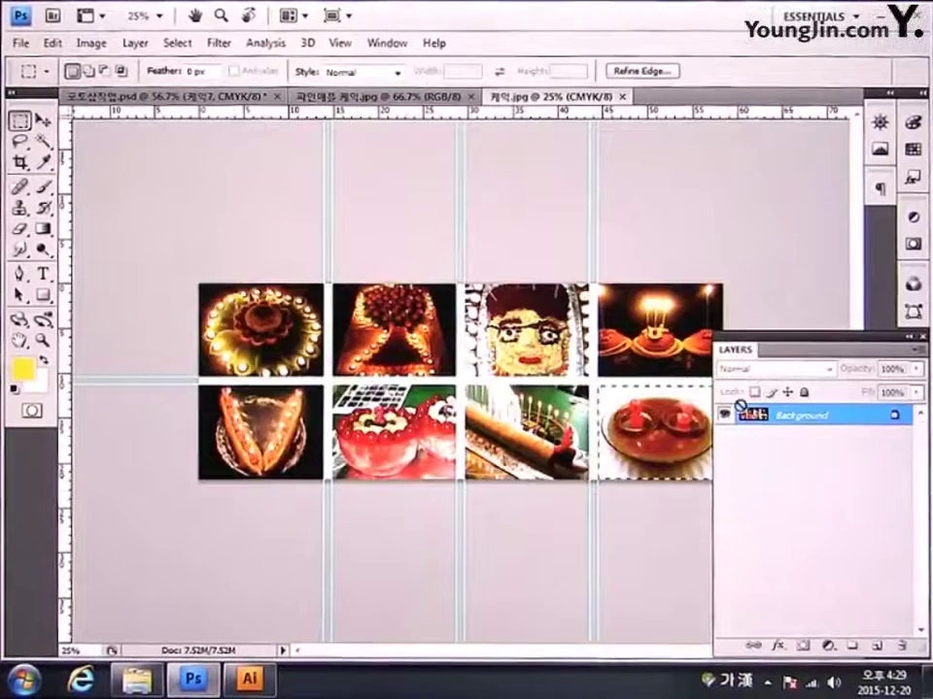
key(ctrl+Tab)
key(ctrl+v)
Step: Rename the pasted round cake layer as 케익8 and clip it to the 작은원 layer
double_click(792, 493)
text(케익8)
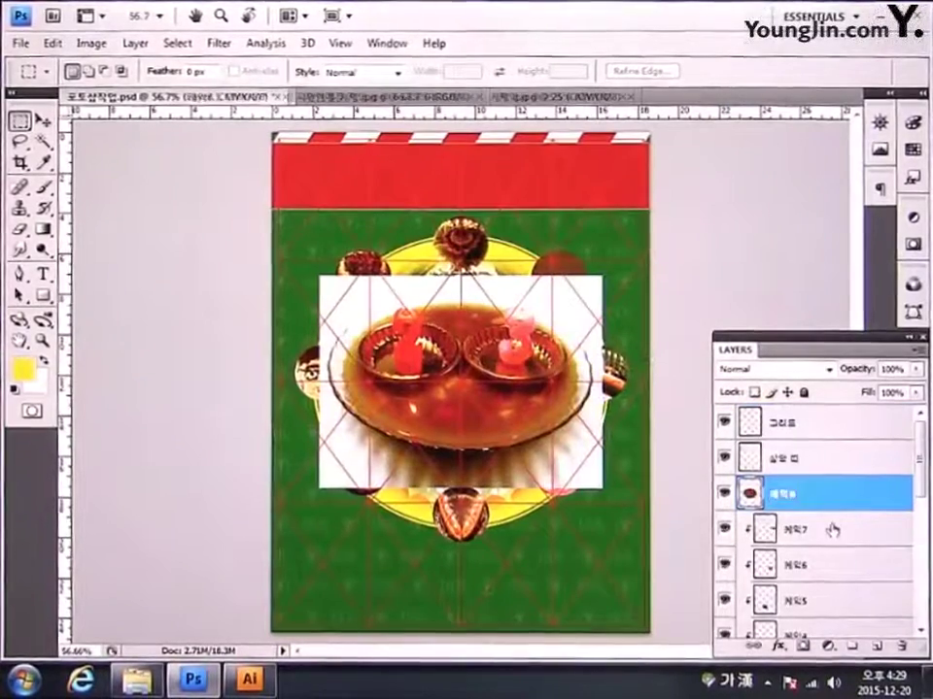
key(Return)
key(ctrl+alt+g)
Step: Move the 케익8 picture to the upper-right small circle and scale it down to fit inside
key(v)
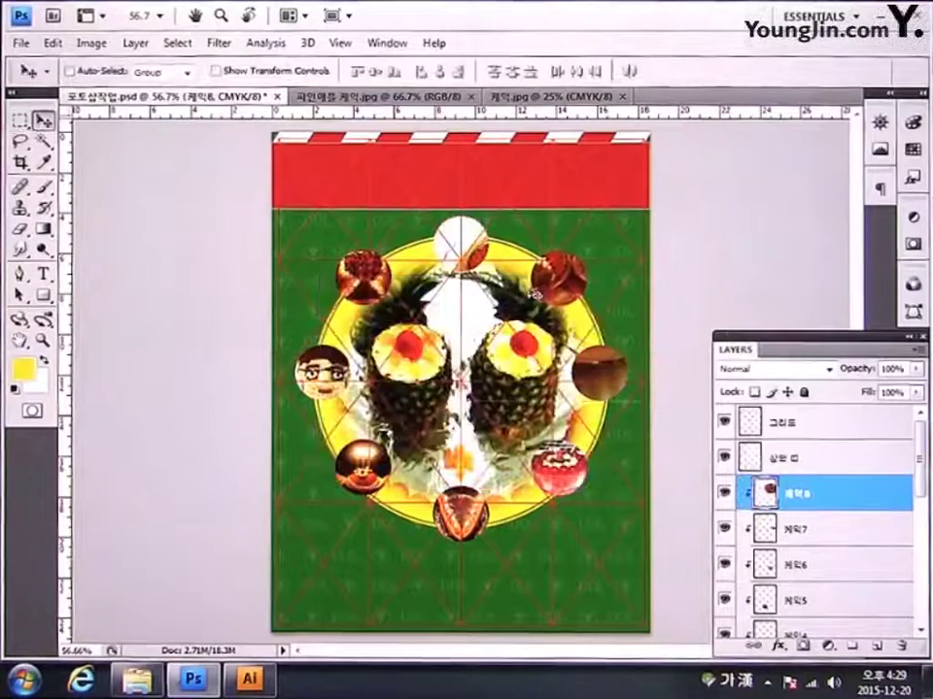
key(ctrl+t)
drag(636, 246, 578, 283)
key(Return)
key(ctrl+t)
key(Return)
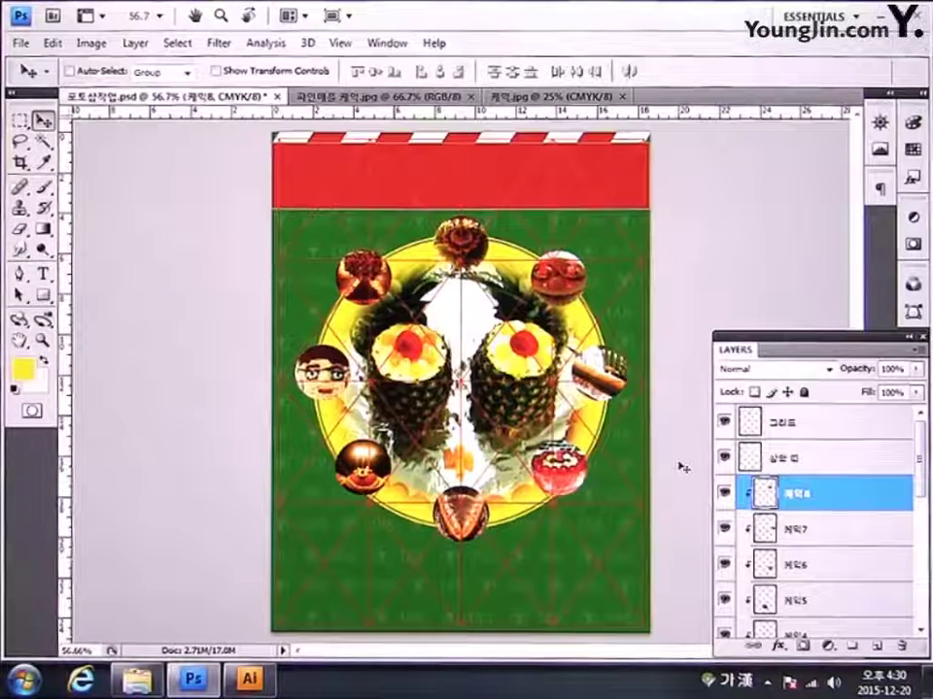
Step: Add a 3 px outside Stroke effect to the 작은원 layer
drag(920, 482, 921, 555)
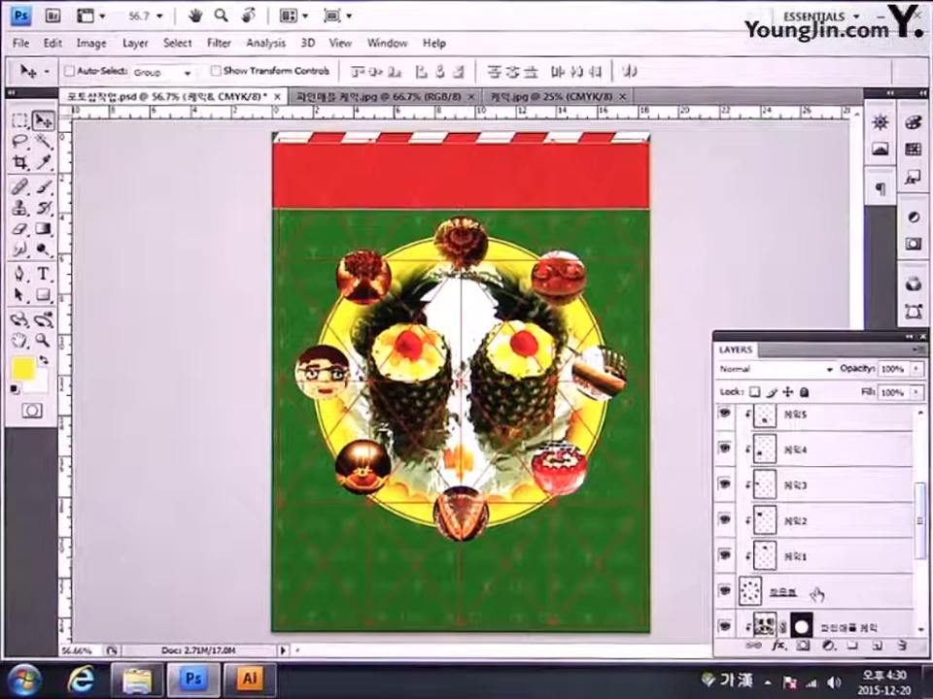
double_click(846, 594)
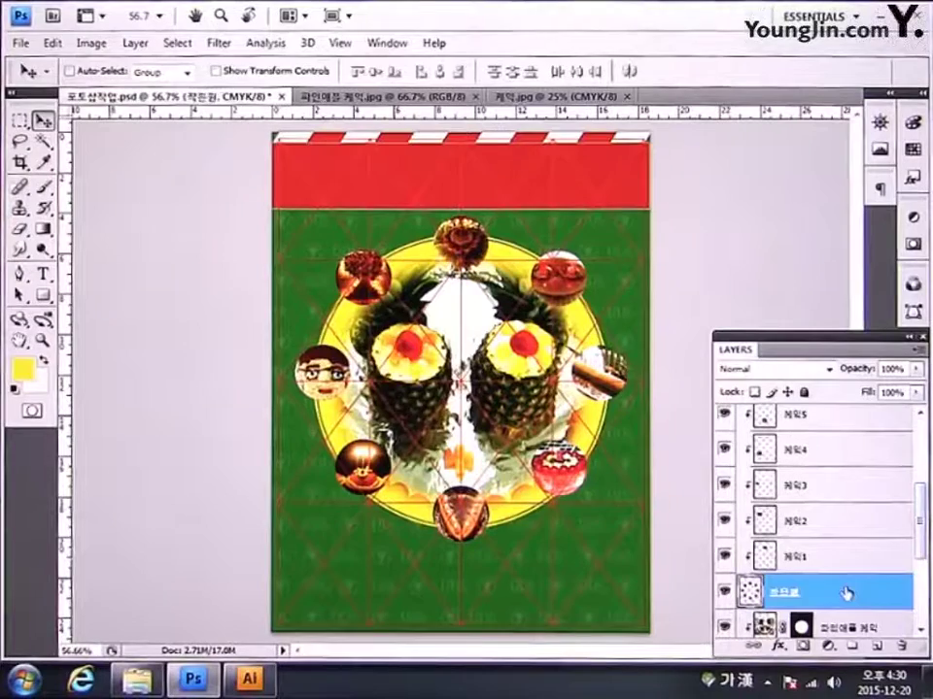
drag(348, 97, 293, 145)
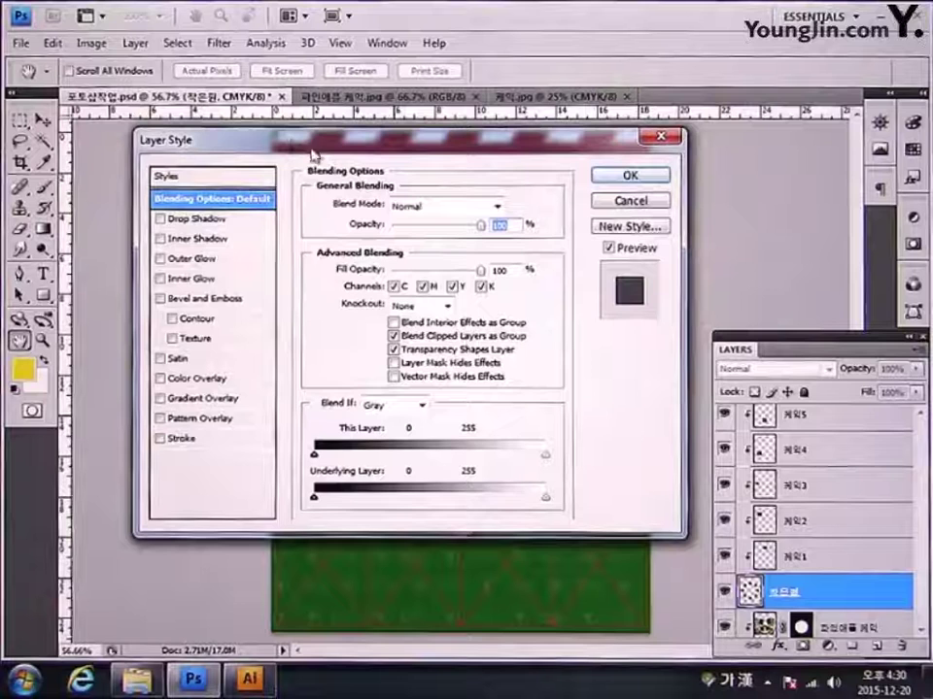
click(185, 440)
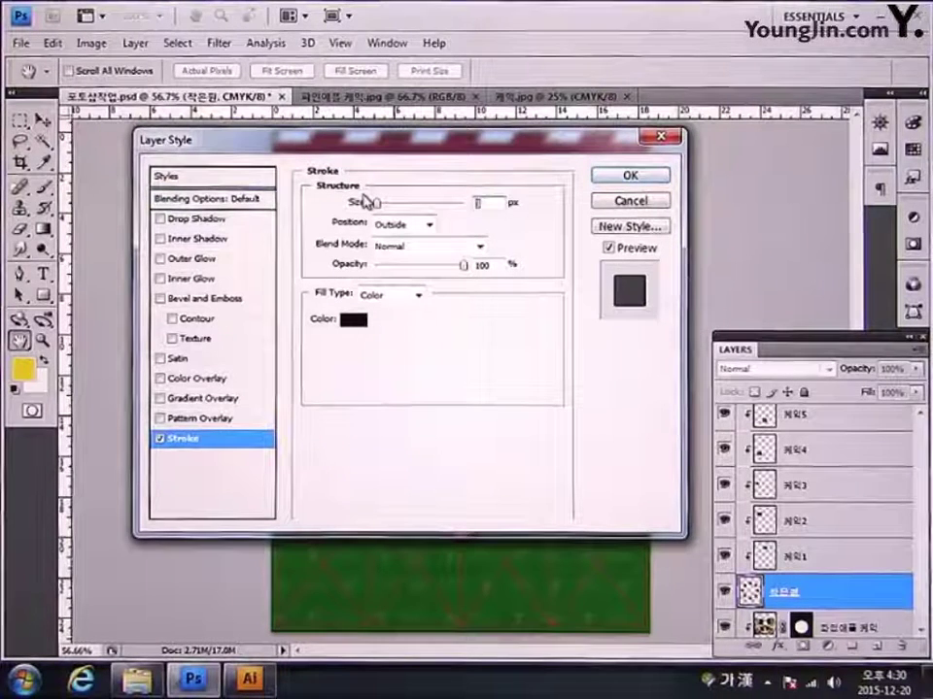
drag(365, 202, 370, 202)
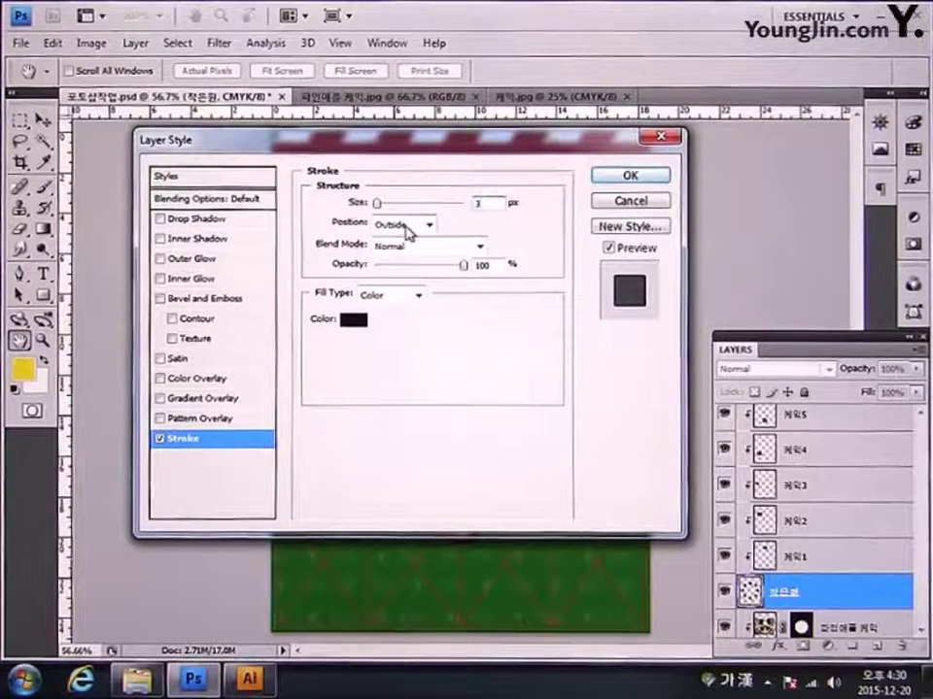
Step: Set the small circles' stroke colour to C 0, M 0, Y 100, K 0 and apply the layer style
click(349, 321)
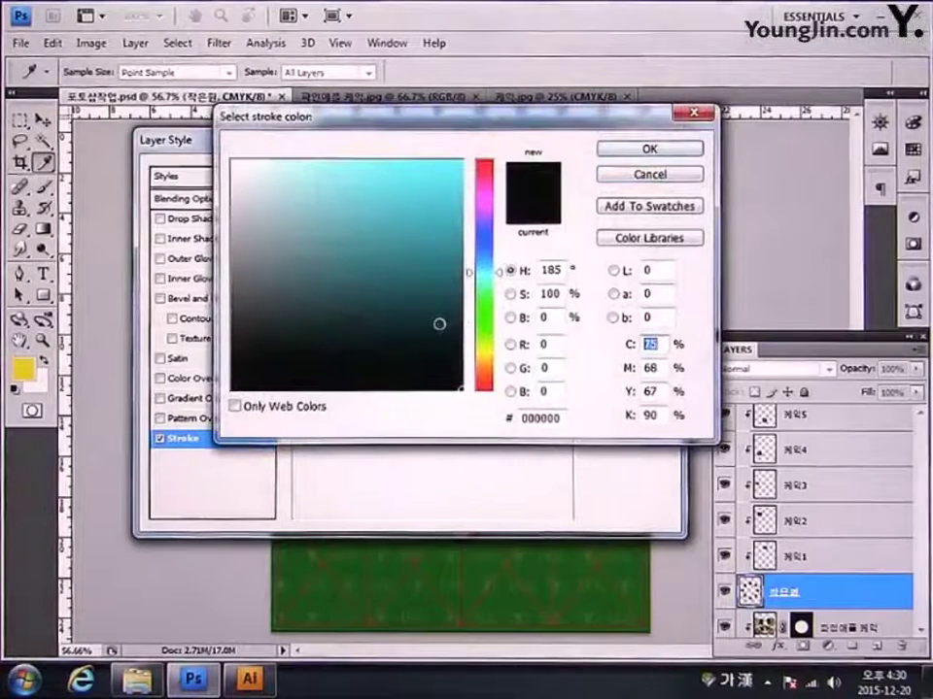
text(0)
key(Tab)
text(0)
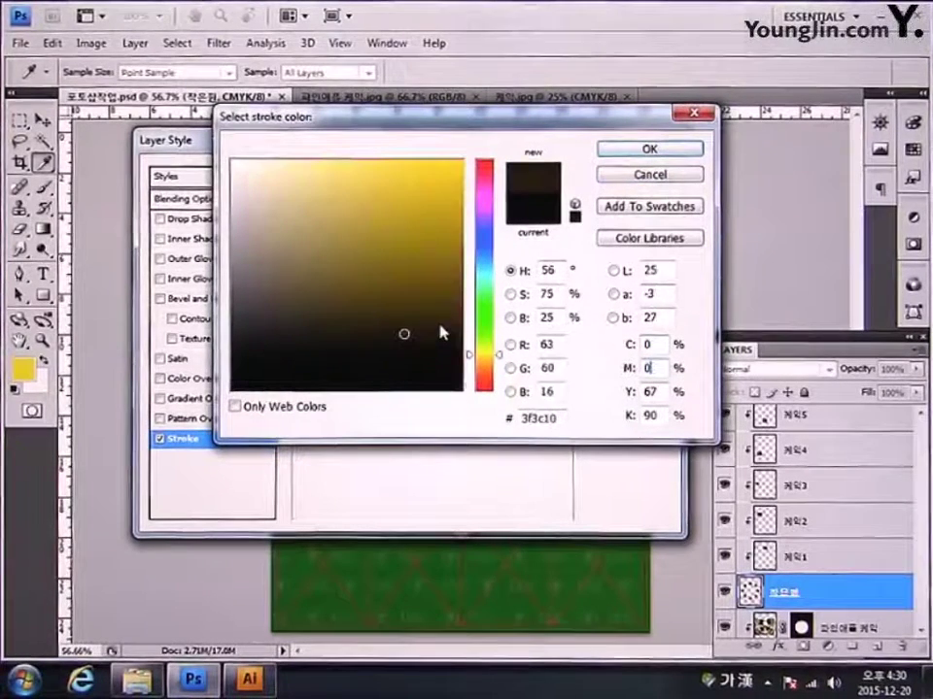
key(Tab)
key(BackSpace)
key(BackSpace)
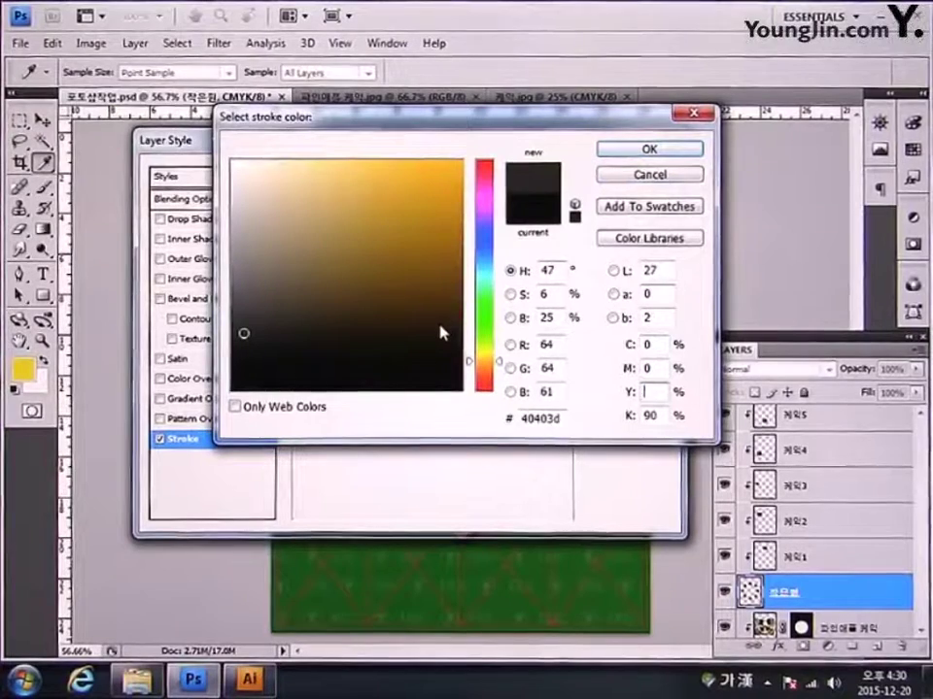
text(100)
key(Tab)
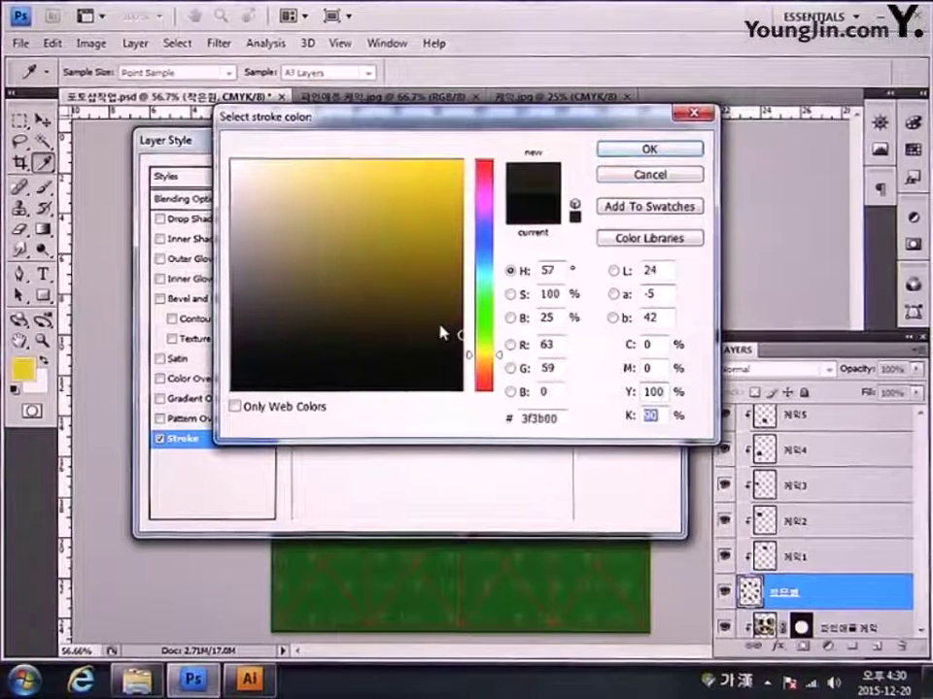
text(0)
key(Return)
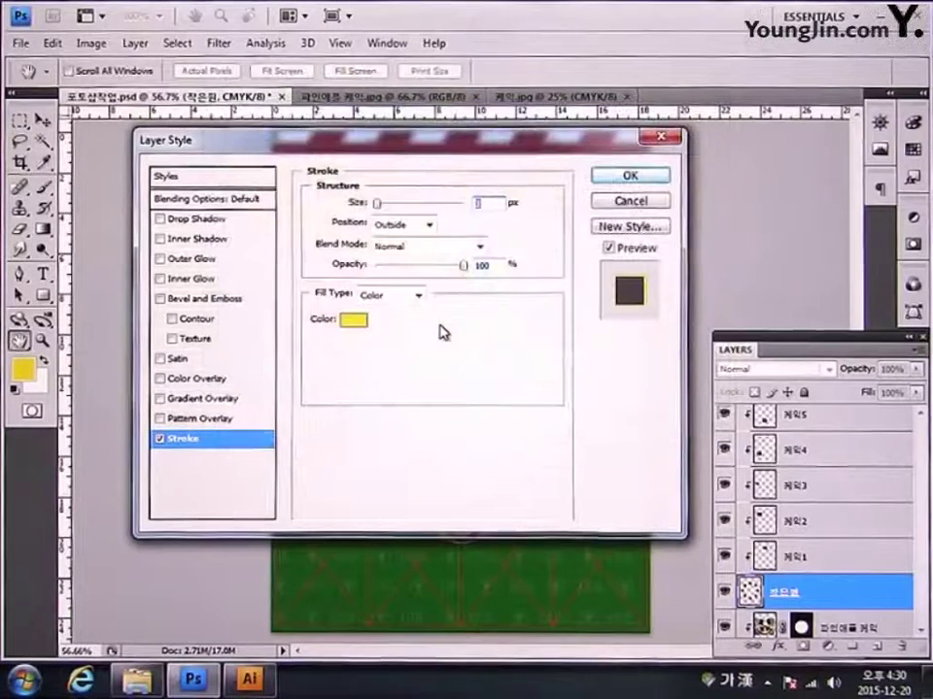
click(624, 176)
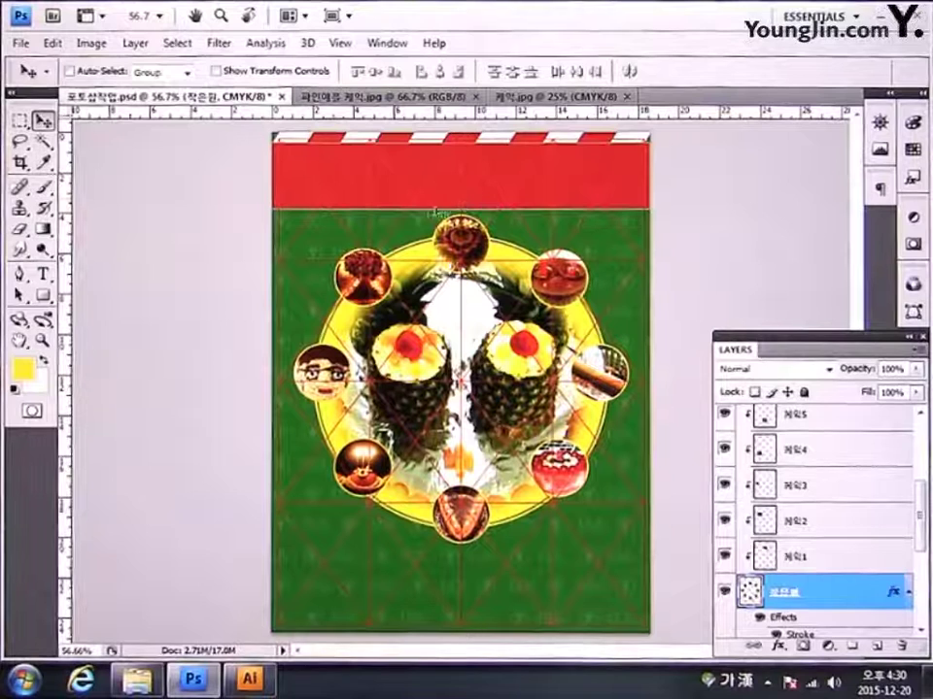
Step: Set up the Custom Shape tool with the solid five-pointed star for drawing in the red band
click(43, 295)
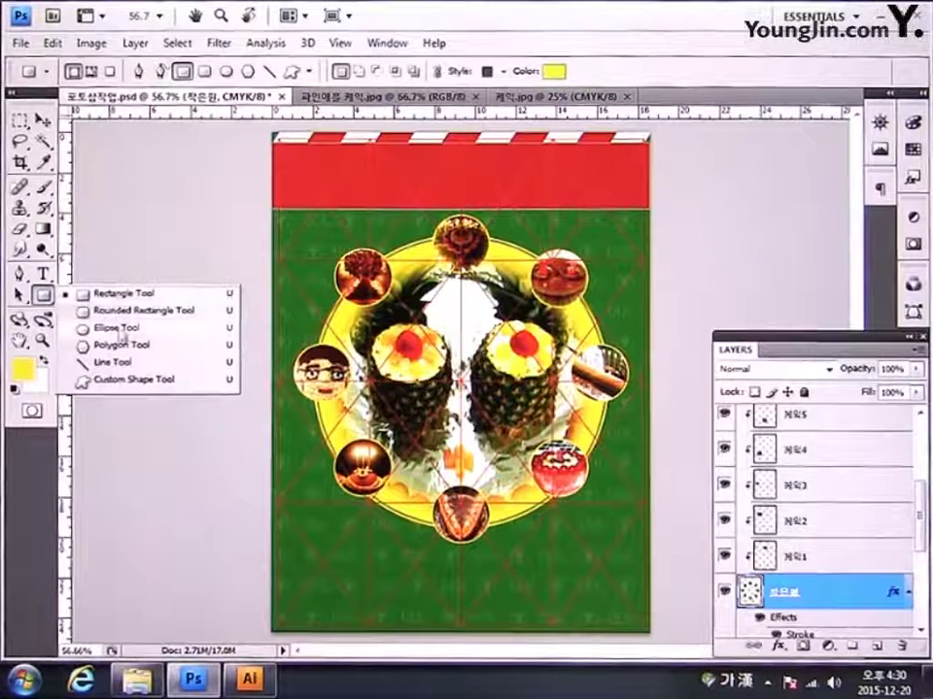
click(130, 382)
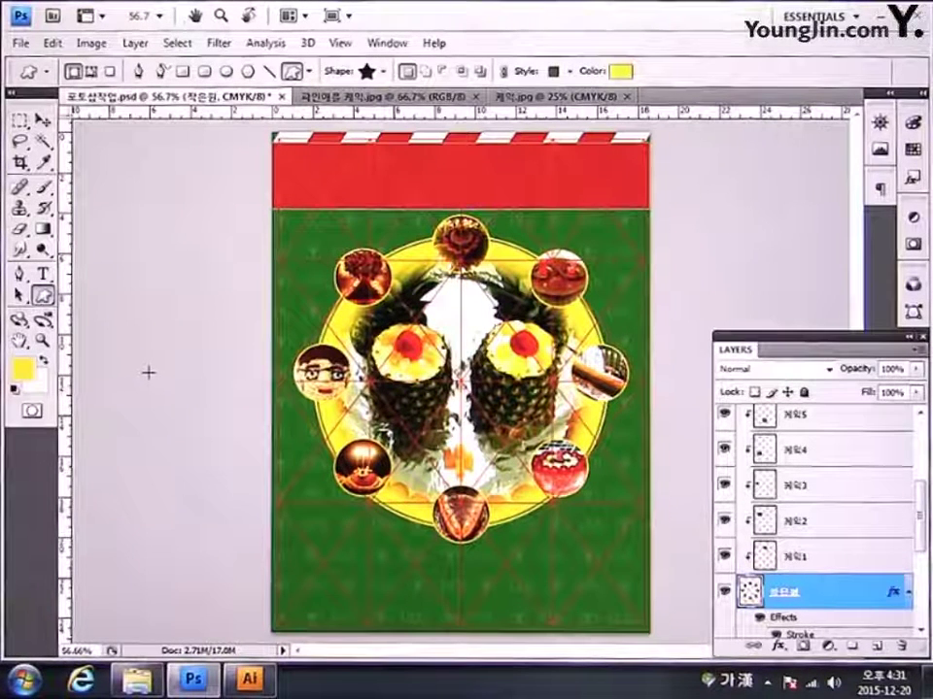
click(384, 72)
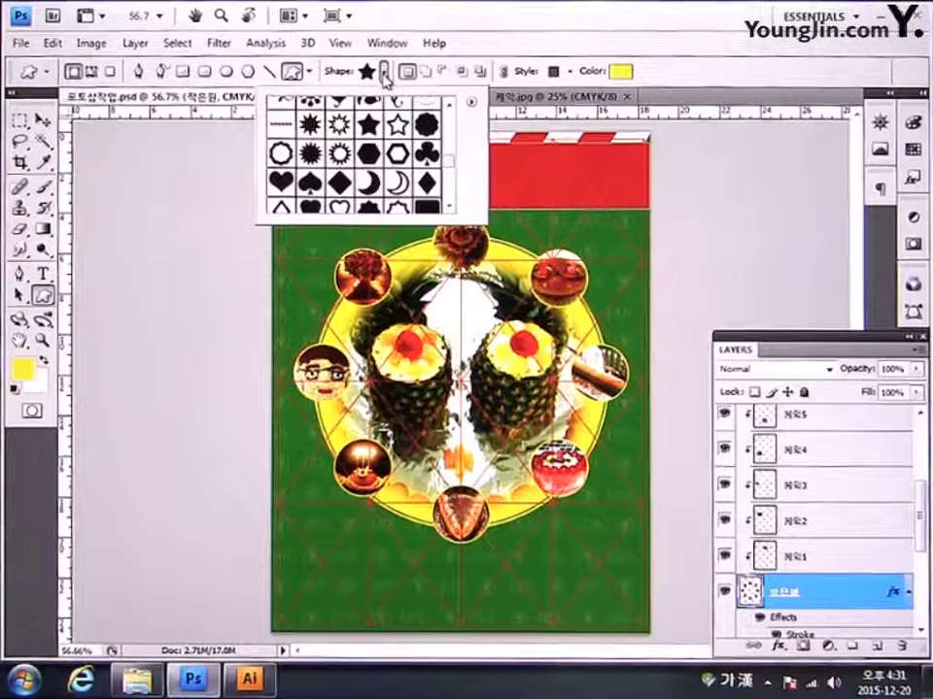
click(471, 102)
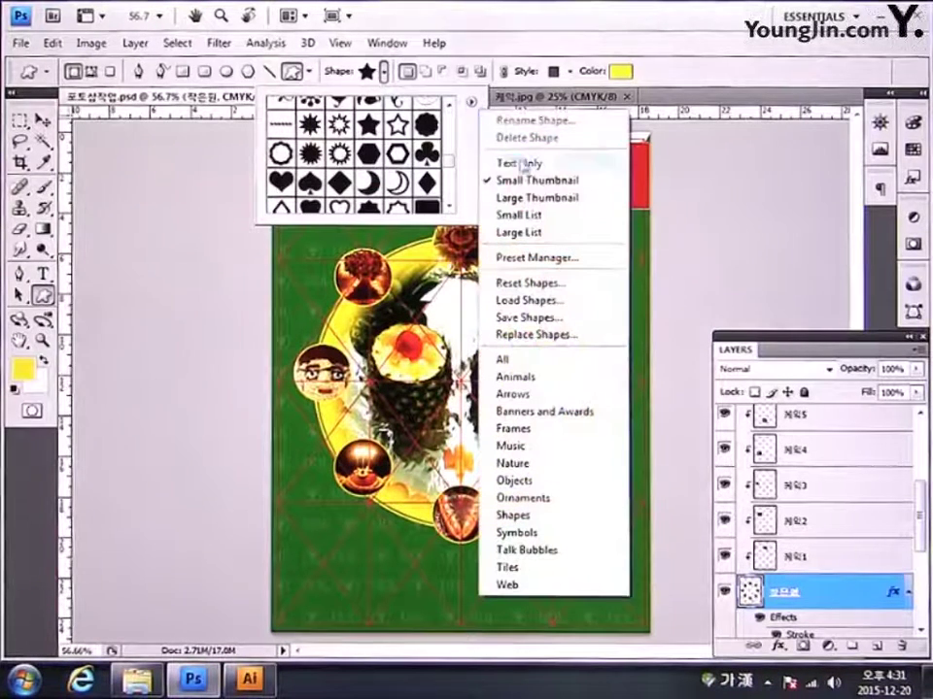
click(561, 361)
click(367, 257)
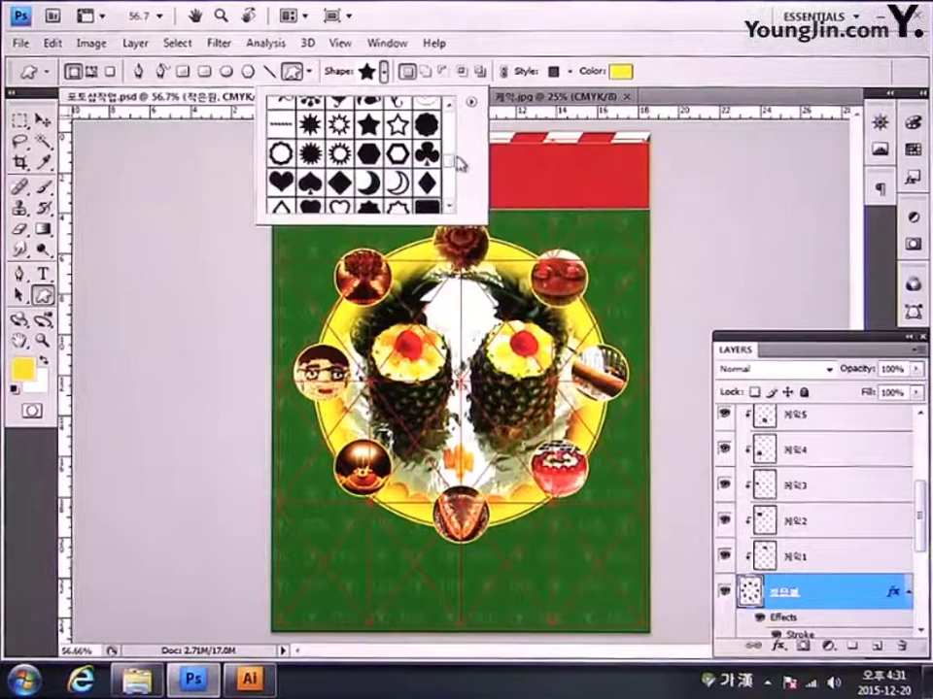
scroll(452, 160, down, 1)
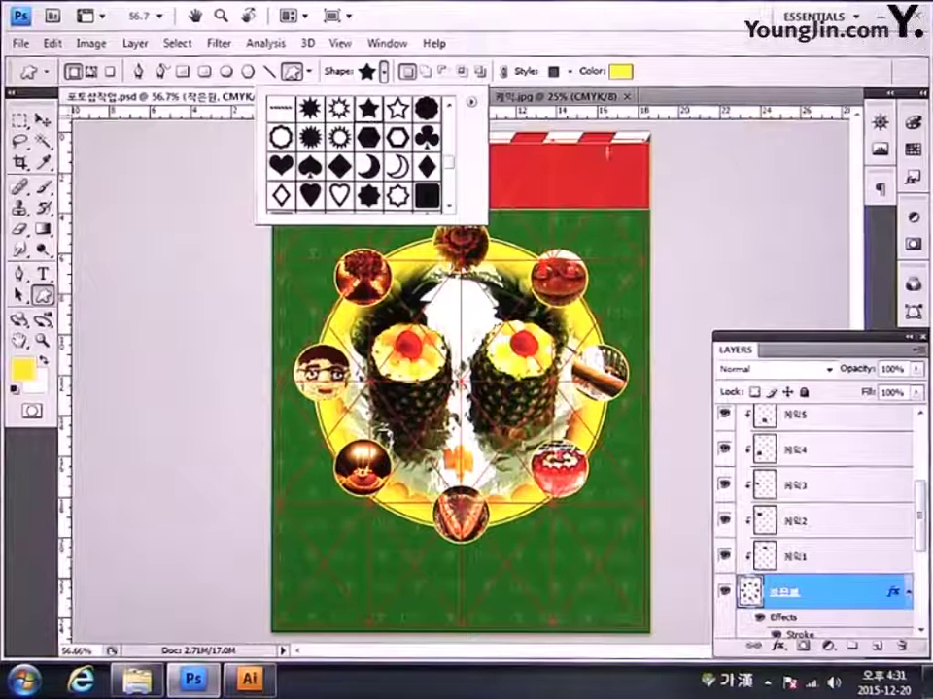
double_click(43, 341)
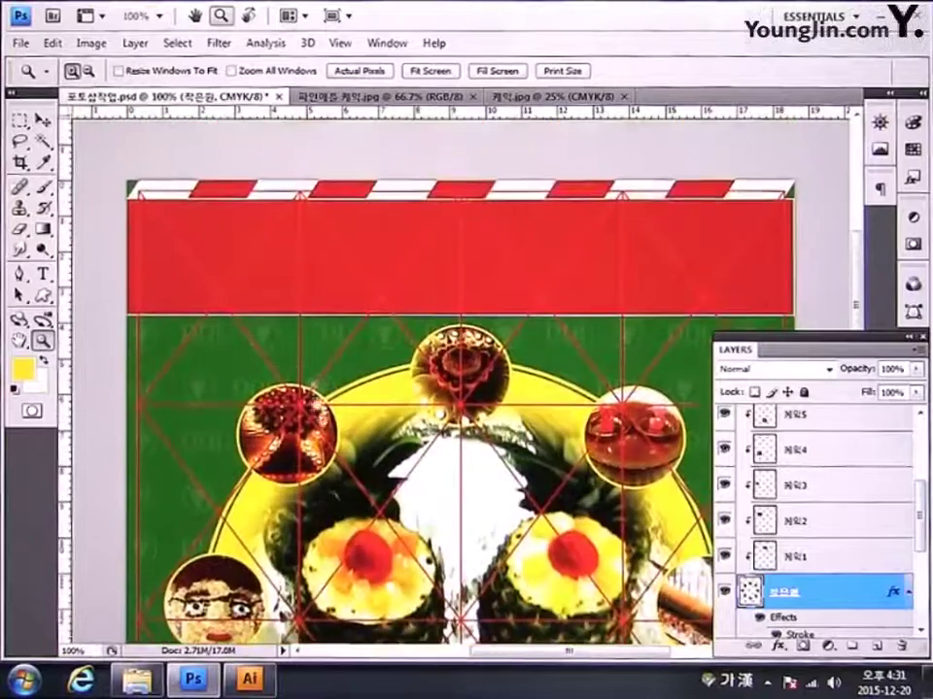
drag(307, 345, 277, 294)
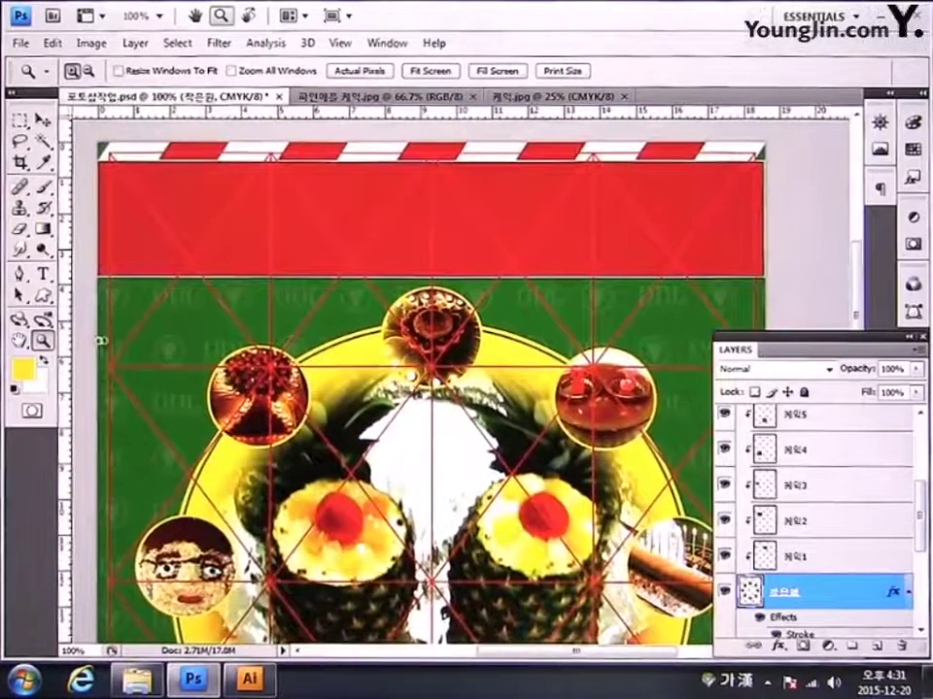
click(42, 294)
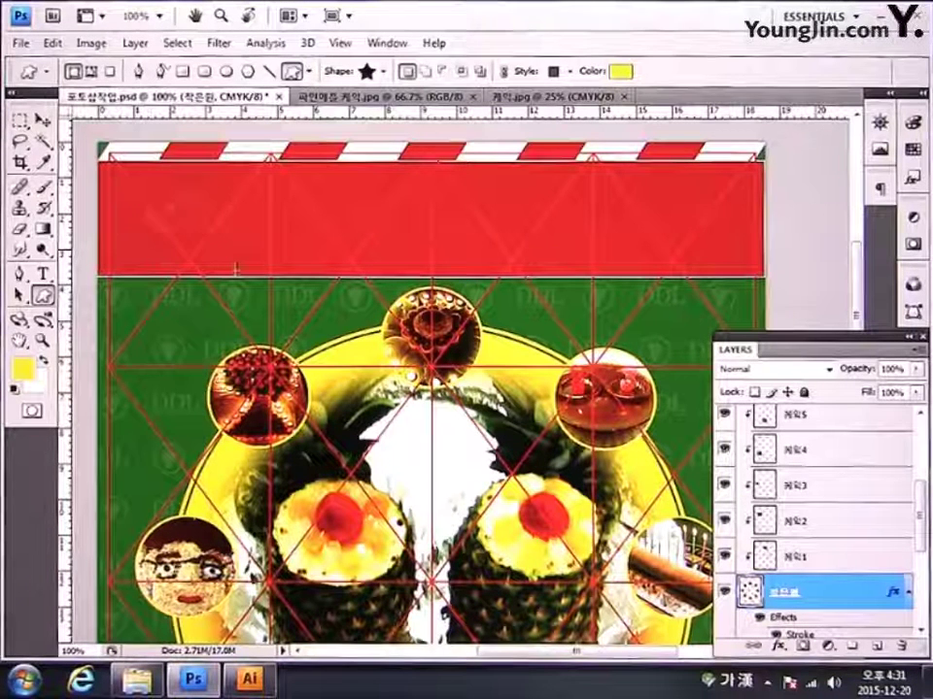
drag(147, 190, 238, 271)
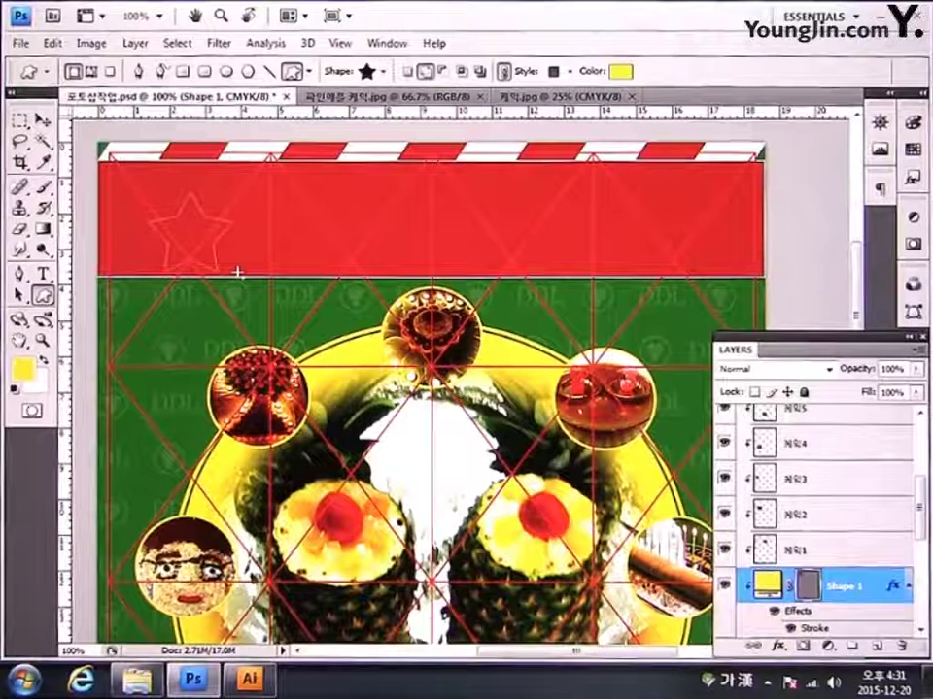
key(ctrl+z)
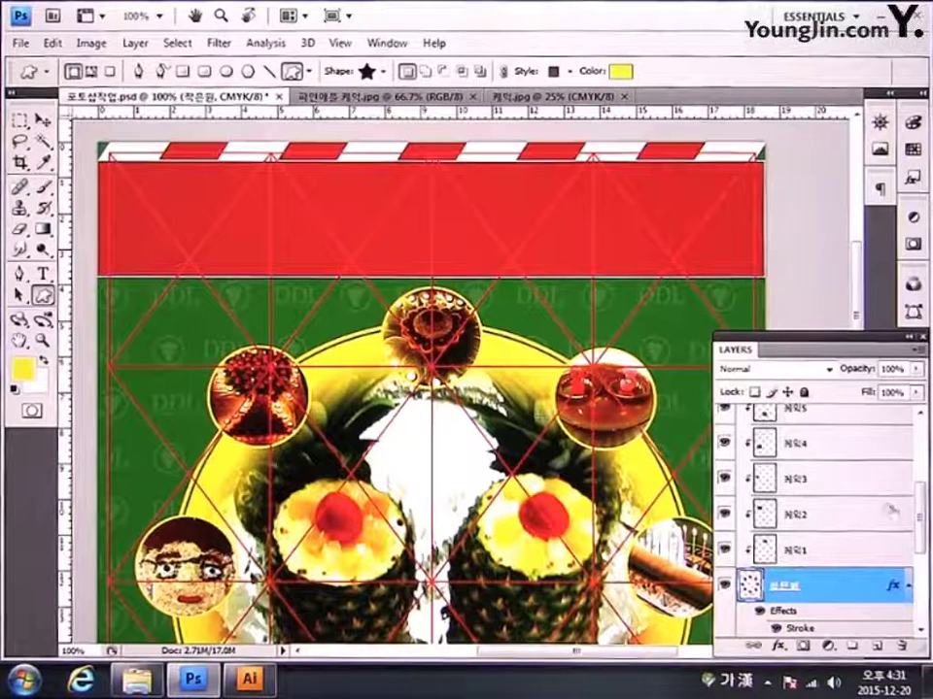
Step: Draw a star about 2.6 cm wide near the red band's left end, directly above the 상단 띠 layer
drag(922, 532, 921, 457)
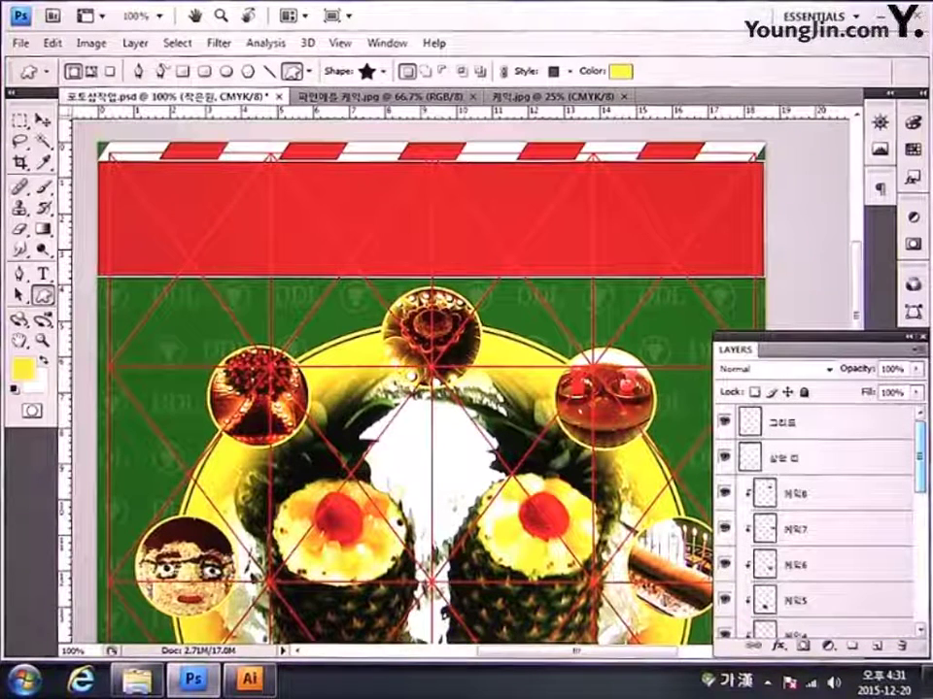
click(805, 466)
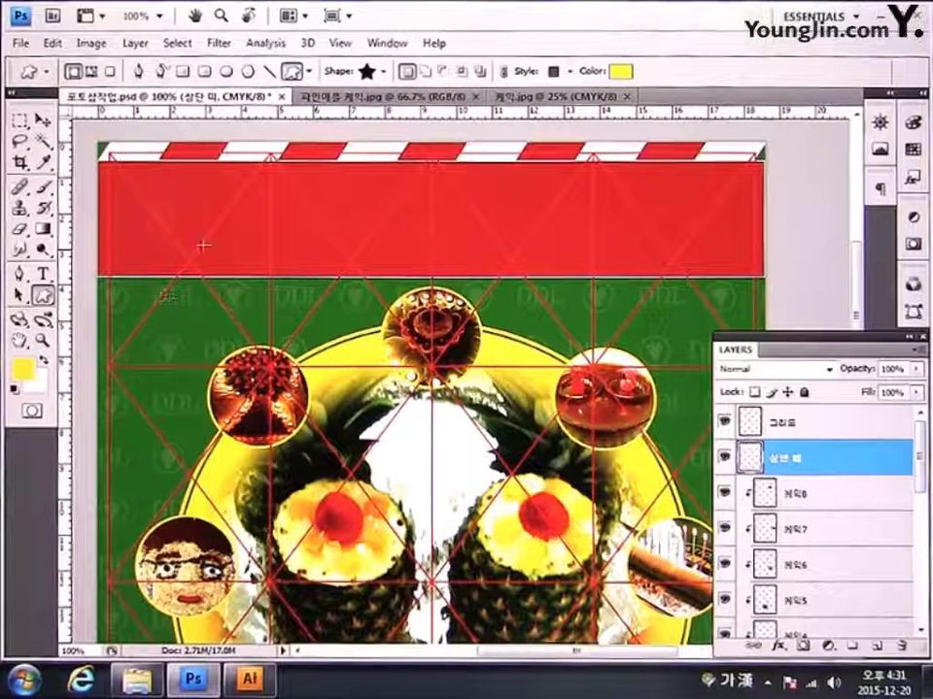
mouse_move(203, 245)
mouse_down()
mouse_move(146, 199)
mouse_move(188, 212)
mouse_up()
key(v)
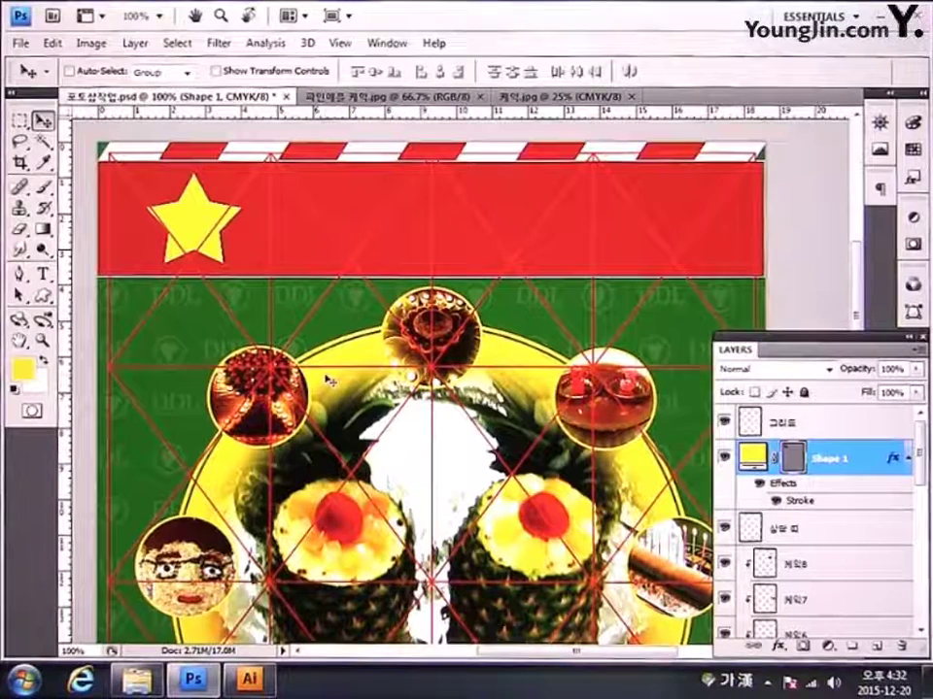
Step: Change the star's fill colour to C 0, M 10, Y 100, K 0
double_click(754, 458)
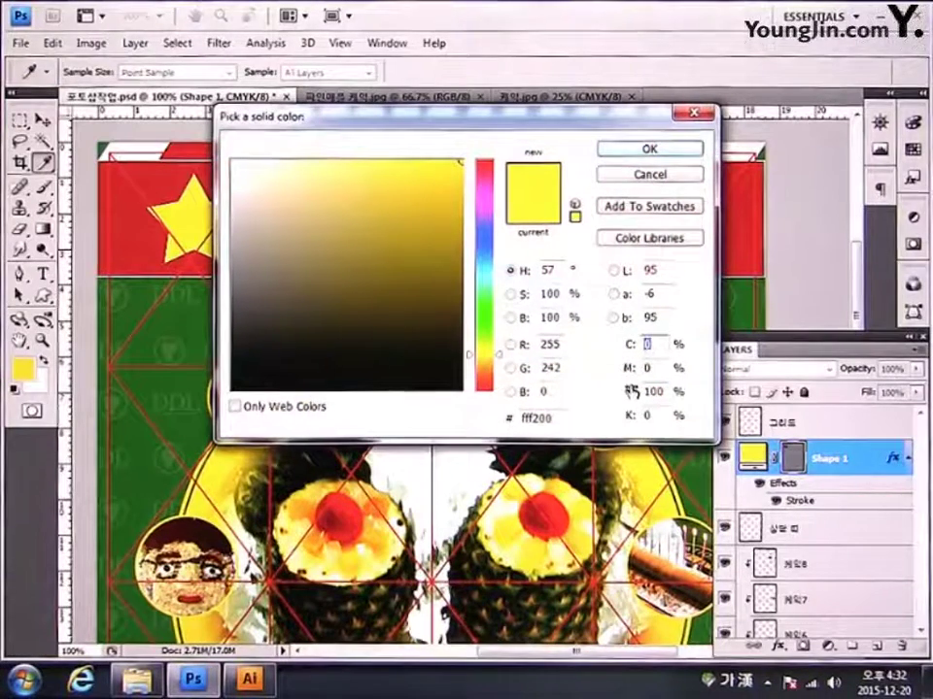
text(10)
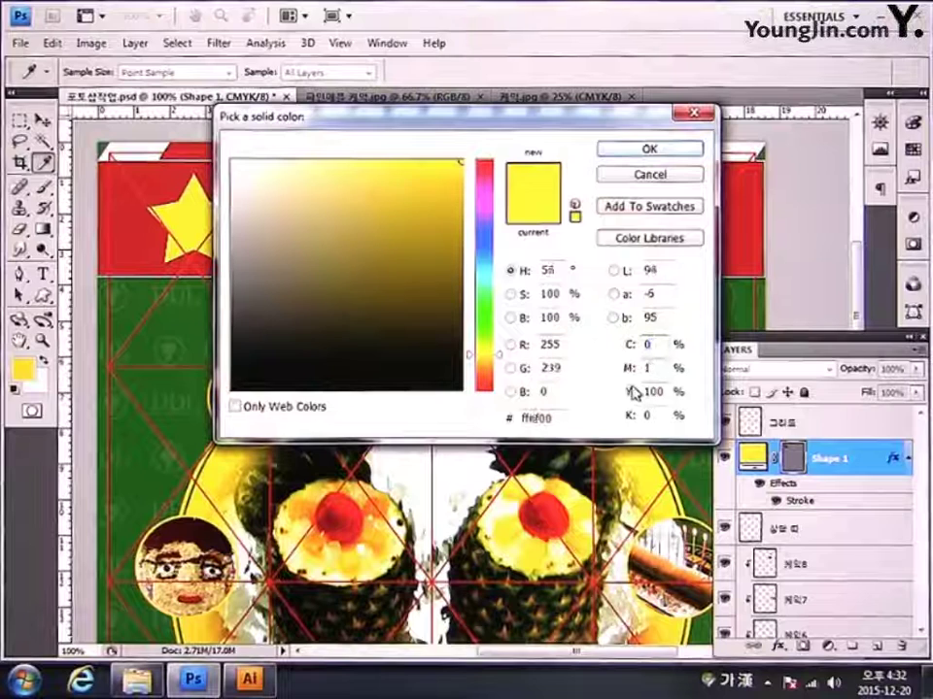
key(Tab)
text(100)
key(Tab)
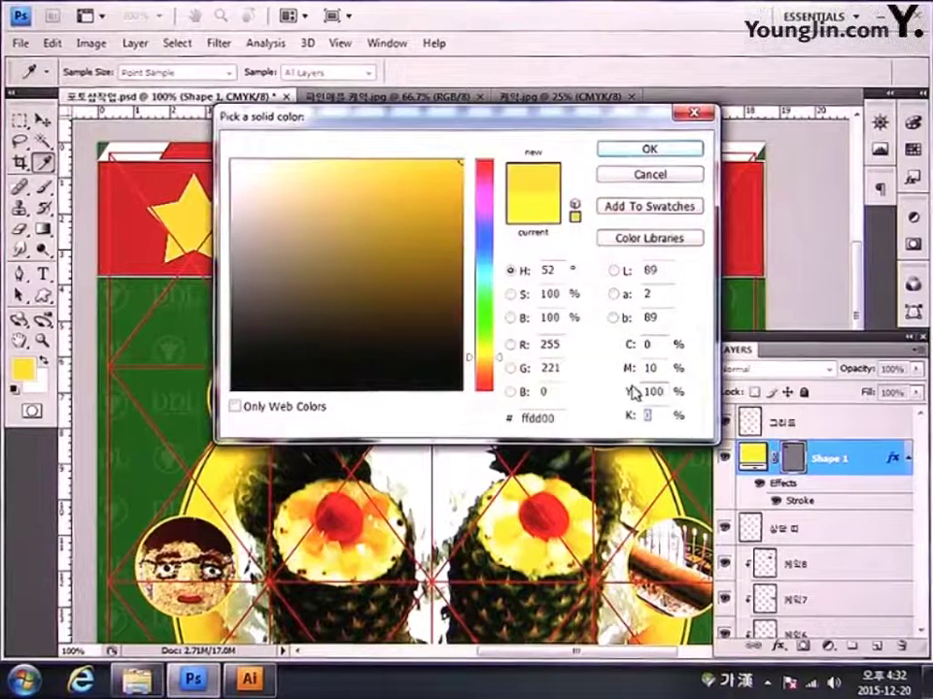
key(Return)
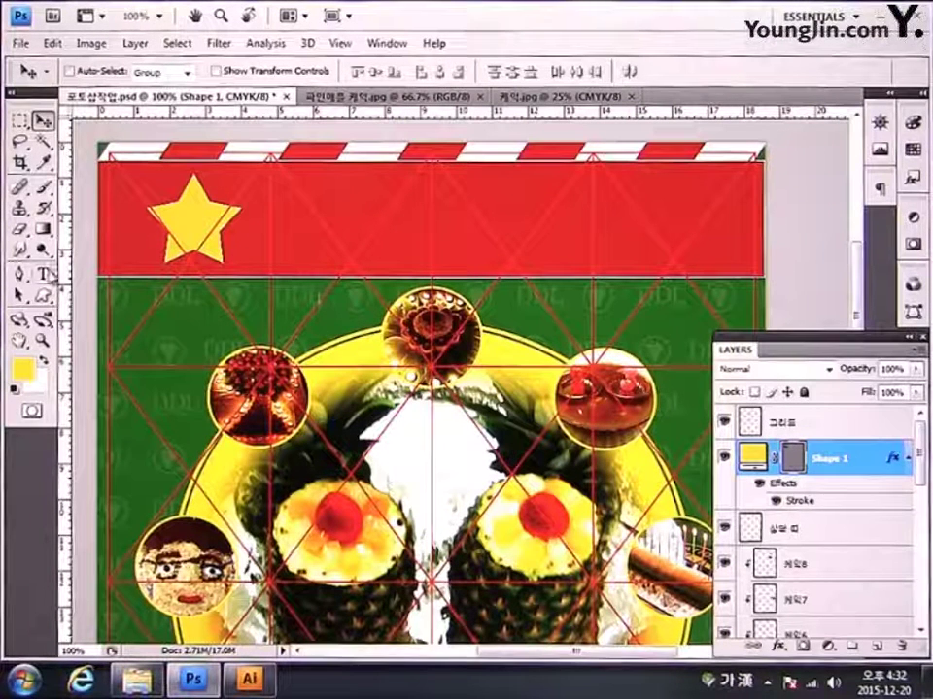
Step: Add the title text 창의 케익 특별 기획 to the red band, starting to the right of the star
click(44, 274)
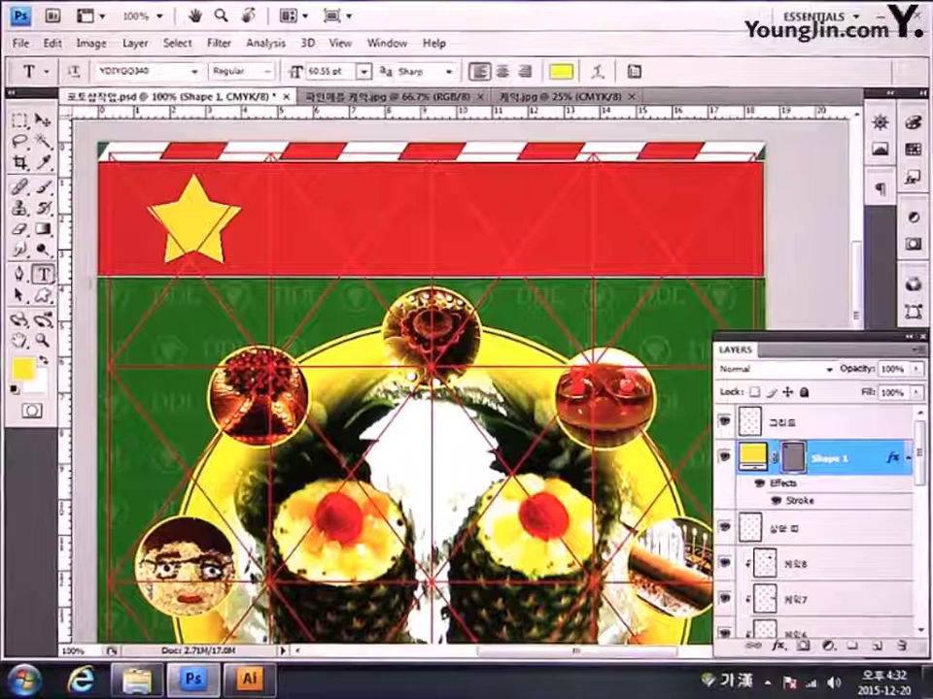
click(339, 239)
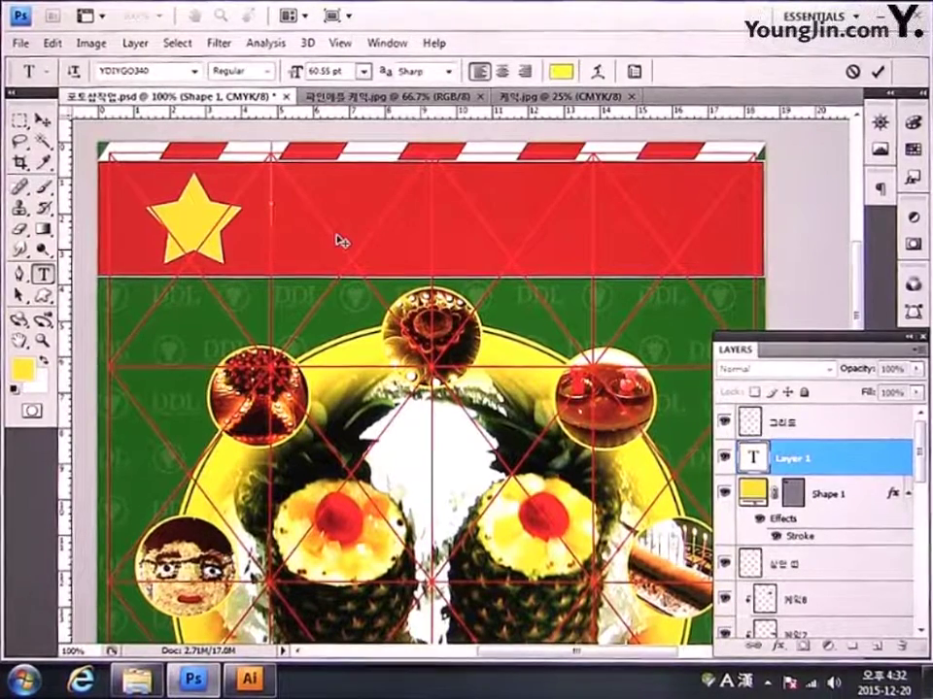
text(ck)
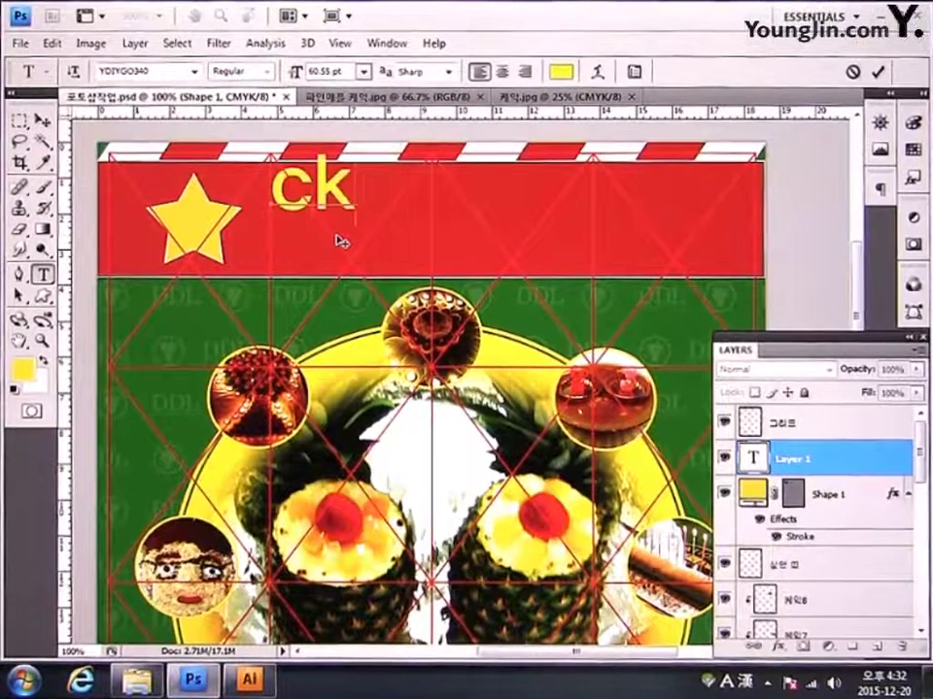
key(BackSpace)
key(BackSpace)
key(Hangul)
text(창의)
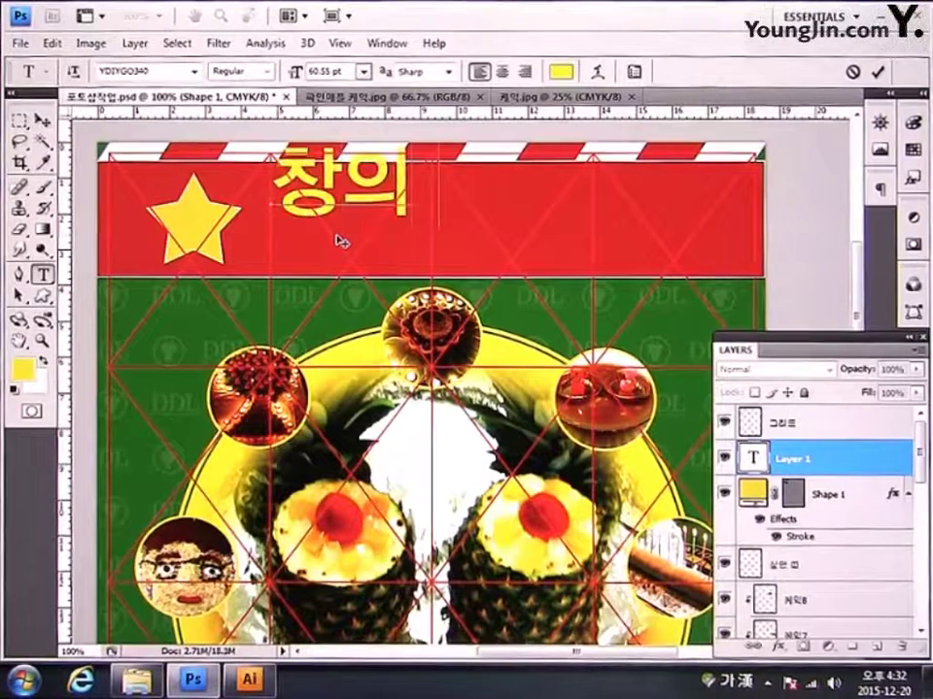
text( 케익 특별)
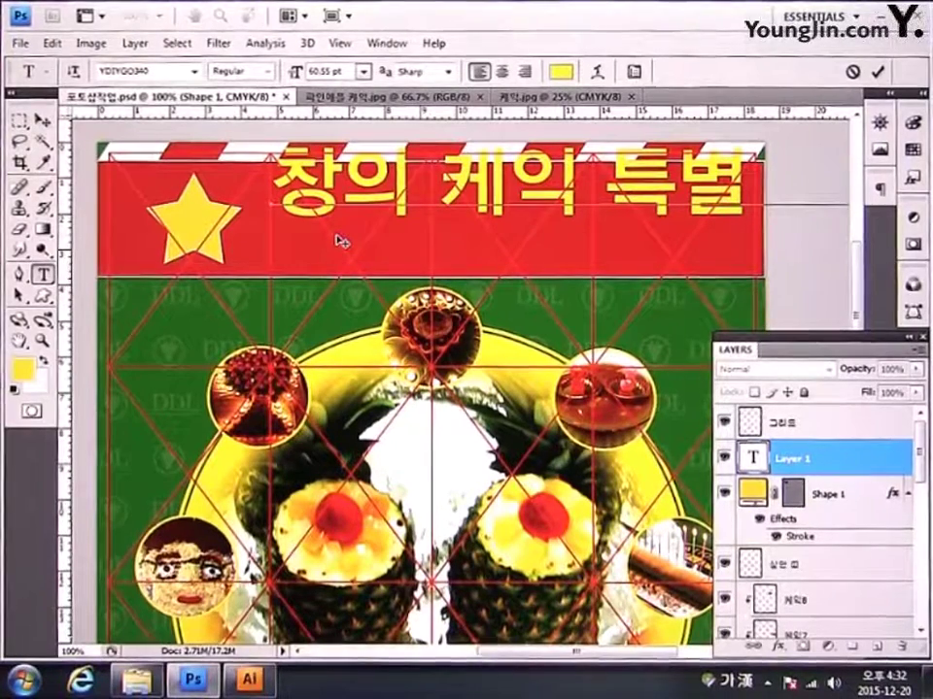
click(42, 119)
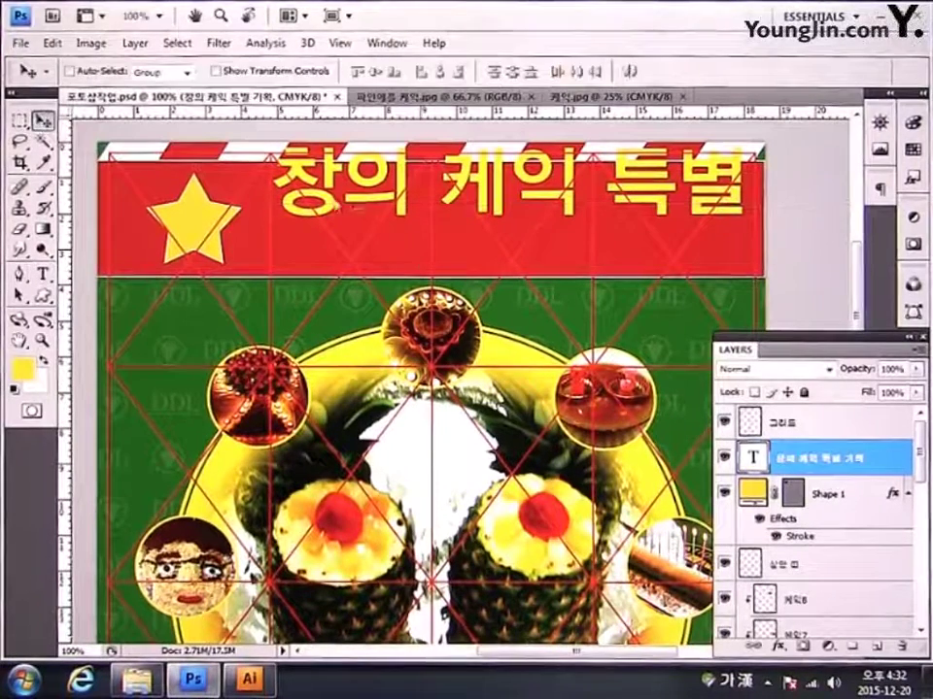
Step: Scale the title text down proportionally to about 37.5 pt and position it in the red band just right of the star
key(ctrl+t)
drag(269, 142, 455, 167)
drag(519, 212, 298, 196)
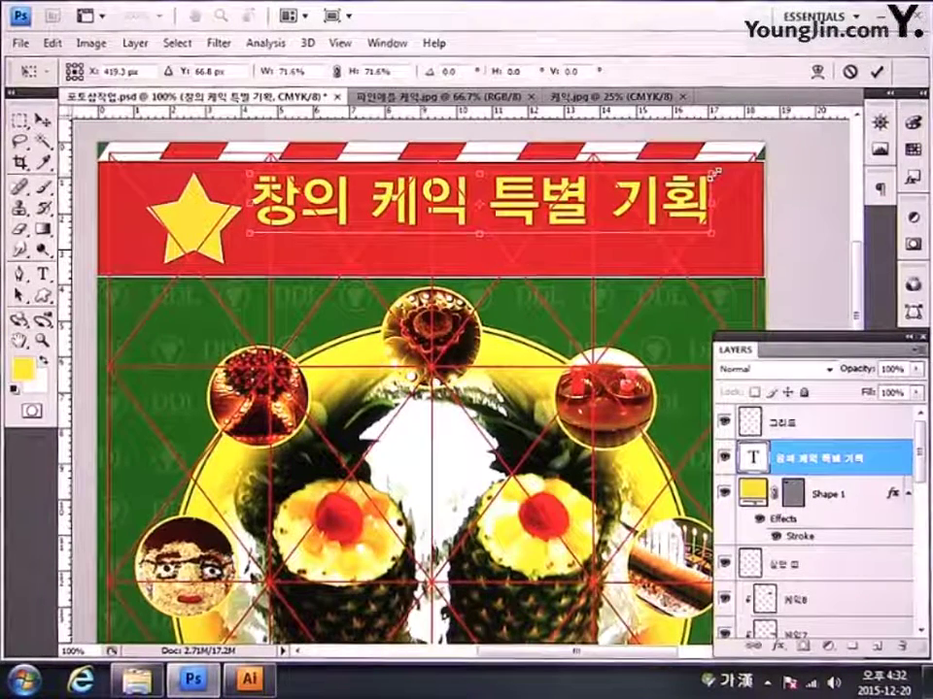
drag(715, 173, 710, 179)
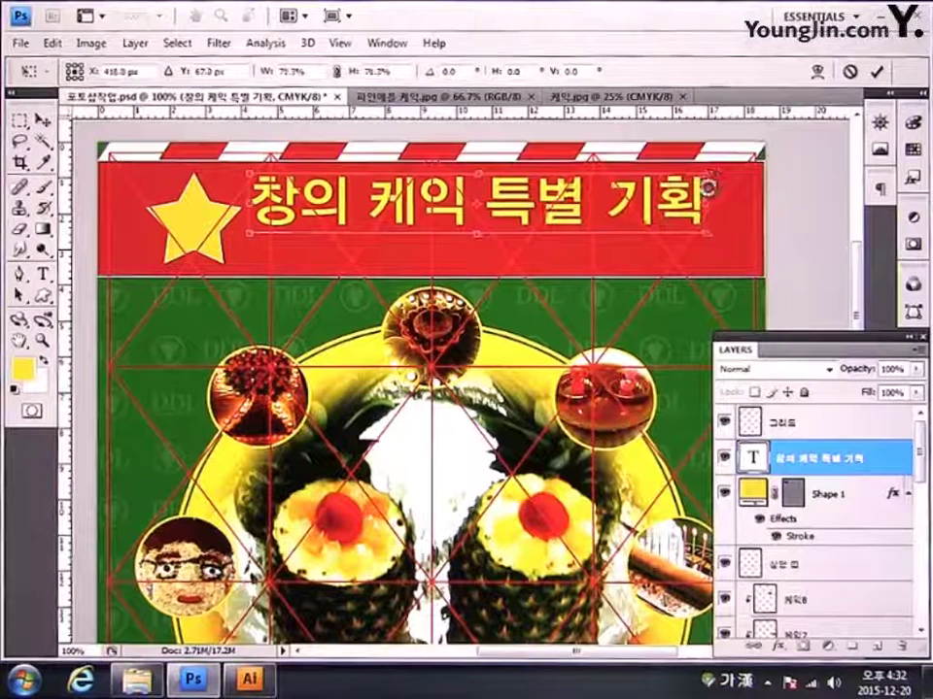
drag(251, 176, 254, 177)
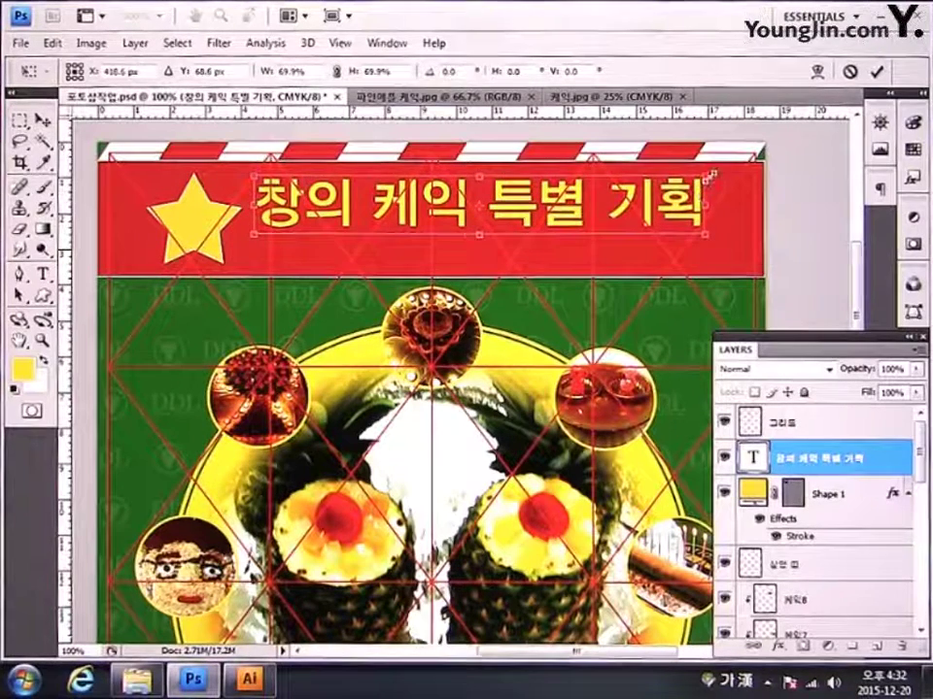
drag(708, 175, 657, 208)
key(Return)
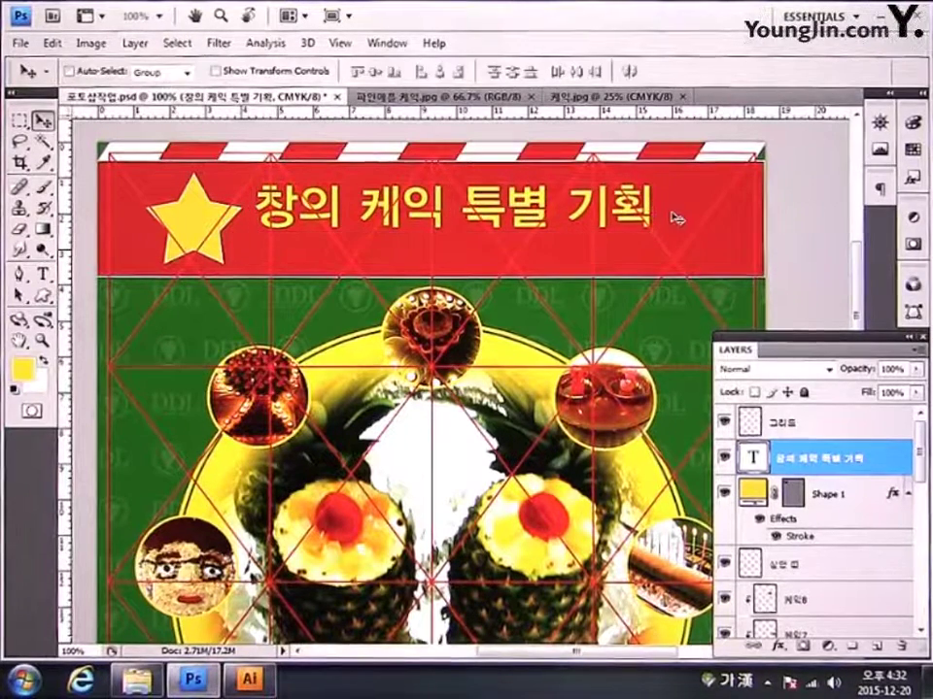
Step: Append the syllable 전 to the end of the title and convert it to the Hanja character 展
click(43, 274)
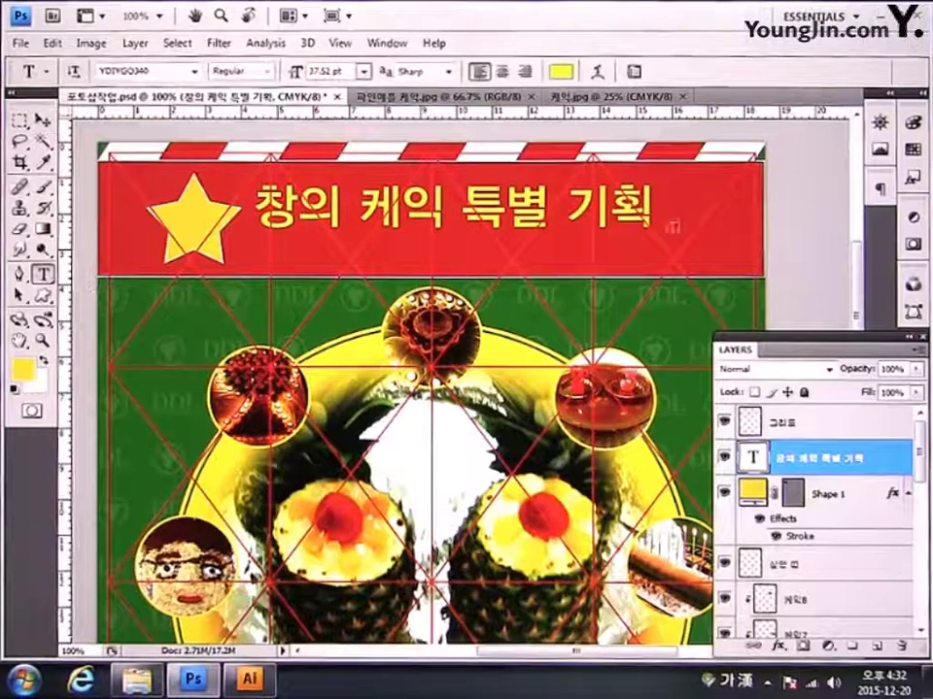
click(641, 218)
text(전)
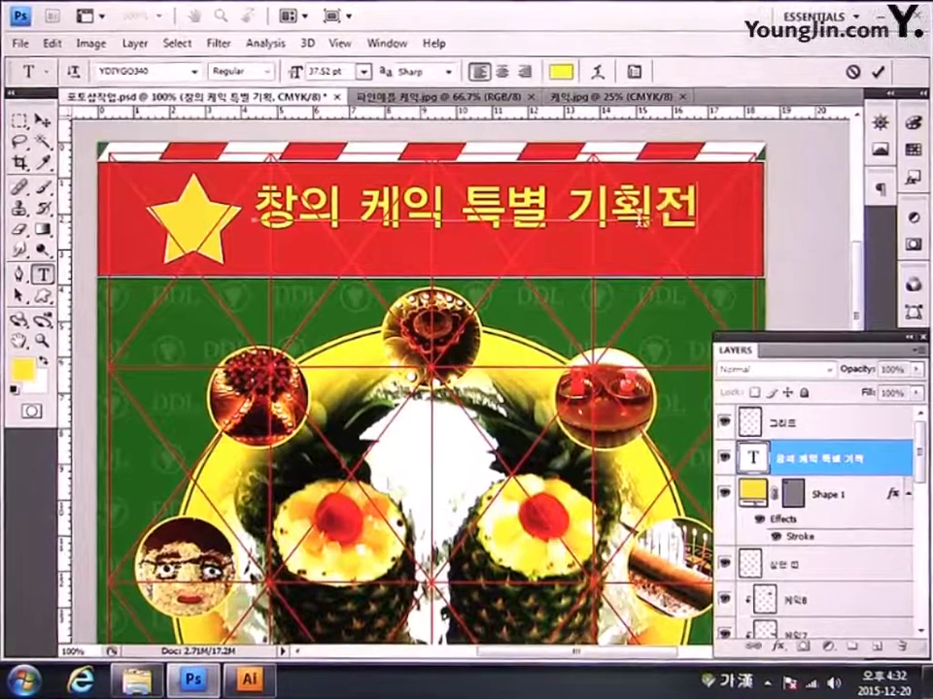
key(Hangul_Hanja)
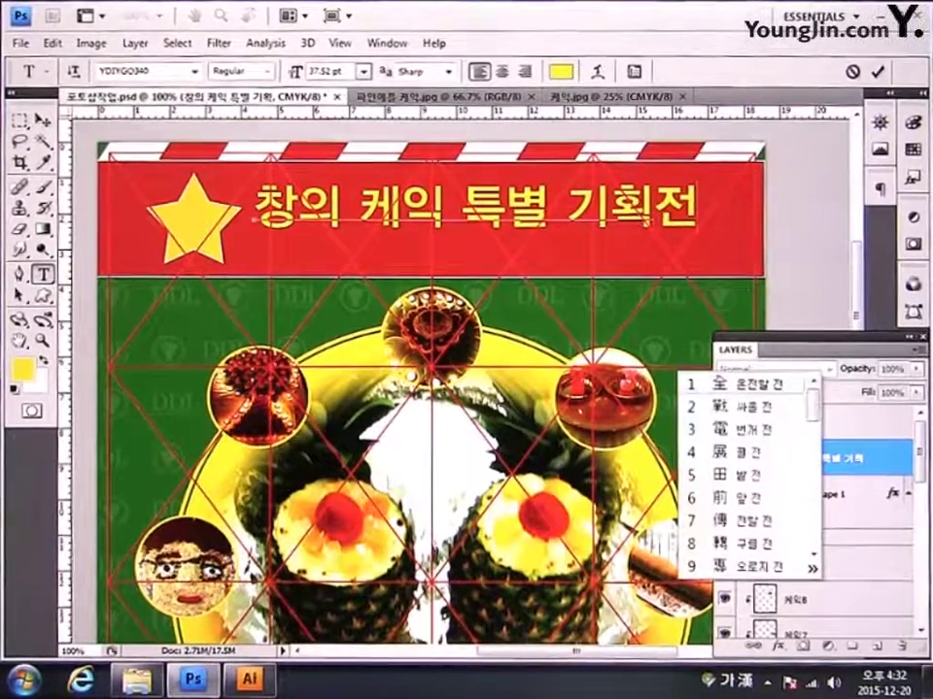
click(761, 454)
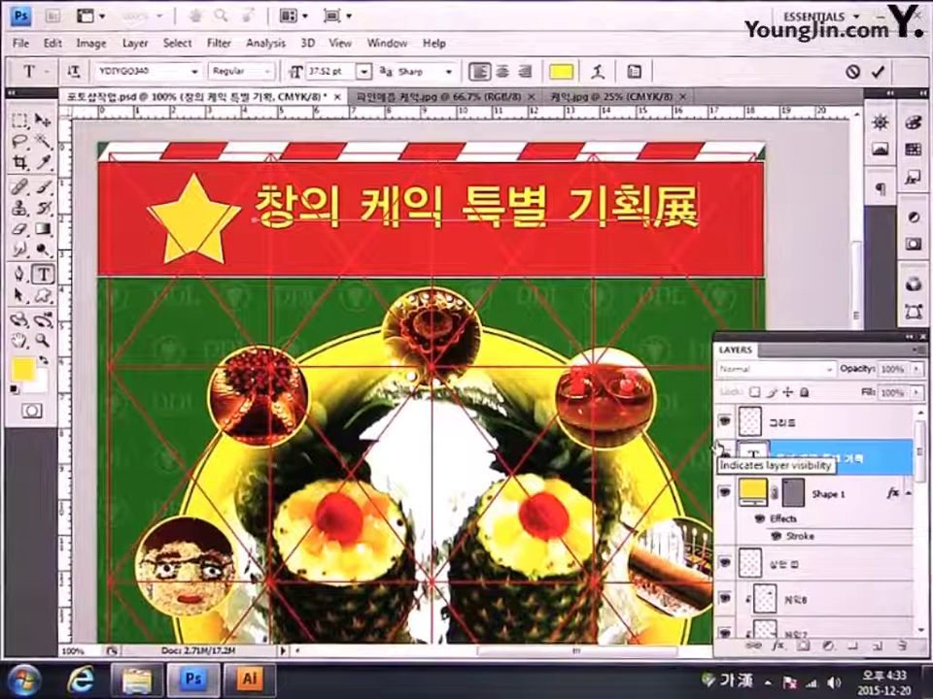
click(44, 122)
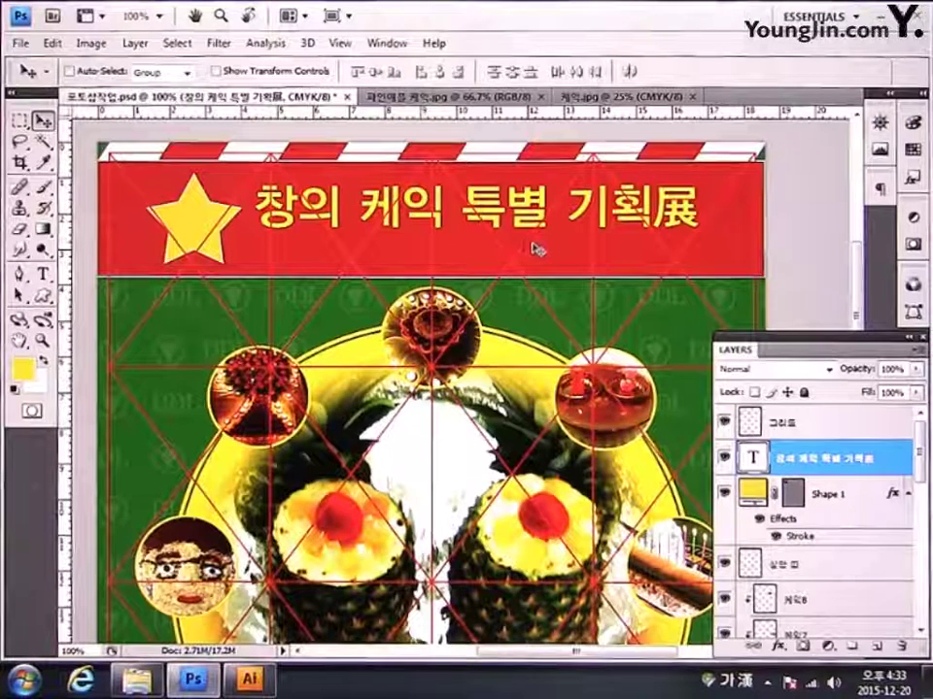
Step: Show the character settings and select the words 창의 케익 in the title for formatting
click(389, 42)
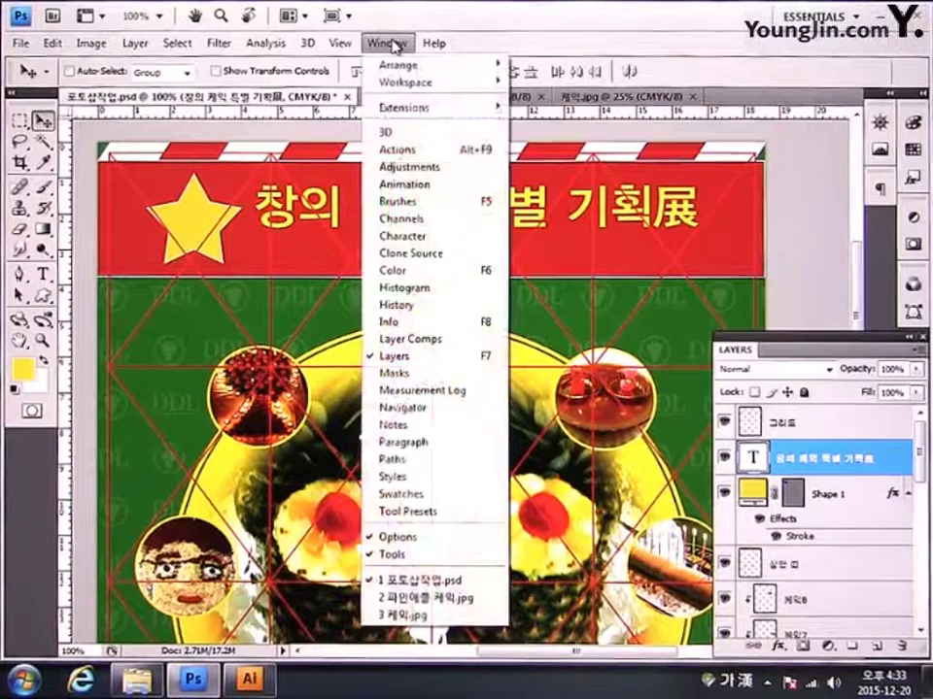
click(441, 238)
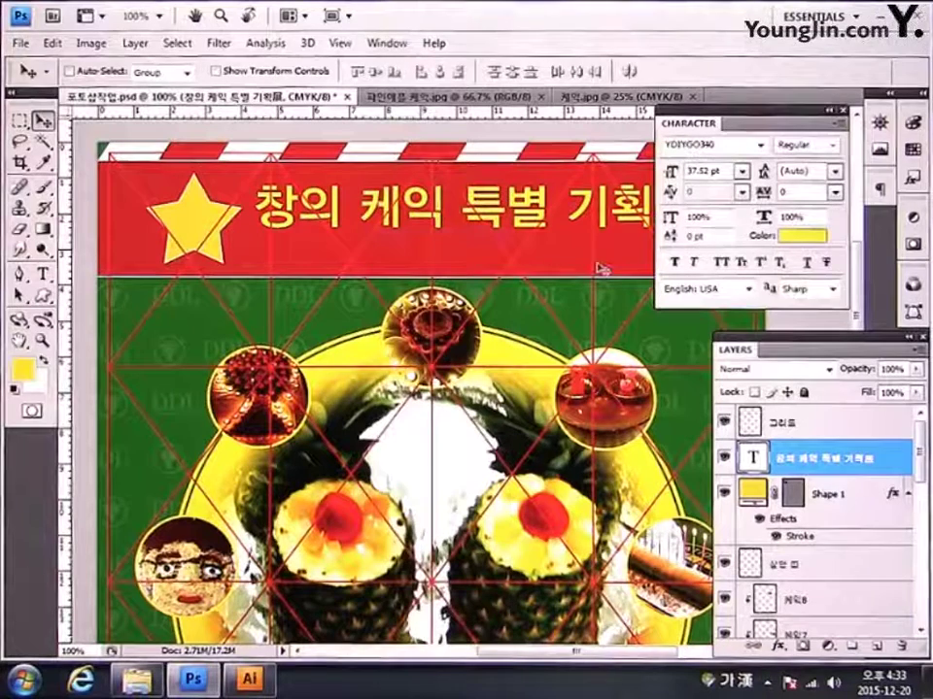
click(42, 275)
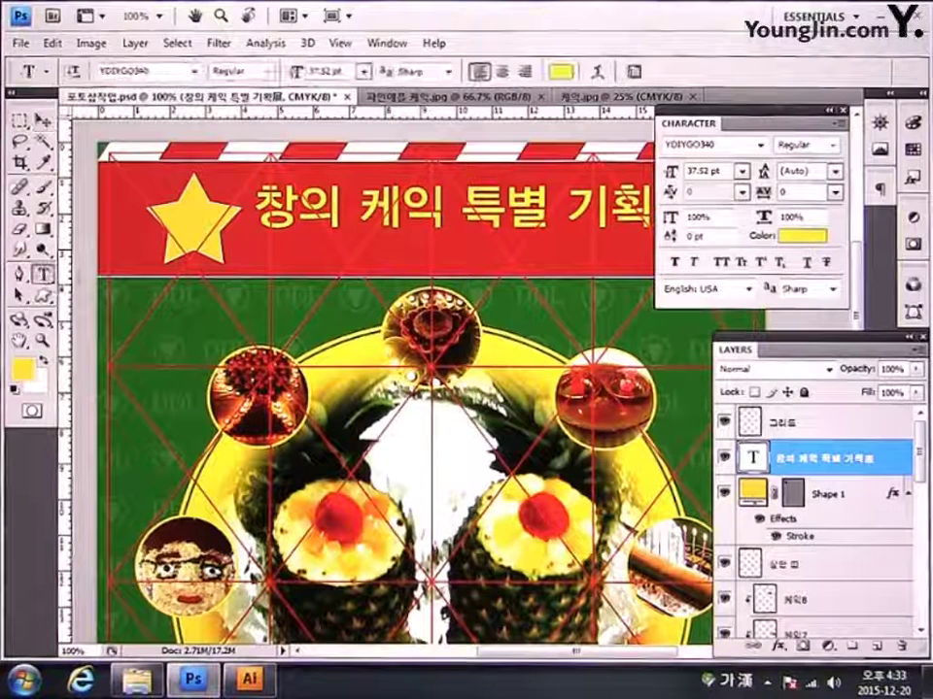
drag(445, 209, 254, 208)
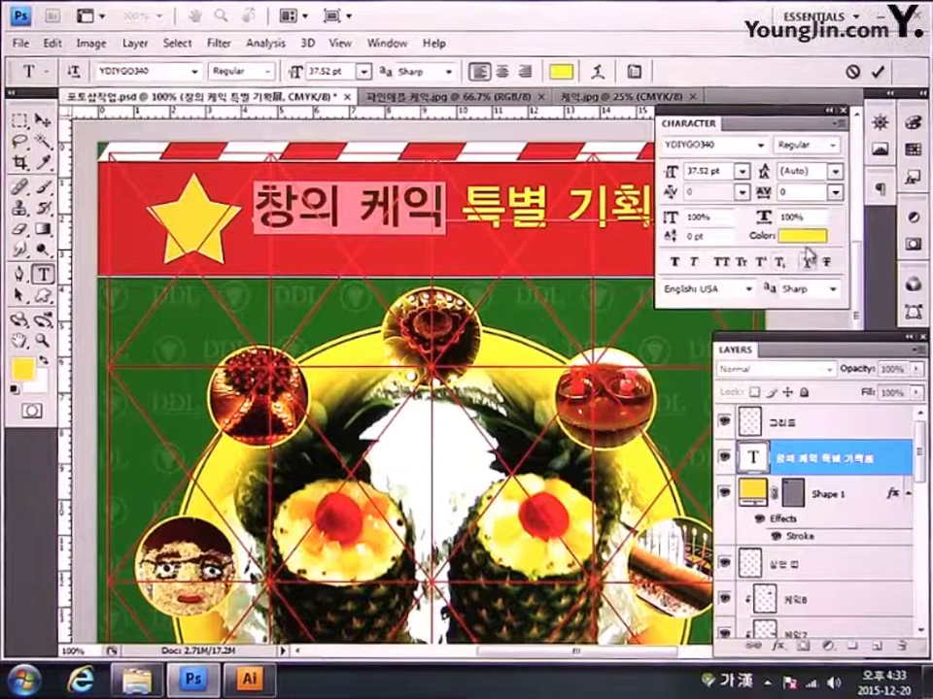
Step: Recolor the words "창의 케익" in the title to C 0, M 10, Y 100, K 0
click(803, 245)
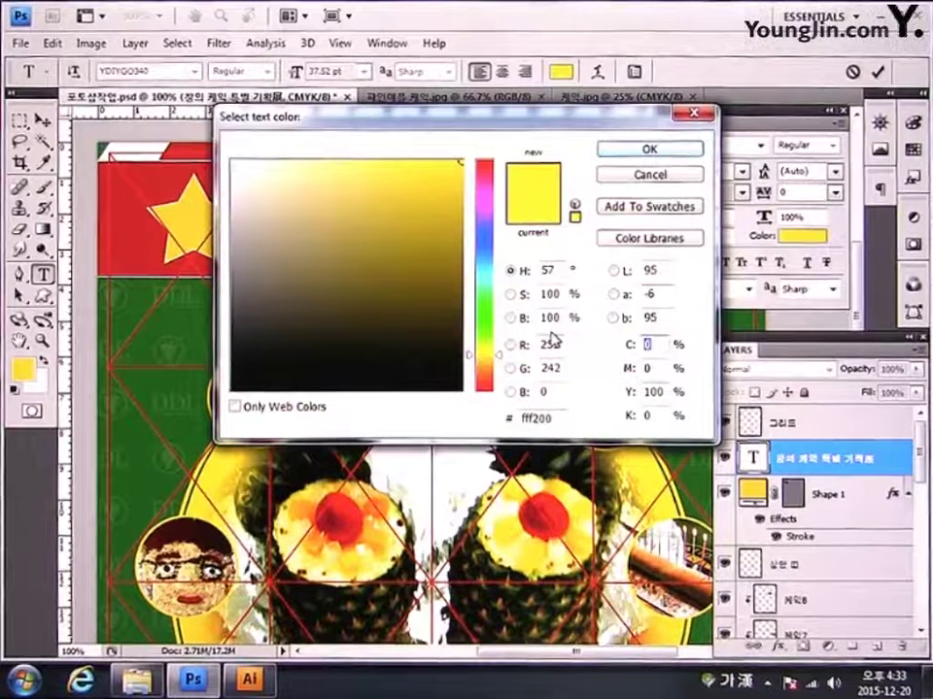
key(Tab)
text(10)
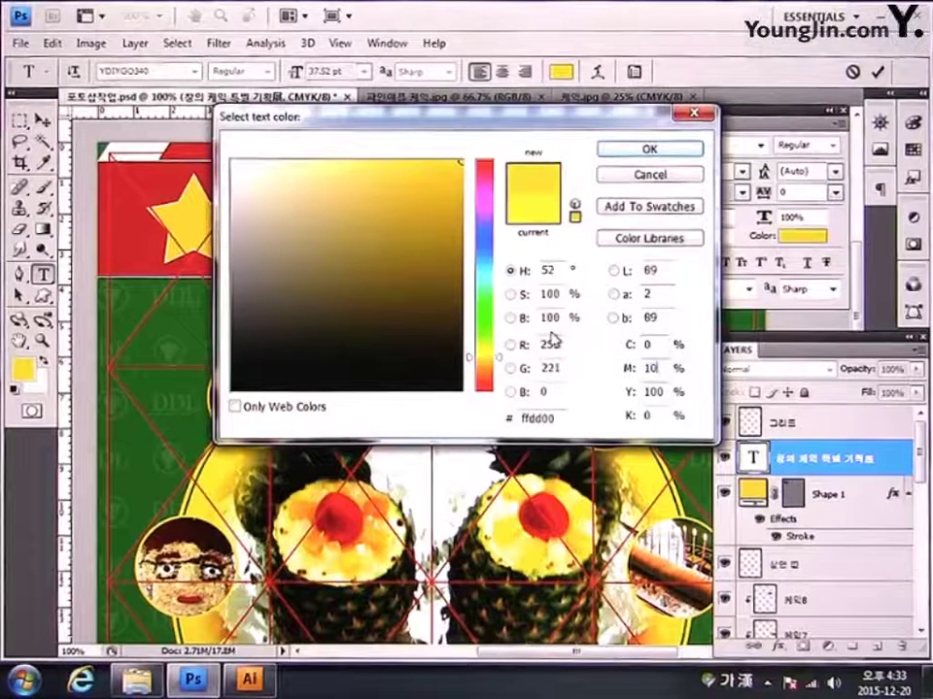
text(100)
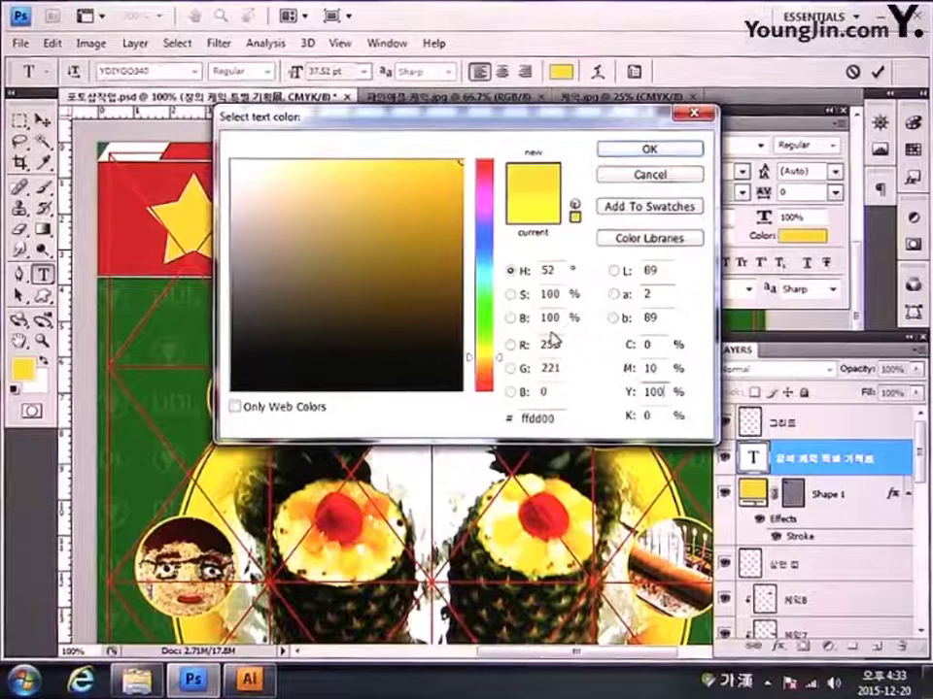
key(Tab)
key(Return)
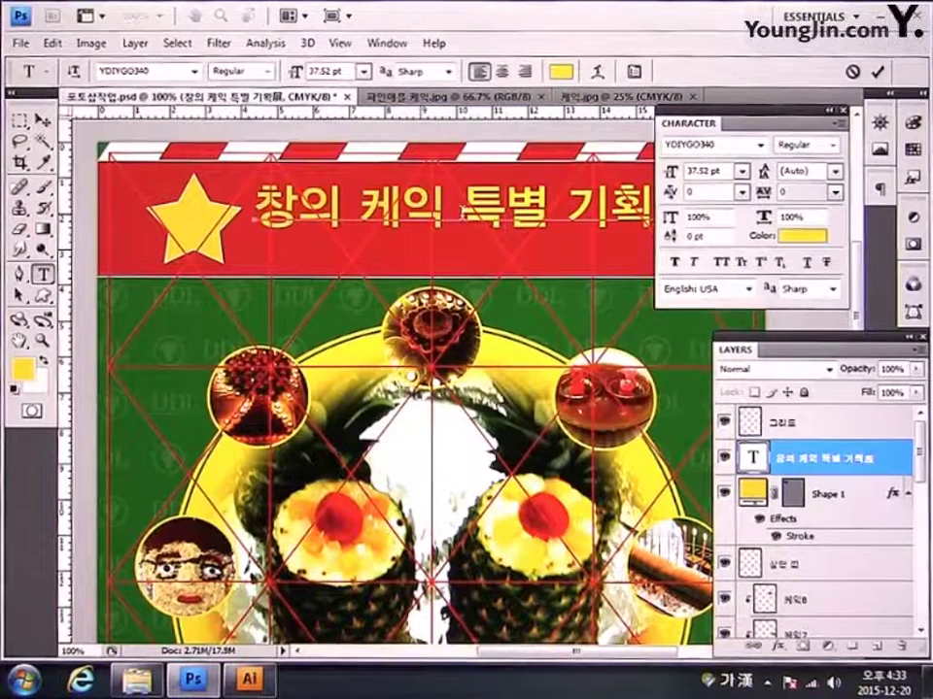
Step: Recolor the remaining title words "특별 기획展" to white (ffffff) and commit the text edit
drag(458, 206, 698, 216)
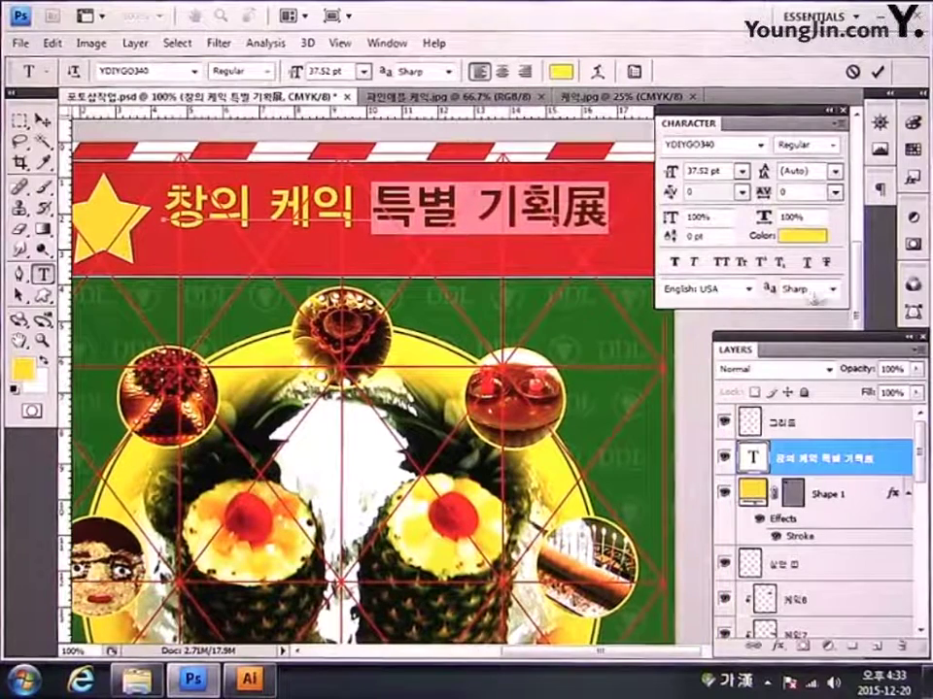
click(802, 239)
drag(412, 312, 231, 163)
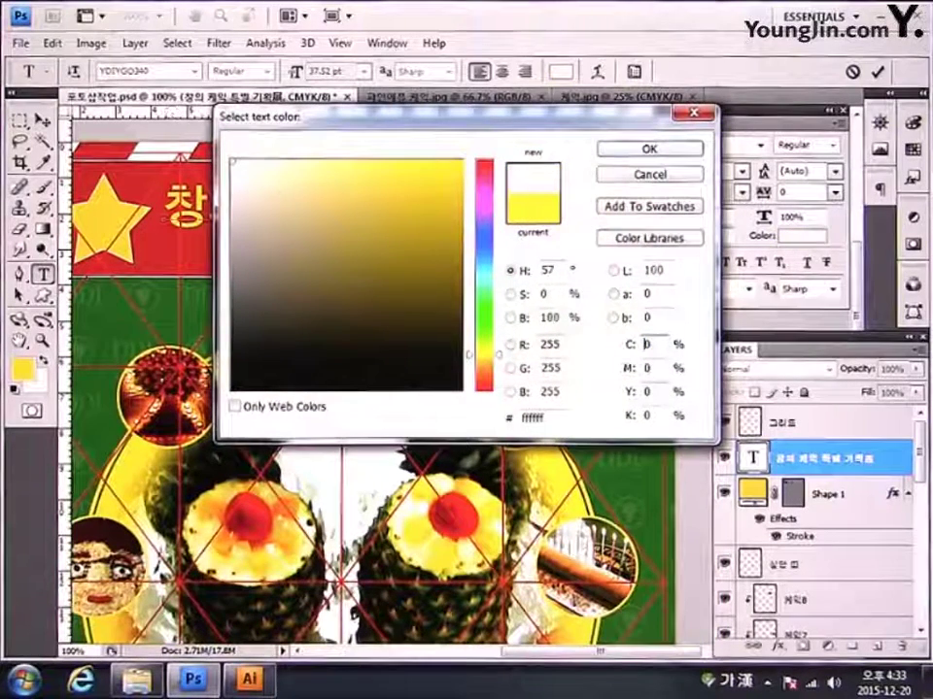
key(Return)
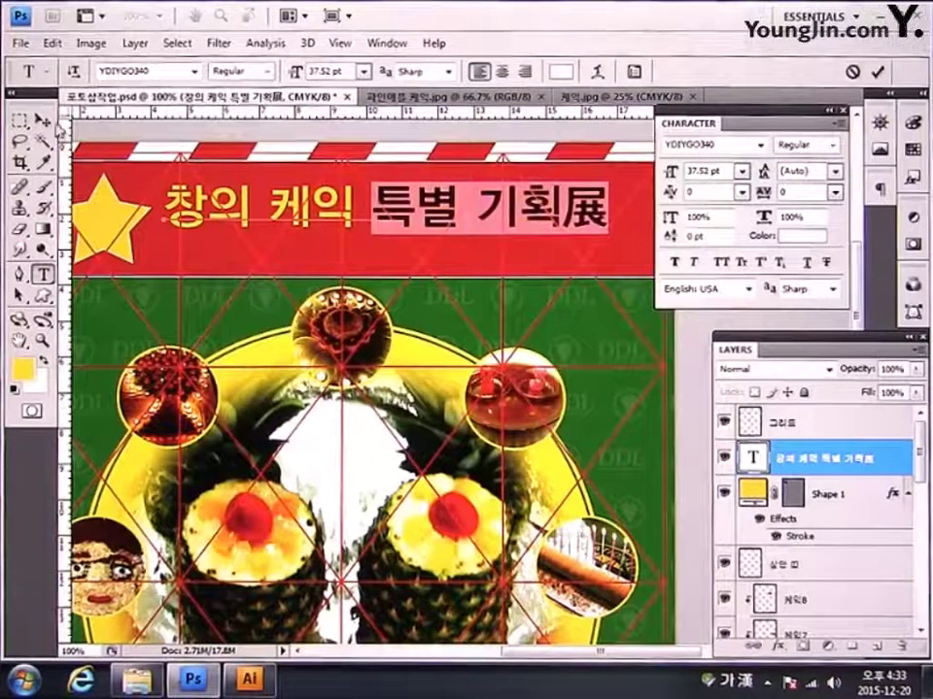
click(43, 120)
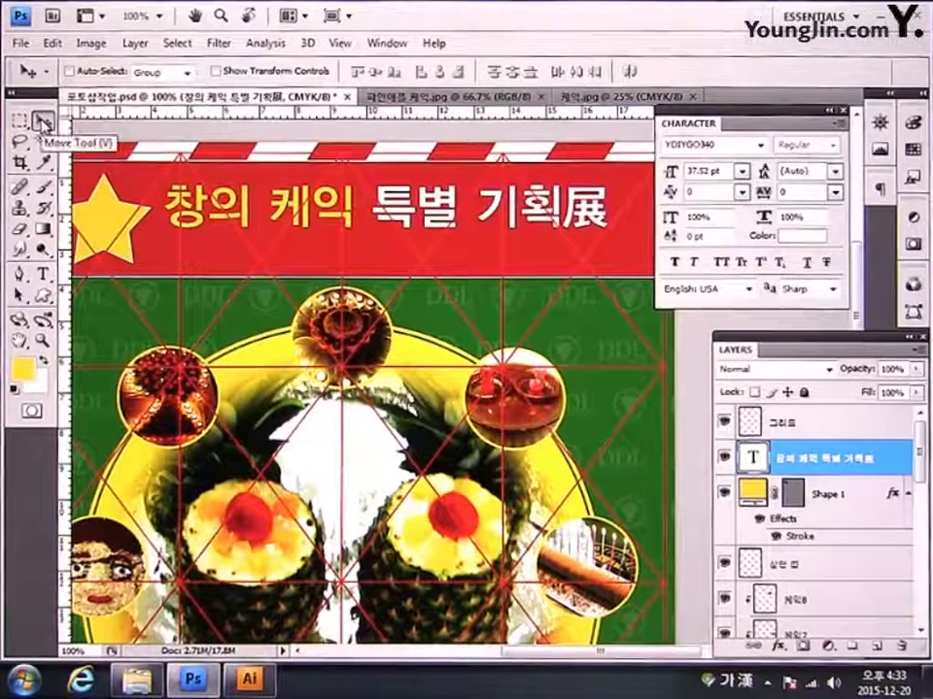
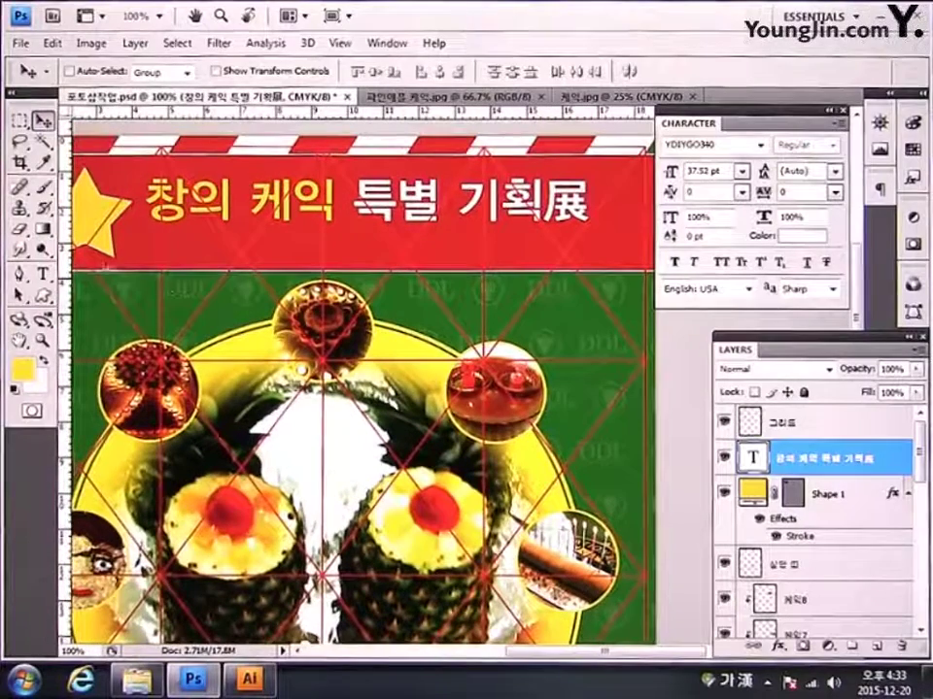
Step: Add a new text line reading "20131208~" in the red band below the title
click(43, 275)
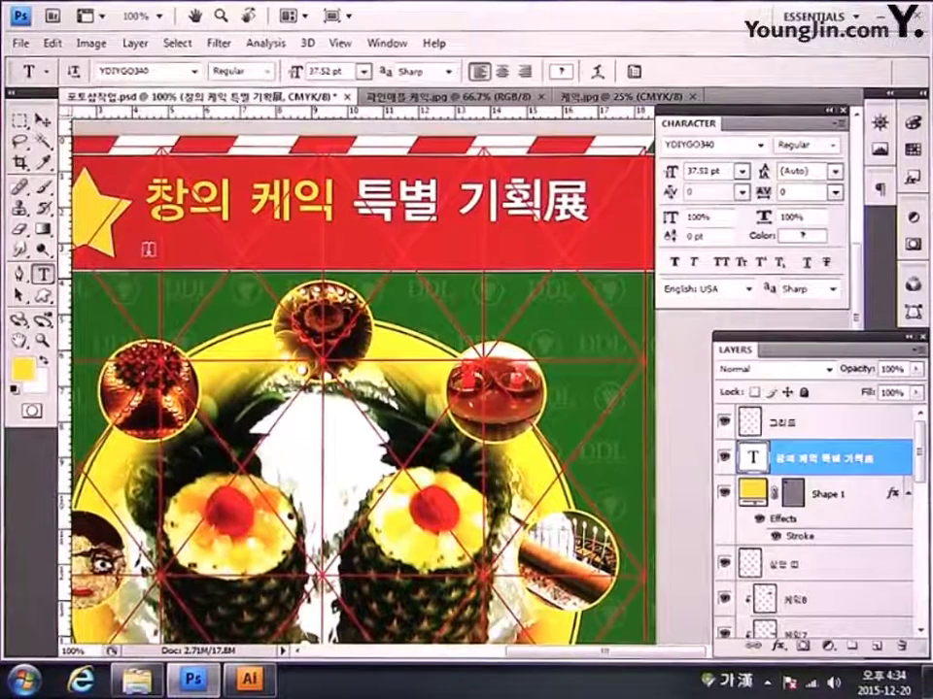
click(149, 252)
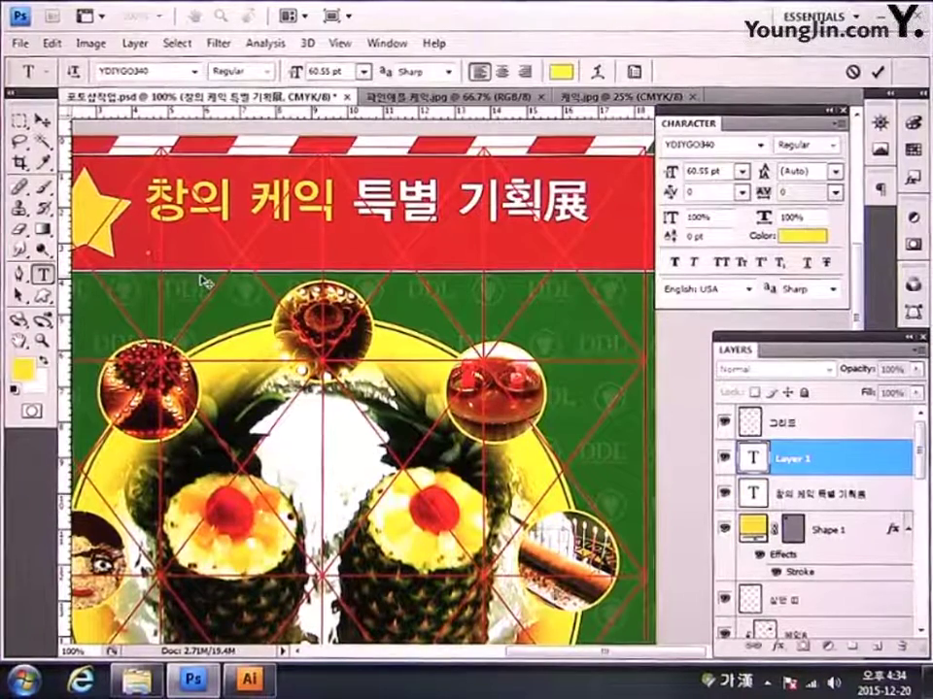
text(2013)
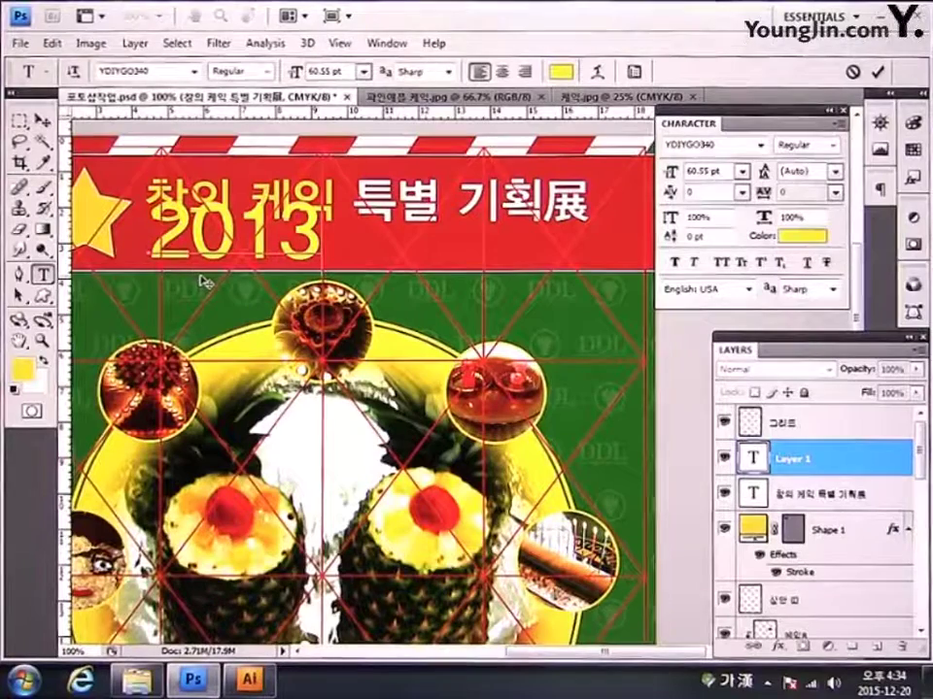
text(1208~)
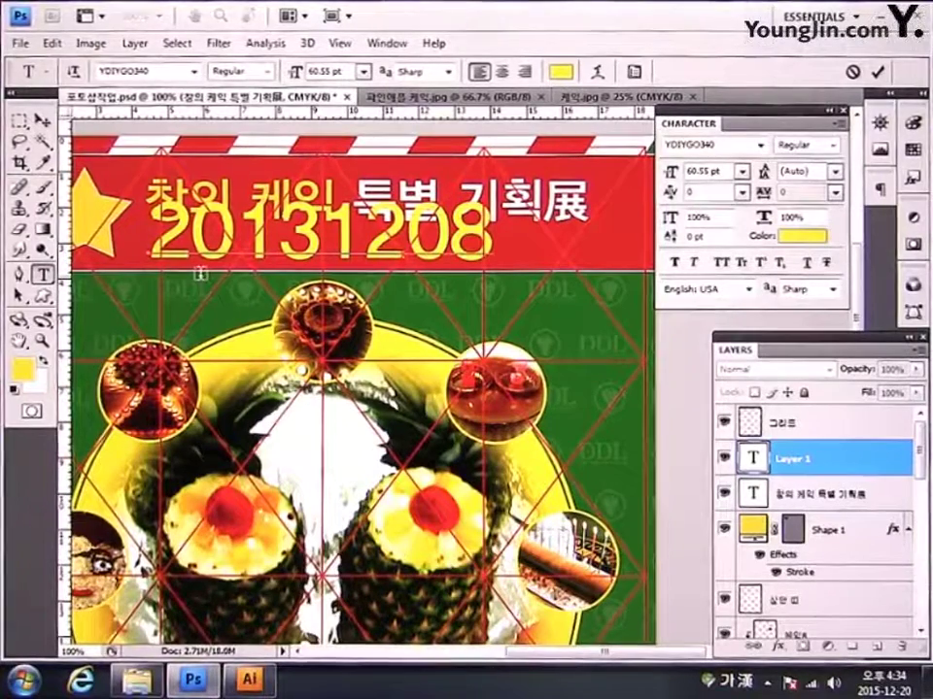
click(42, 119)
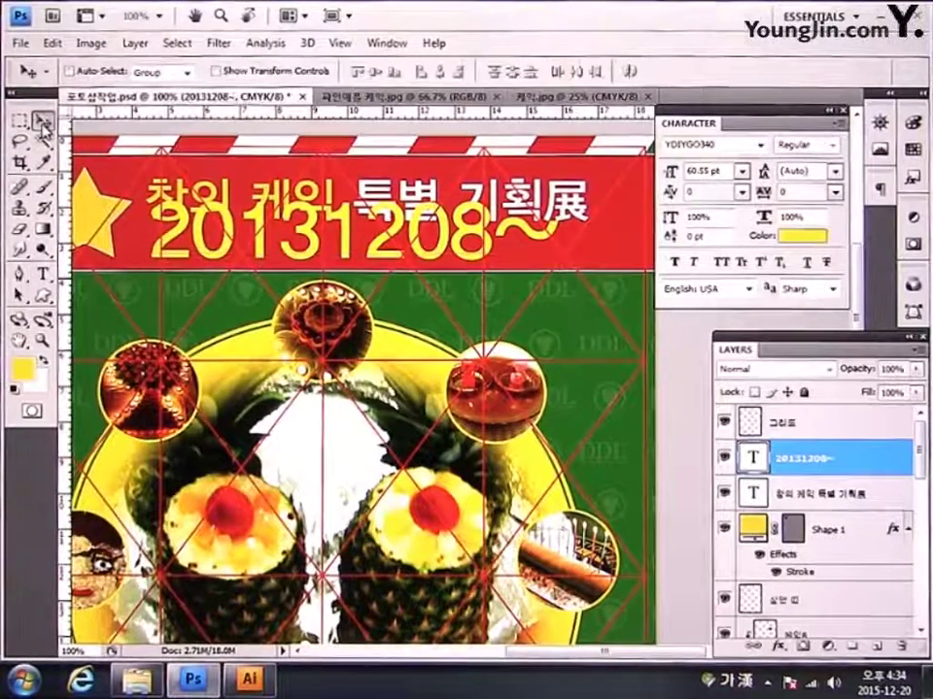
Step: Scale the date text down to about 16.4 pt and place it directly under the title, aligned with the title's start
key(ctrl+t)
drag(561, 275, 222, 241)
key(Return)
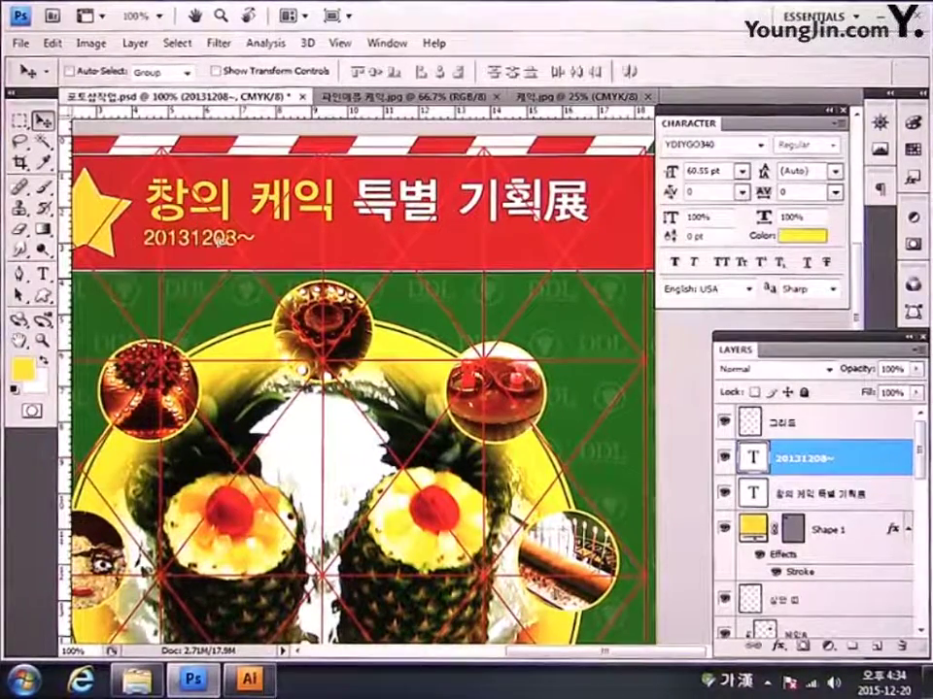
Step: Extend the date line to read "20131208~20131213 | 서울시 종로문화예술회관 갤러리"
click(43, 251)
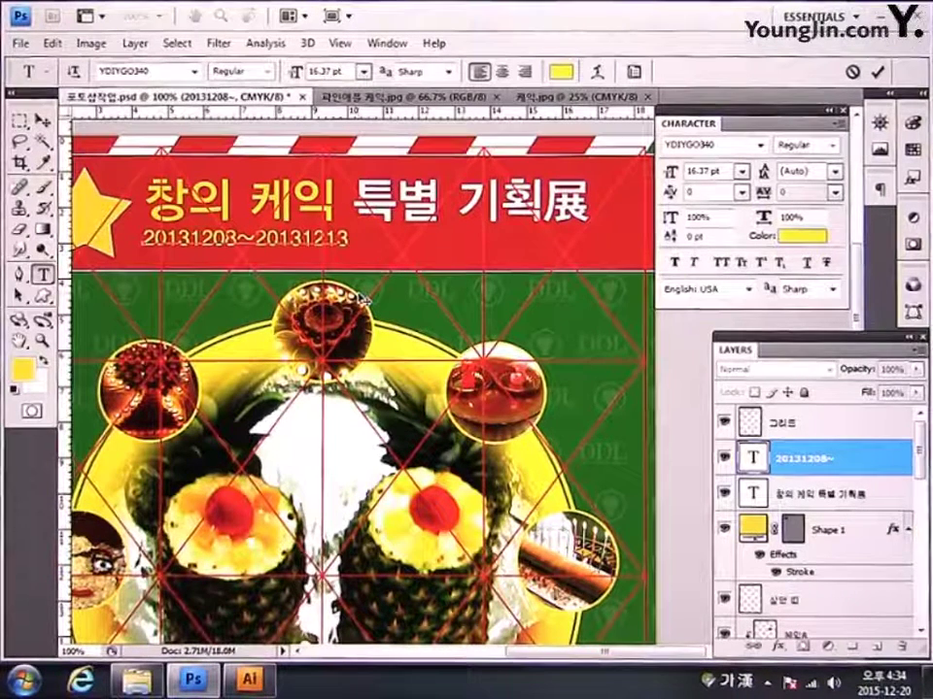
text(| 서)
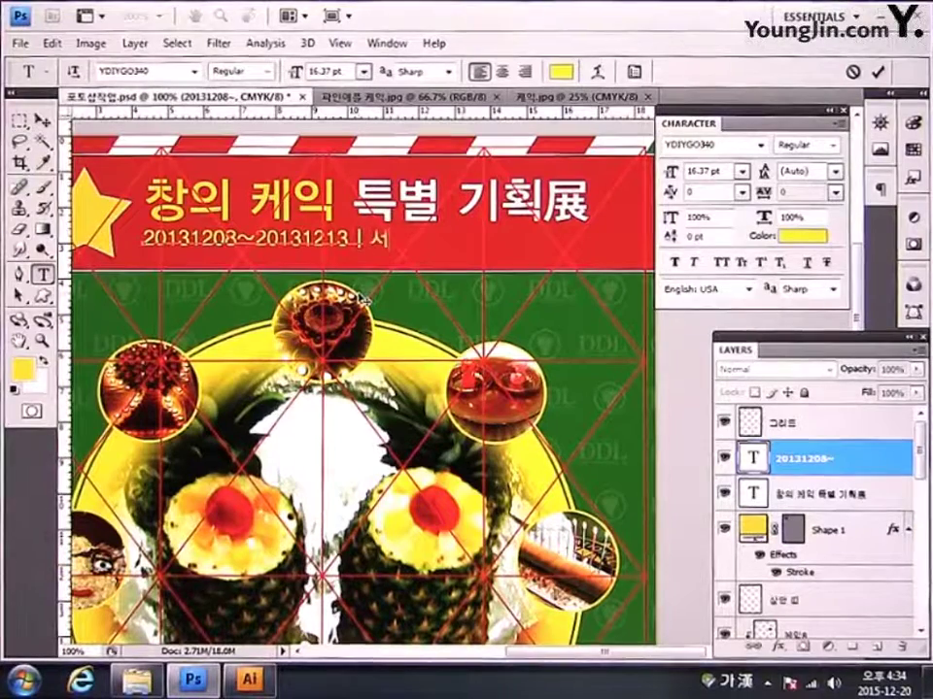
text(울)
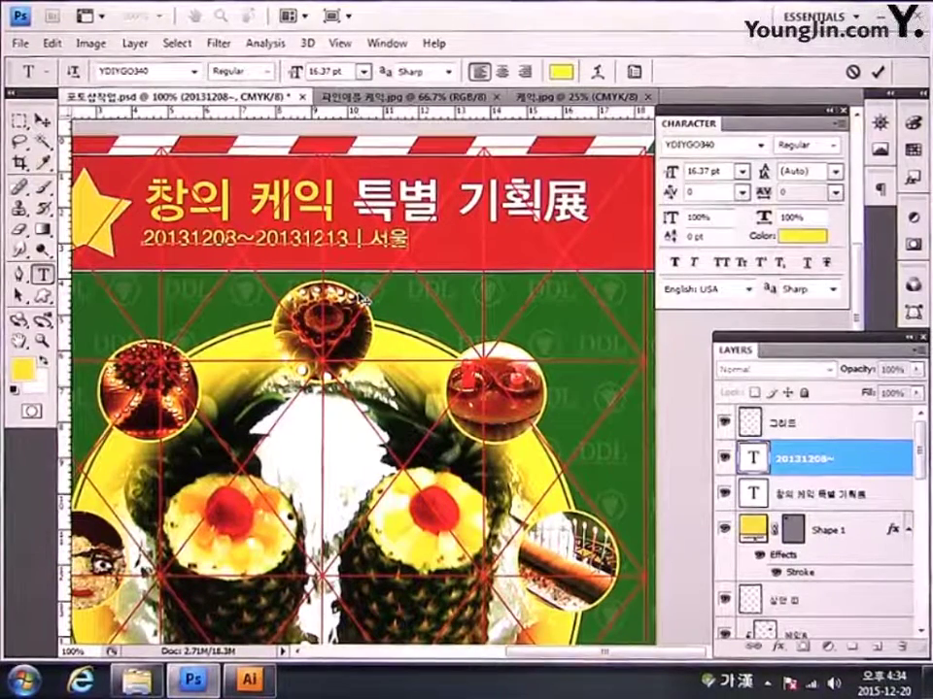
text(시 종로)
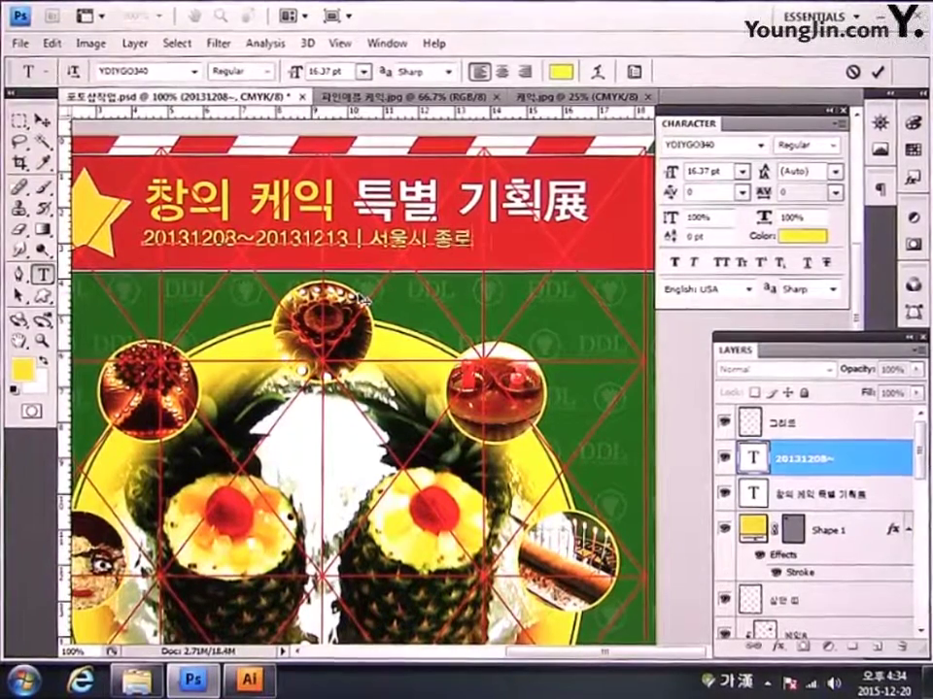
text(문화예술회)
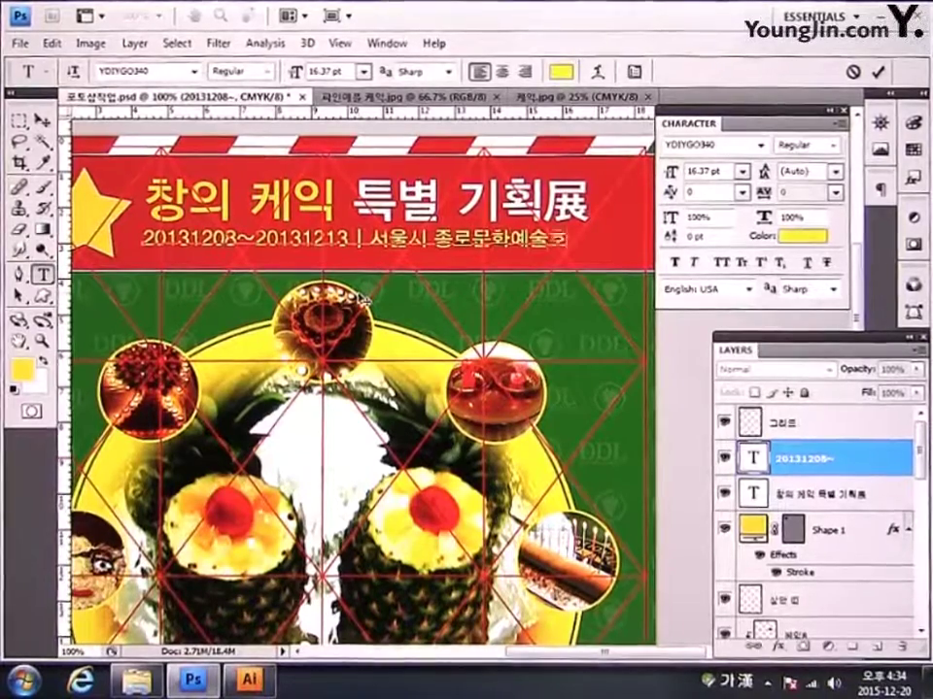
text(관 갤러리)
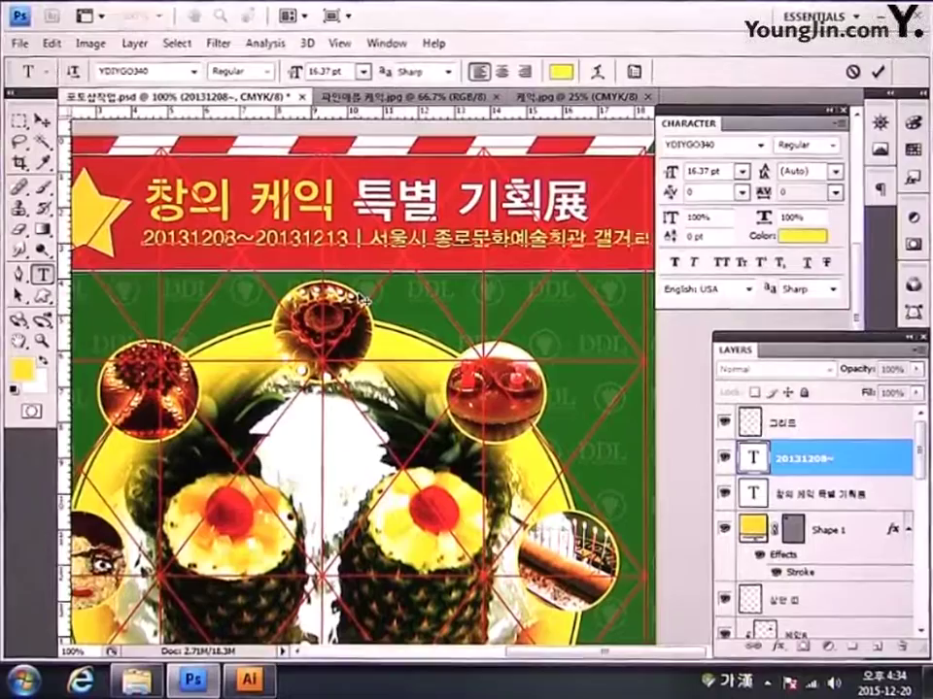
key(BackSpace)
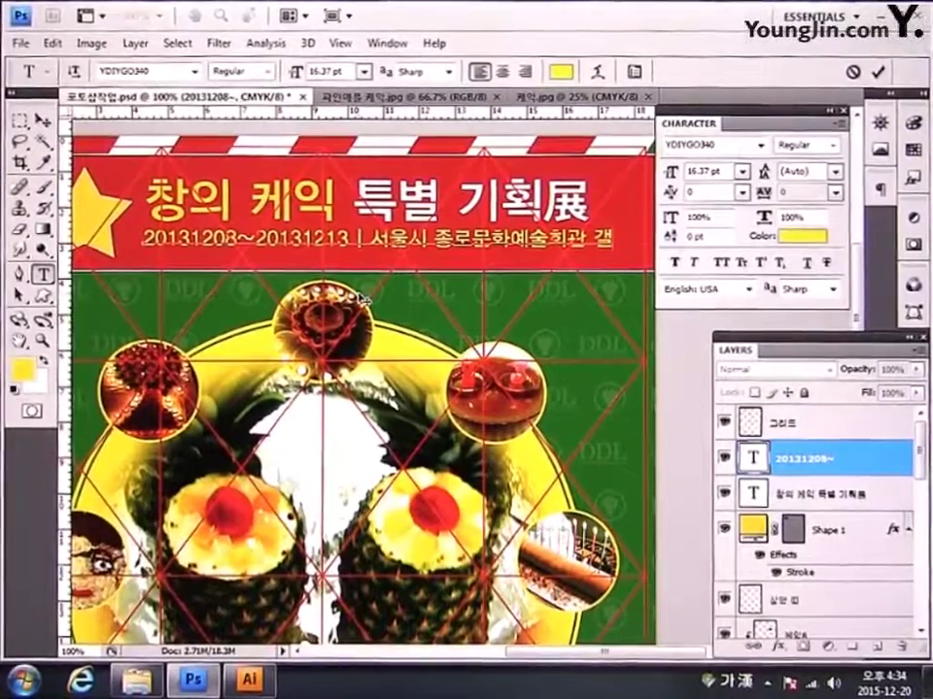
text(러리)
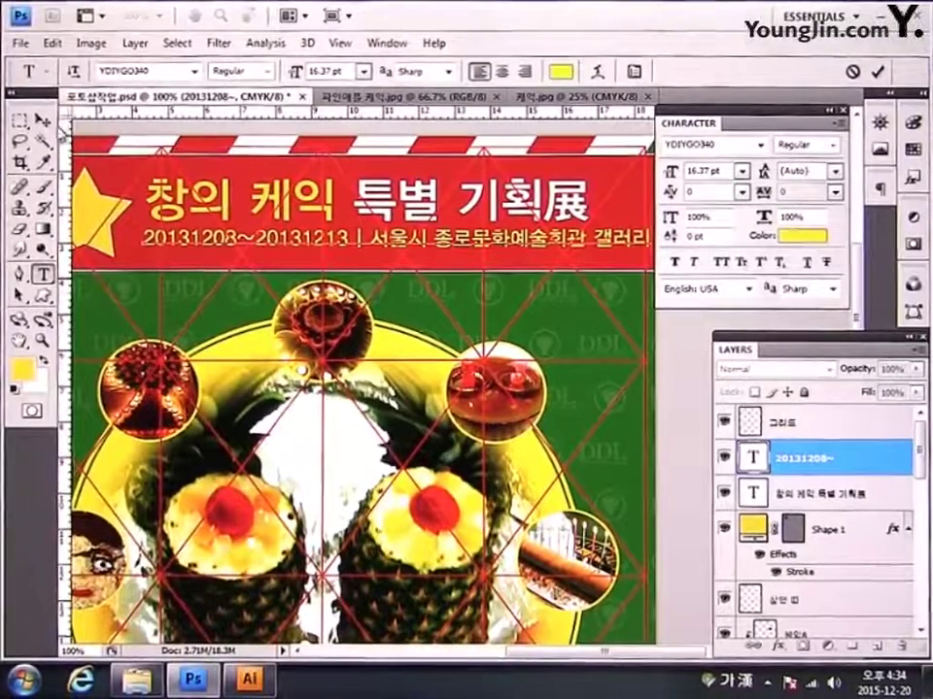
key(ctrl+Return)
Step: Scale the date and venue line proportionally to about 87.9% so its width matches the title above
key(ctrl+t)
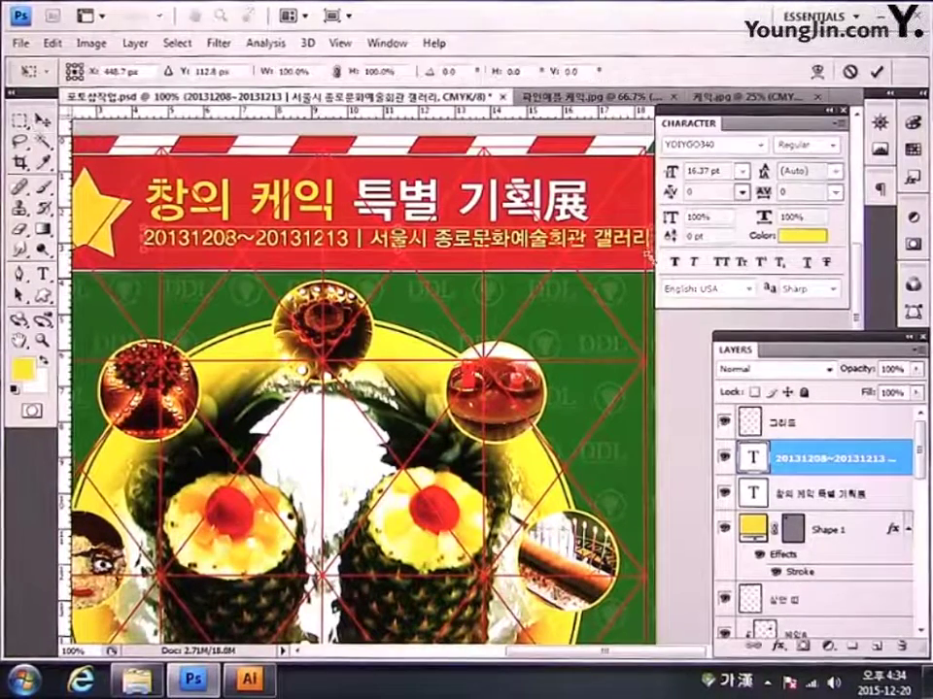
drag(649, 251, 588, 239)
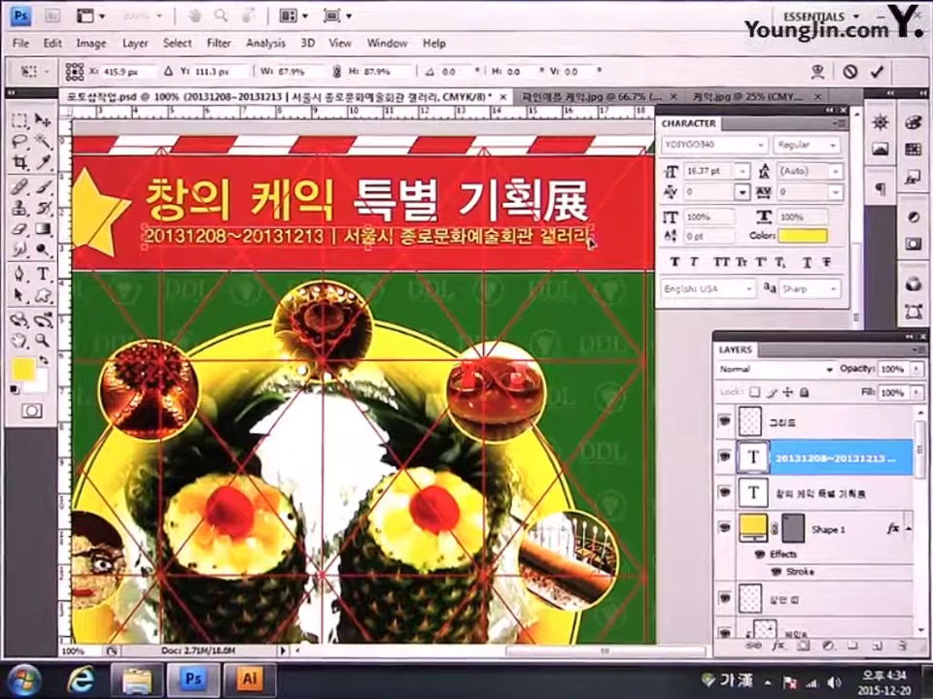
key(Return)
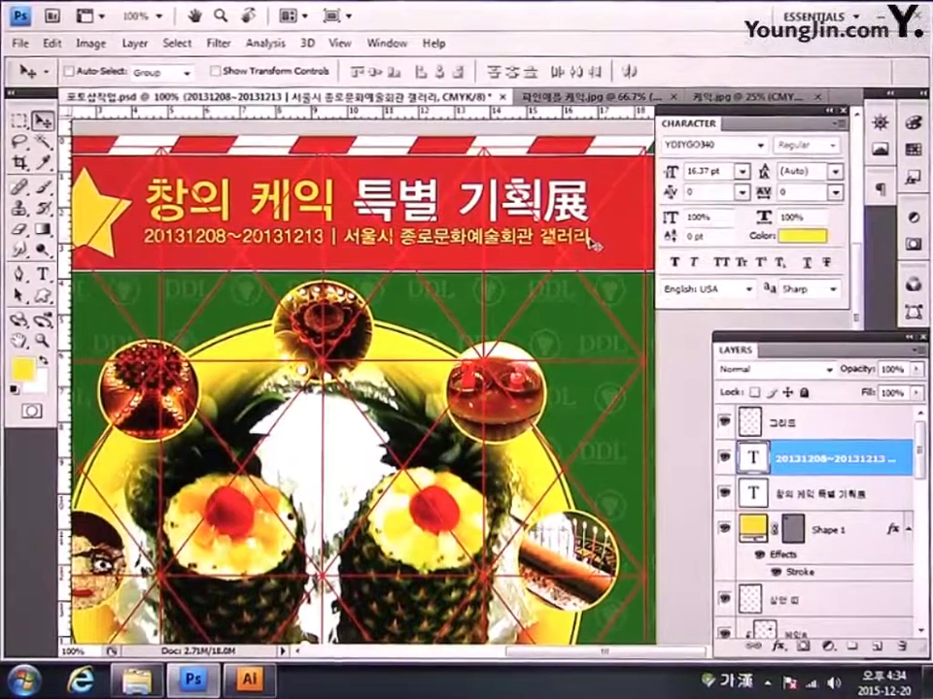
Step: Select the title and date text layers together and shift them slightly lower in the red band
drag(423, 394, 464, 402)
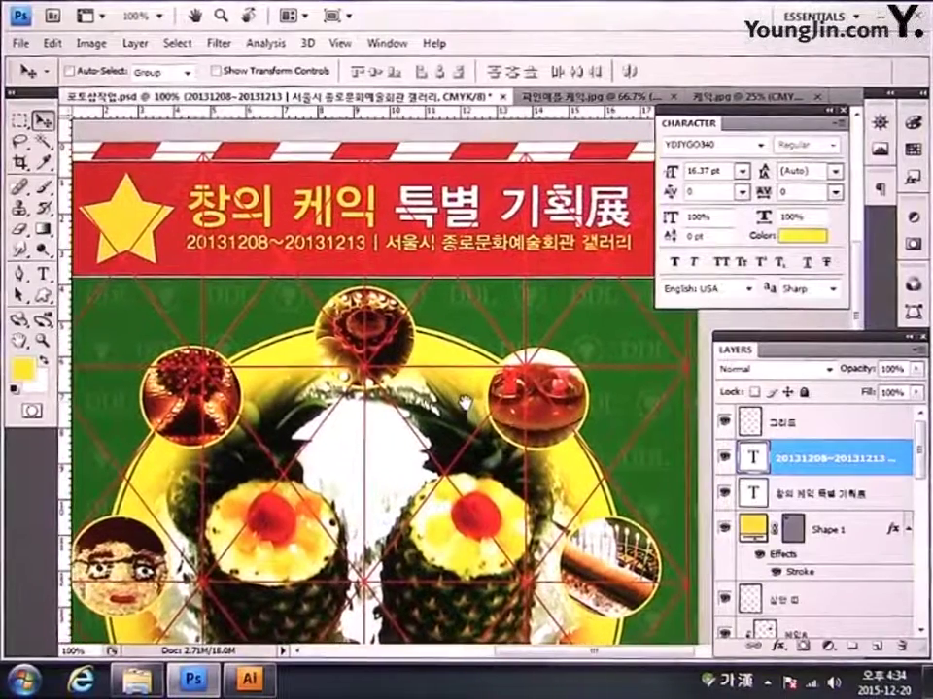
shift+click(850, 494)
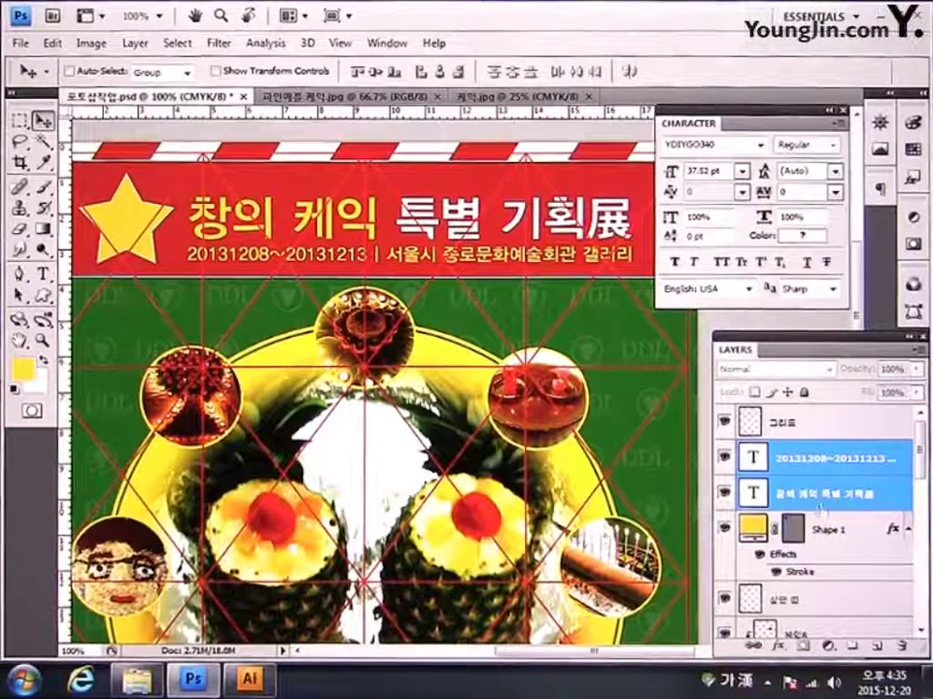
Step: Recolor the whole date and venue line to white
click(834, 492)
click(891, 464)
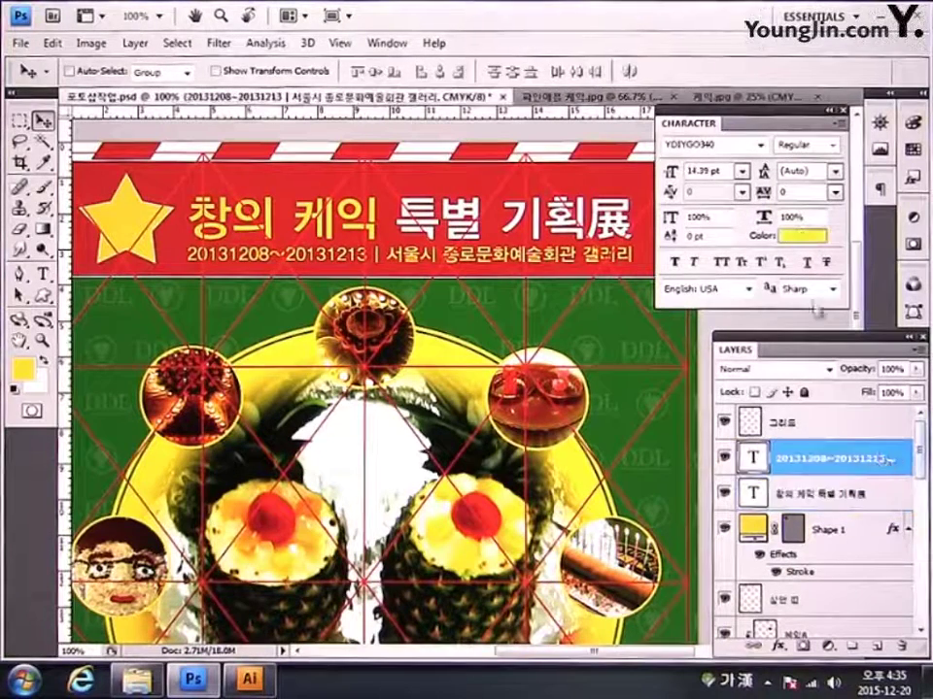
click(802, 235)
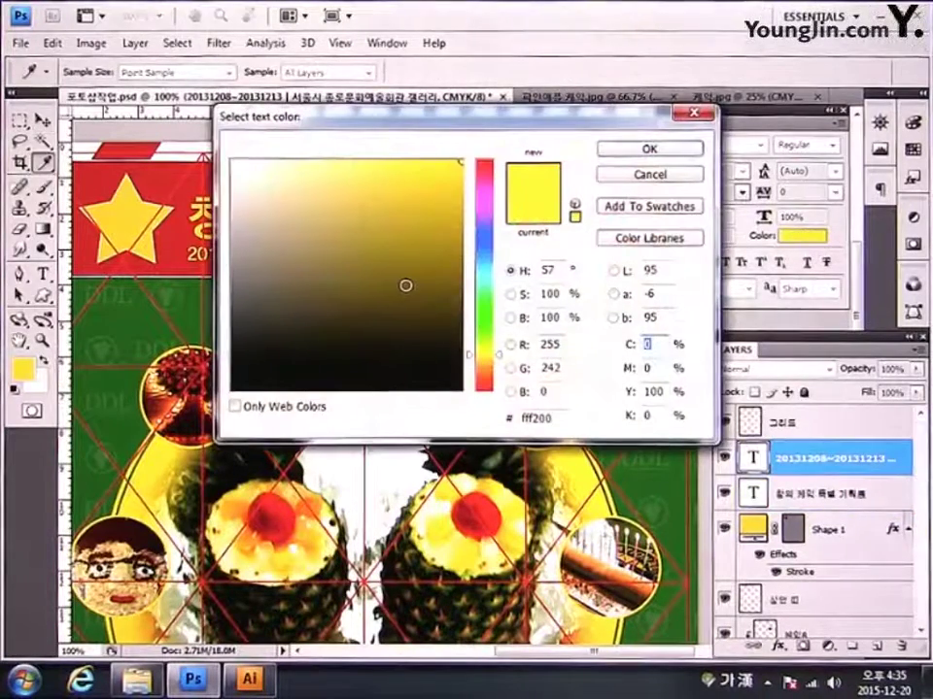
click(150, 119)
click(612, 151)
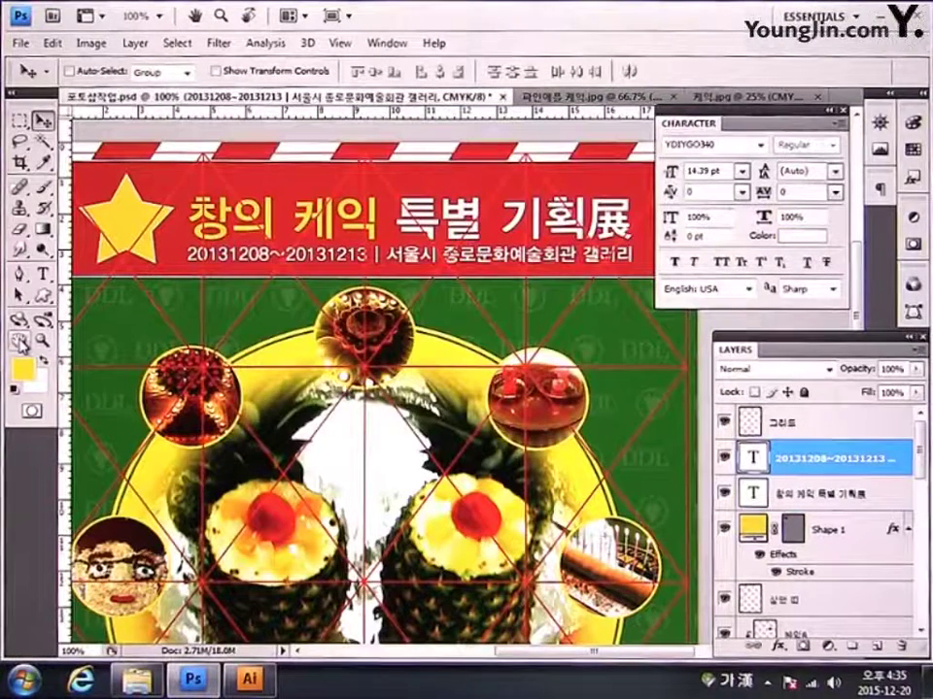
Step: Close the character settings and inspect the poster's header at 100% zoom
double_click(20, 342)
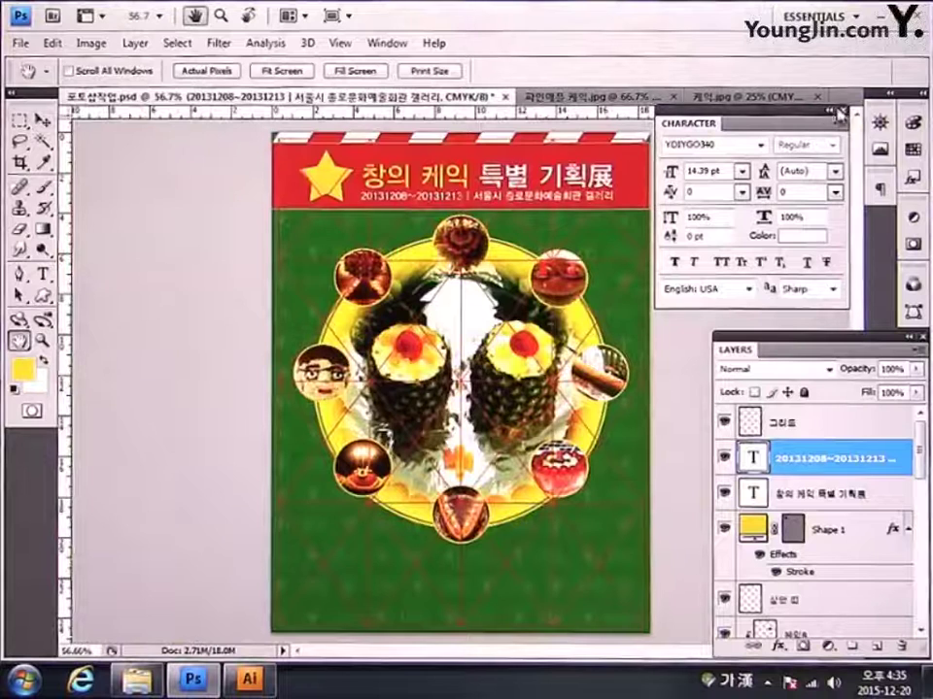
click(842, 114)
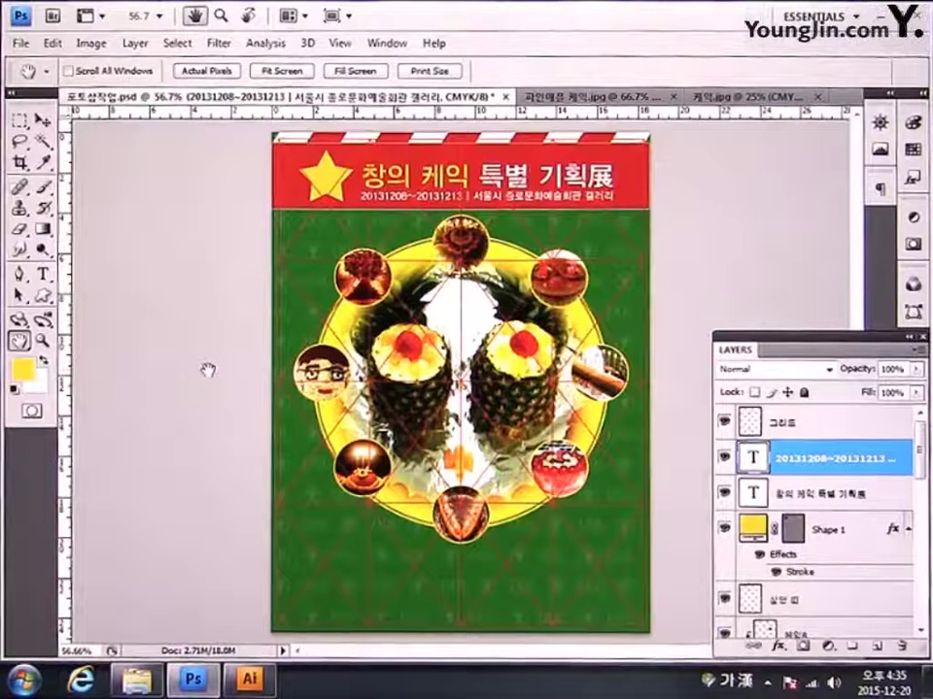
double_click(42, 340)
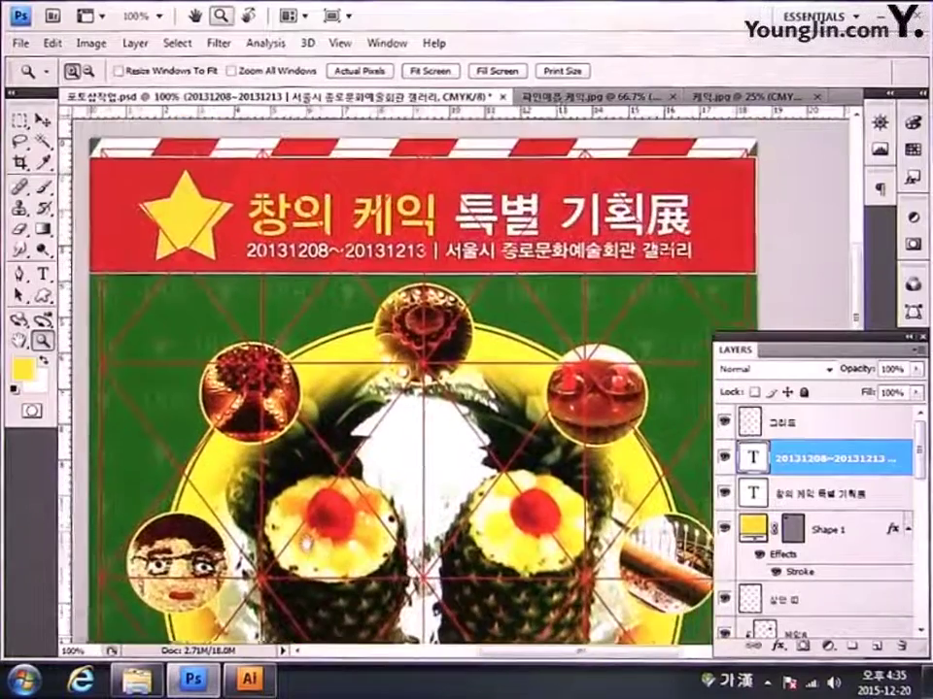
drag(305, 542, 276, 534)
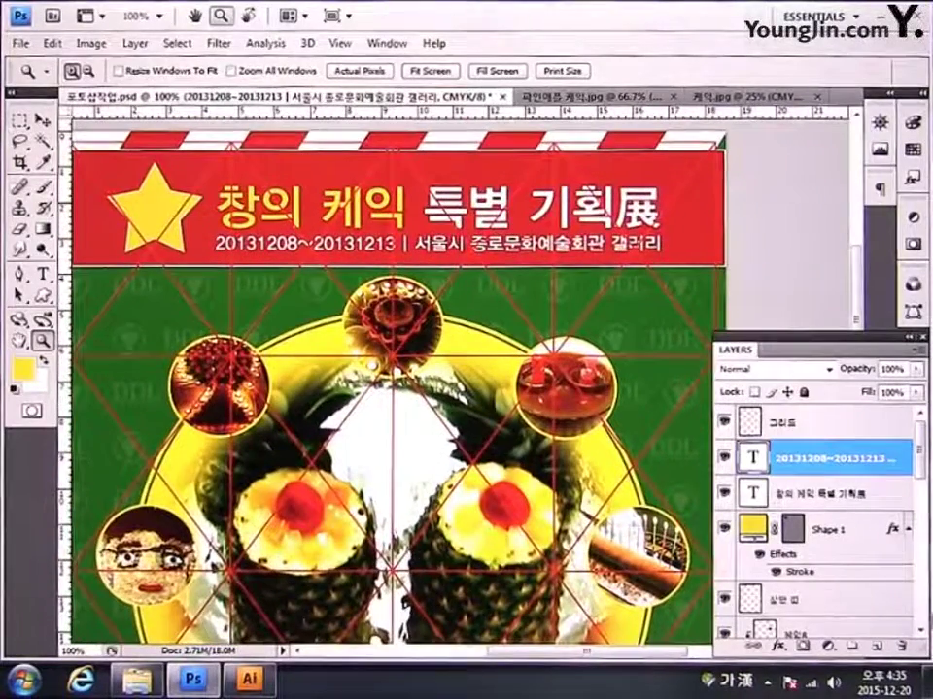
Step: Duplicate the title text layer, hide the original and rasterize the copy
click(844, 504)
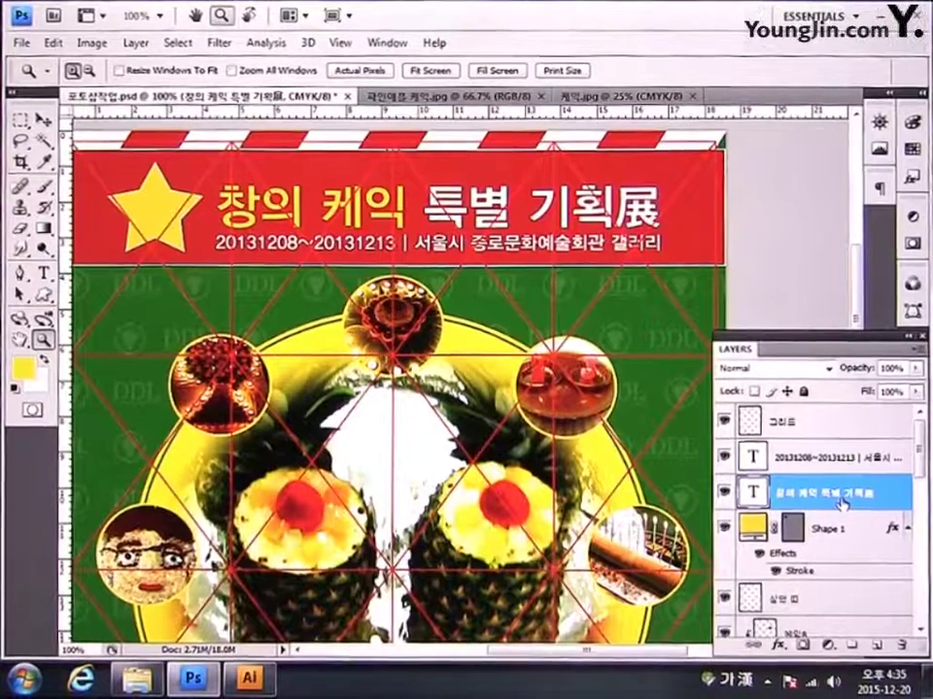
key(ctrl+j)
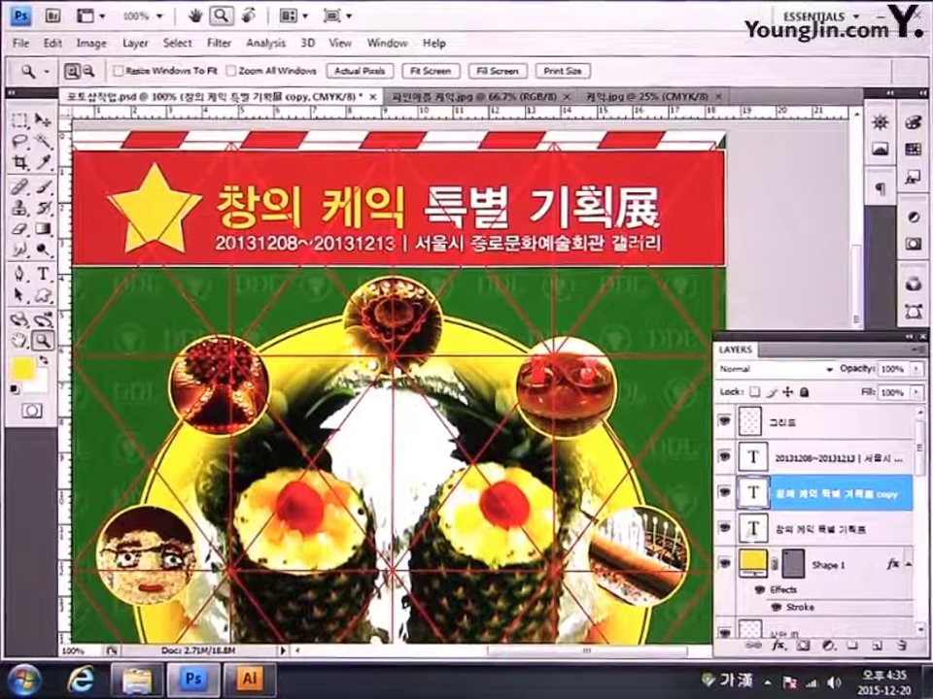
click(723, 530)
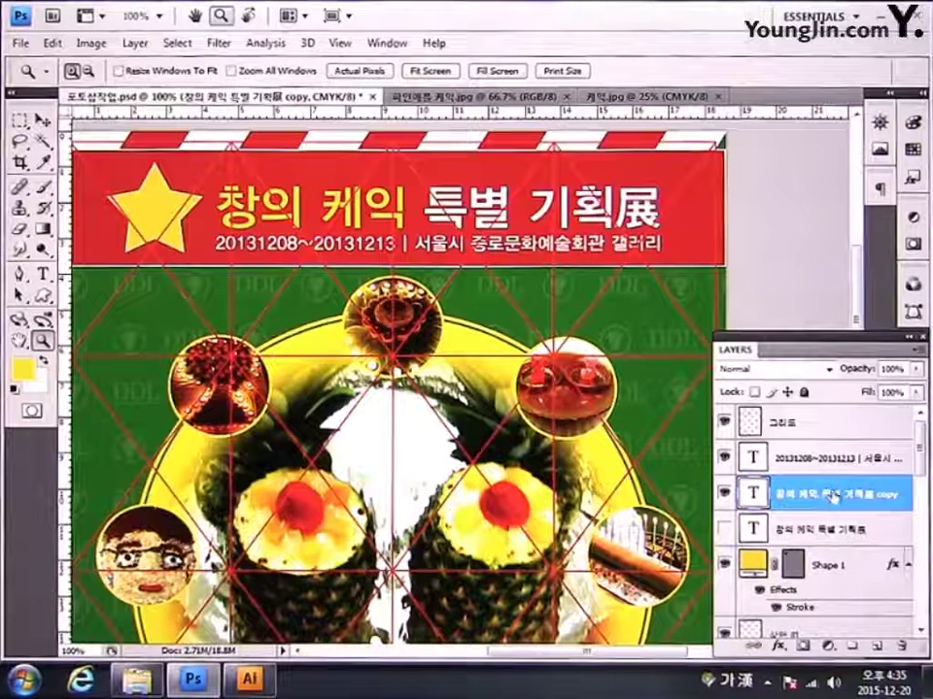
right_click(894, 503)
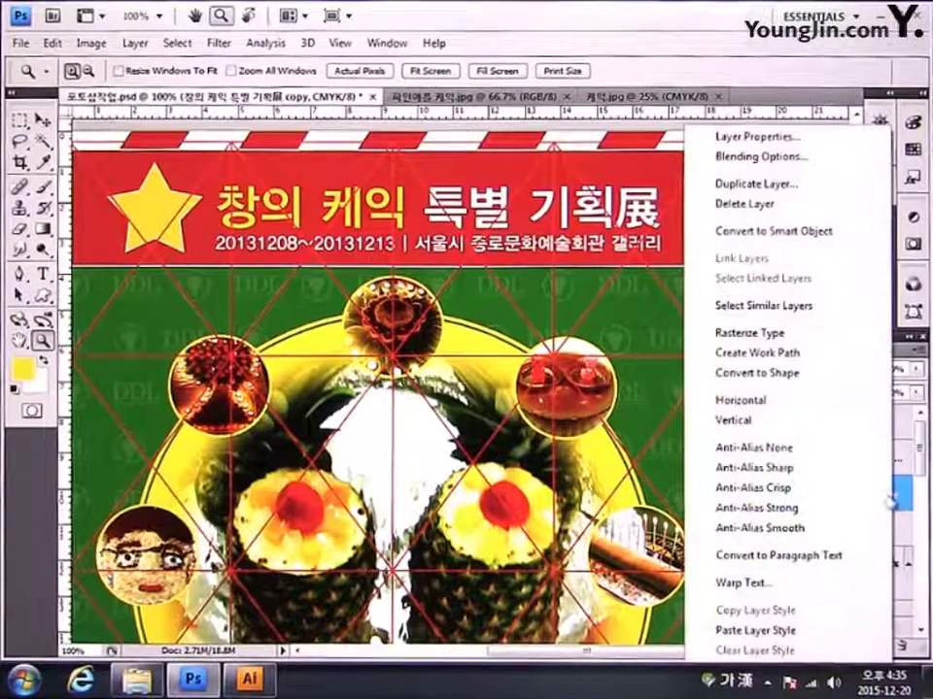
click(819, 335)
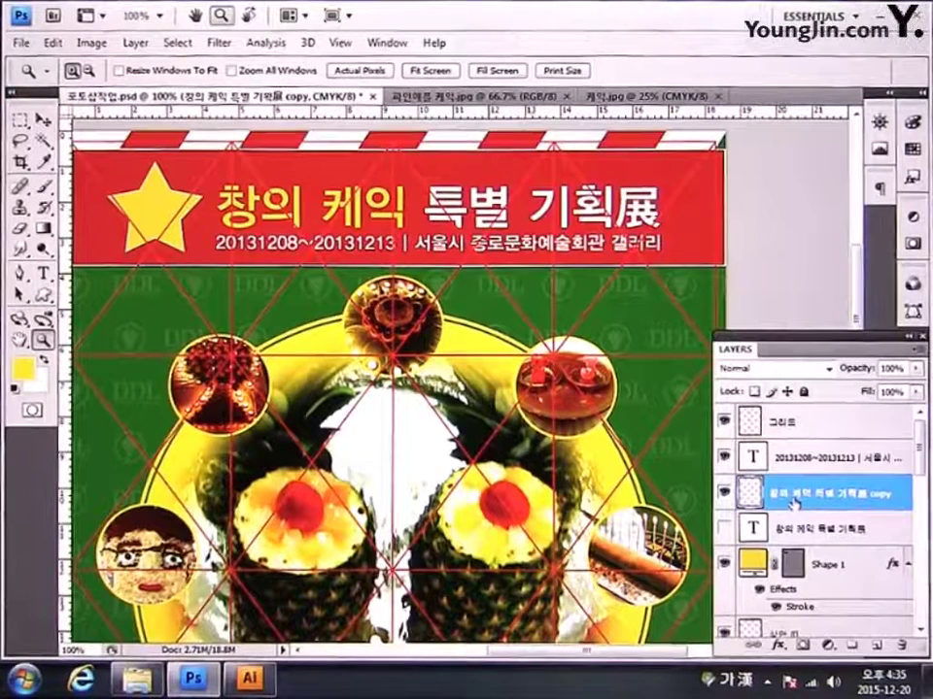
Step: Duplicate the rasterized title layer and rename the lower of the two rasterized layers 창의 케익
key(ctrl+j)
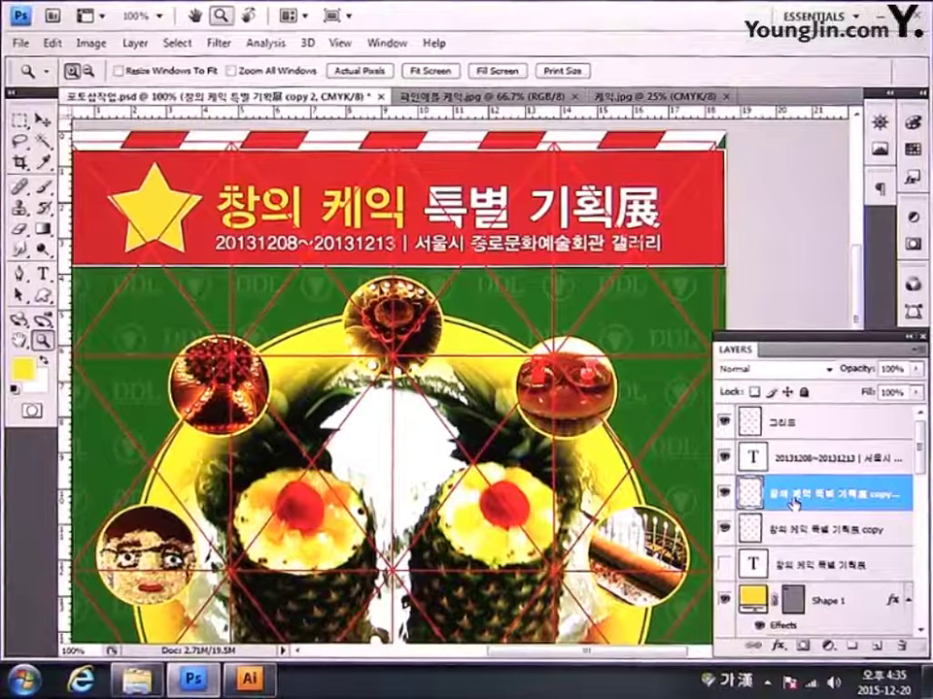
click(812, 536)
double_click(806, 538)
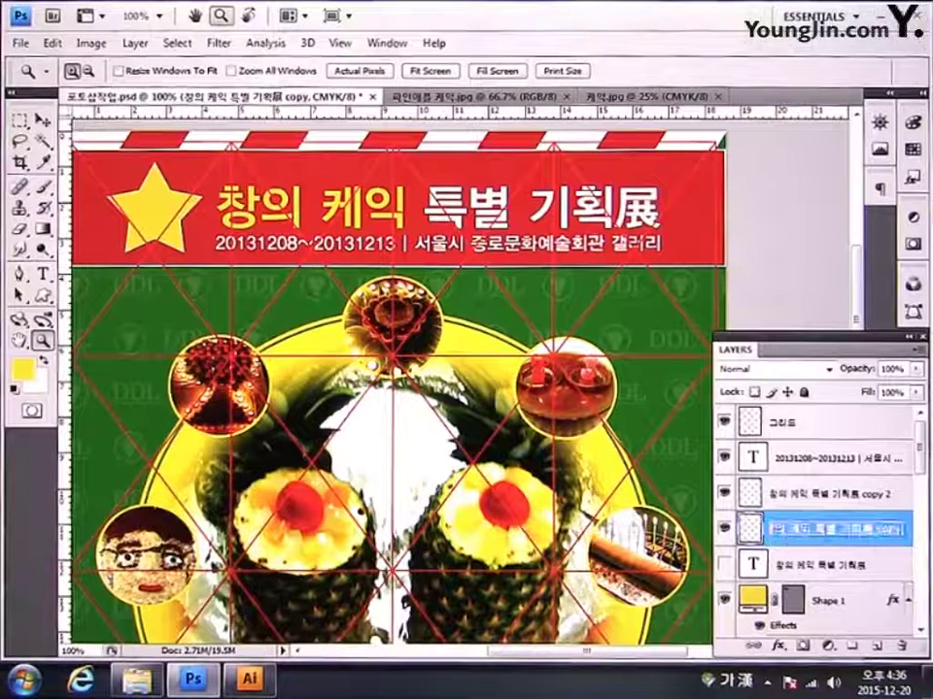
drag(812, 536, 918, 536)
key(BackSpace)
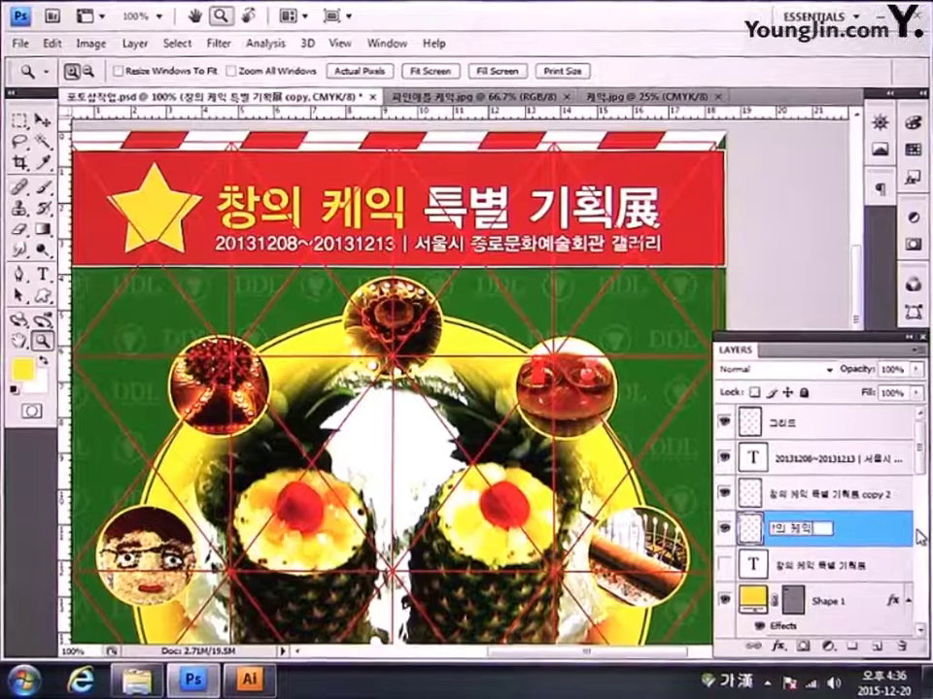
key(Return)
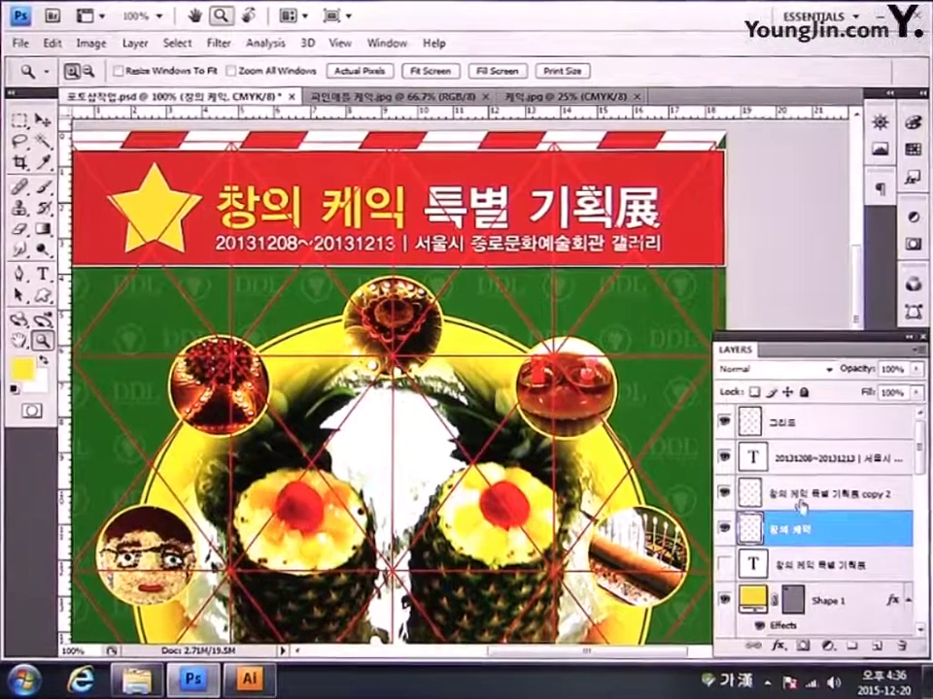
Step: Rename the upper rasterized title layer 특별 기획展
double_click(802, 493)
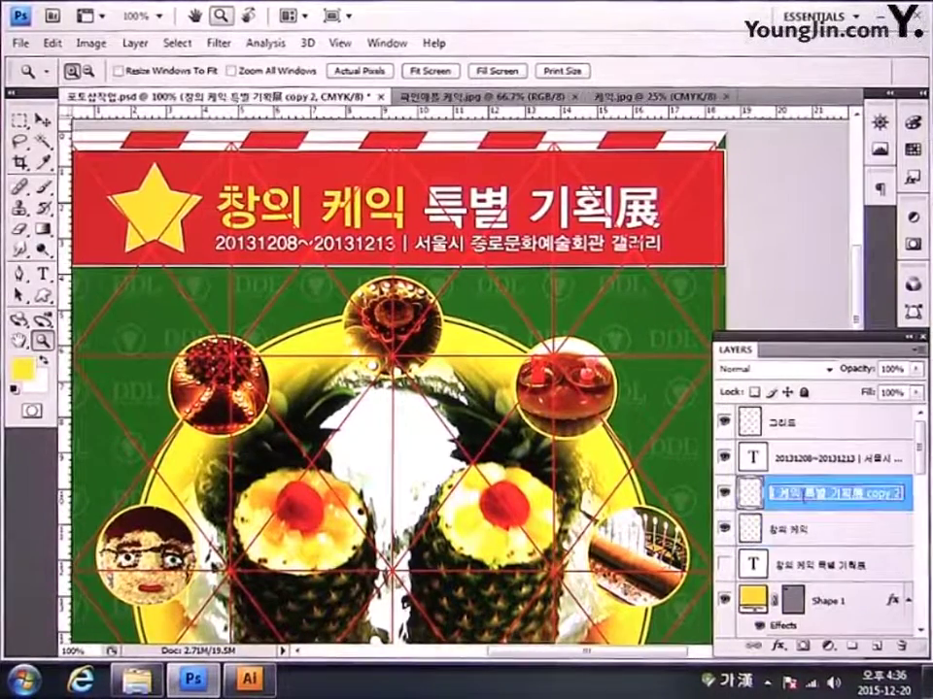
drag(813, 495, 707, 495)
key(BackSpace)
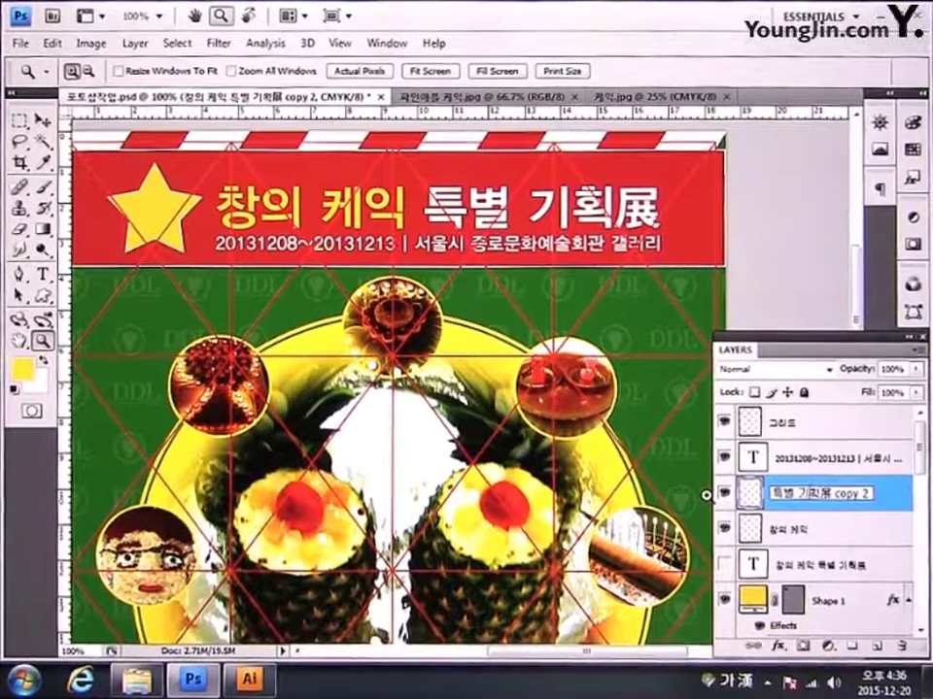
key(End)
key(Left)
key(BackSpace)
key(BackSpace)
key(BackSpace)
key(BackSpace)
key(BackSpace)
key(BackSpace)
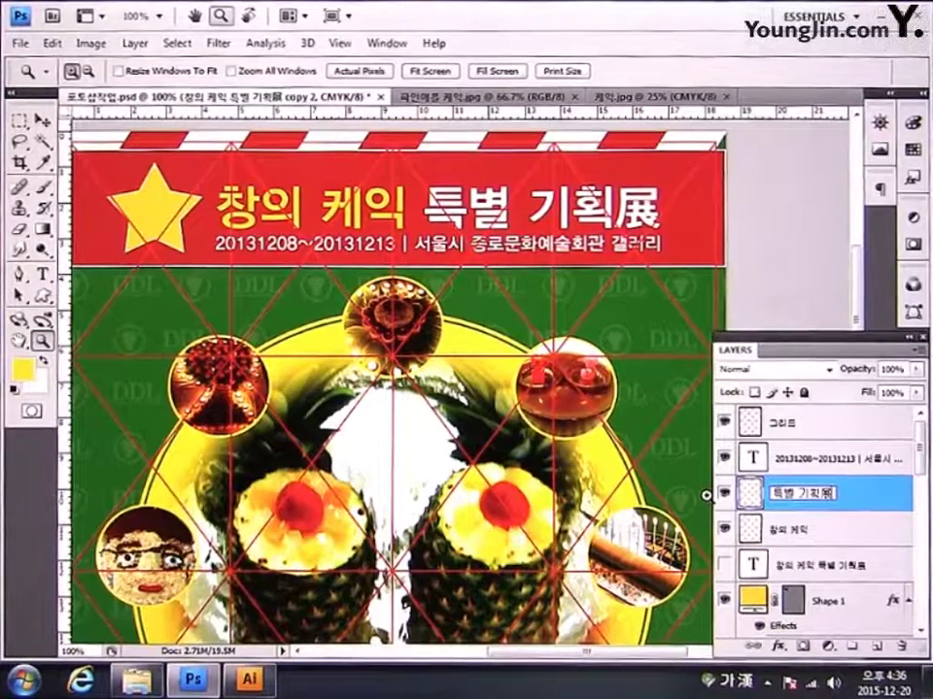
key(Return)
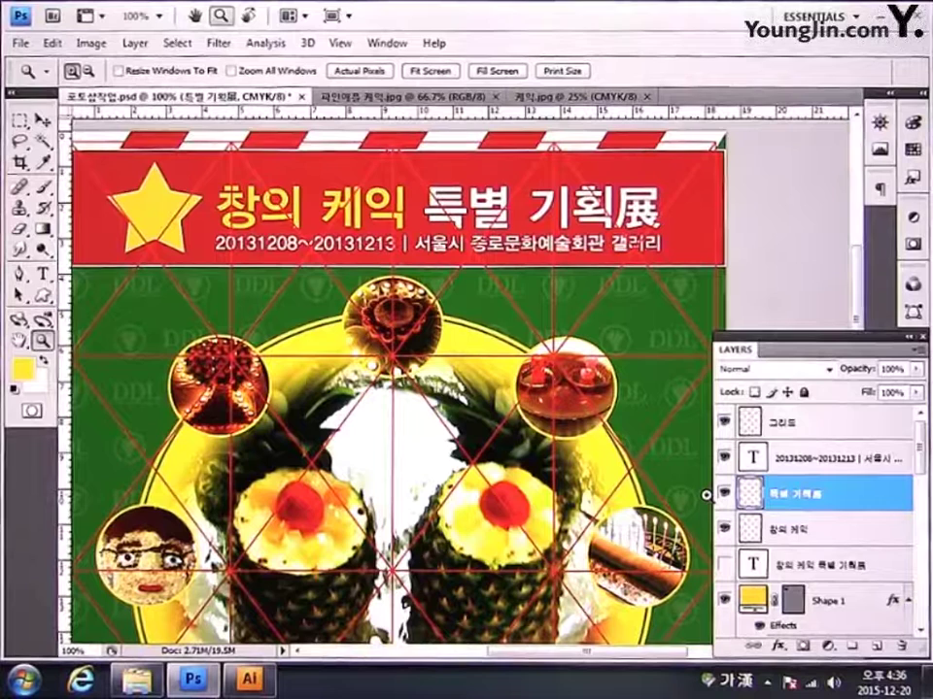
Step: On the 창의 케익 layer, marquee-select the white 특별 기획展 half of the title, delete it and deselect
click(781, 535)
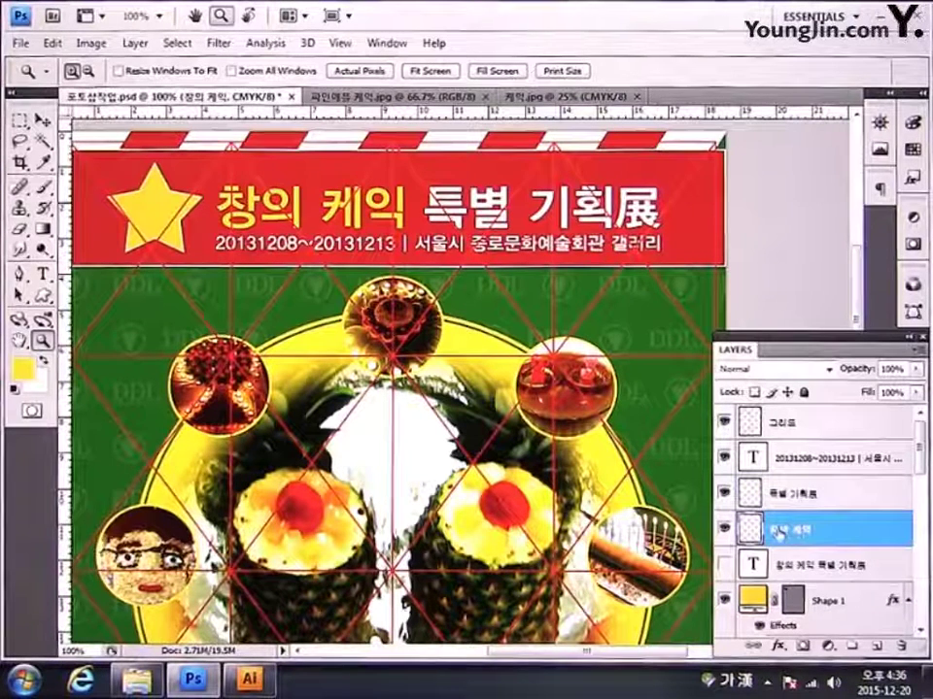
click(19, 120)
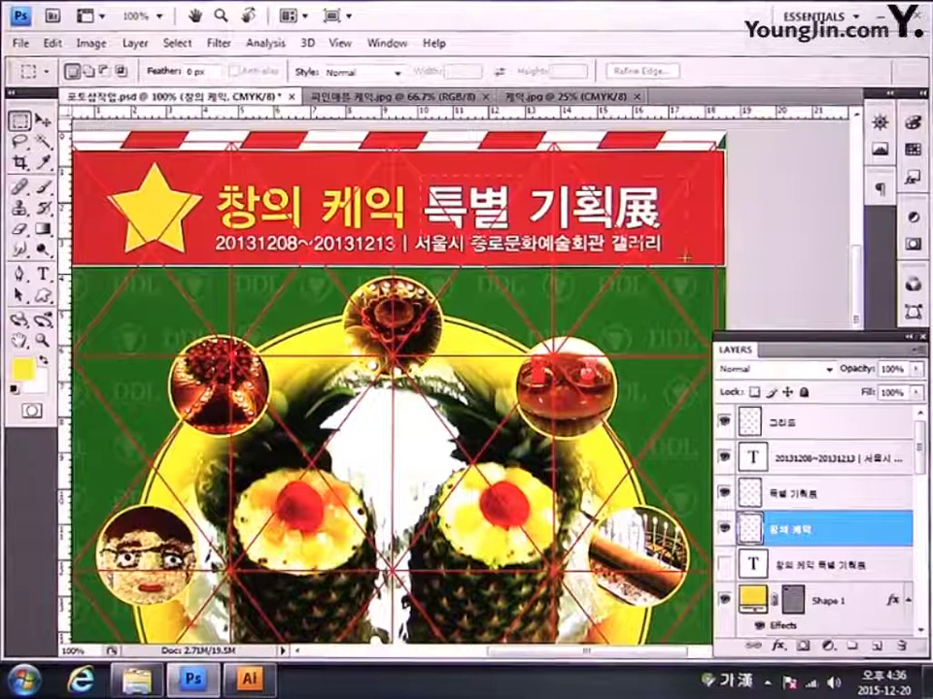
drag(685, 257, 688, 268)
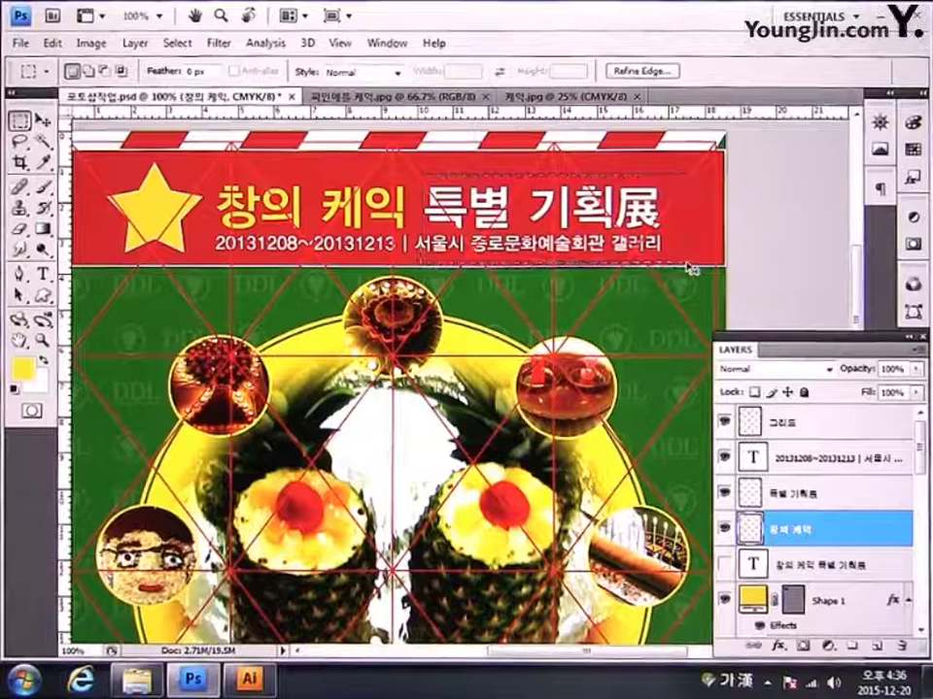
click(689, 268)
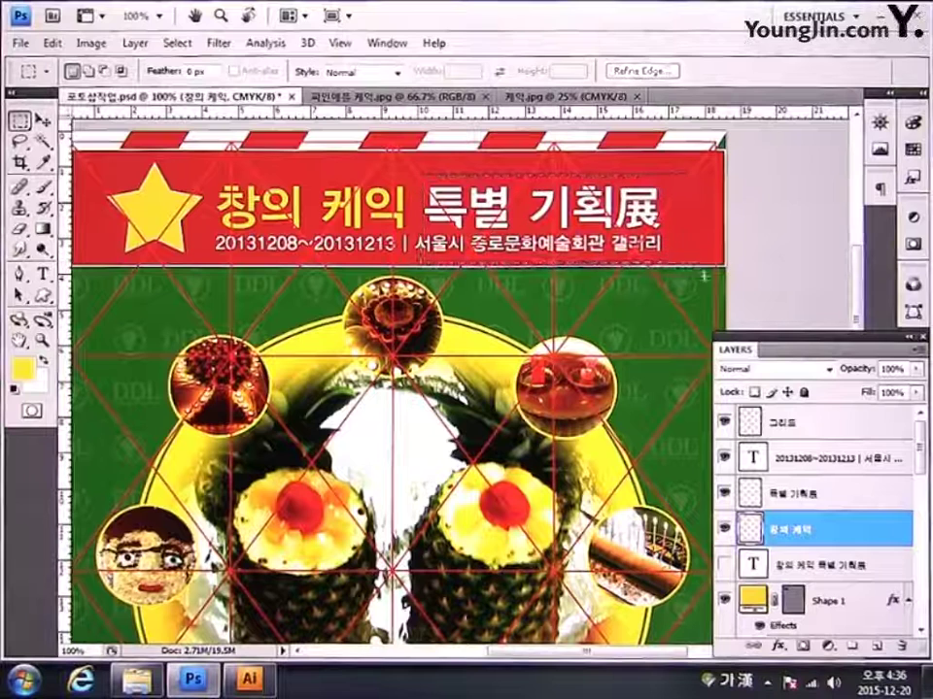
Step: On the 특별 기획展 layer, marquee-select the yellow 창의 케익 half of the title, delete it and deselect
click(806, 495)
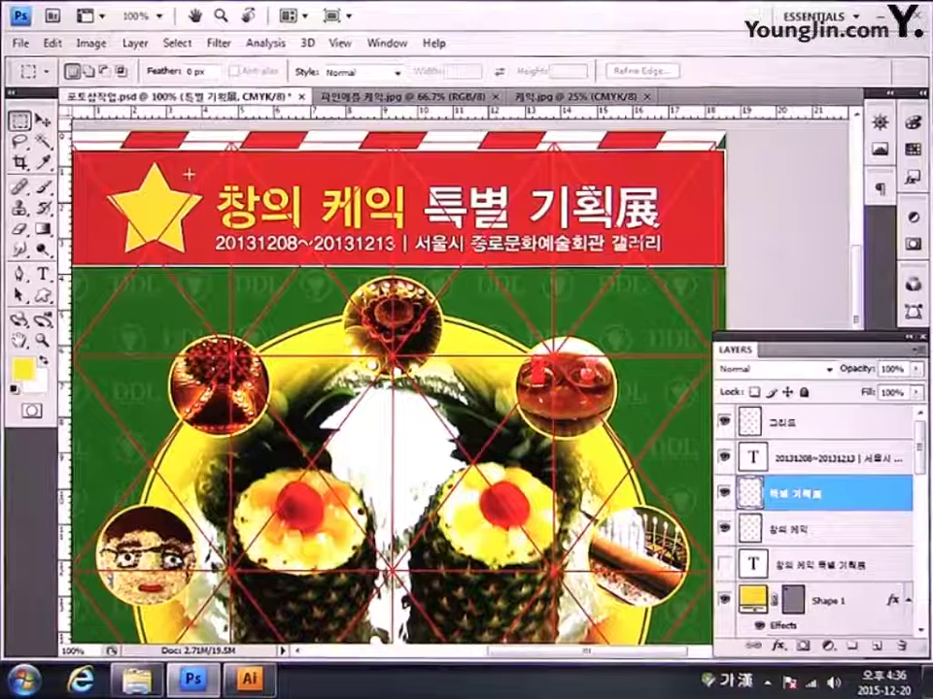
drag(189, 174, 422, 283)
click(422, 282)
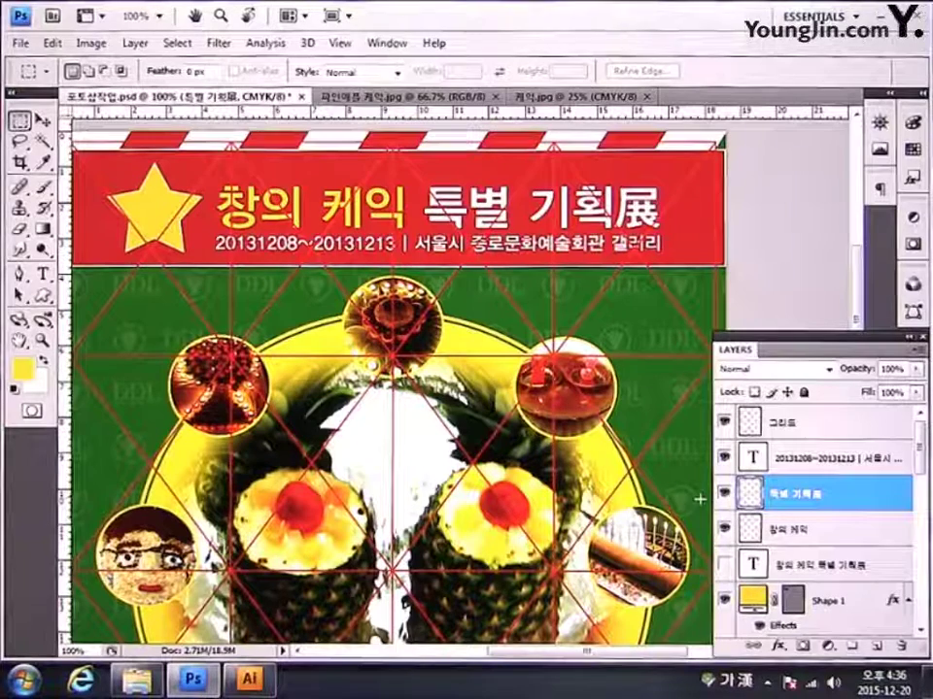
Step: Duplicate the 창의 케익 layer
click(801, 537)
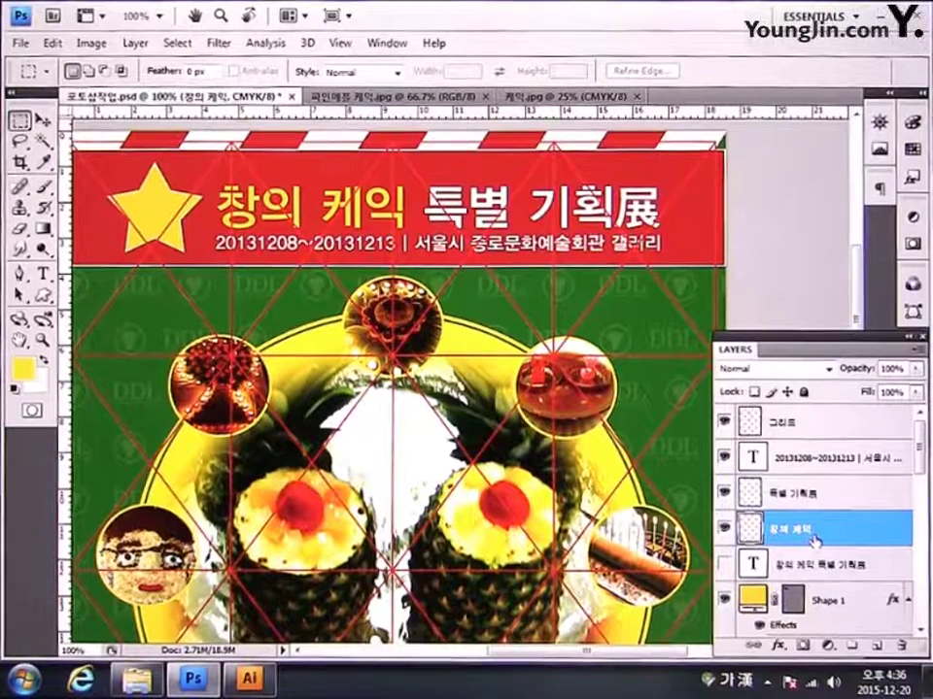
key(ctrl+j)
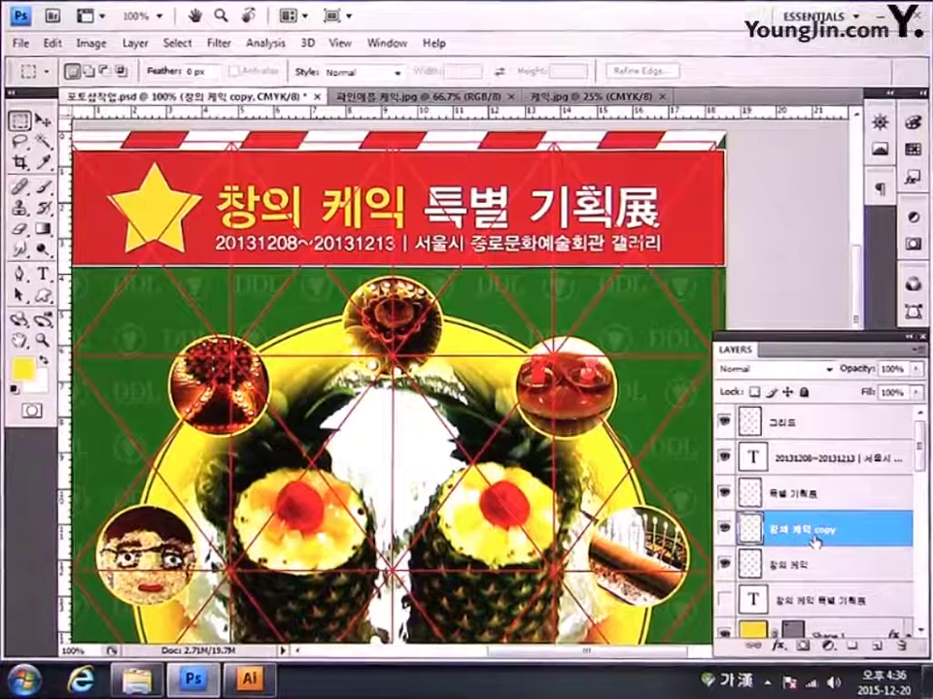
scroll(855, 520, down, 2)
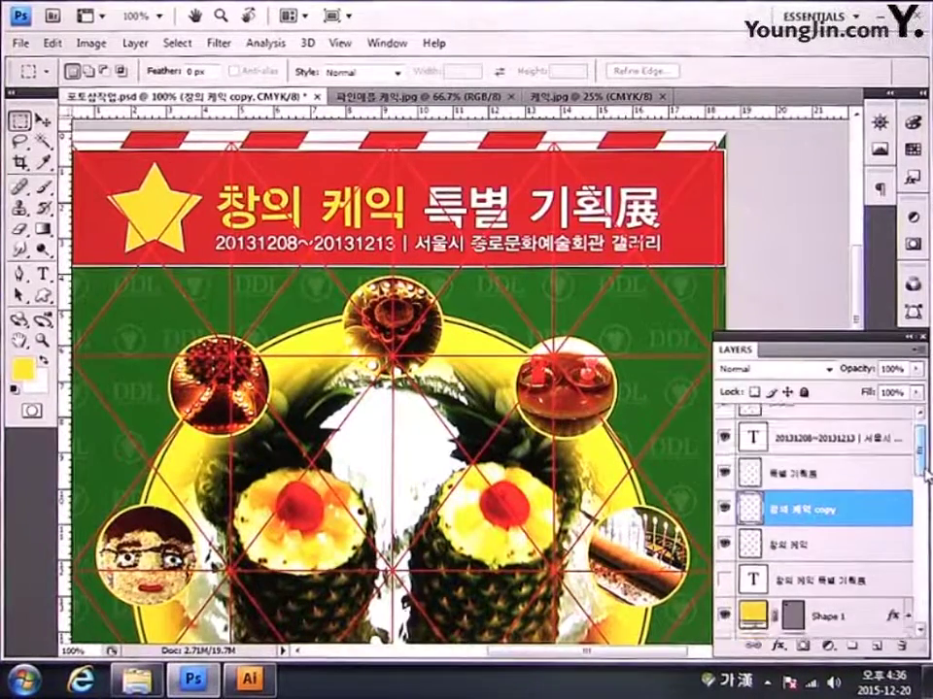
Step: Load the lower 창의 케익 layer's lettering as a selection and expand it by 3 pixels
click(787, 527)
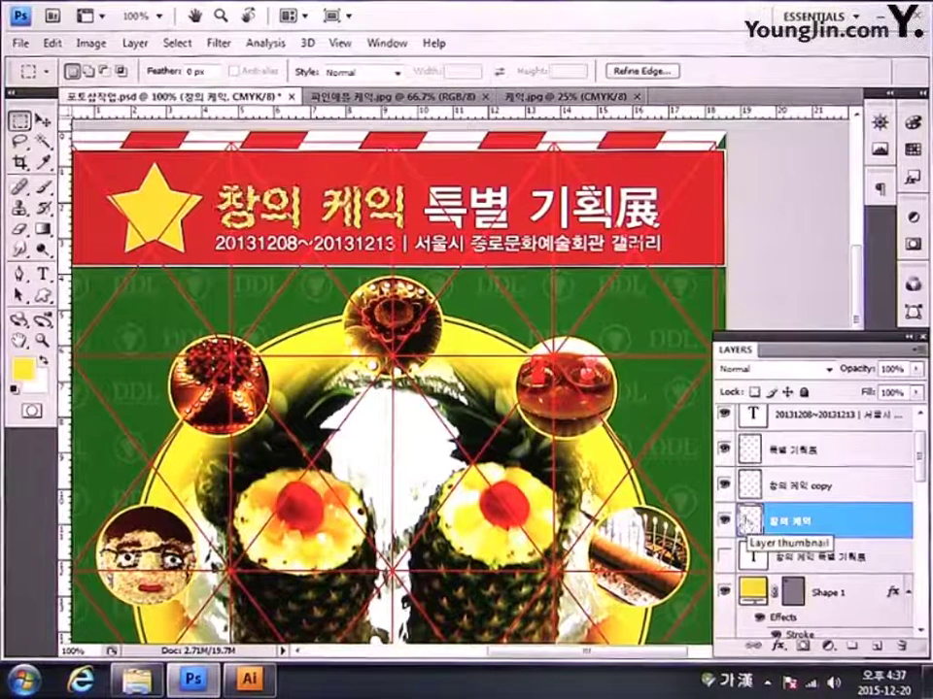
click(178, 43)
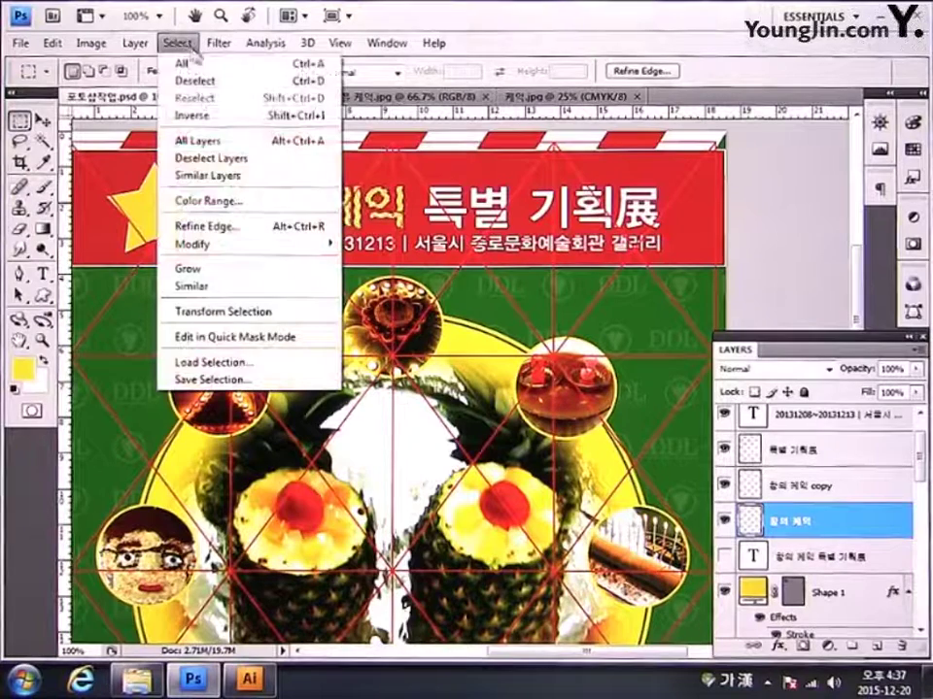
mouse_move(247, 244)
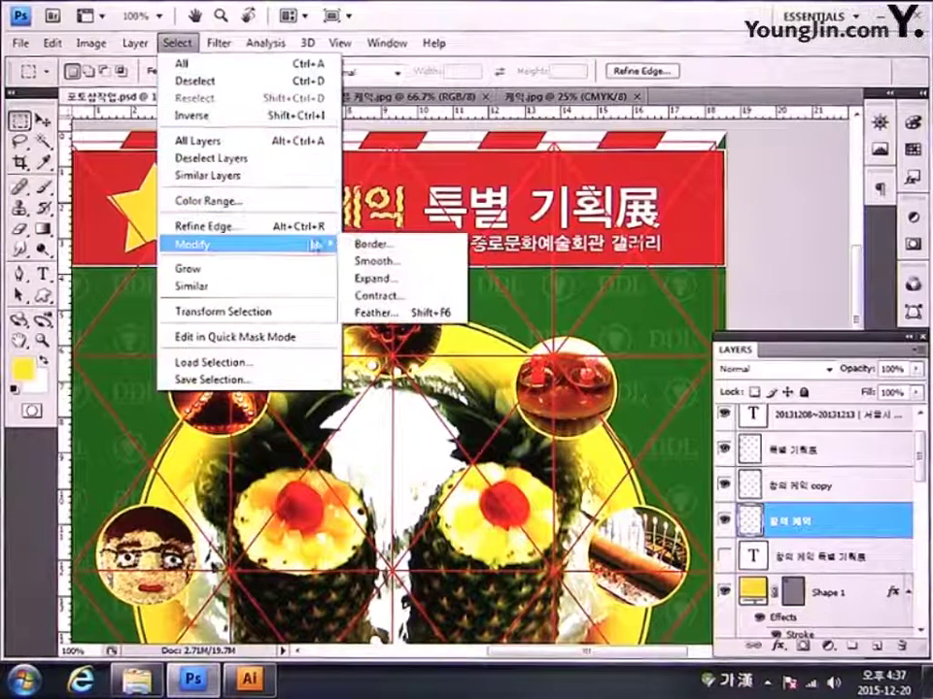
click(379, 279)
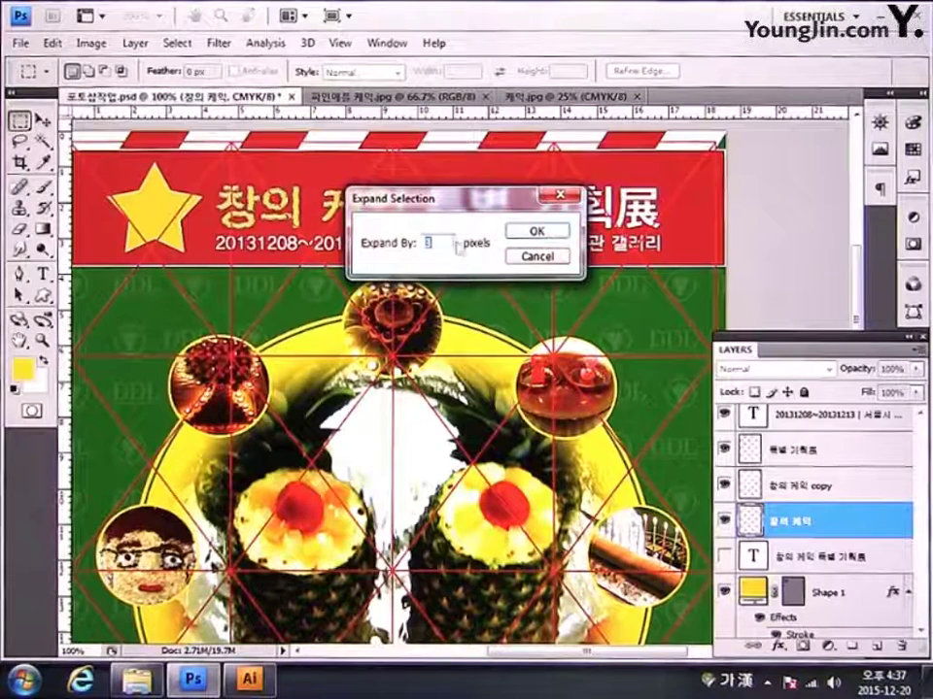
text(3)
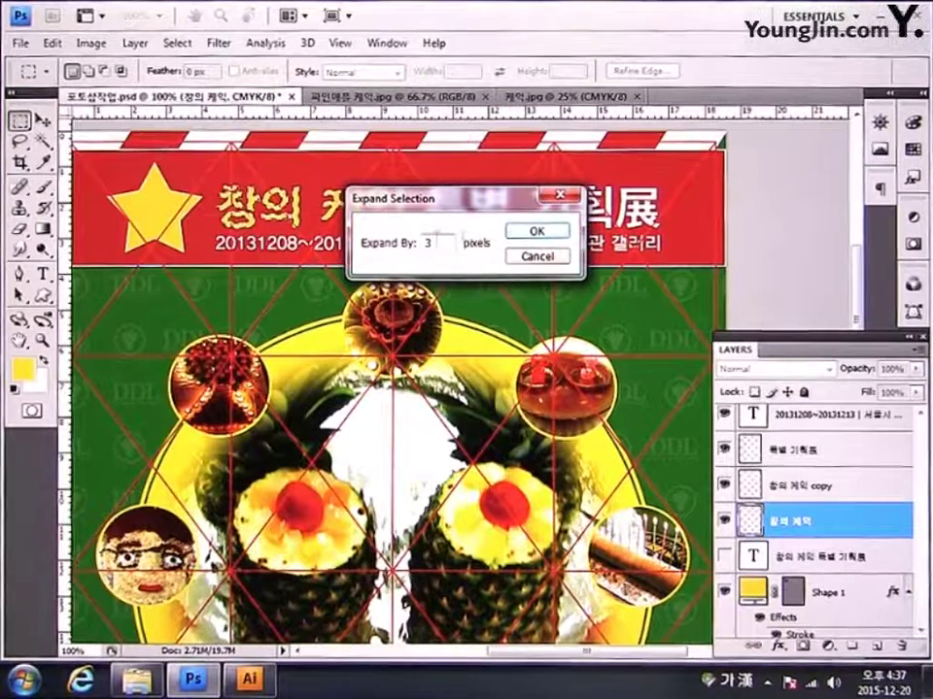
click(529, 230)
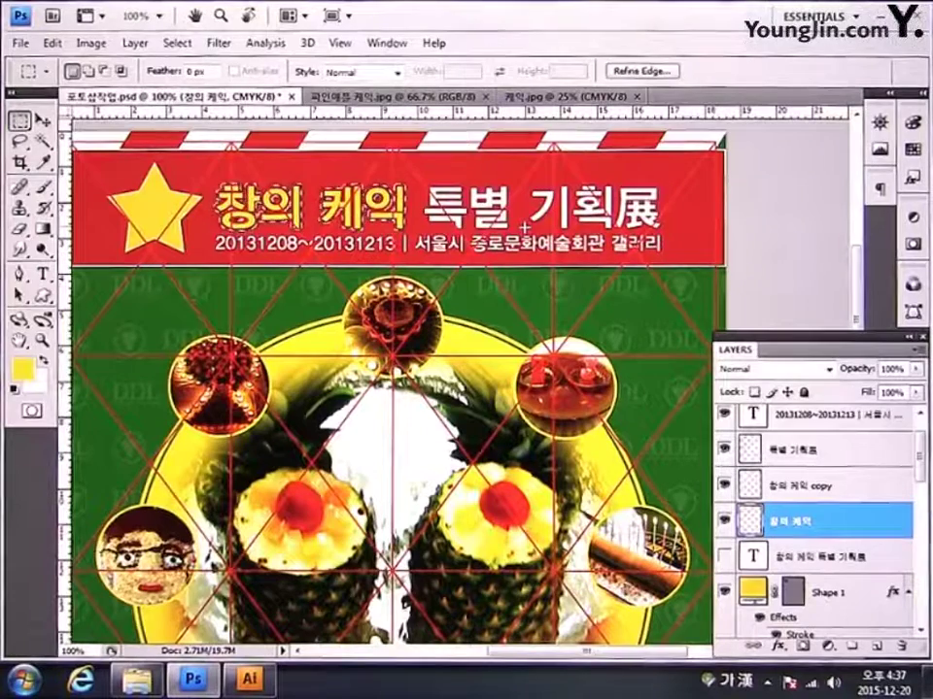
Step: Set the foreground color to a dark red of C 16, M 100, Y 100, K 8
click(21, 369)
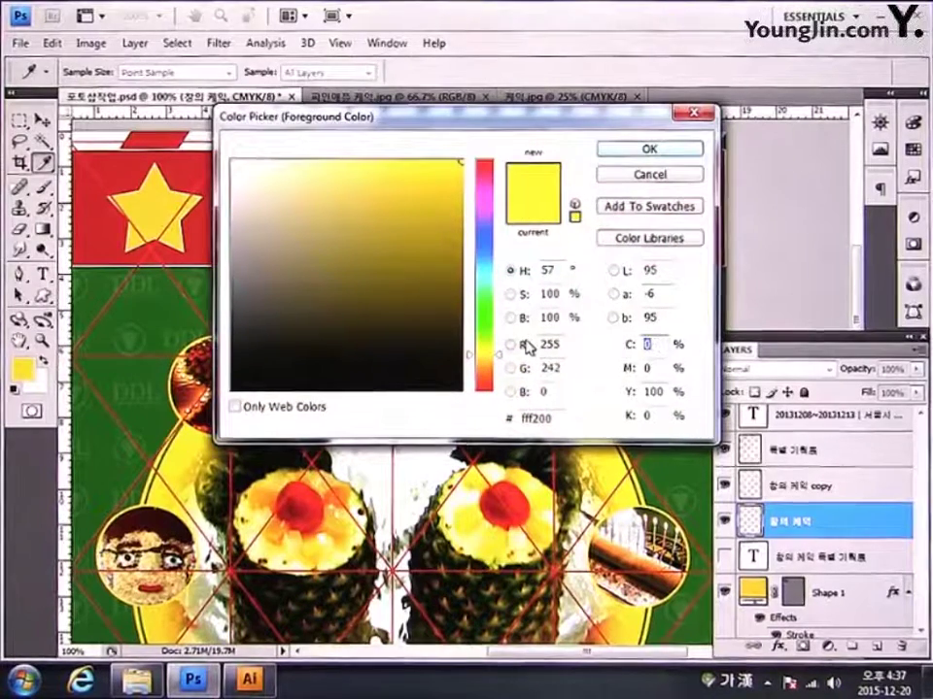
text(16)
key(Tab)
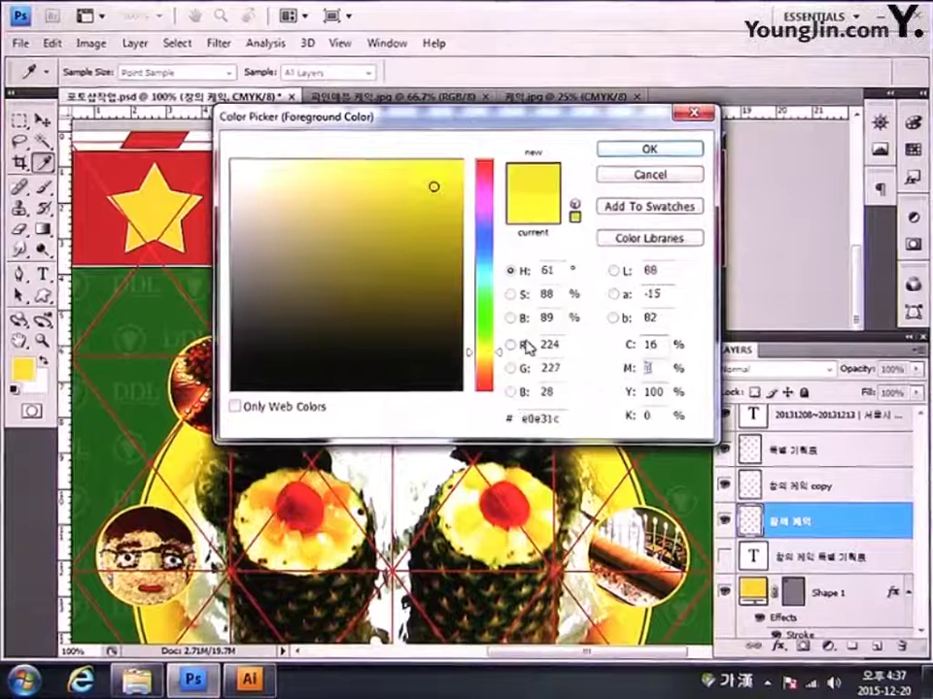
text(100)
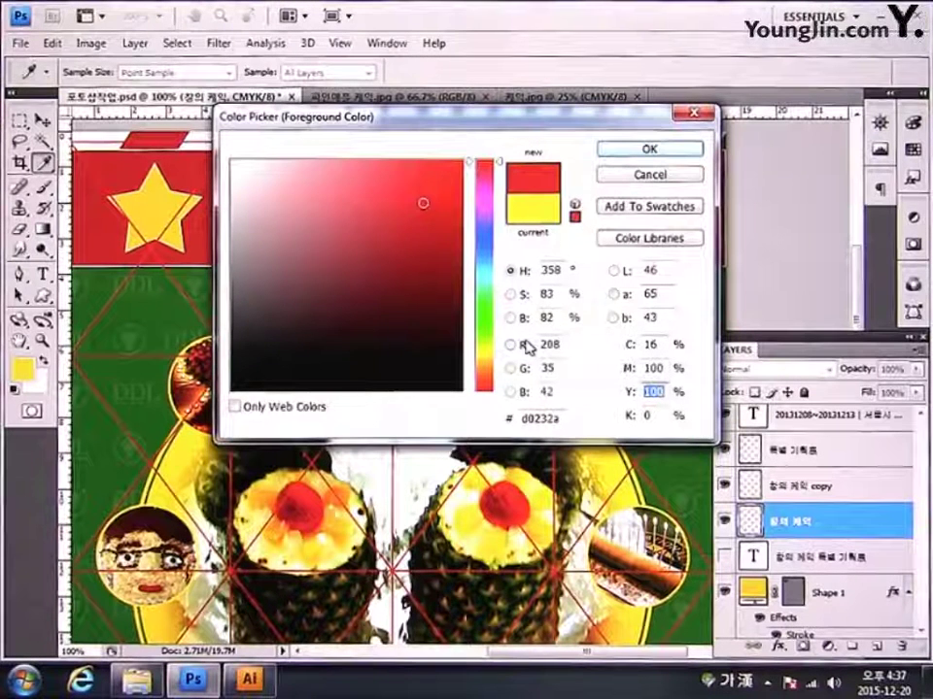
text(100)
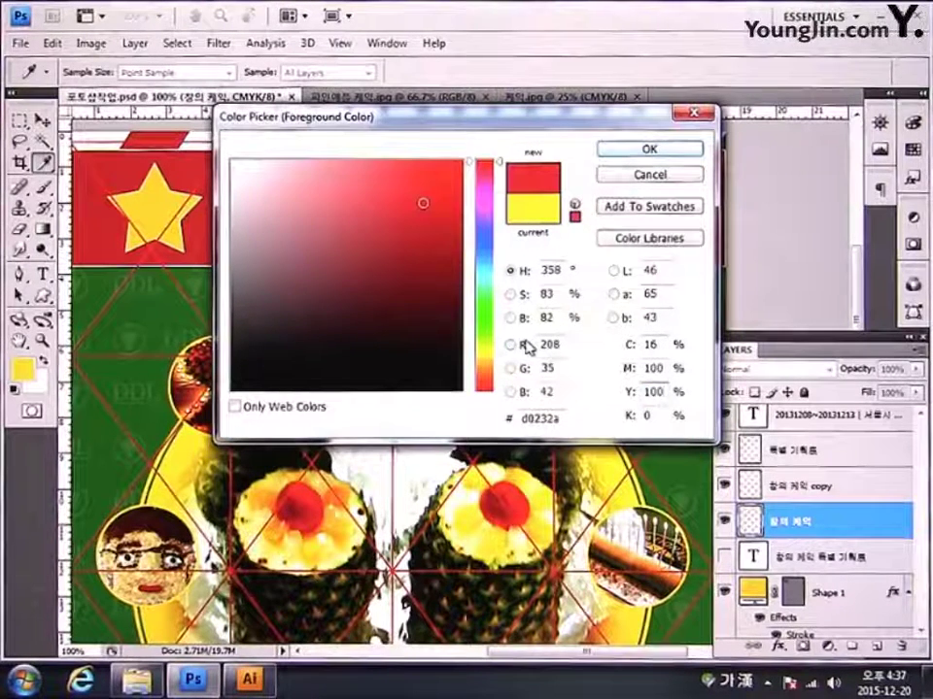
text(8)
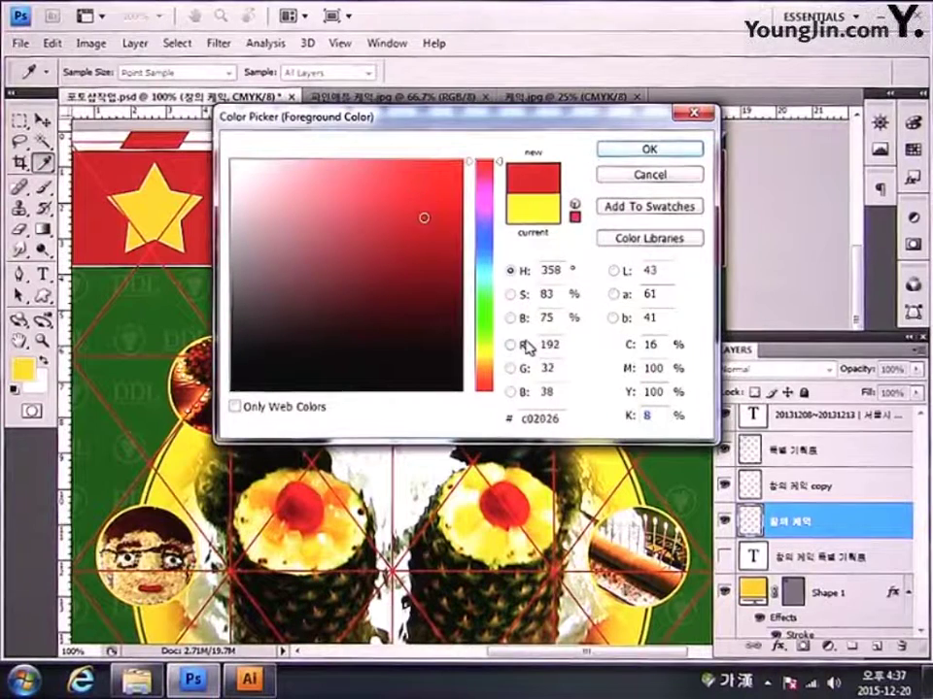
key(Return)
Step: Fill the expanded selection on the lower 창의 케익 layer with the dark red foreground color and deselect
key(m)
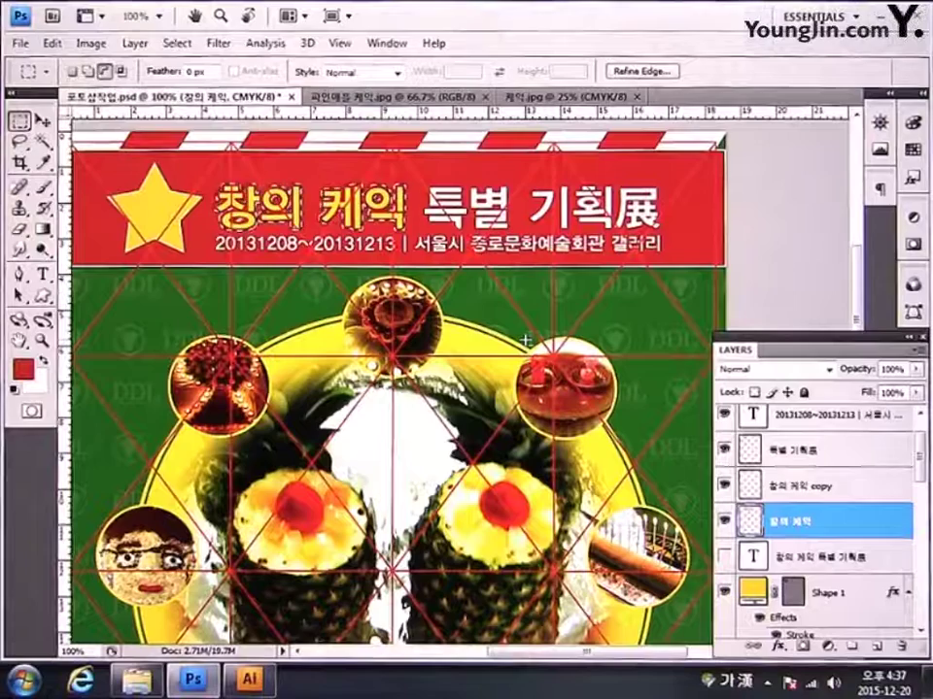
key(shift+alt)
key(ctrl+d)
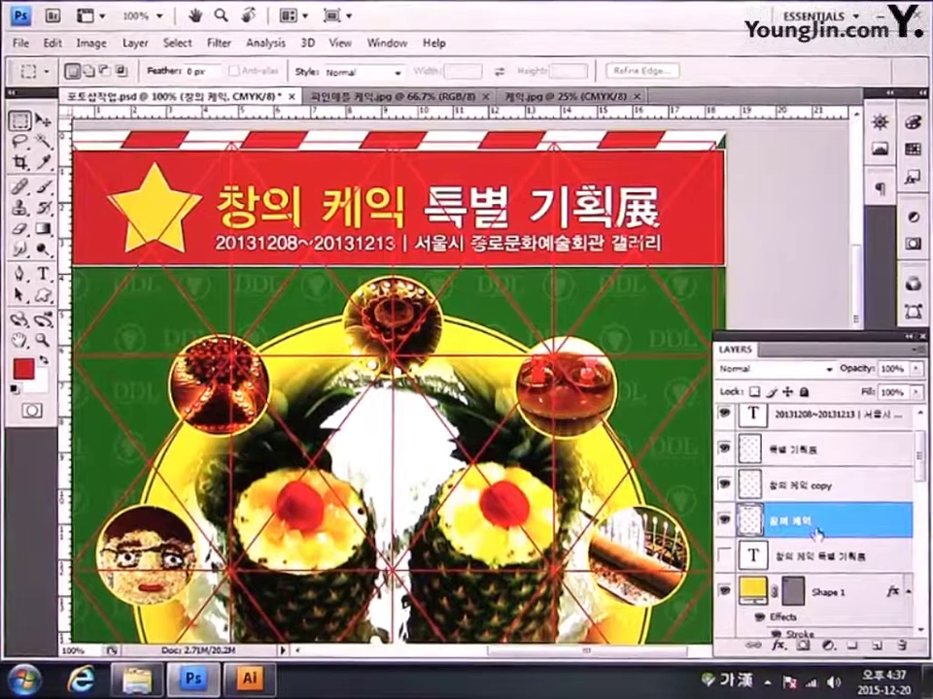
Step: Duplicate the dark red 창의 케익 layer and expand a selection of the copy's lettering by 3 pixels
key(ctrl+j)
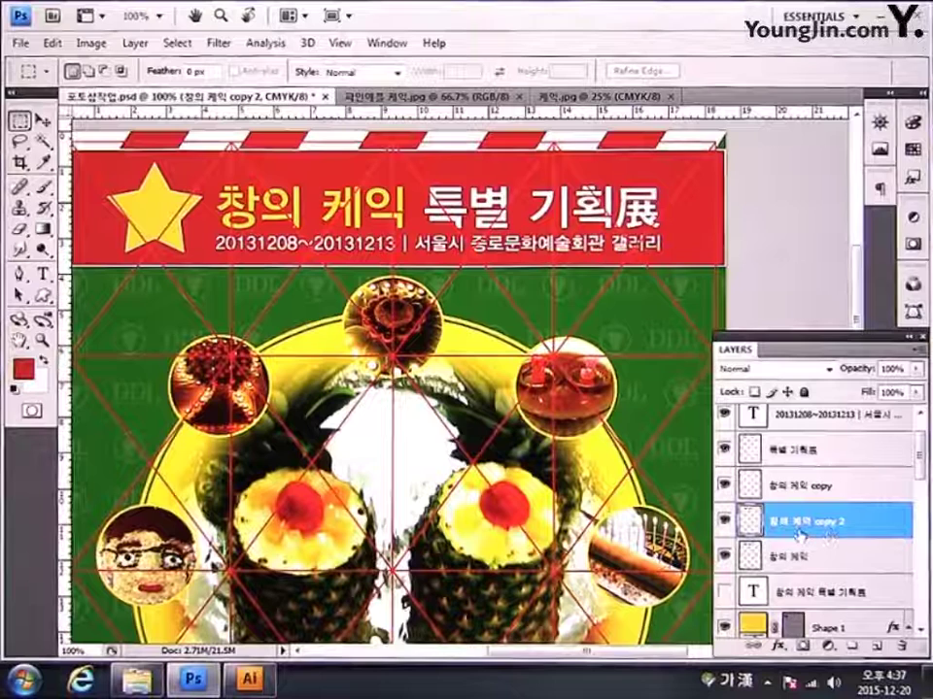
ctrl+click(750, 519)
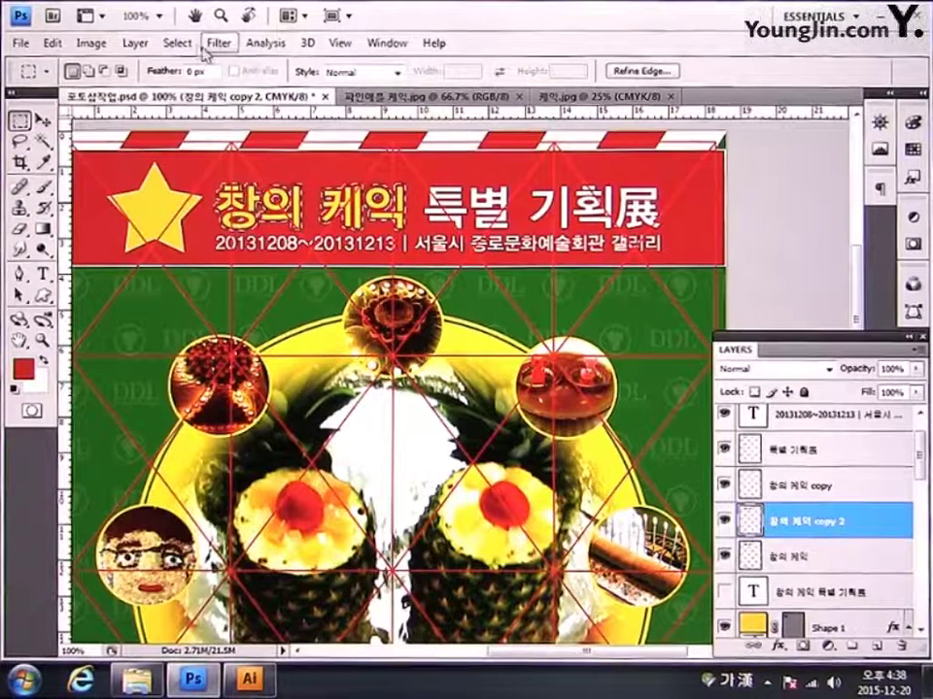
click(177, 43)
mouse_move(233, 251)
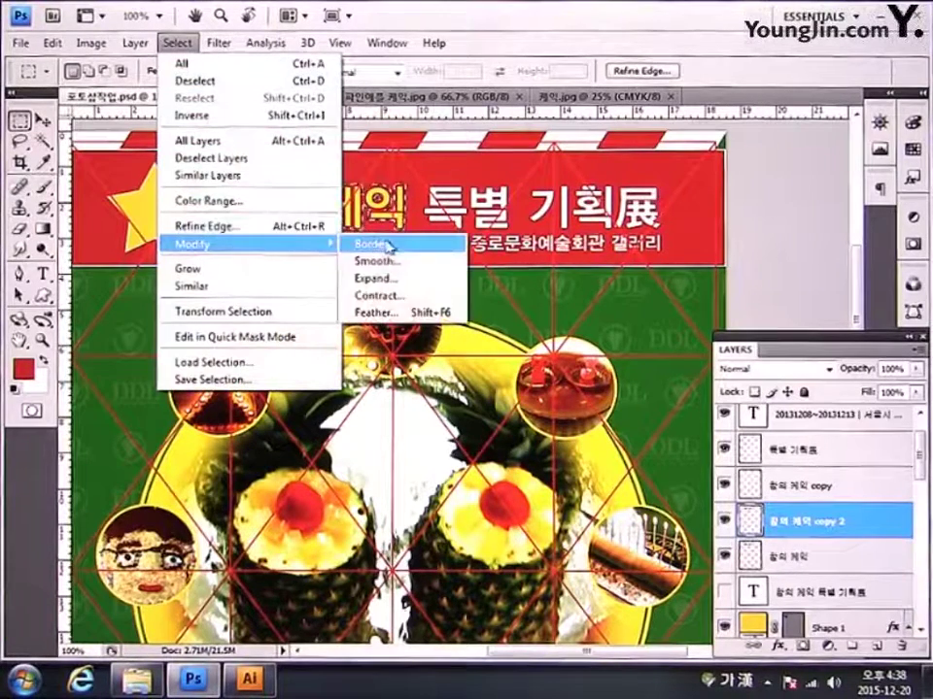
click(389, 278)
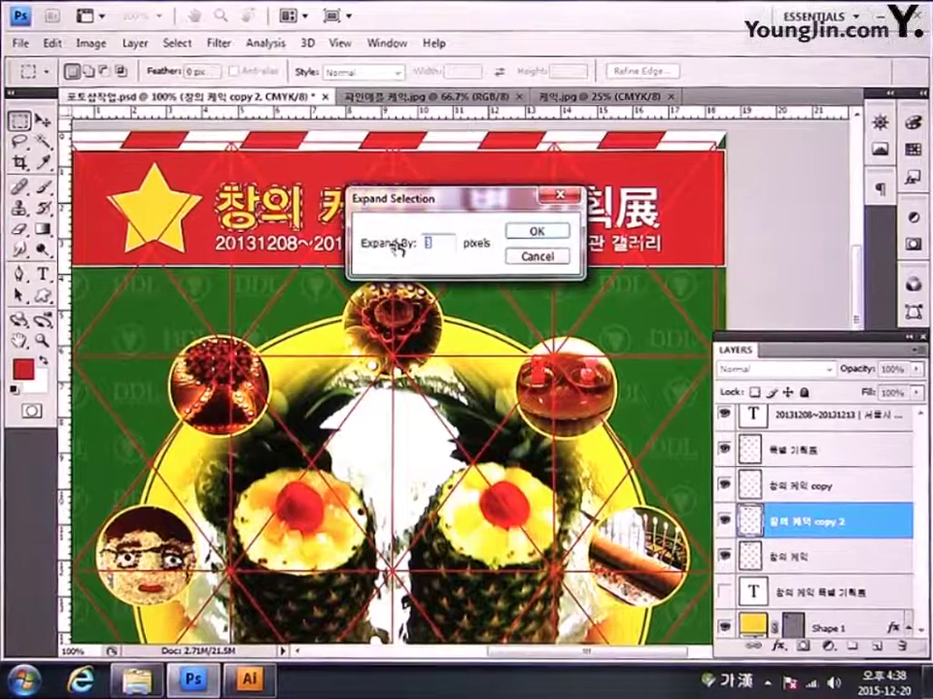
text(3)
key(Return)
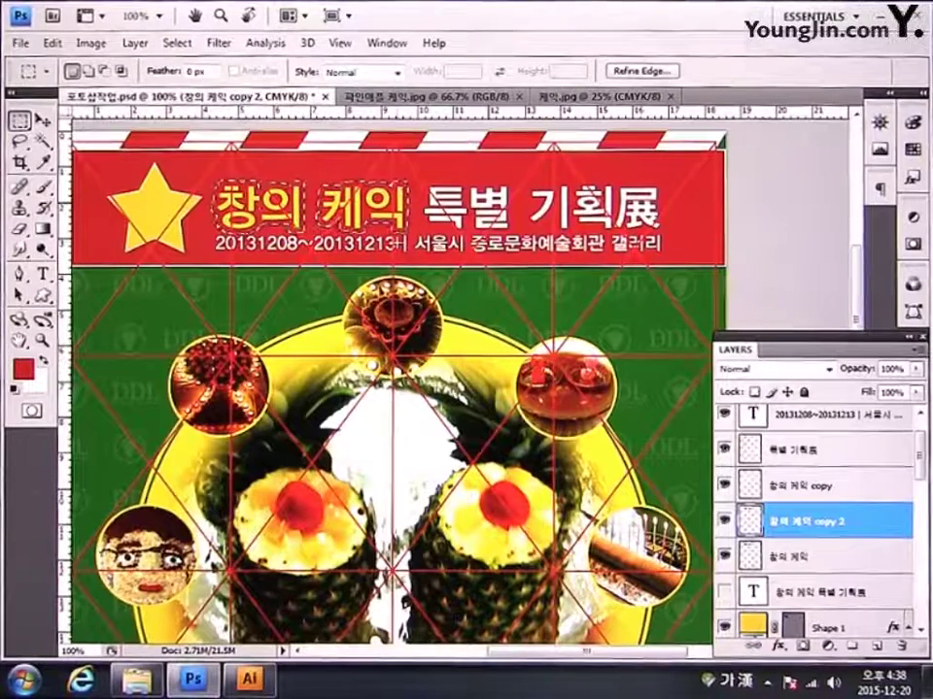
Step: Set the foreground color to an orange of C 0, M 50, Y 100
click(23, 368)
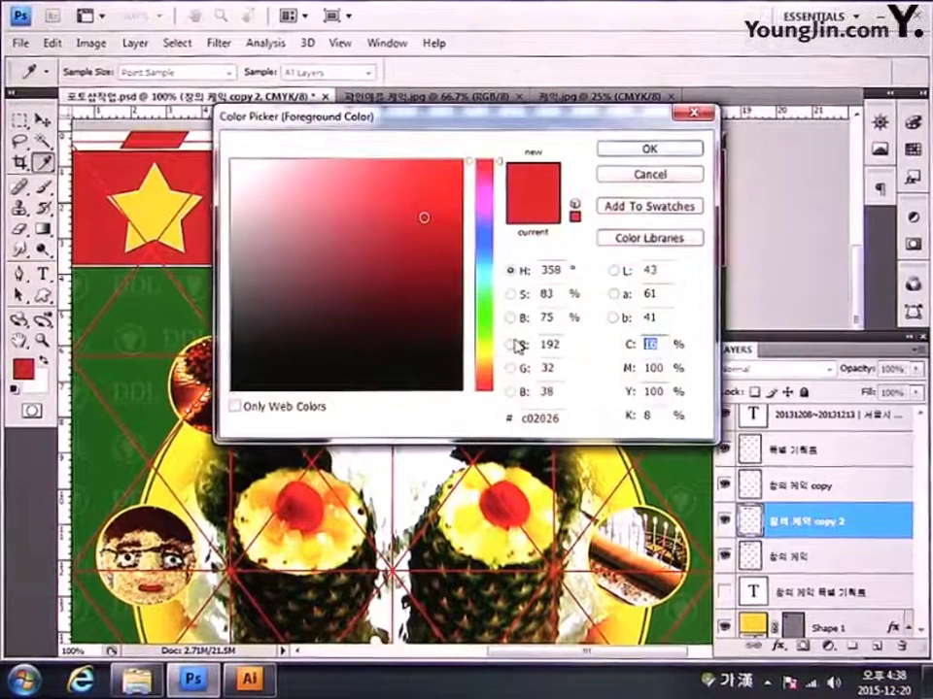
text(0)
key(Tab)
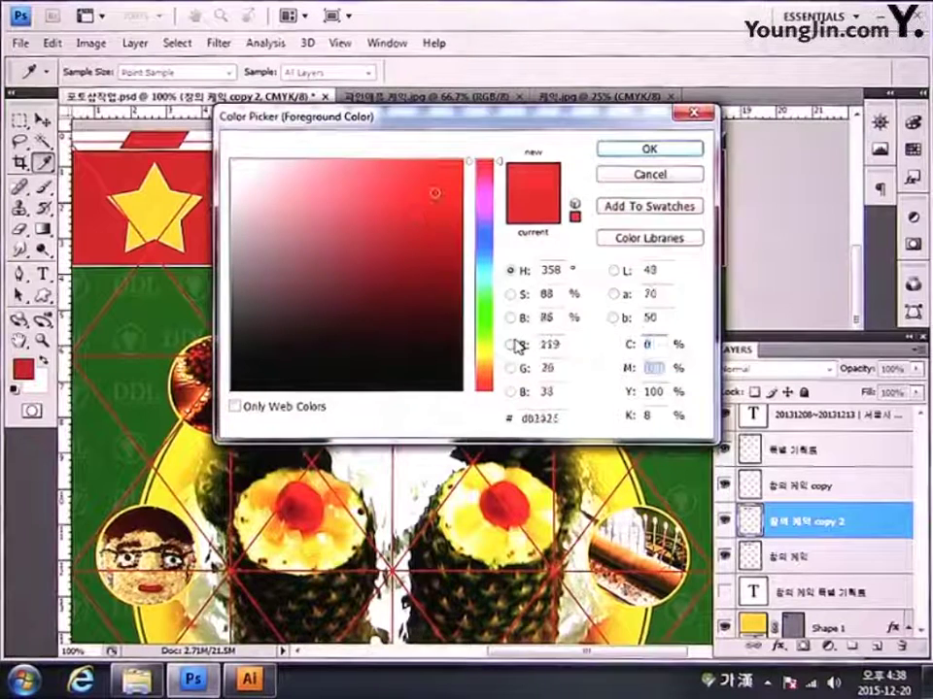
text(50)
key(Tab)
text(100)
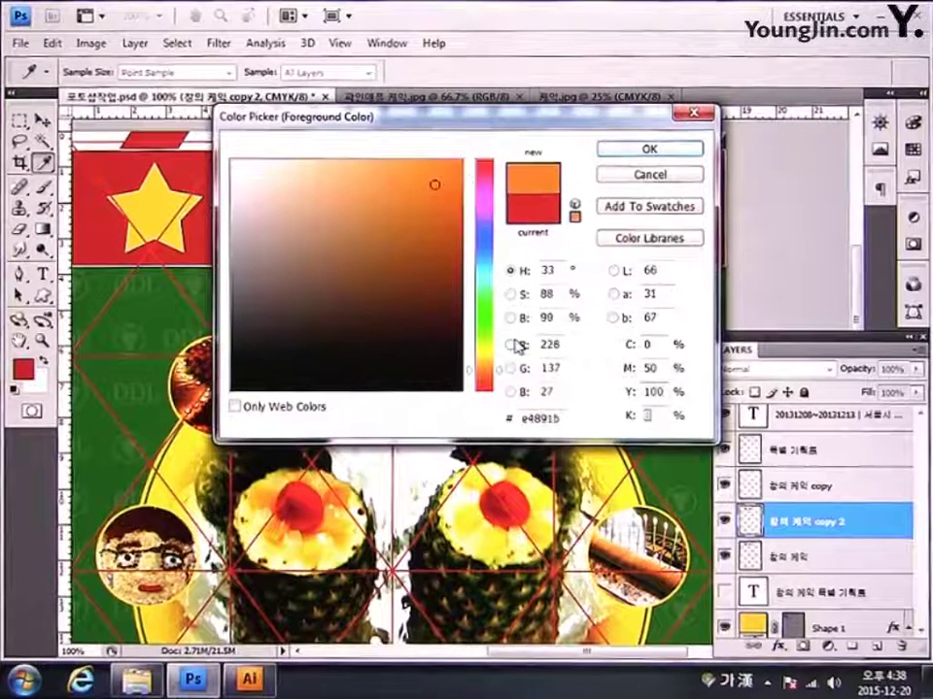
key(Return)
key(m)
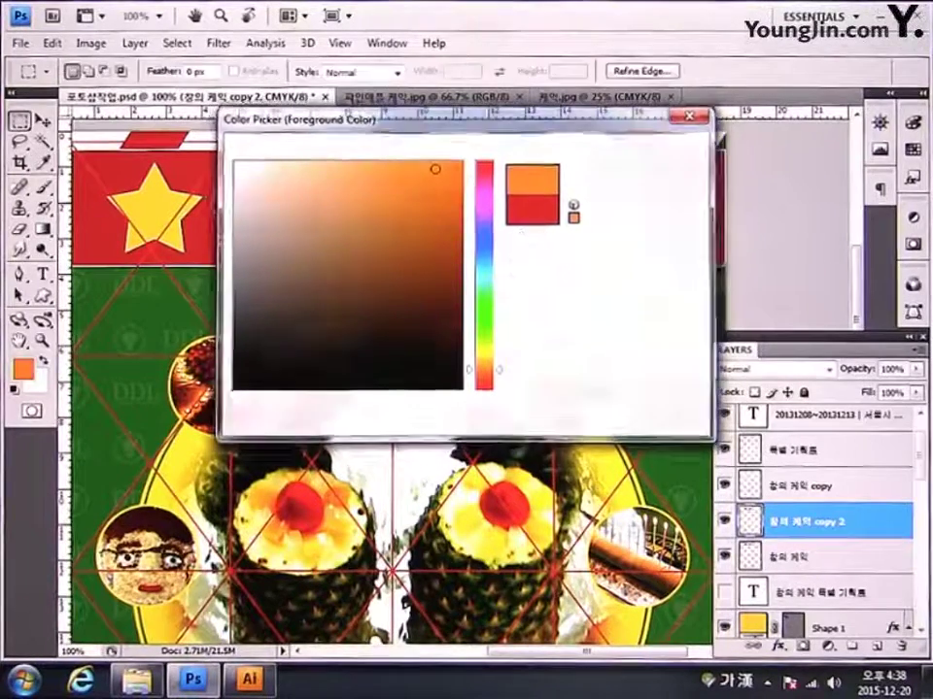
Step: Fill the expanded selection on the lowest rasterized 창의 케익 layer with the orange foreground color and deselect
key(alt+BackSpace)
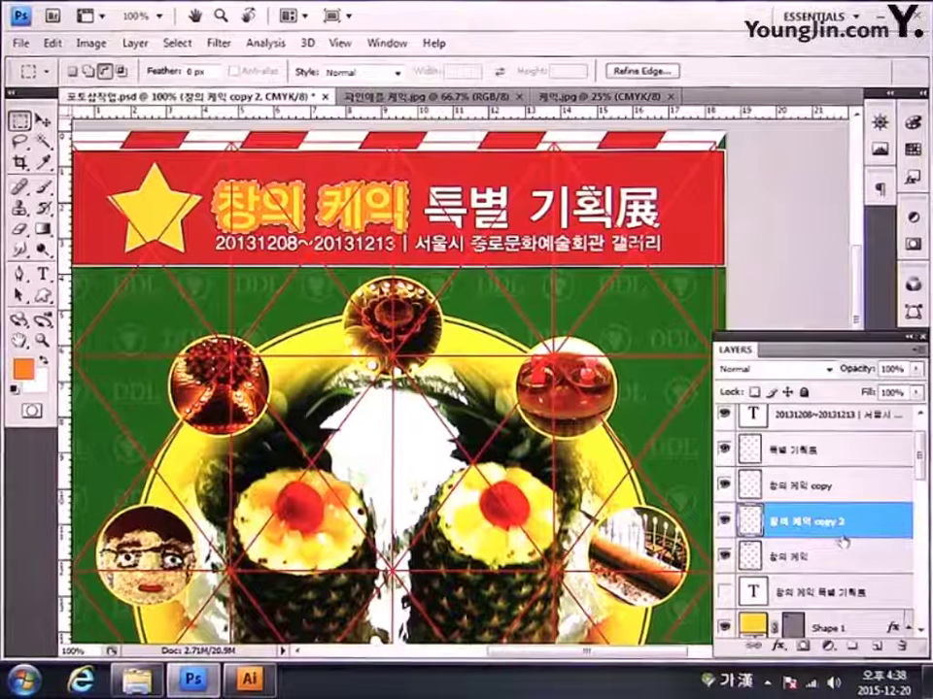
key(alt+BackSpace)
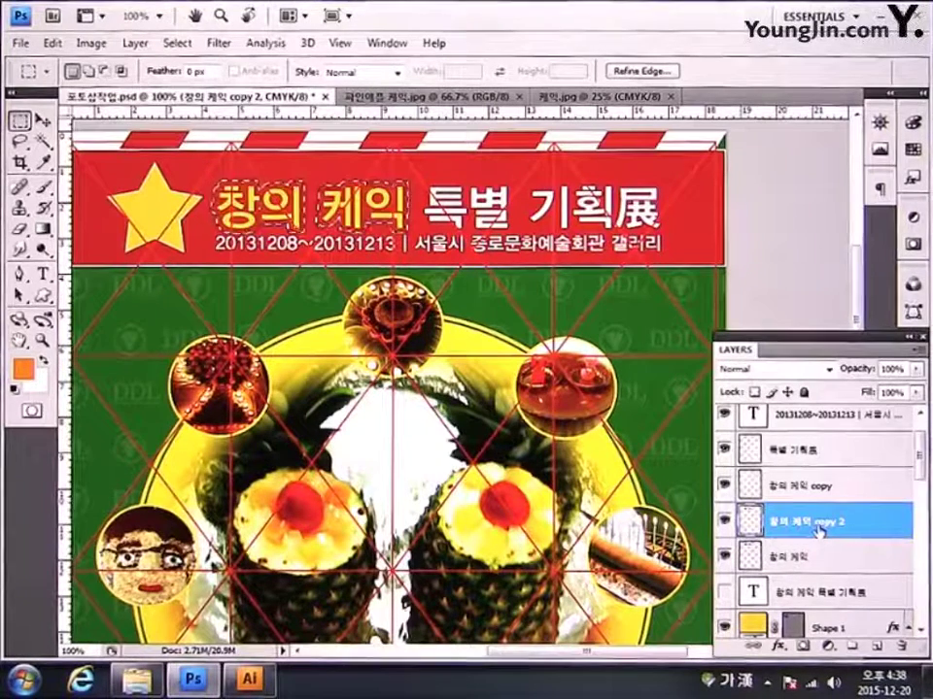
click(816, 558)
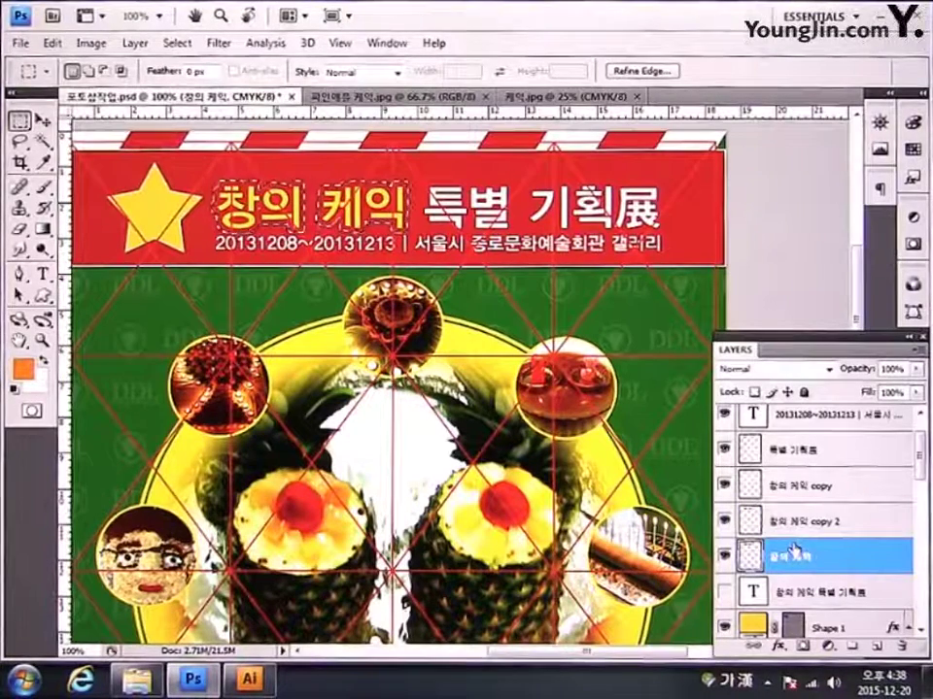
key(ctrl+d)
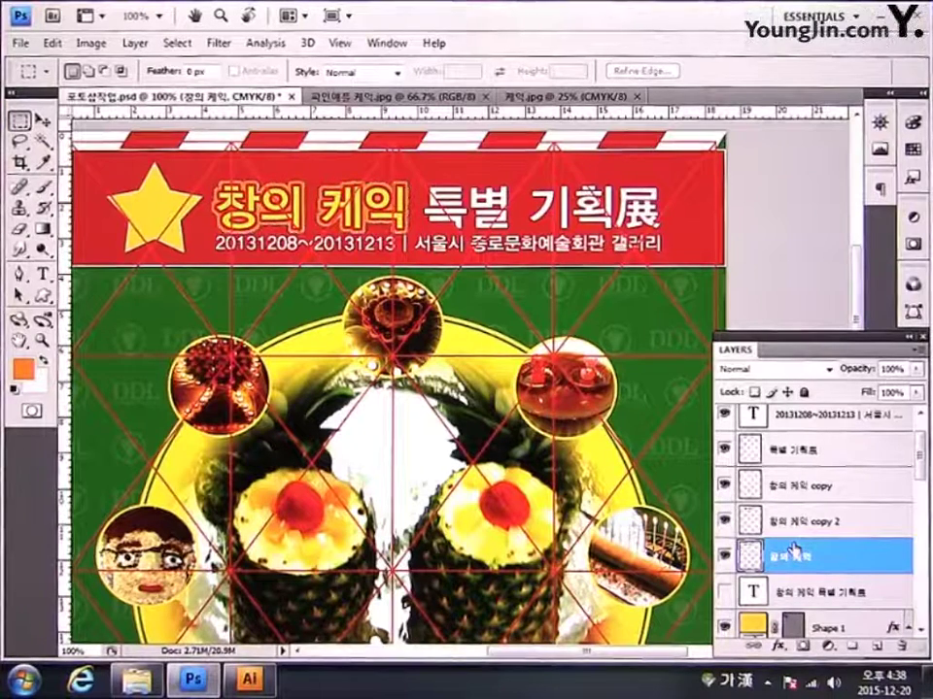
Step: Merge the three rasterized 창의 케익 layers and rename the merged layer 제목
shift+click(841, 530)
shift+click(843, 496)
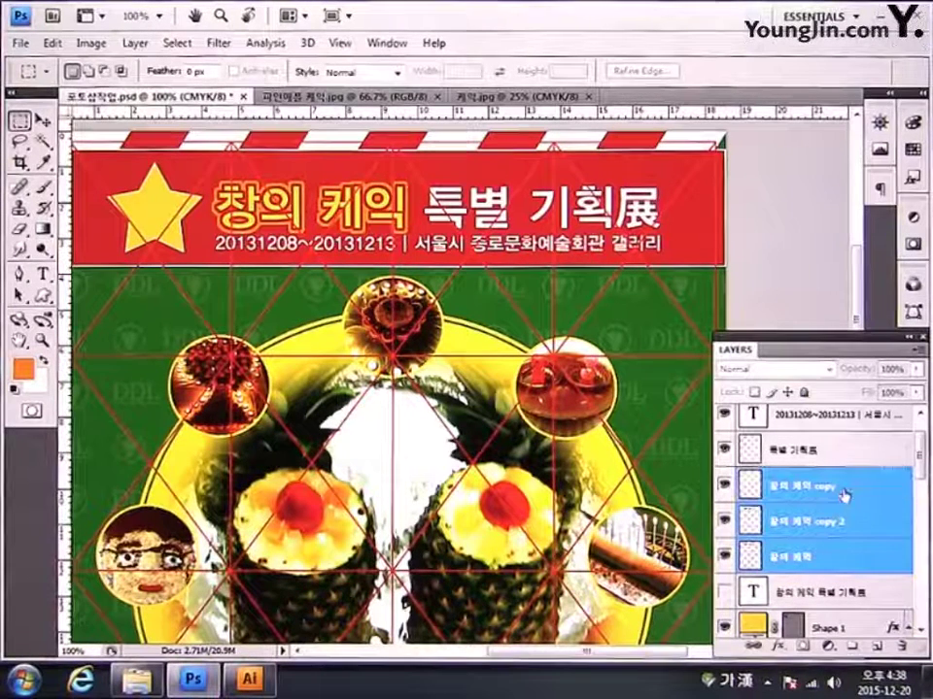
right_click(844, 562)
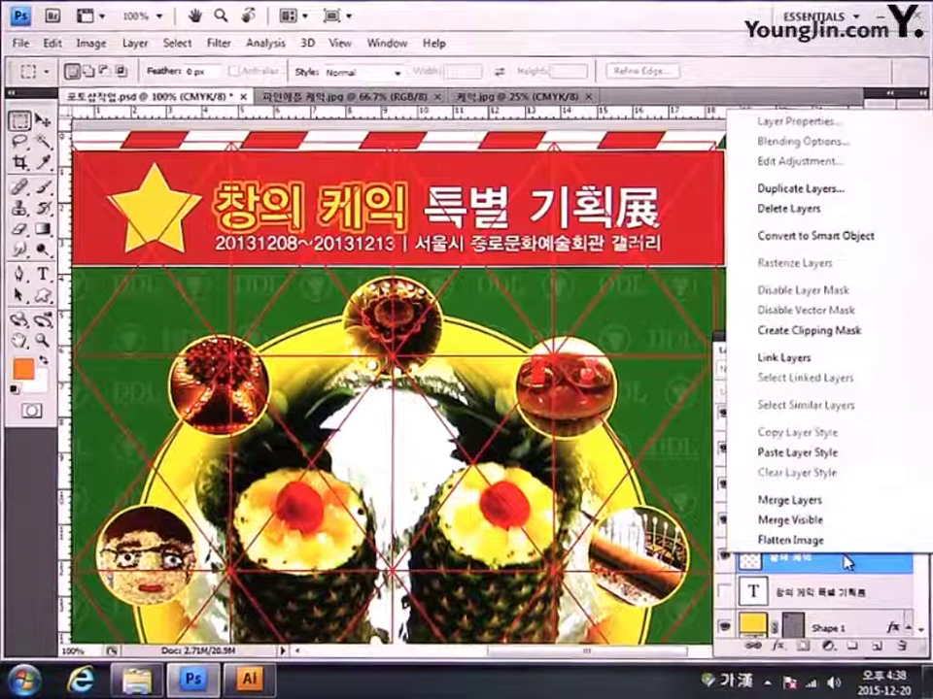
click(830, 502)
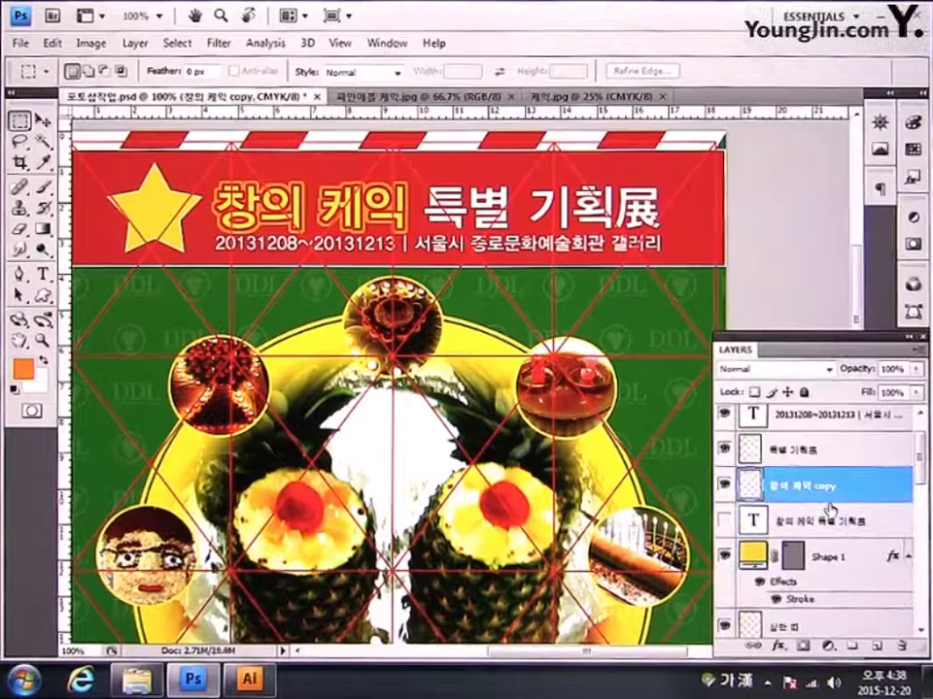
double_click(830, 484)
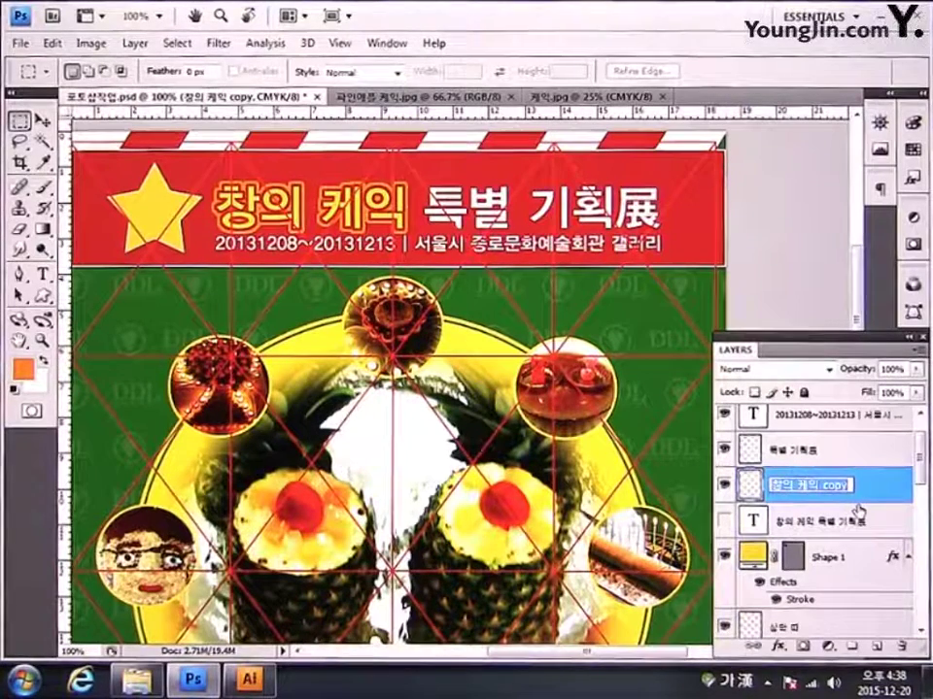
text(원)
text(목)
key(Return)
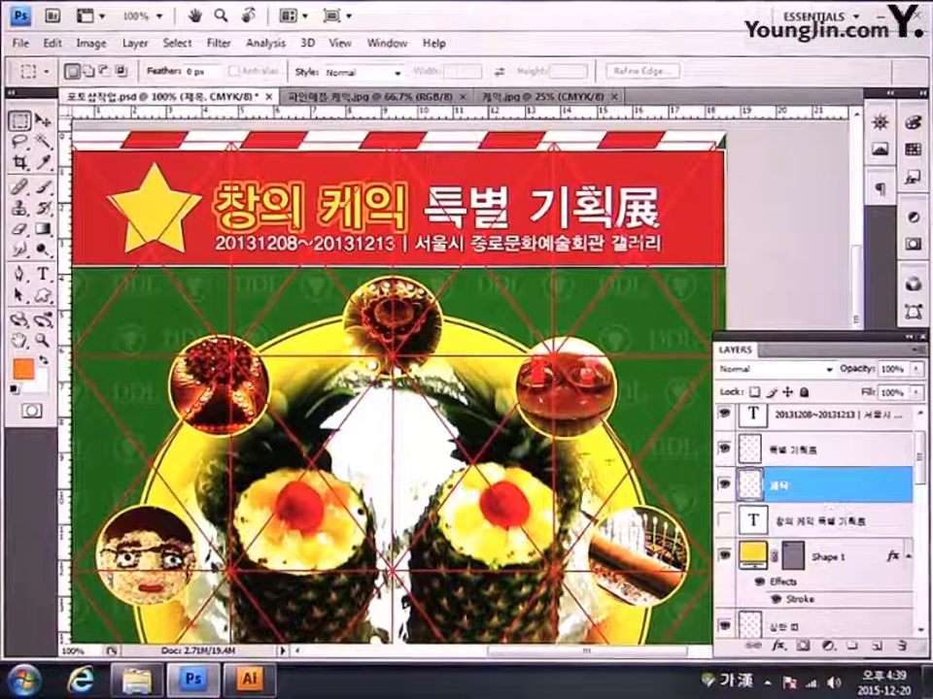
Step: Smudge the upper edges of the 창의 케익 lettering upward with the Smudge tool to form flames along the whole title
click(20, 249)
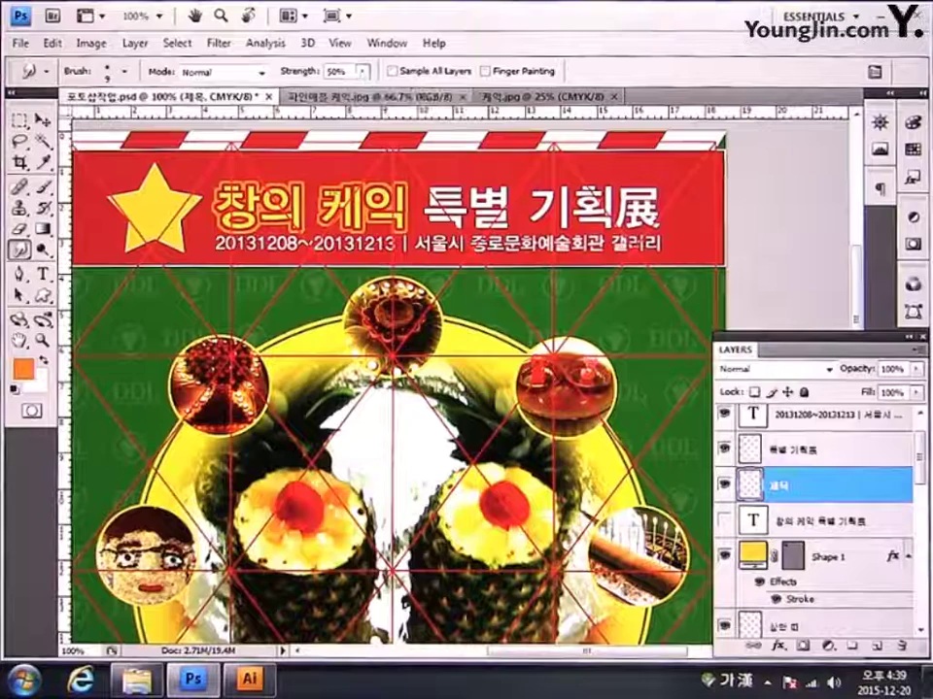
key(z)
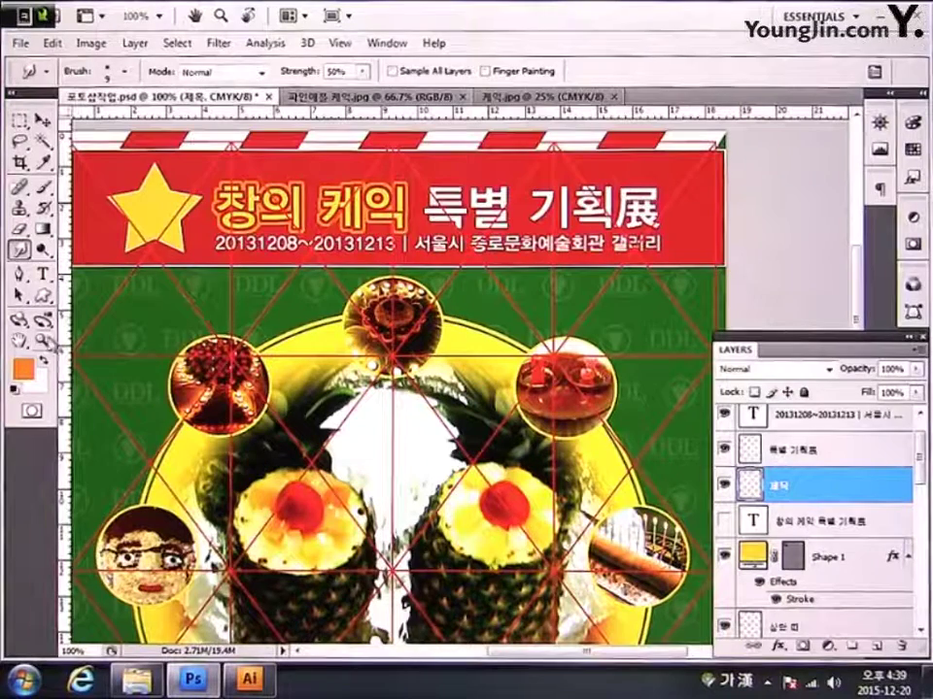
click(429, 254)
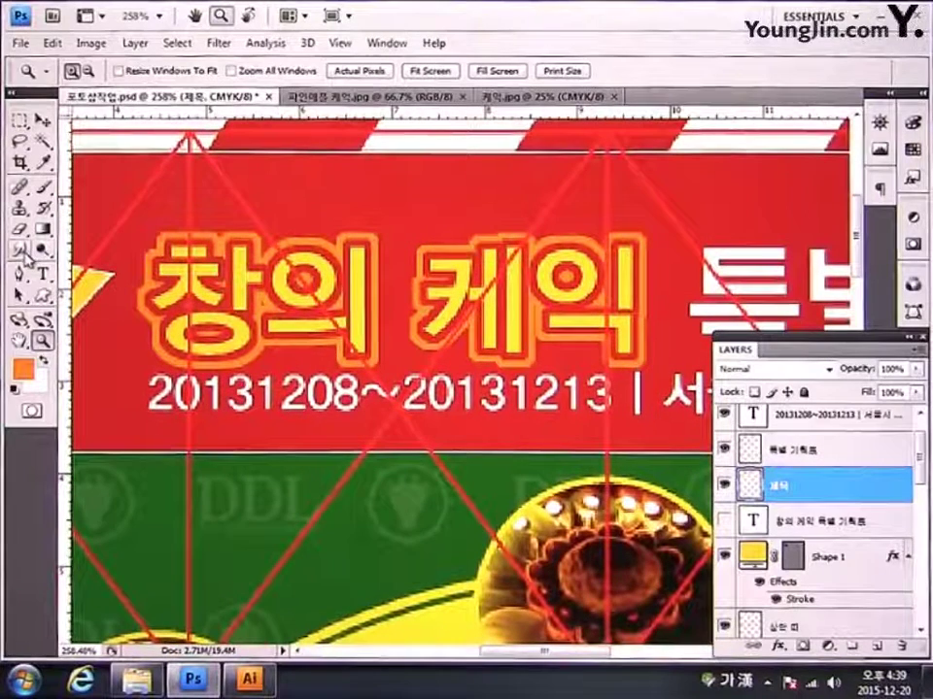
click(20, 249)
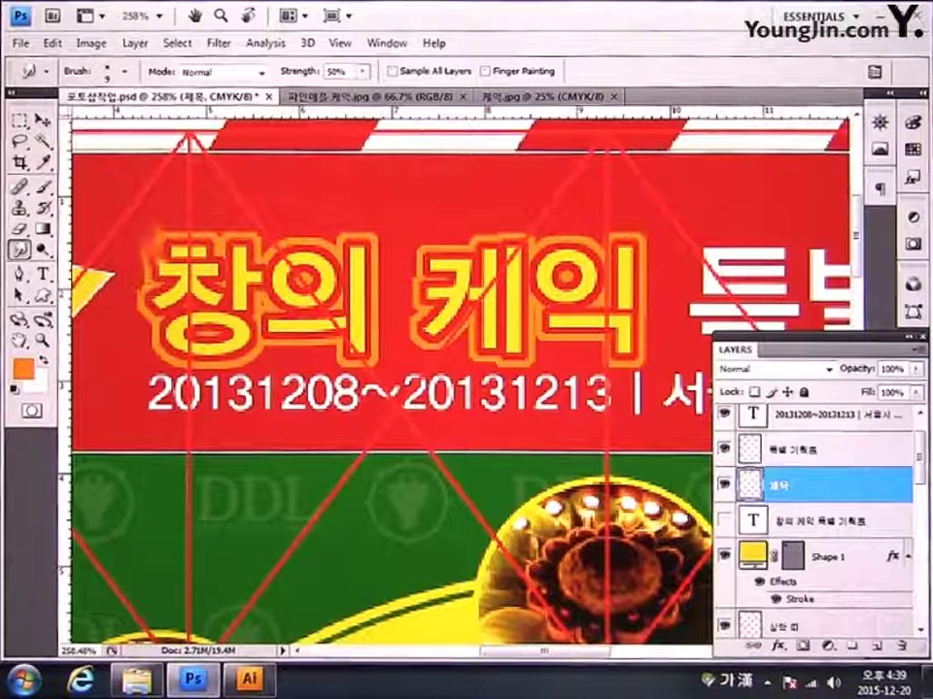
mouse_move(155, 238)
mouse_down()
mouse_move(153, 216)
mouse_move(199, 214)
mouse_move(216, 177)
mouse_move(239, 181)
mouse_up()
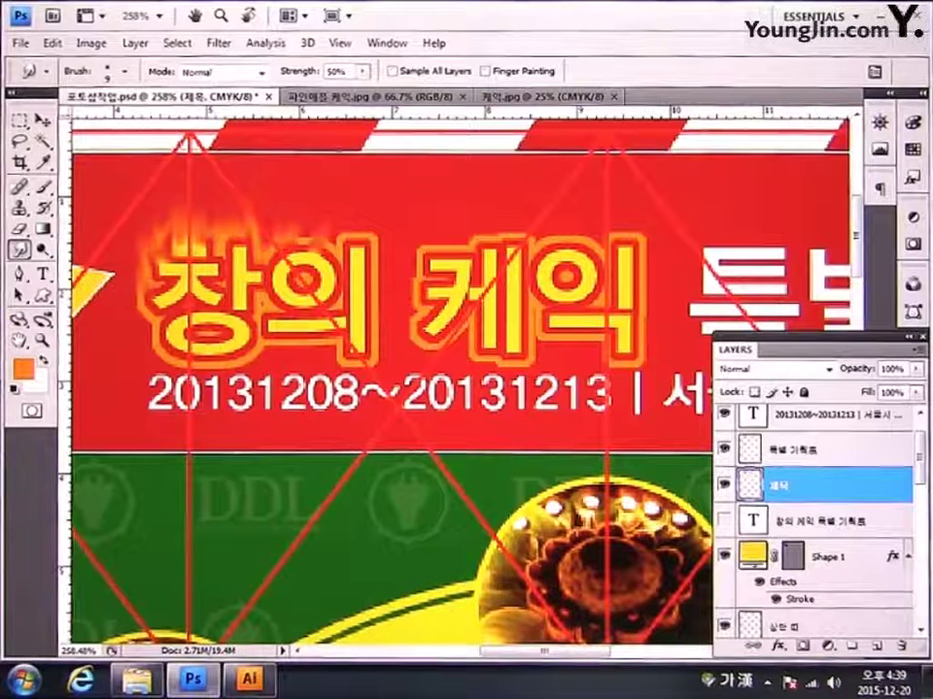
drag(322, 254, 361, 232)
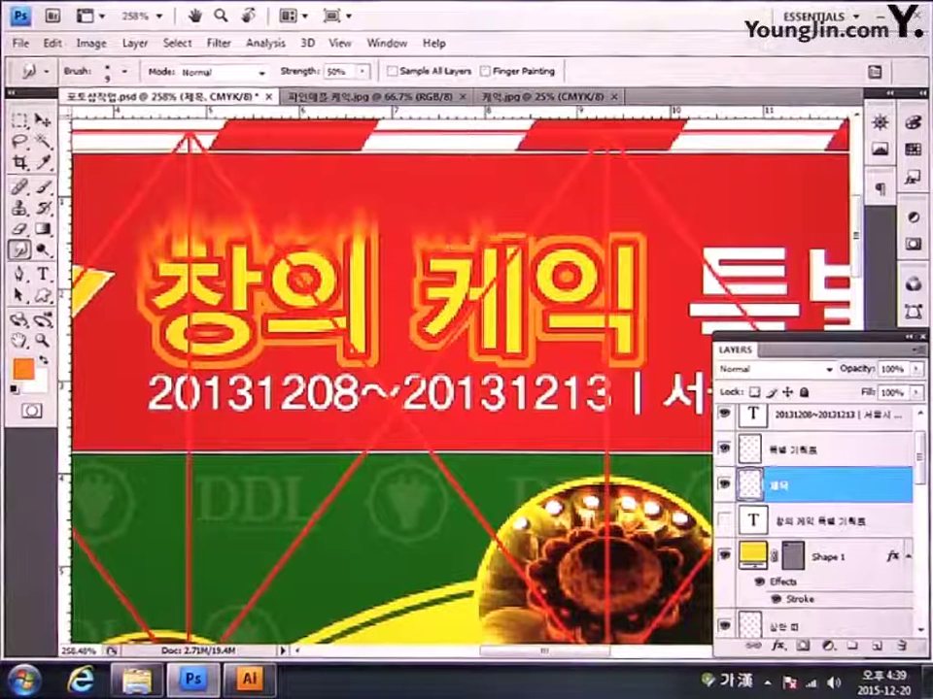
drag(494, 249, 525, 219)
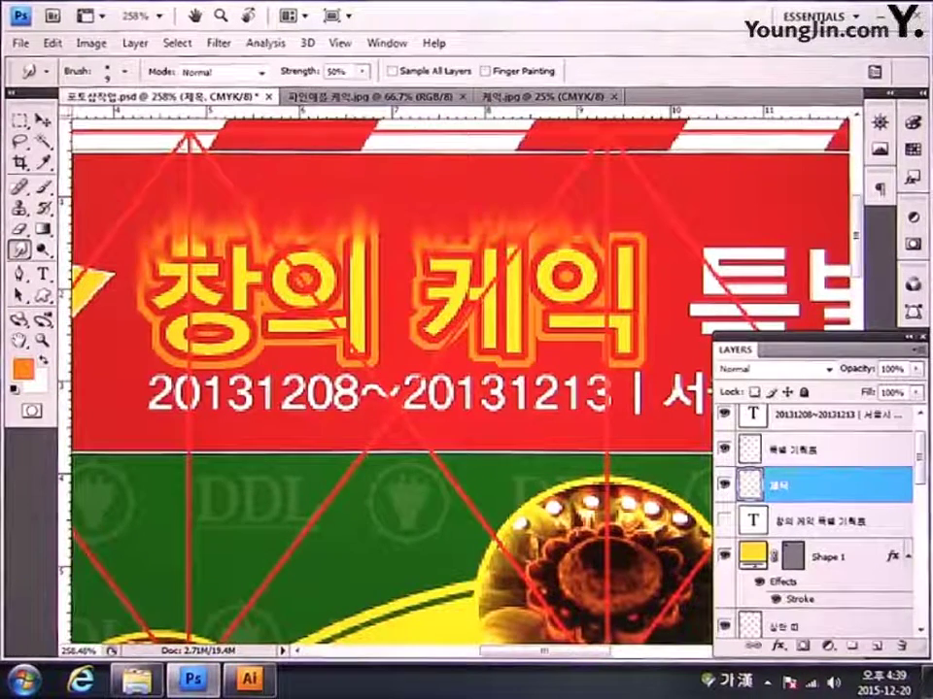
drag(575, 249, 607, 222)
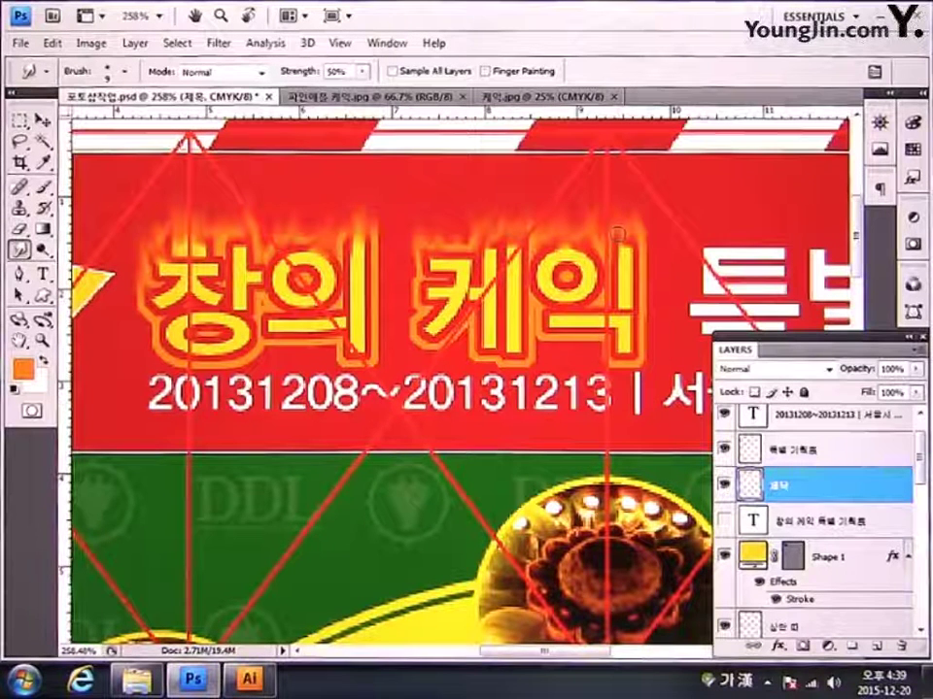
Step: Add a drop shadow to the 제목 layer with 43% opacity and a size of 8 px
double_click(848, 480)
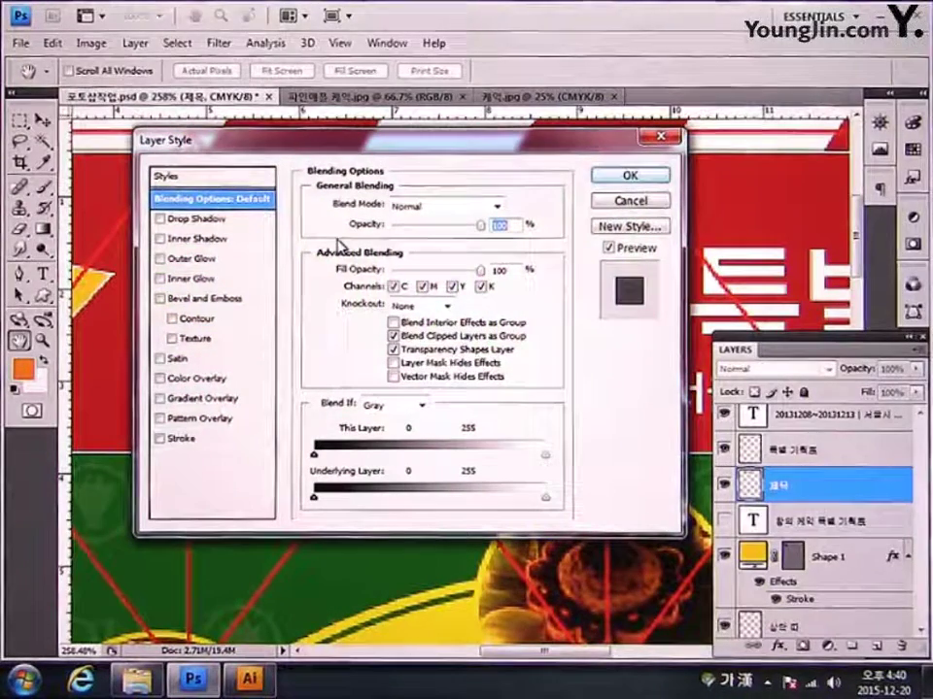
click(206, 219)
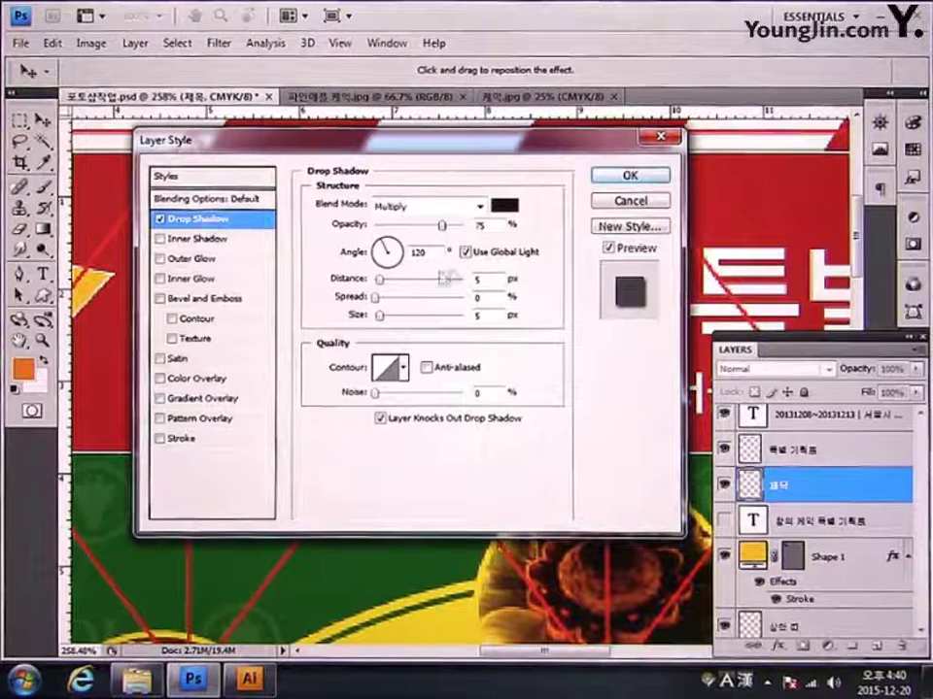
double_click(494, 226)
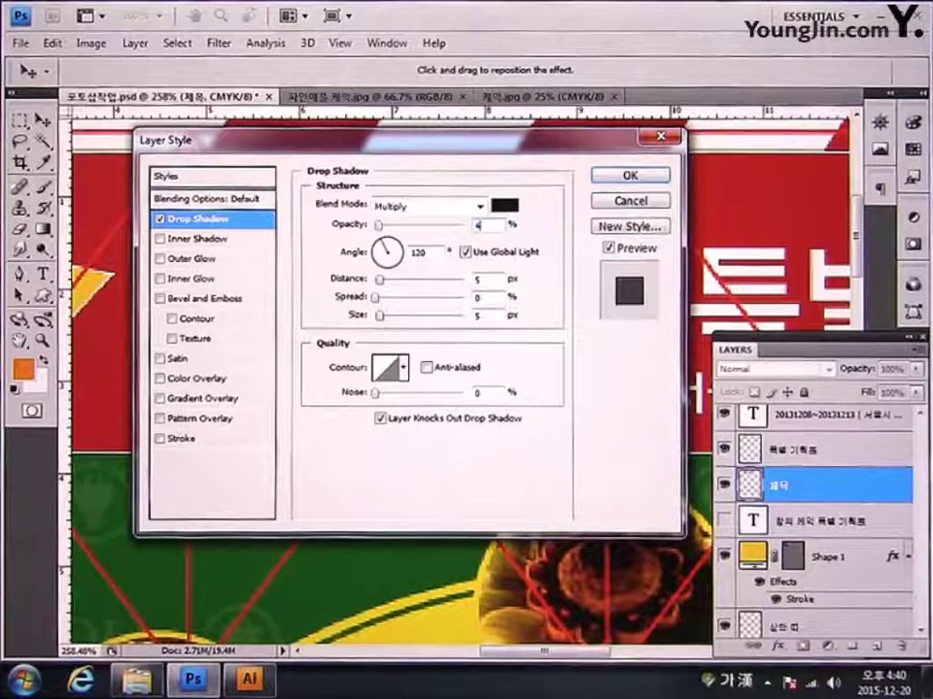
text(43)
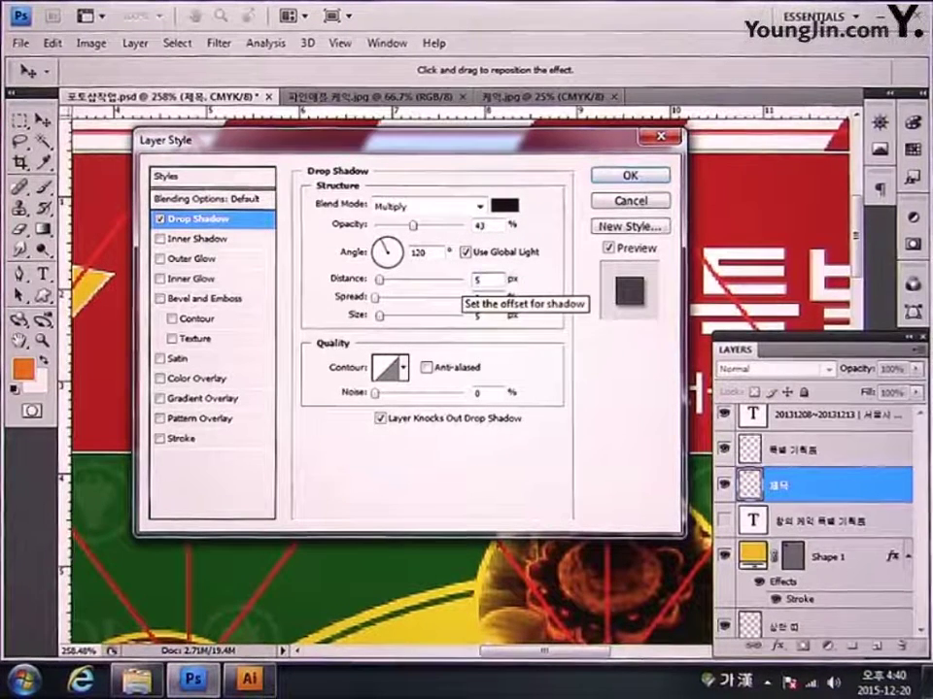
double_click(481, 316)
text(8)
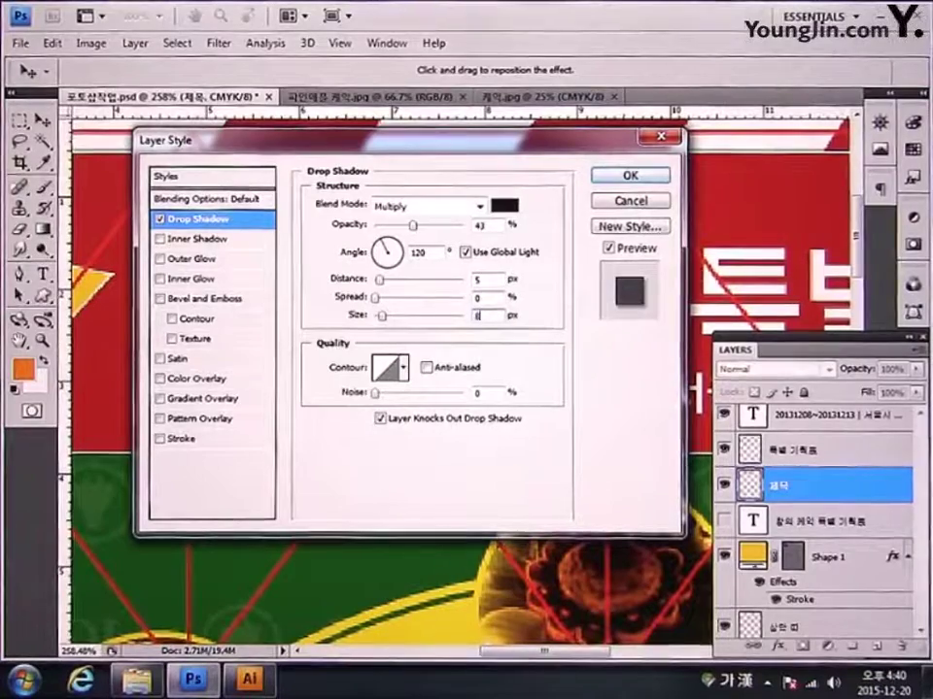
click(630, 175)
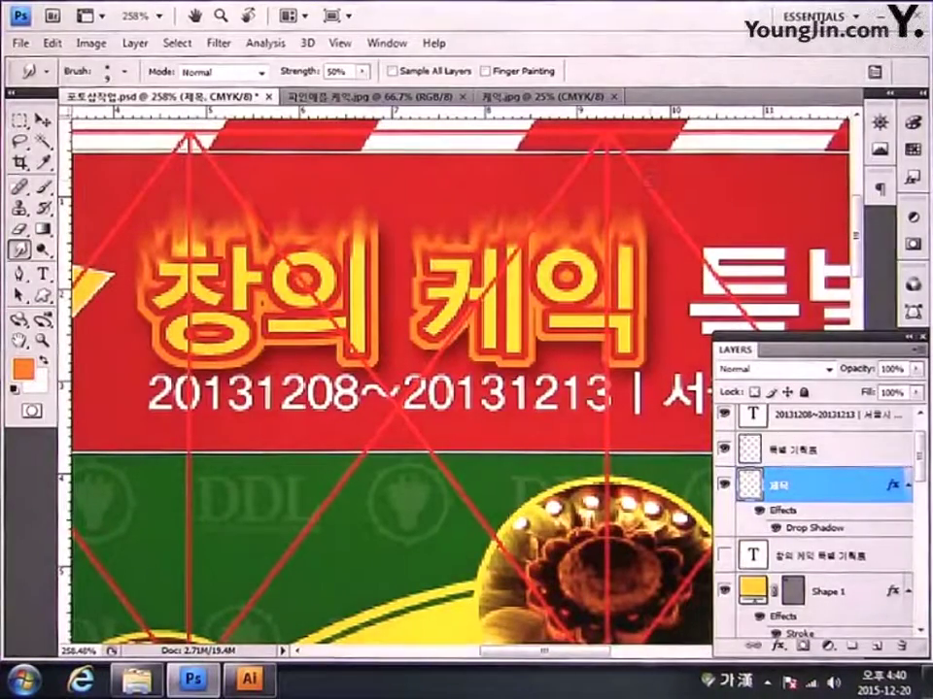
Step: Rename the star's Shape 1 layer as 별
drag(125, 376, 431, 357)
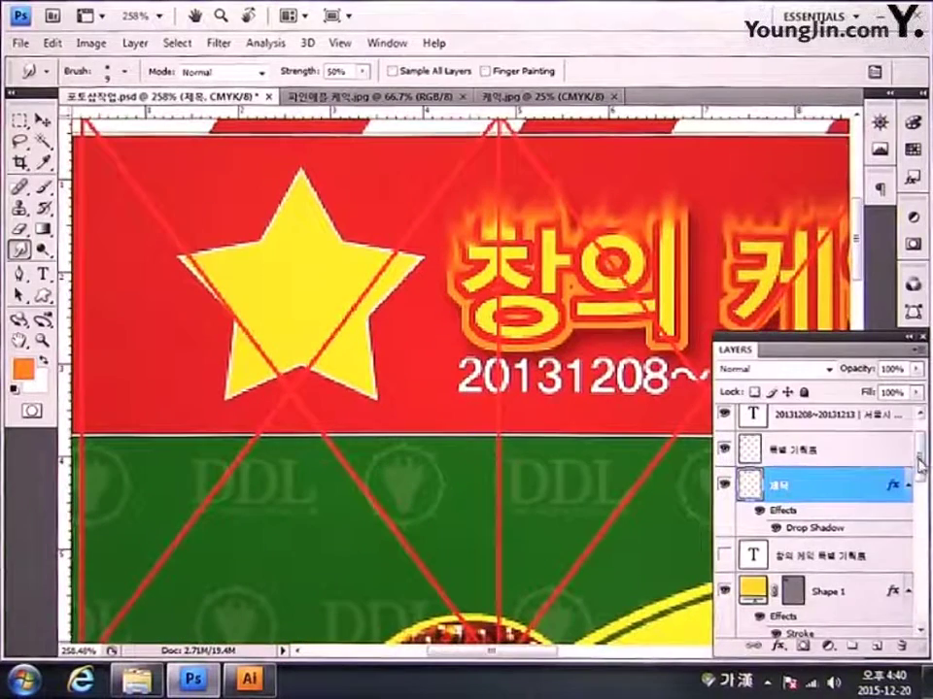
scroll(919, 507, down, 2)
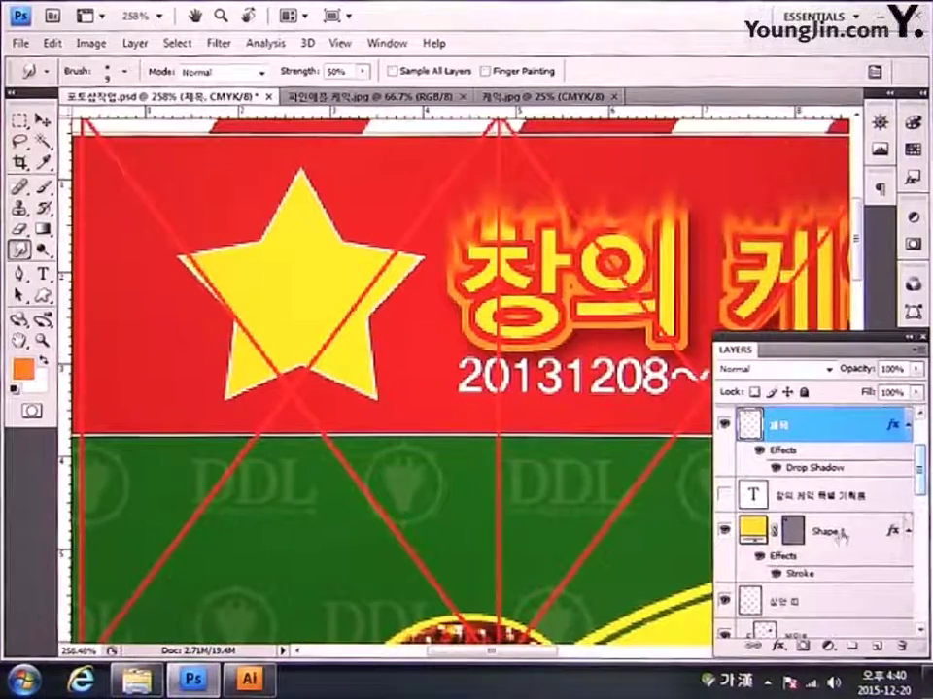
click(837, 540)
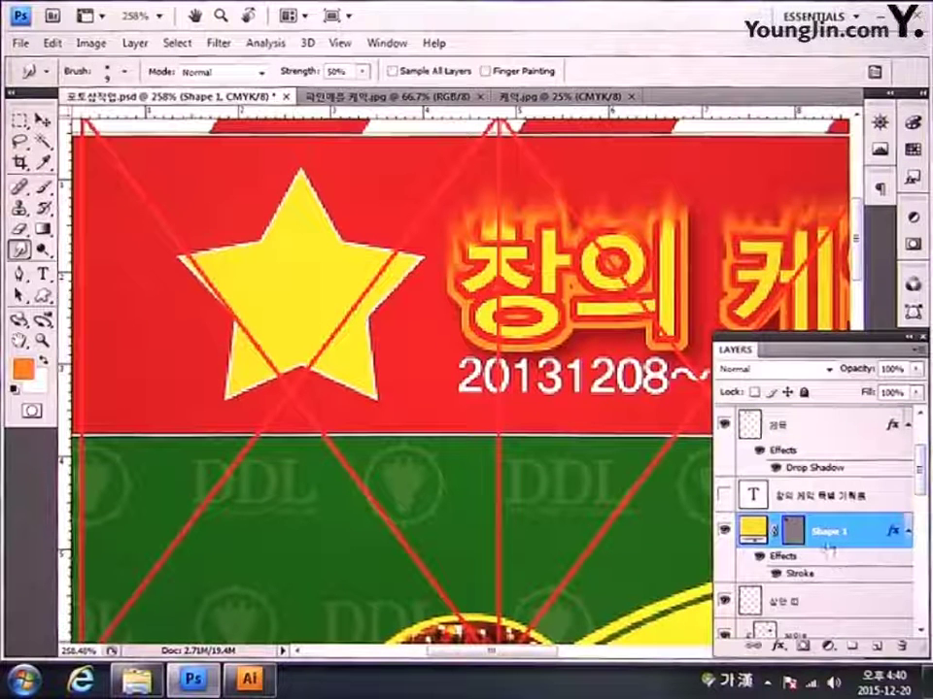
double_click(837, 539)
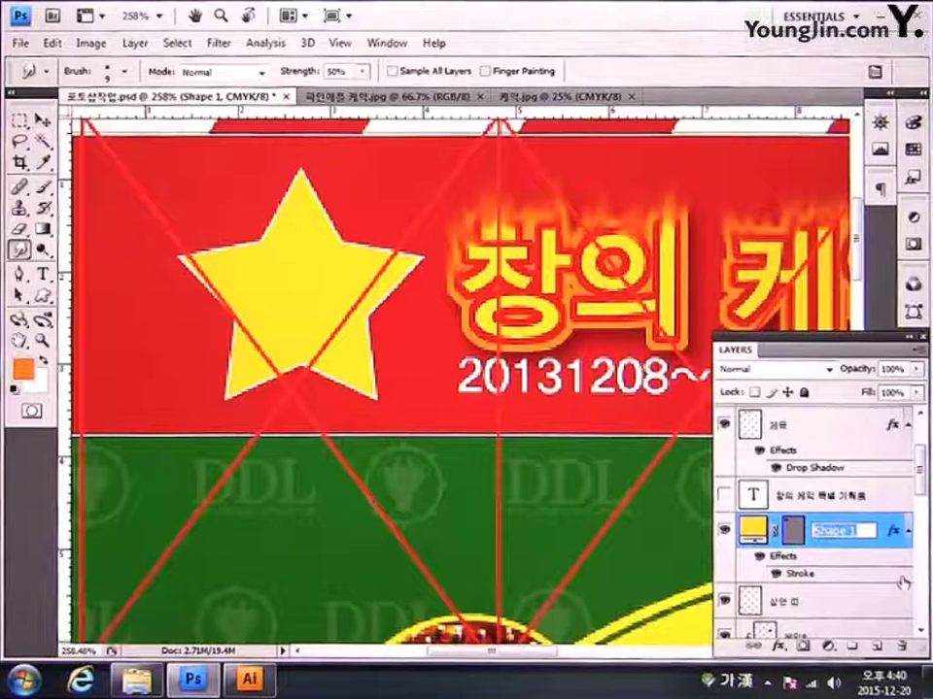
text(ddl)
key(BackSpace)
key(BackSpace)
key(Hangul)
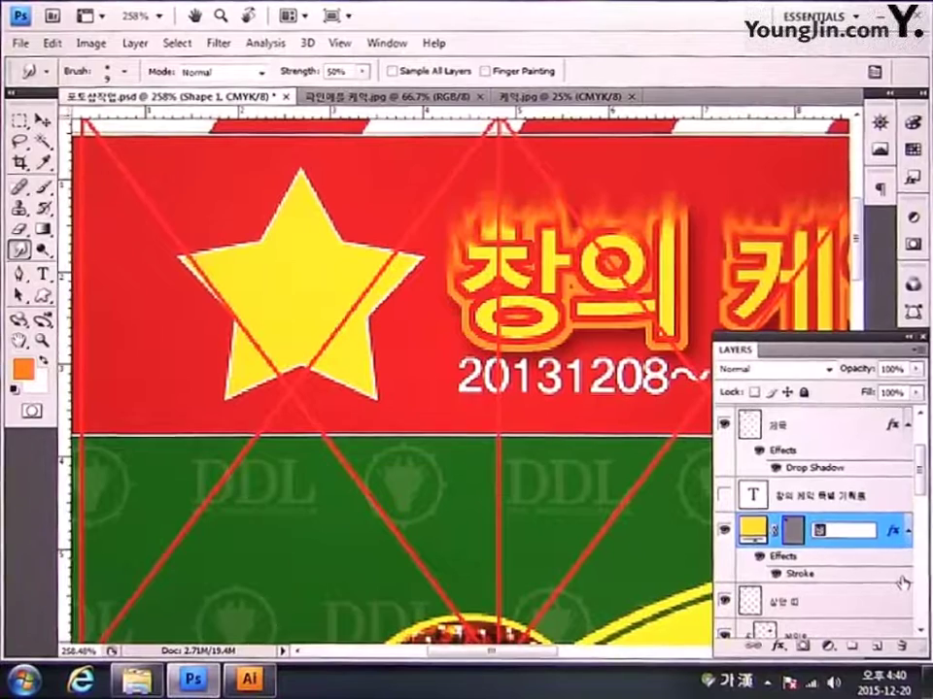
text(별)
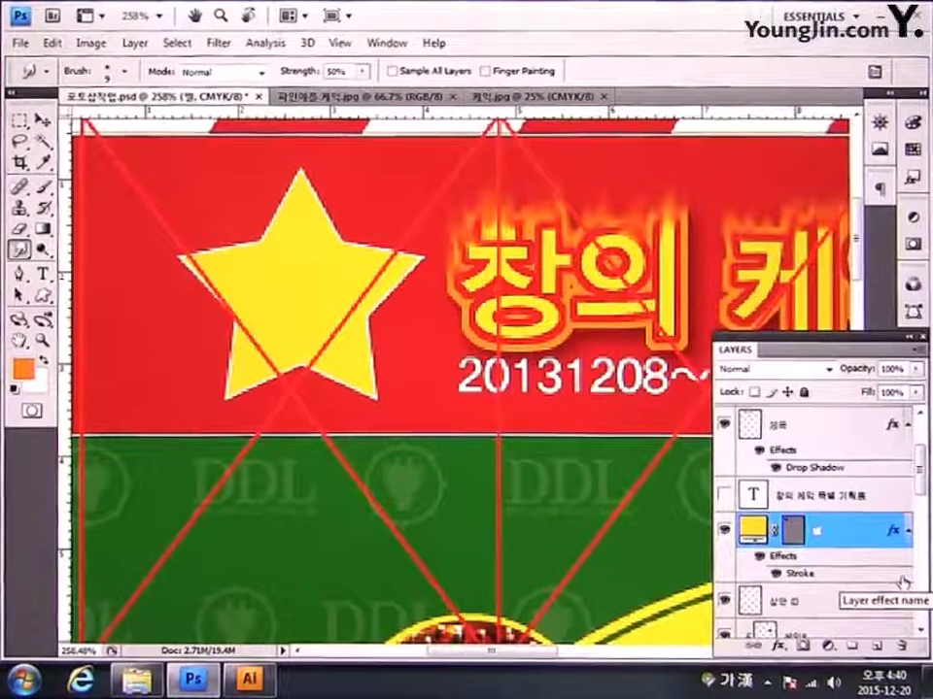
Step: Add an Inner Bevel to the 별 layer with 205% depth, a size of 8 px and 2 px soften
double_click(855, 537)
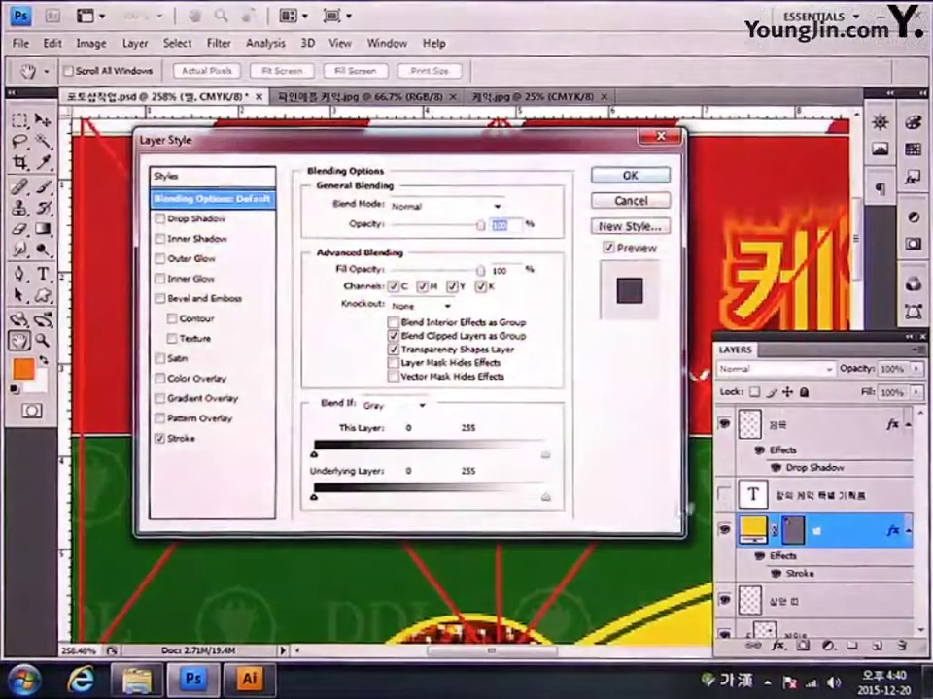
click(193, 300)
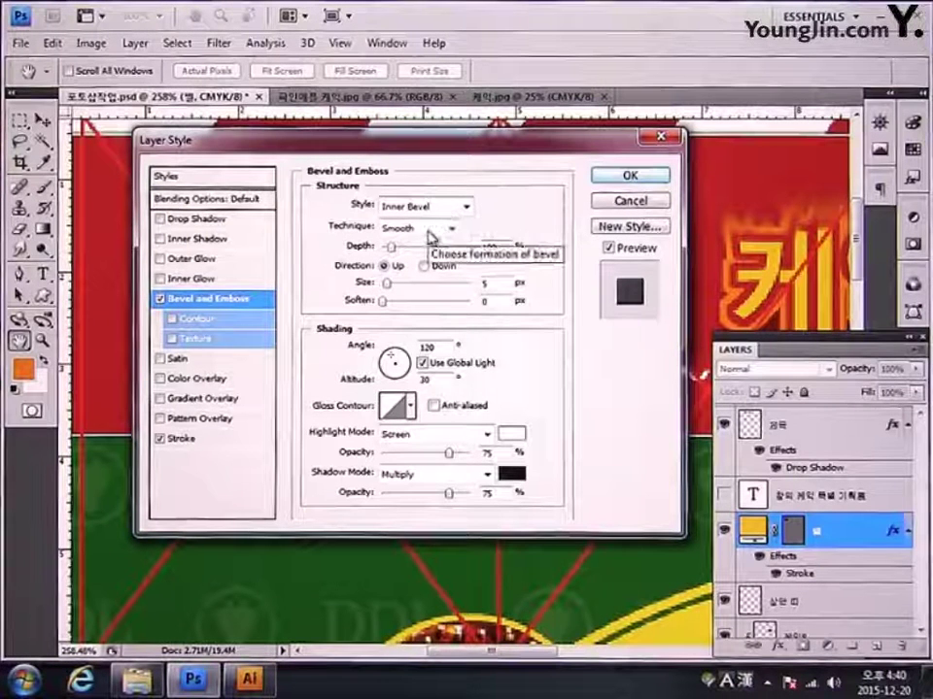
double_click(497, 246)
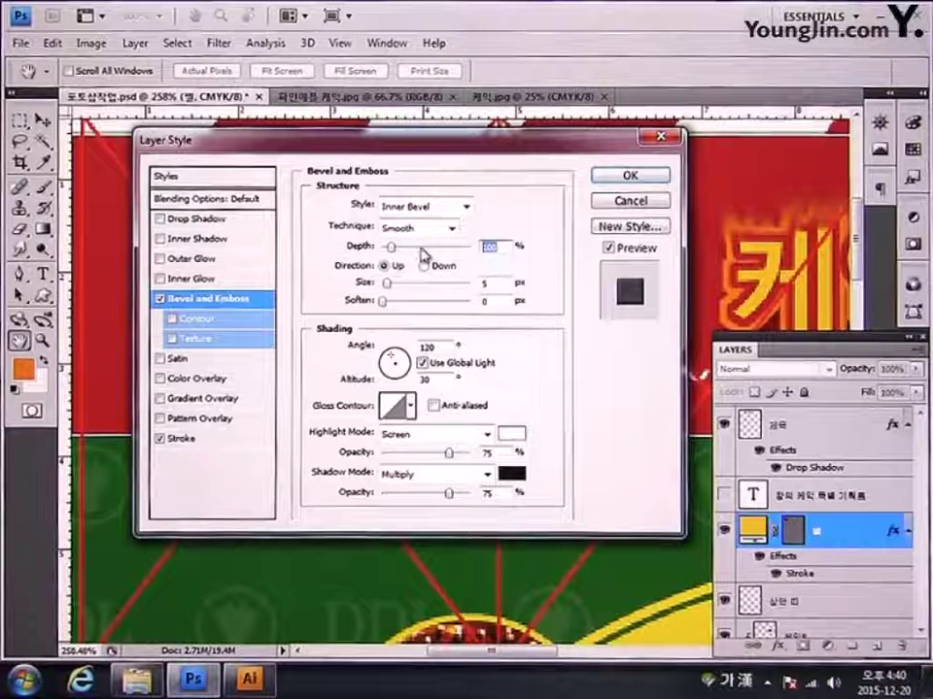
text(205)
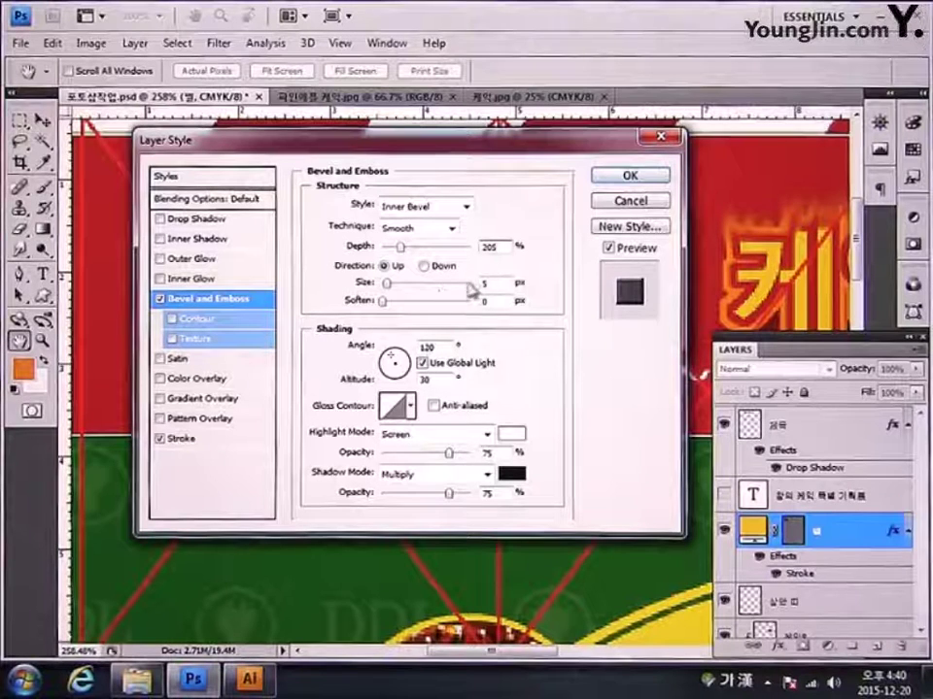
double_click(504, 284)
text(8)
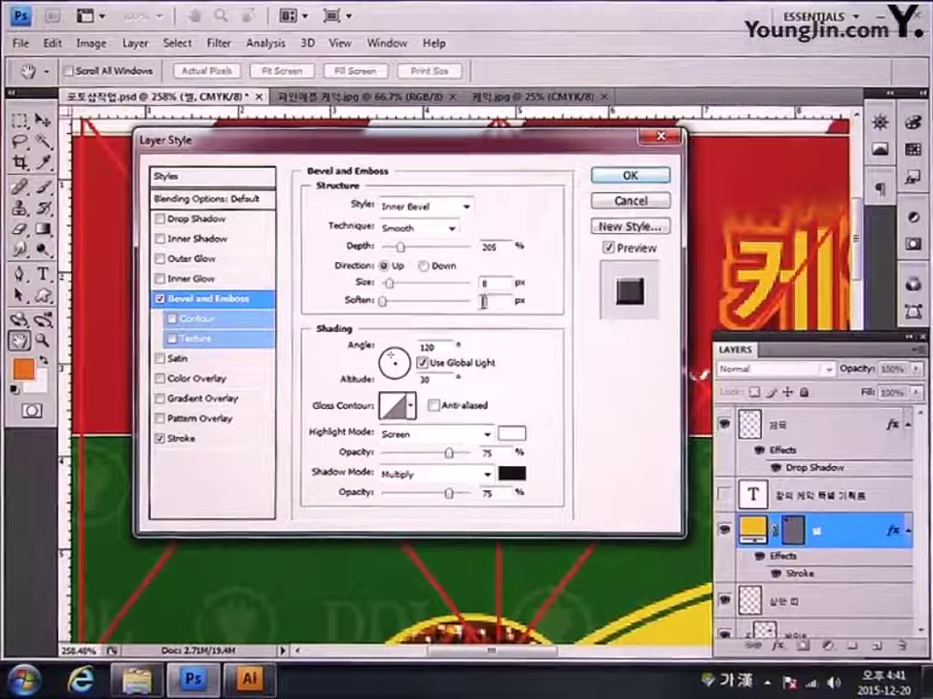
text(2)
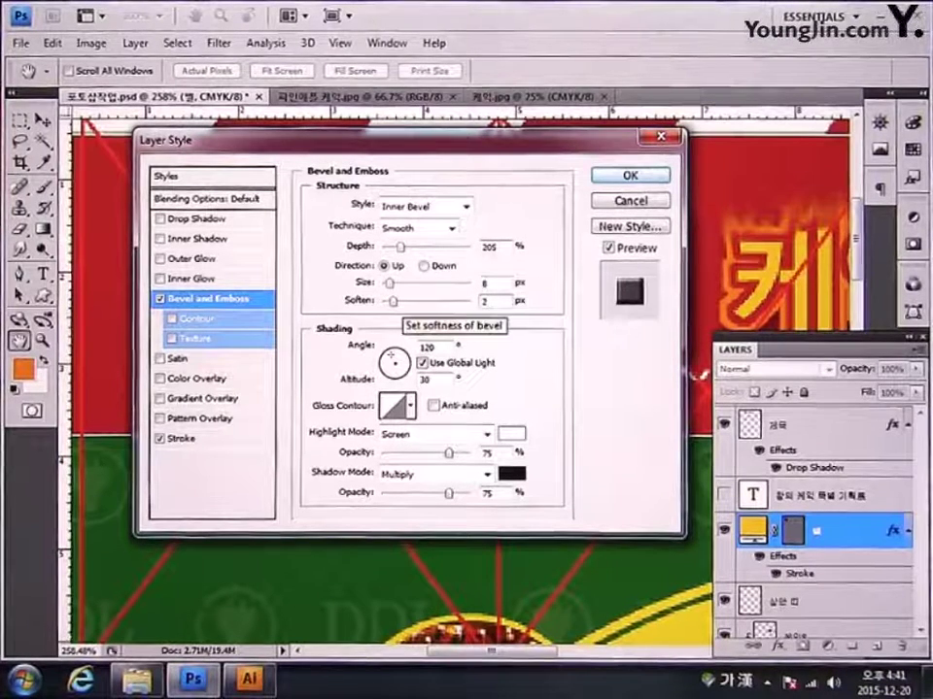
Step: Keep the bevel's highlight color white and set its shadow color to C 0, M 40, Y 100, K 0
click(511, 434)
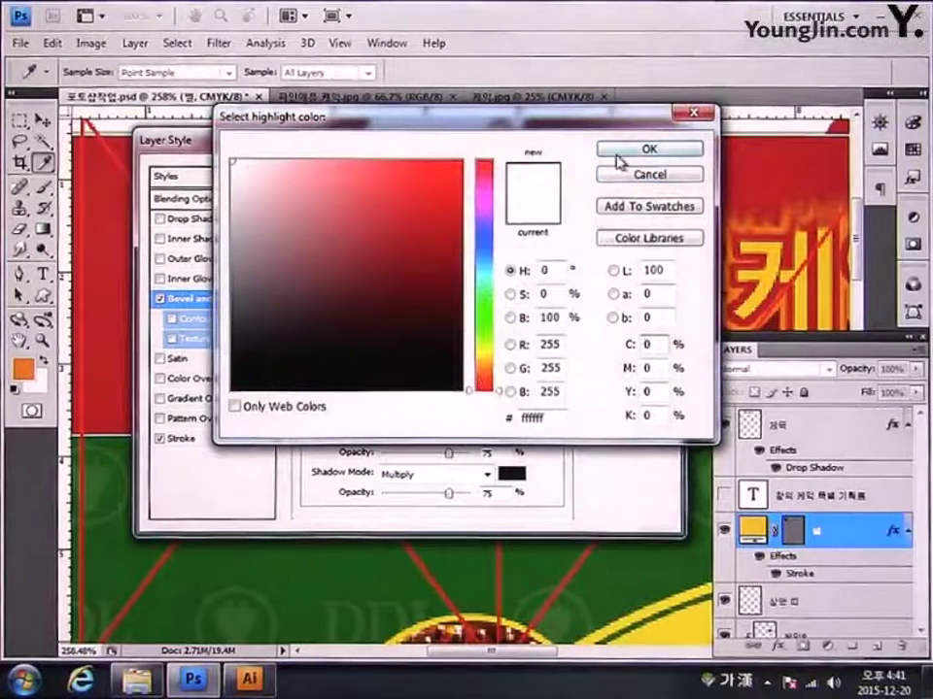
click(618, 154)
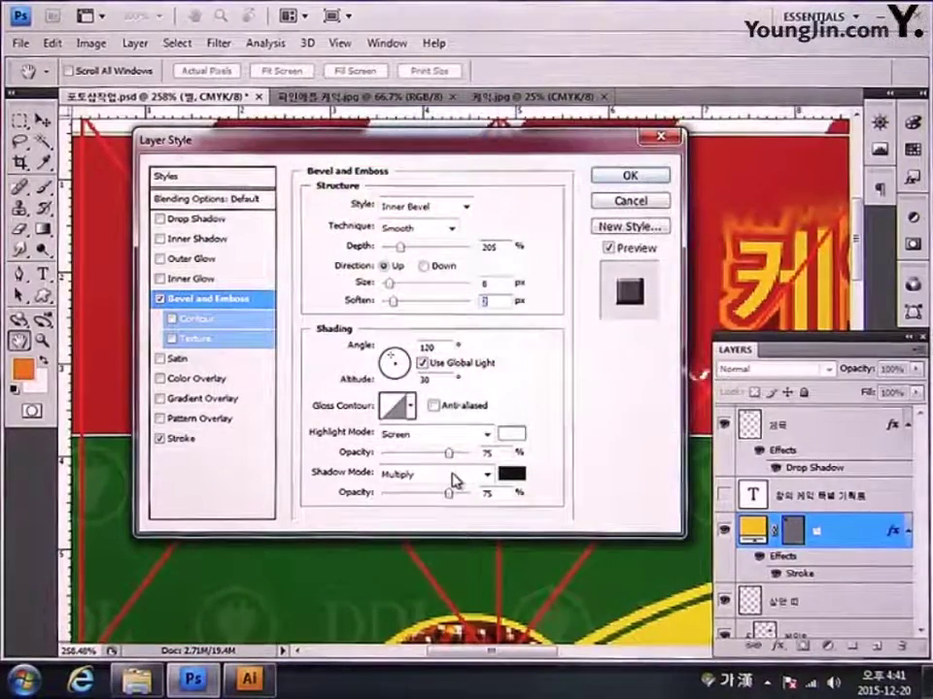
click(512, 474)
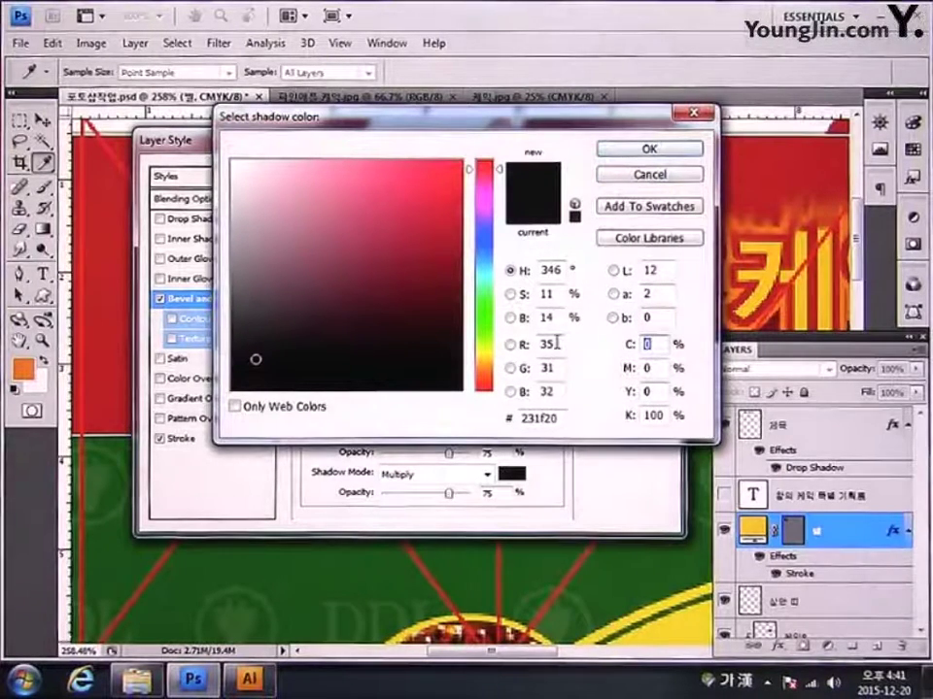
key(Tab)
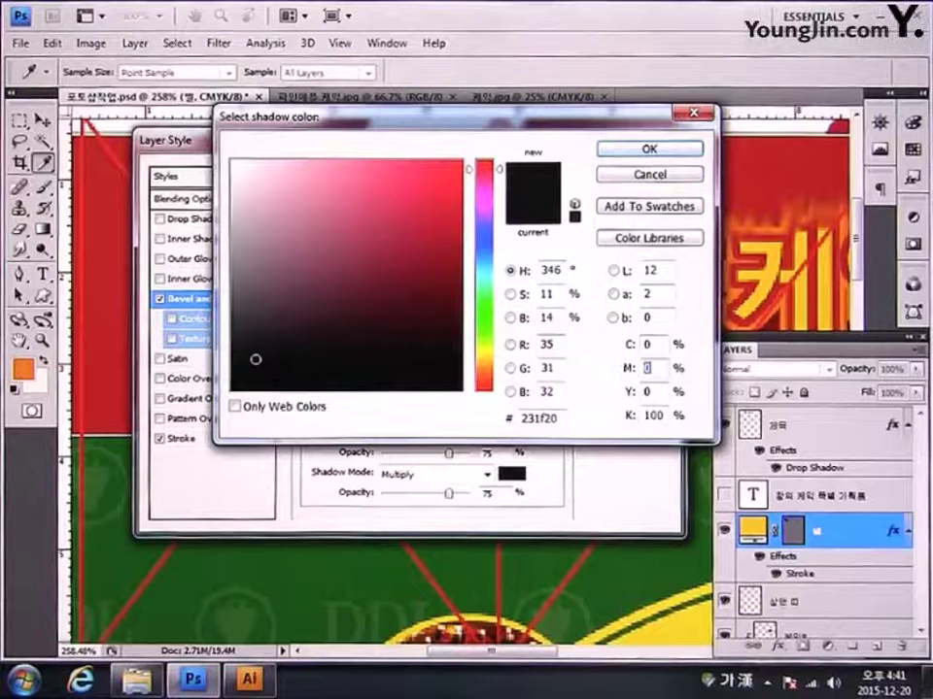
text(40)
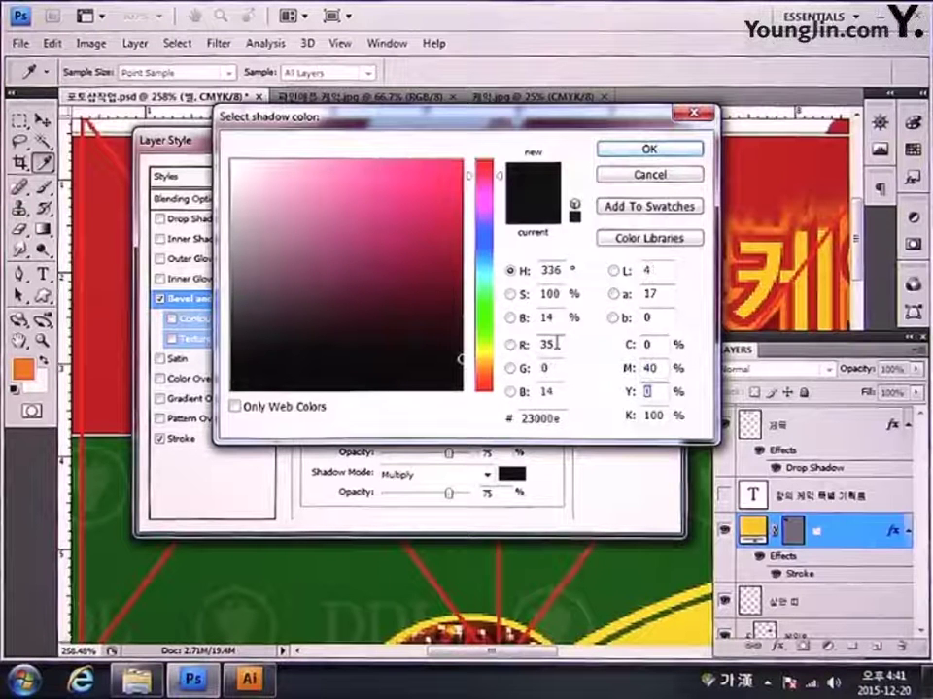
text(100)
key(Tab)
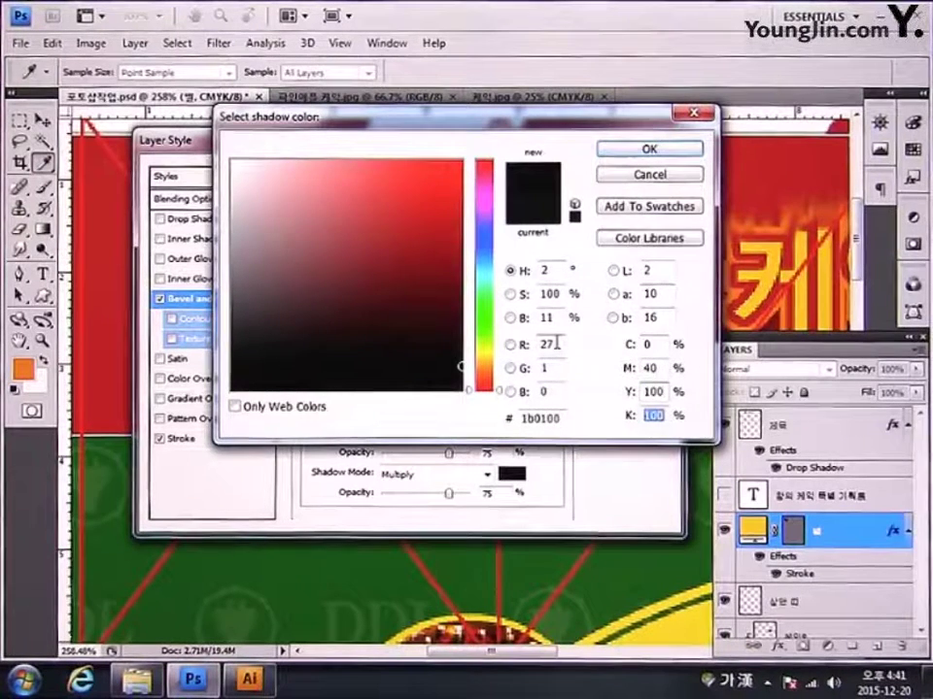
text(0)
key(Return)
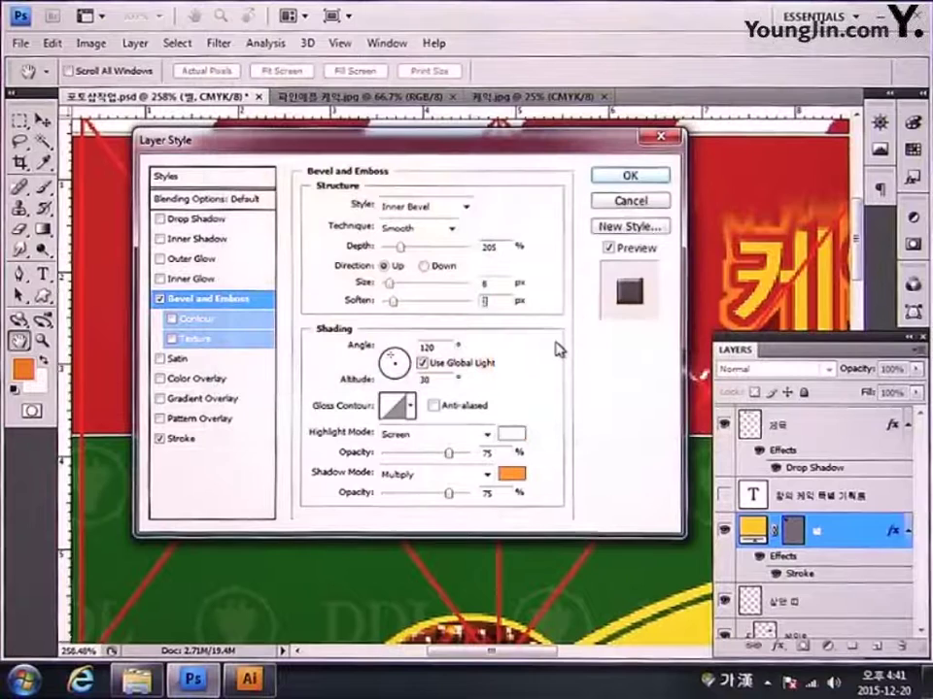
Step: Set the star's stroke to 2 px, positioned Outside, colored C 0, M 10, Y 100, K 0, and apply the layer style
click(198, 442)
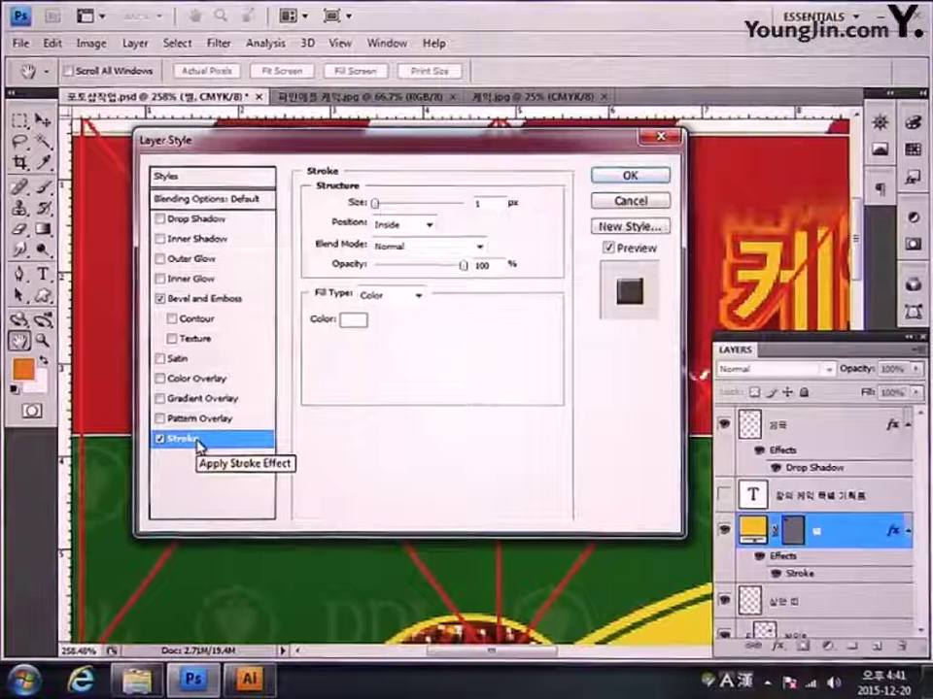
double_click(486, 203)
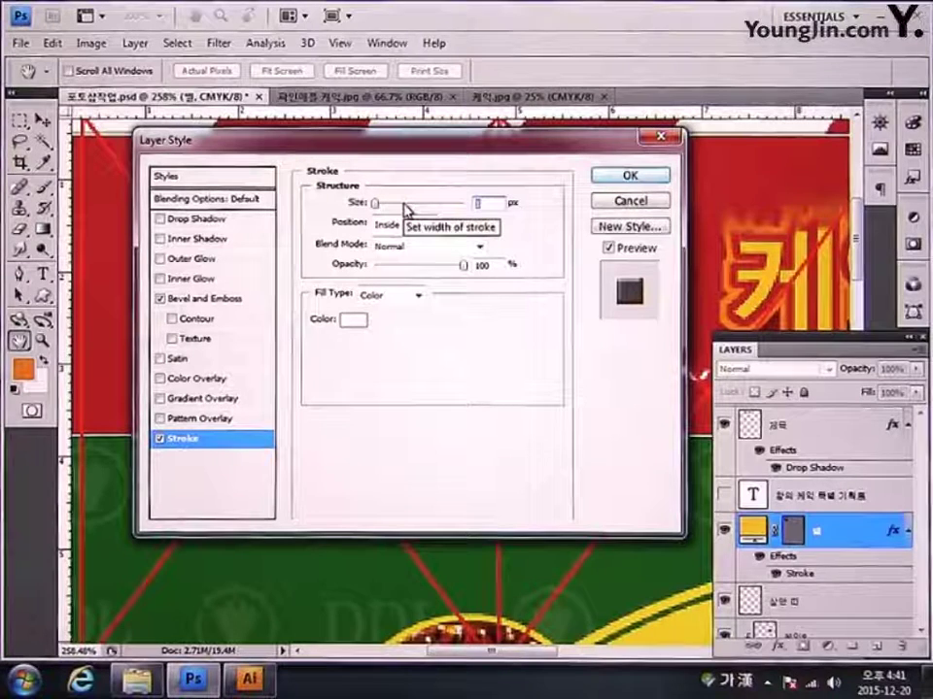
text(2)
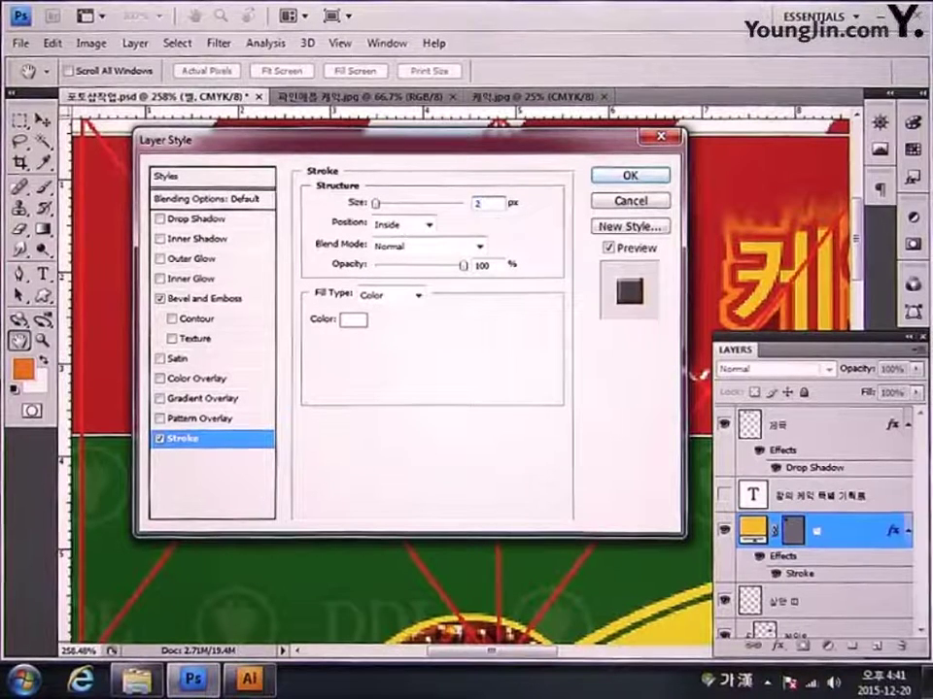
click(427, 224)
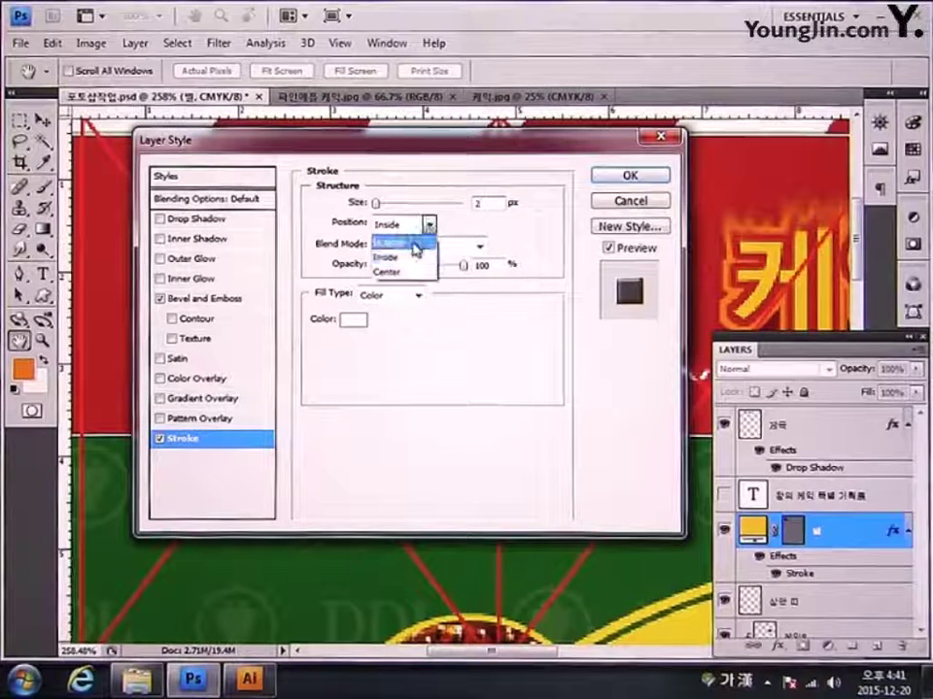
click(418, 243)
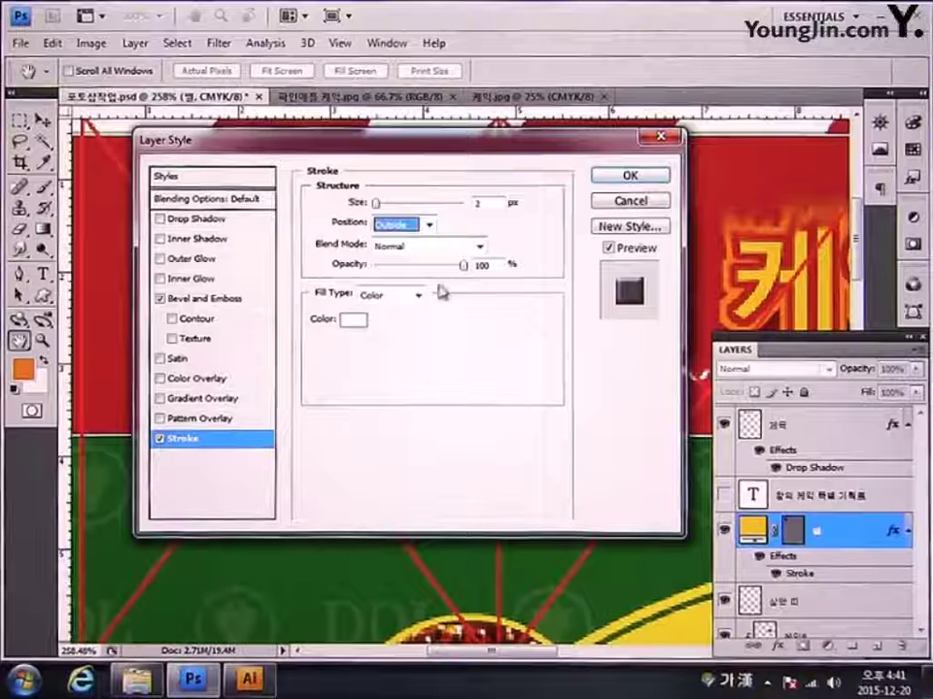
click(354, 321)
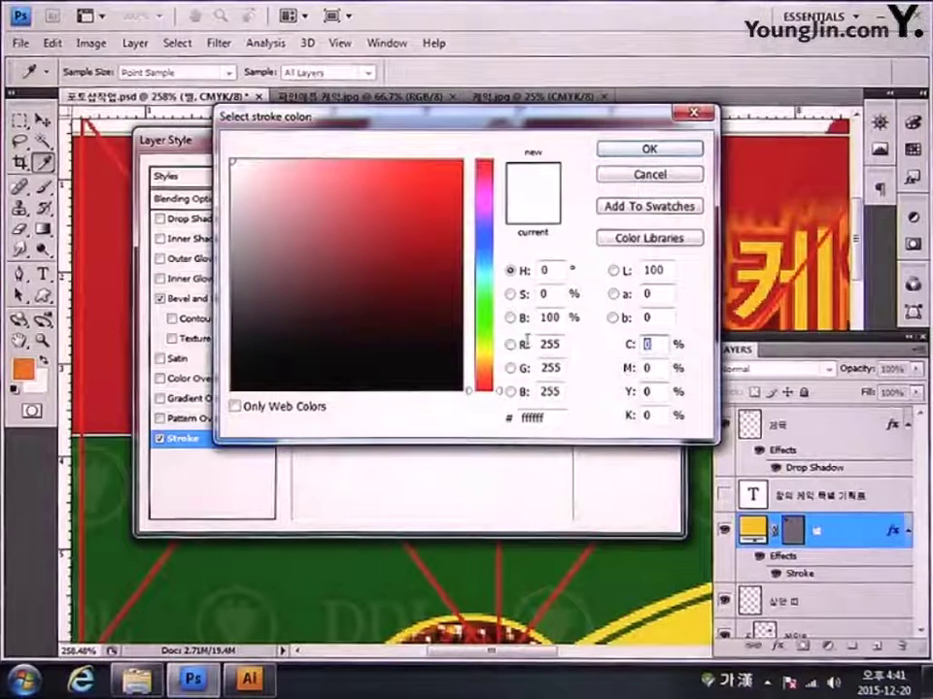
key(Tab)
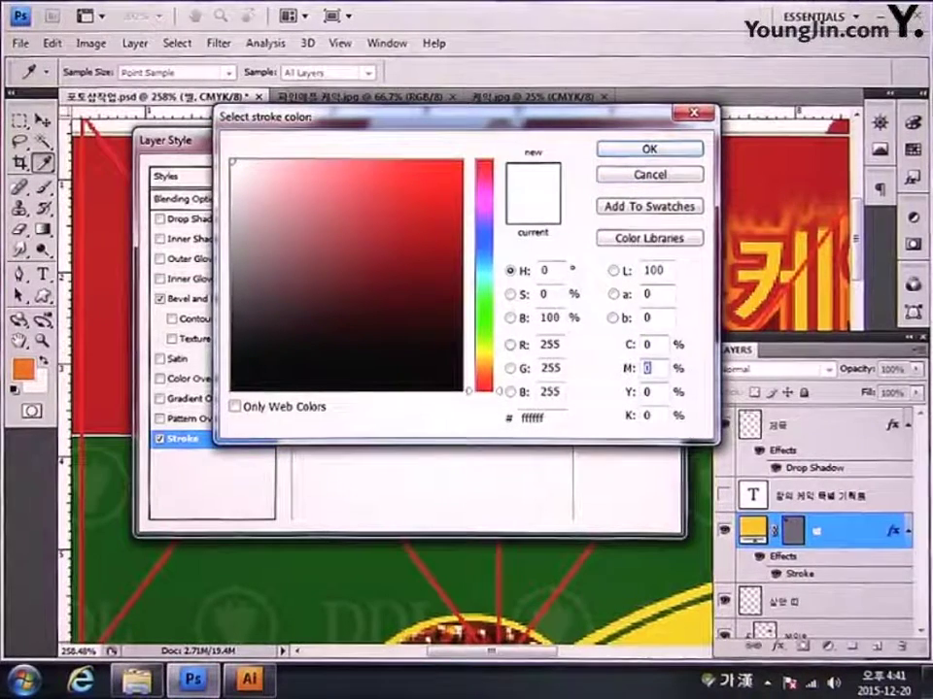
text(10)
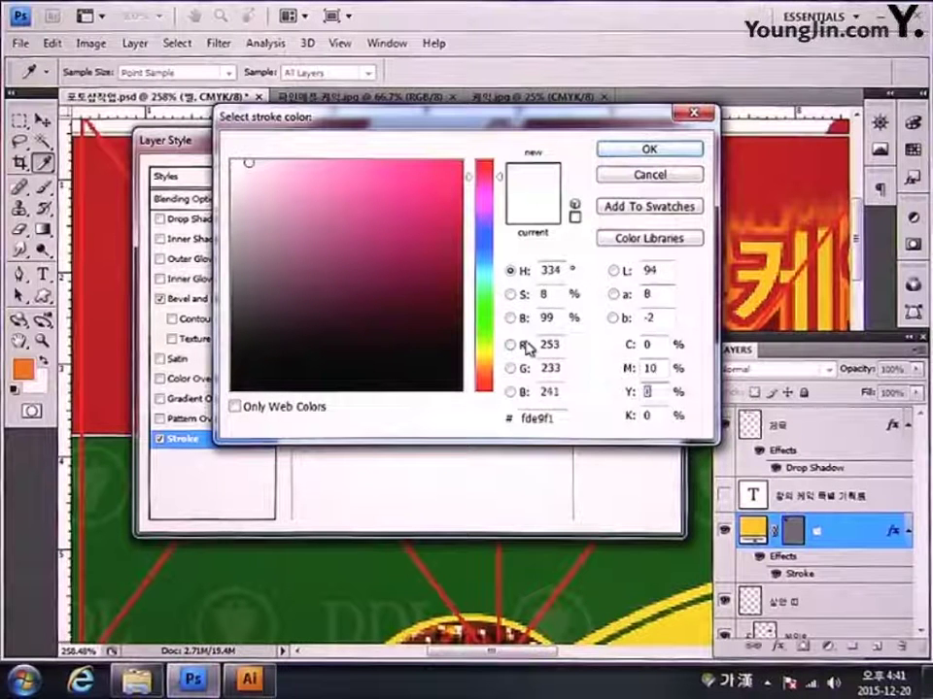
text(100)
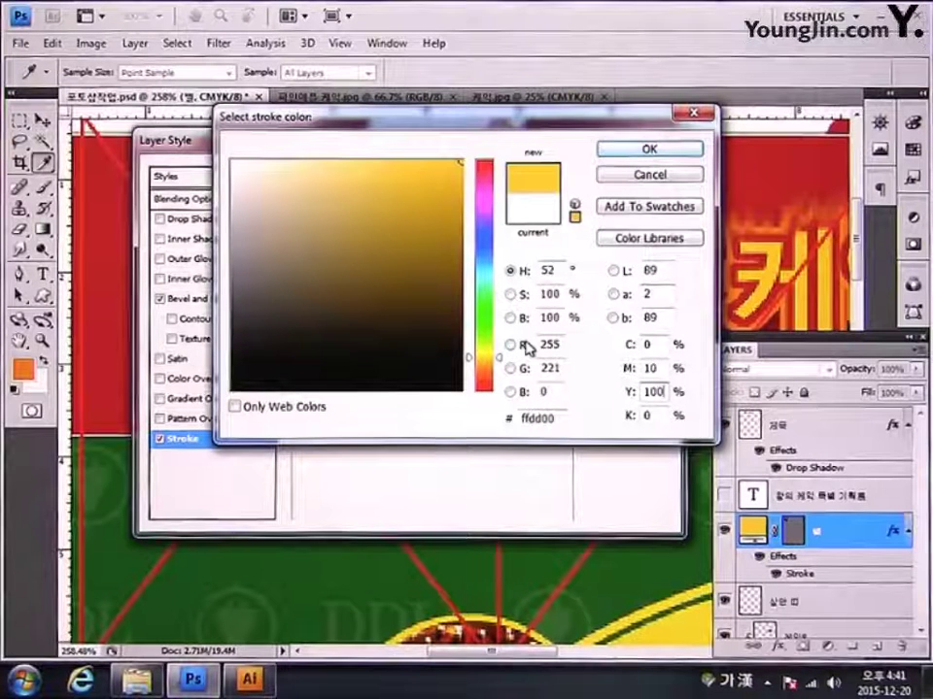
key(Return)
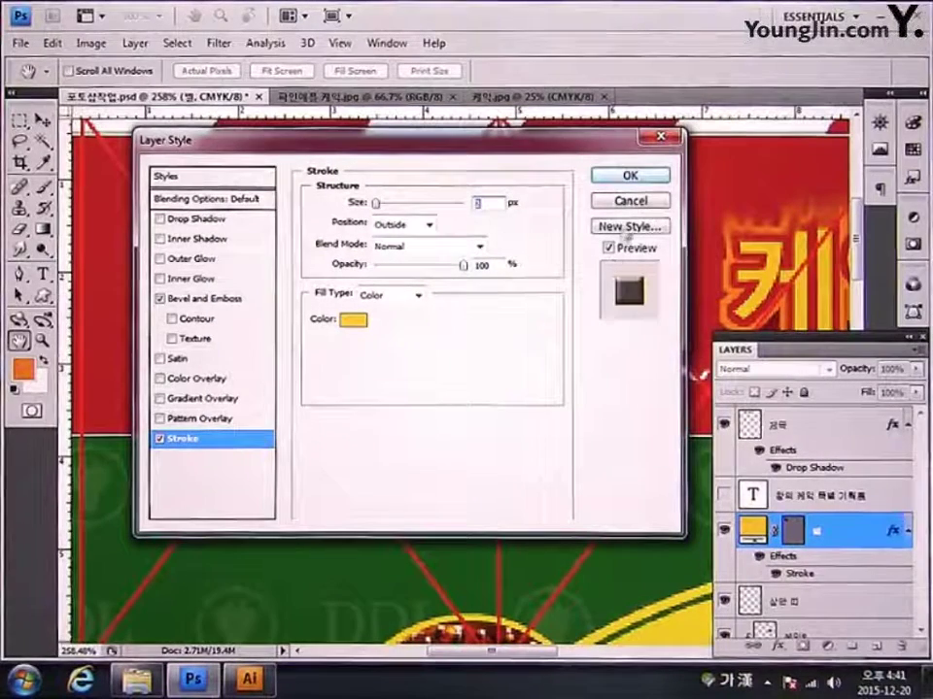
click(633, 181)
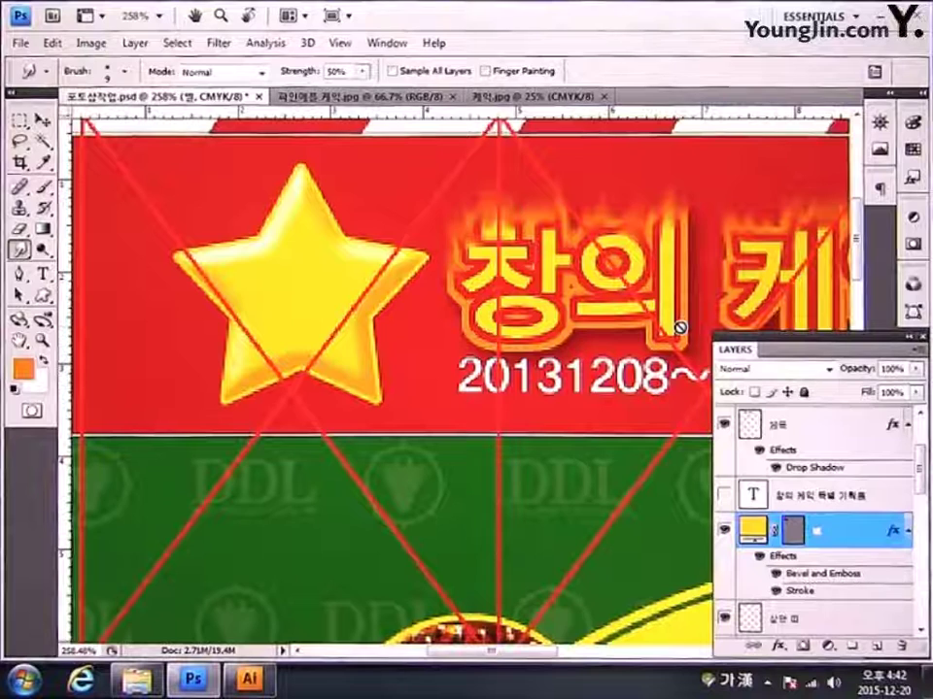
Step: Duplicate the 별 layer and hide the original star layer beneath the copy
drag(680, 376, 663, 399)
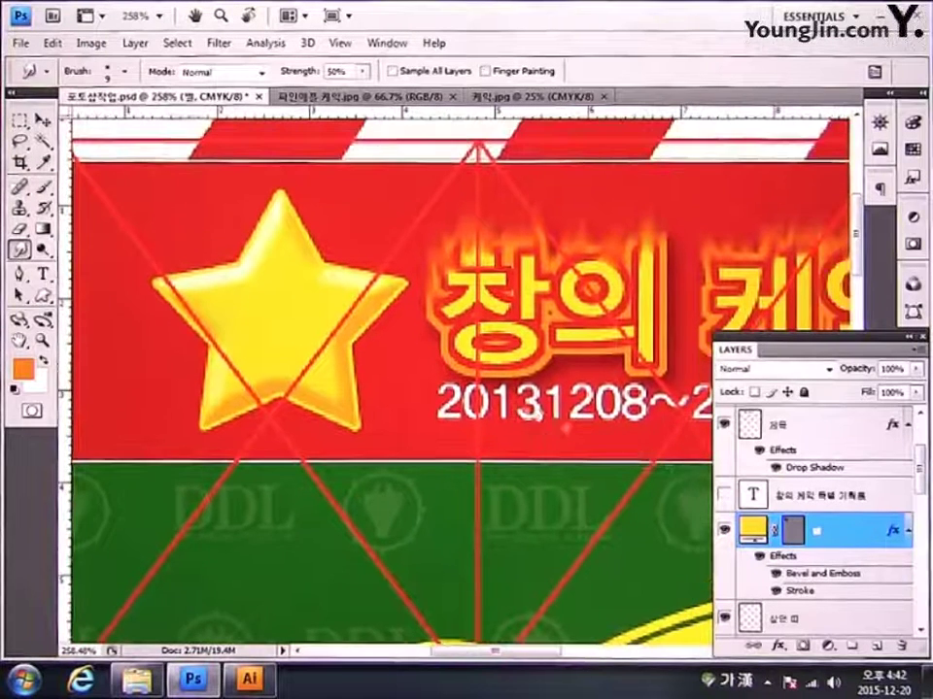
drag(920, 478, 921, 492)
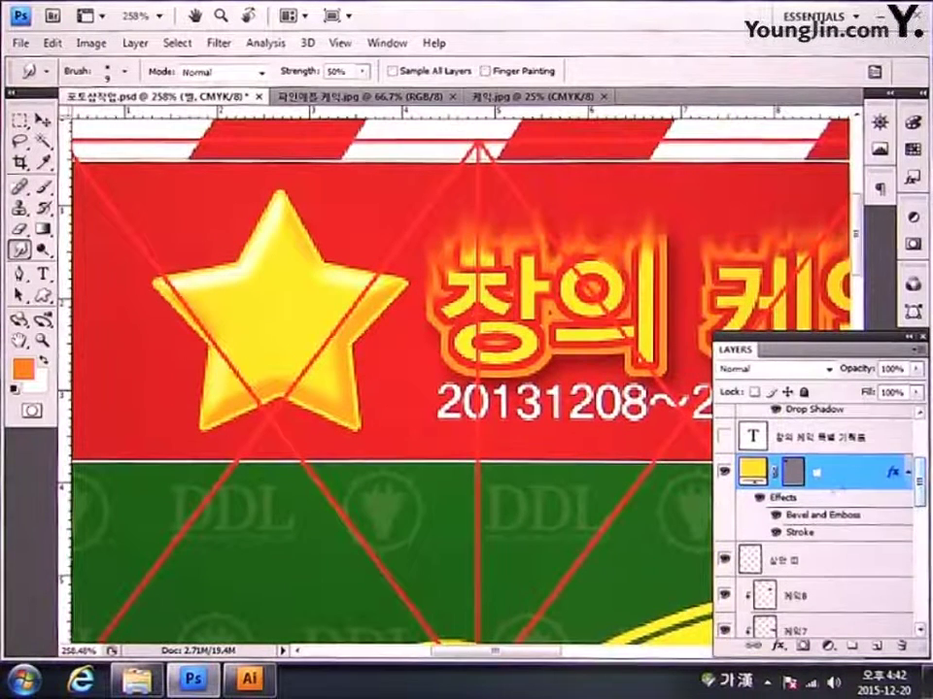
key(ctrl+j)
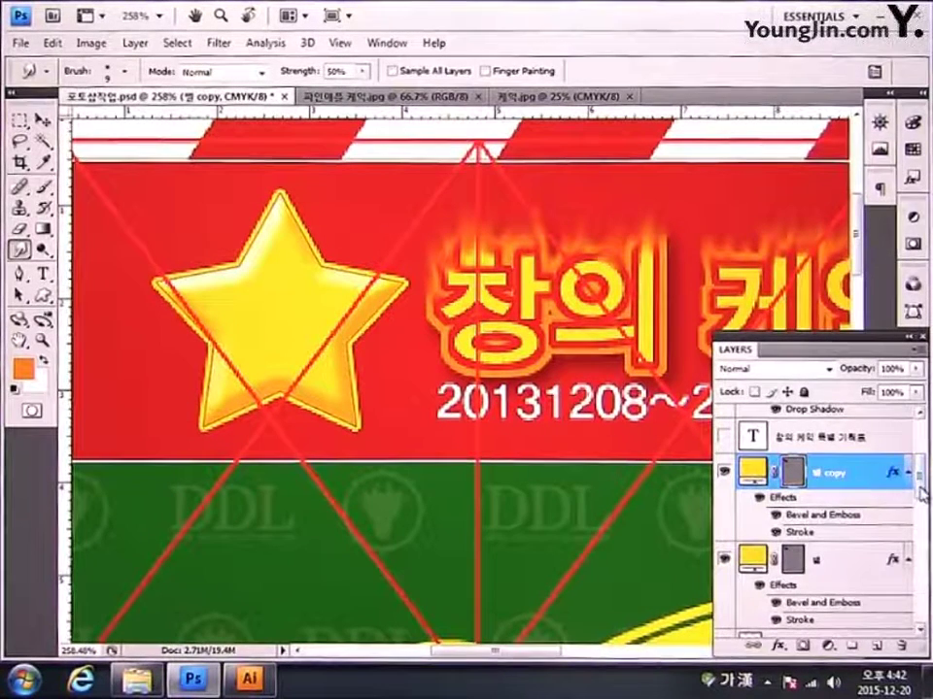
mouse_move(919, 460)
mouse_down()
mouse_move(919, 476)
mouse_move(919, 464)
mouse_up()
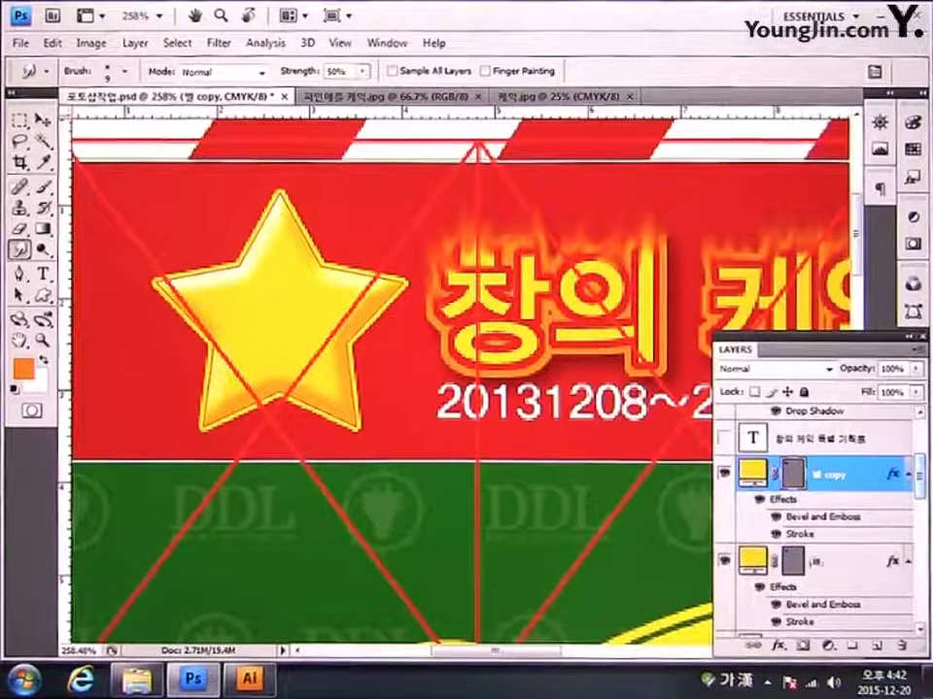
click(723, 562)
mouse_move(915, 483)
mouse_down()
mouse_move(921, 490)
mouse_move(923, 483)
mouse_up()
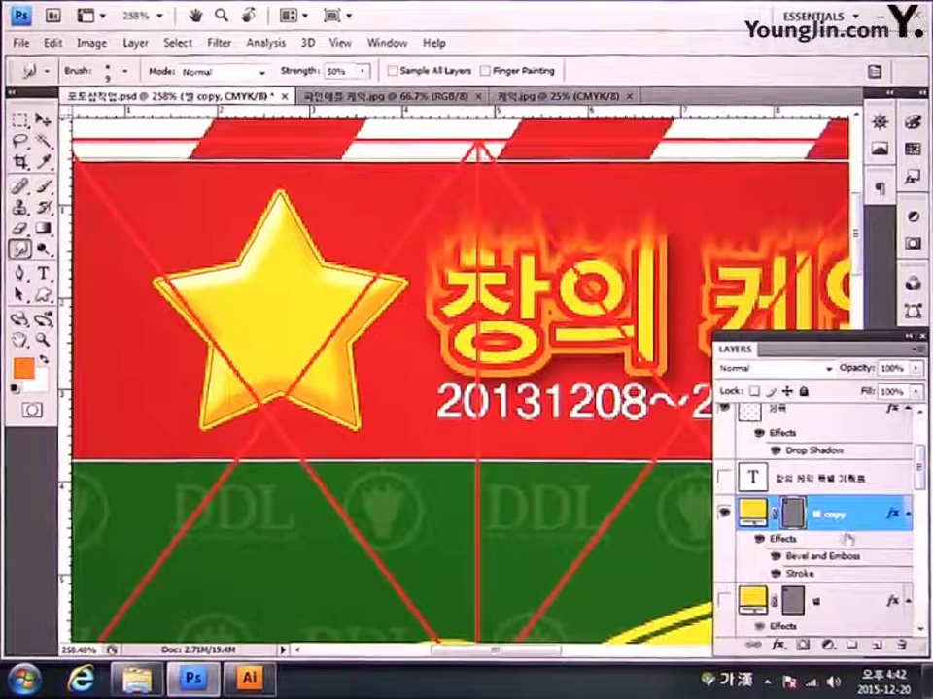
Step: Duplicate the star copy twice and merge the two new star layers into one rasterized layer
key(ctrl+j)
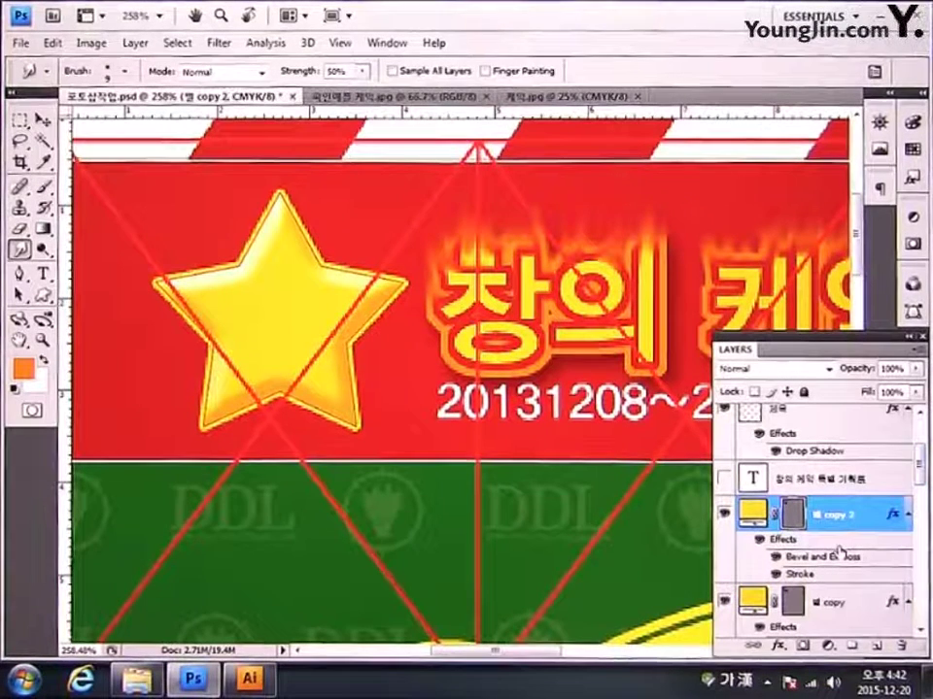
key(ctrl+j)
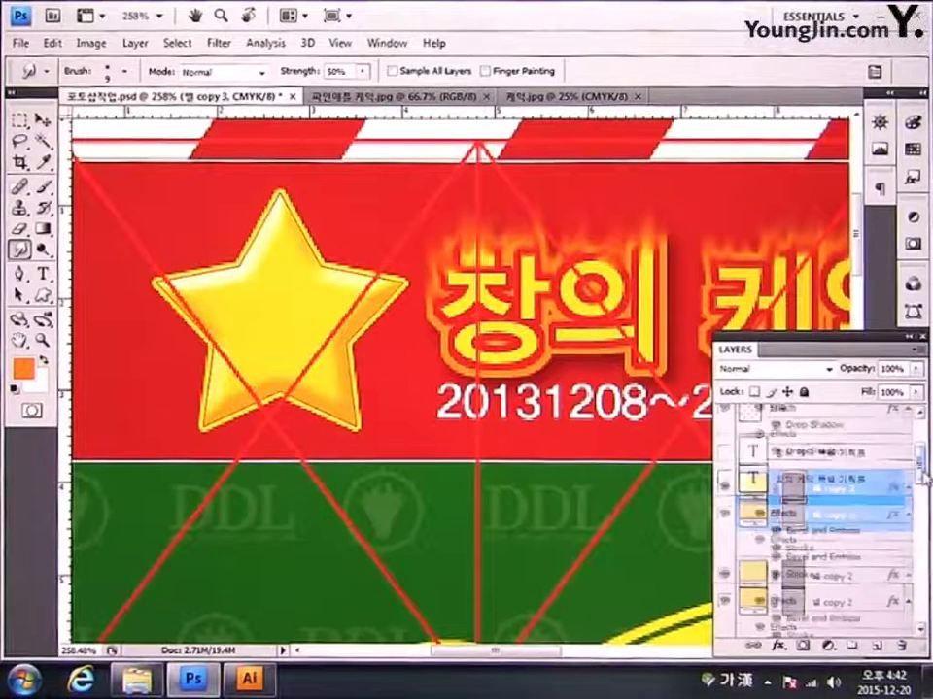
drag(921, 465, 925, 487)
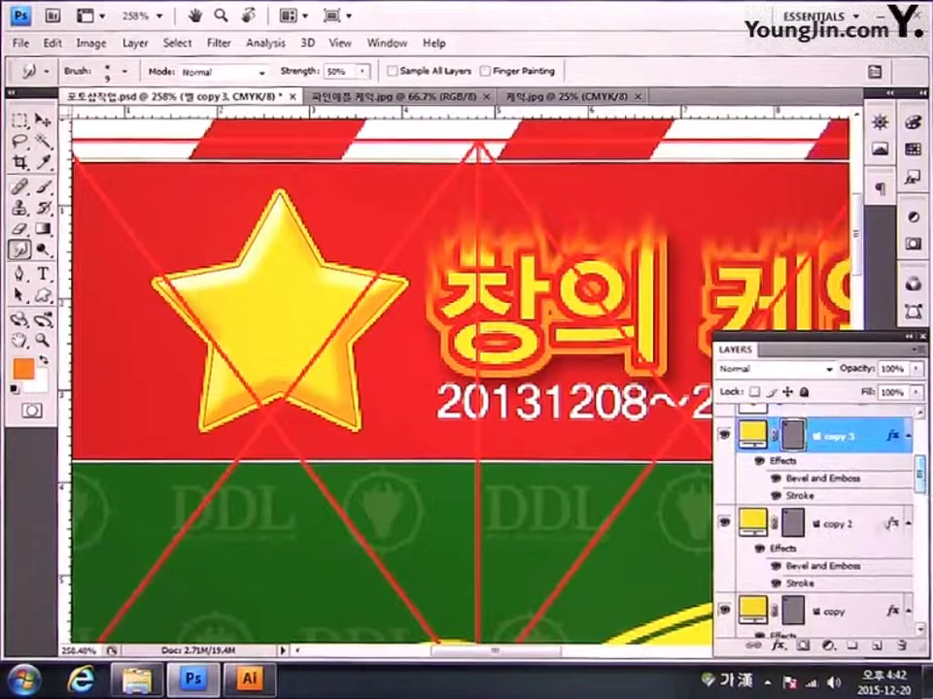
shift+click(838, 530)
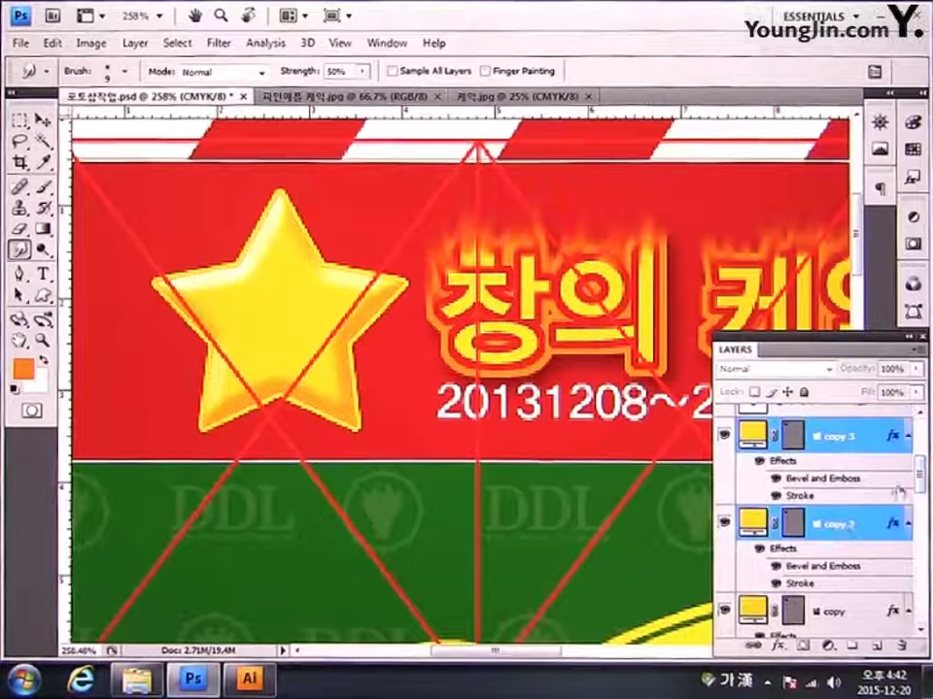
mouse_move(921, 486)
mouse_down()
mouse_move(921, 472)
mouse_move(921, 488)
mouse_up()
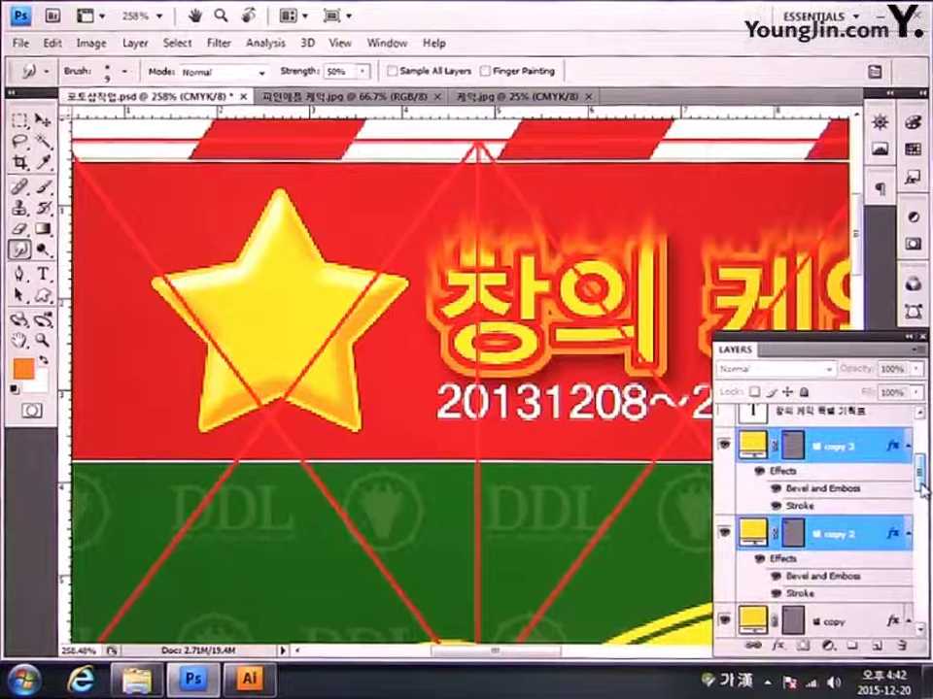
right_click(858, 539)
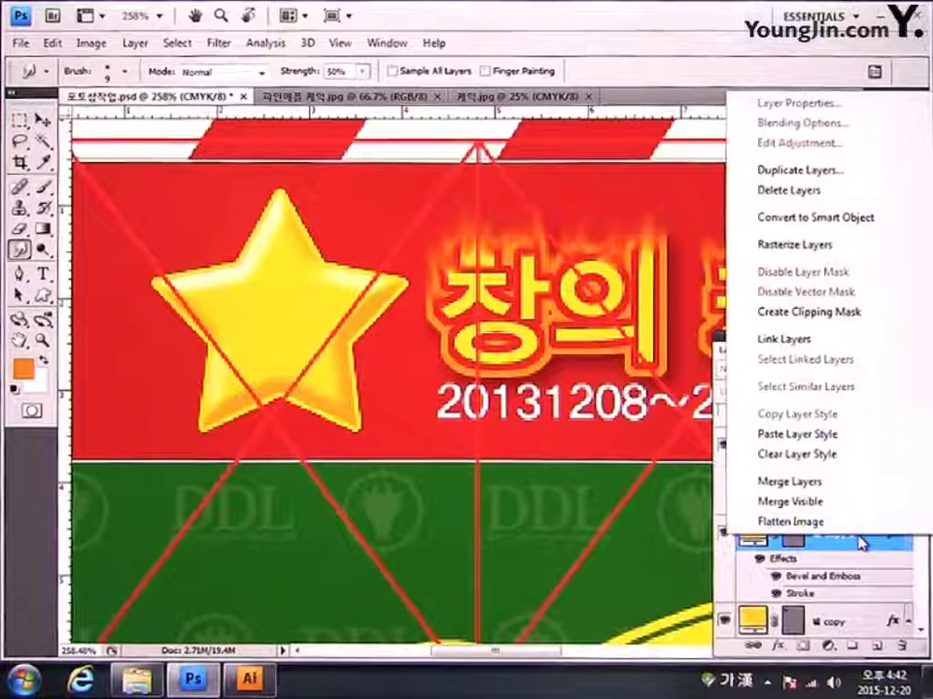
click(858, 483)
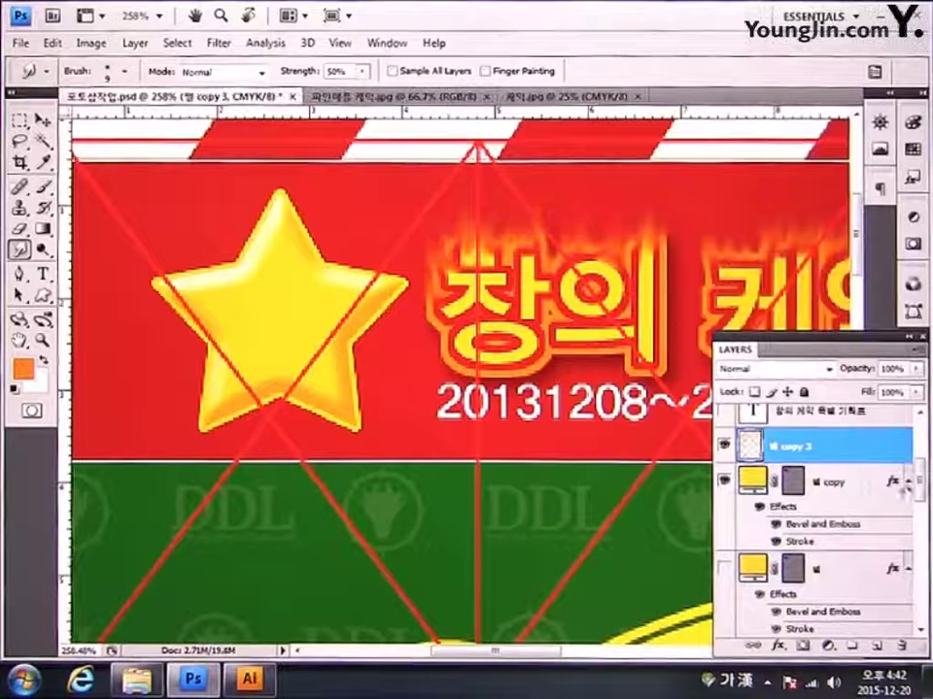
Step: Duplicate the merged star, load the lower copy's outline as a selection and expand it by 3 pixels
scroll(921, 483, up, 2)
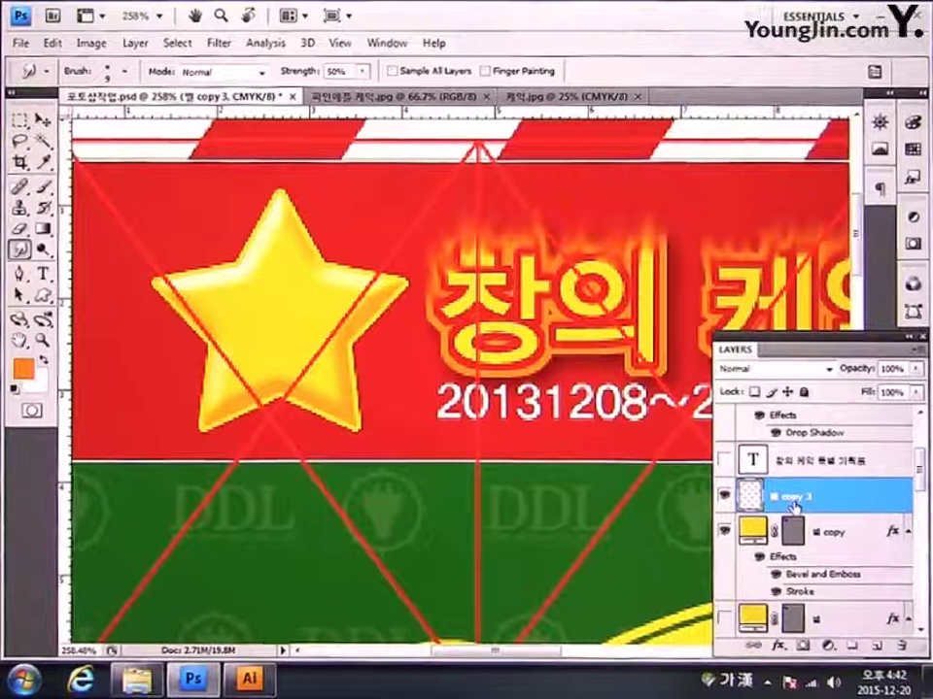
key(ctrl+j)
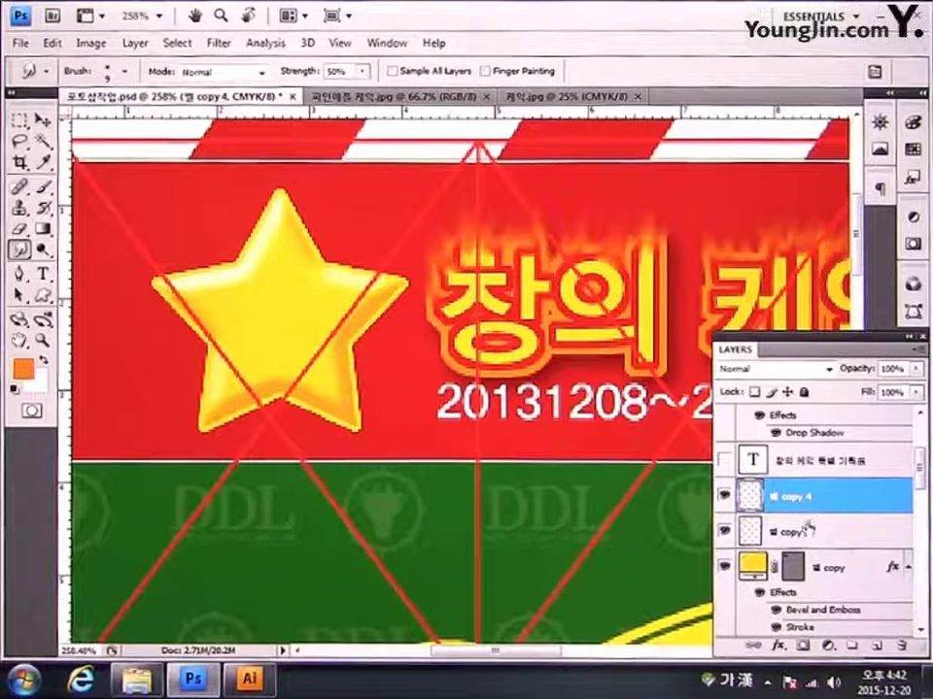
click(835, 534)
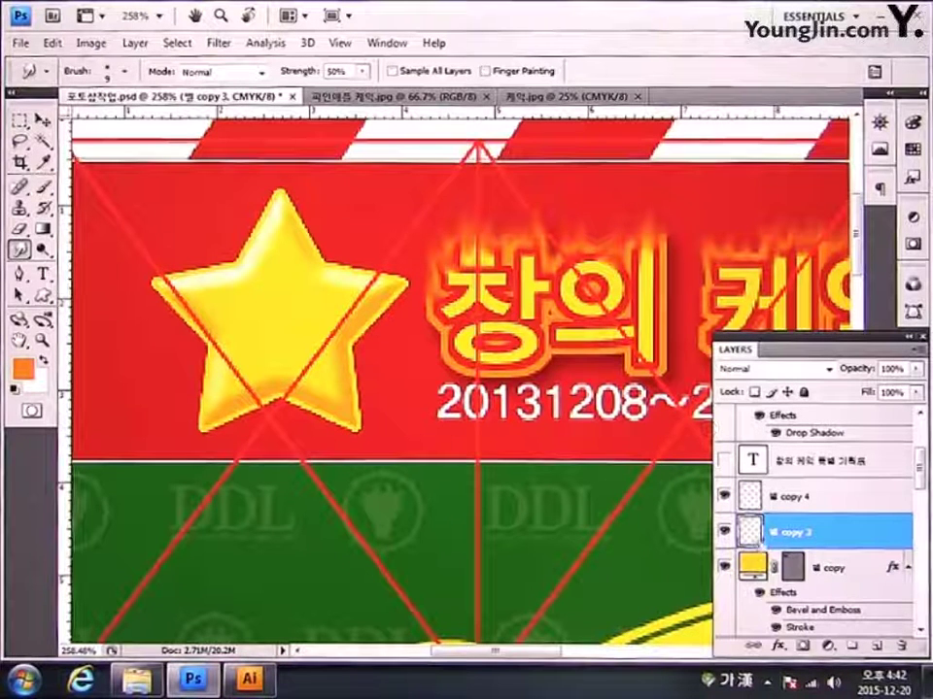
click(236, 43)
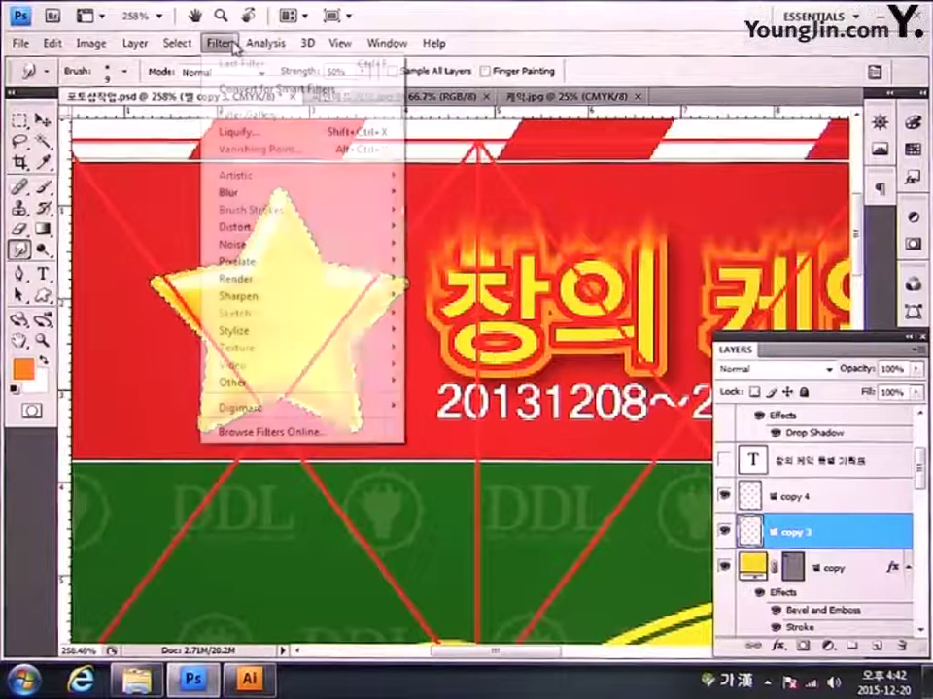
mouse_move(179, 43)
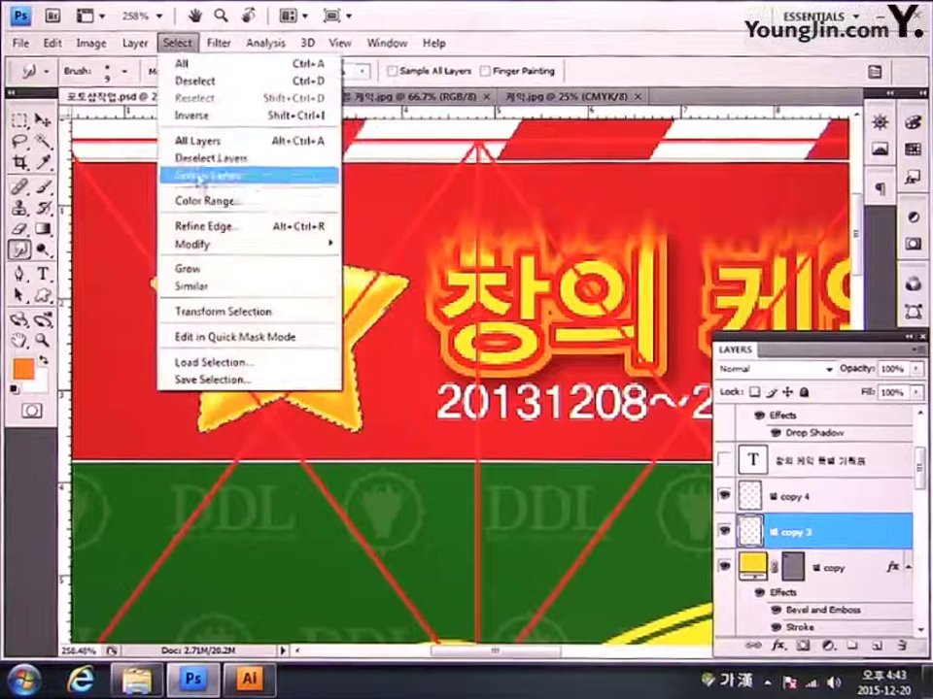
mouse_move(238, 245)
click(370, 277)
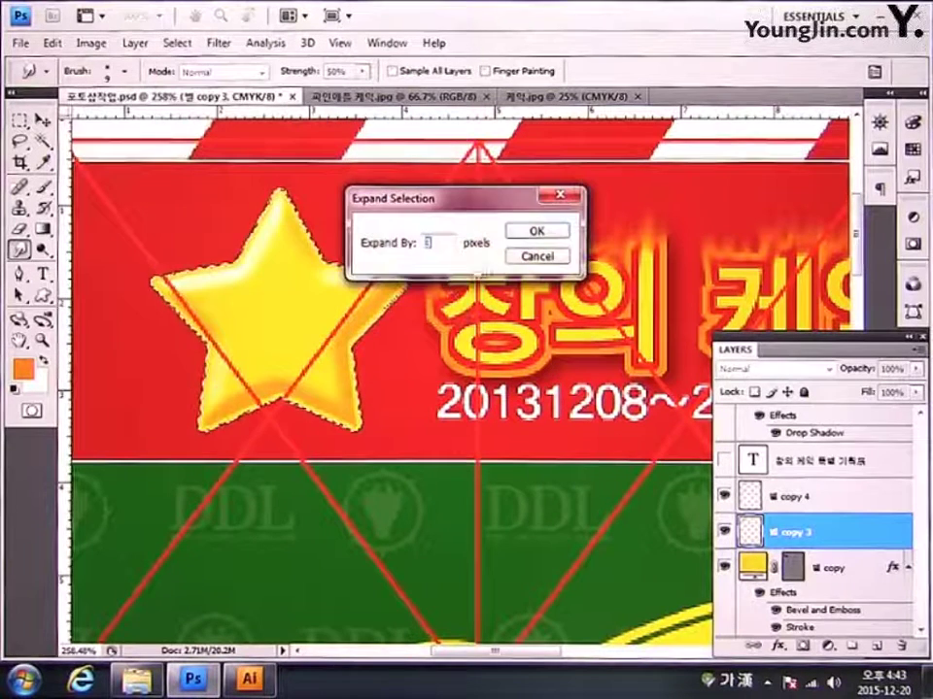
click(535, 236)
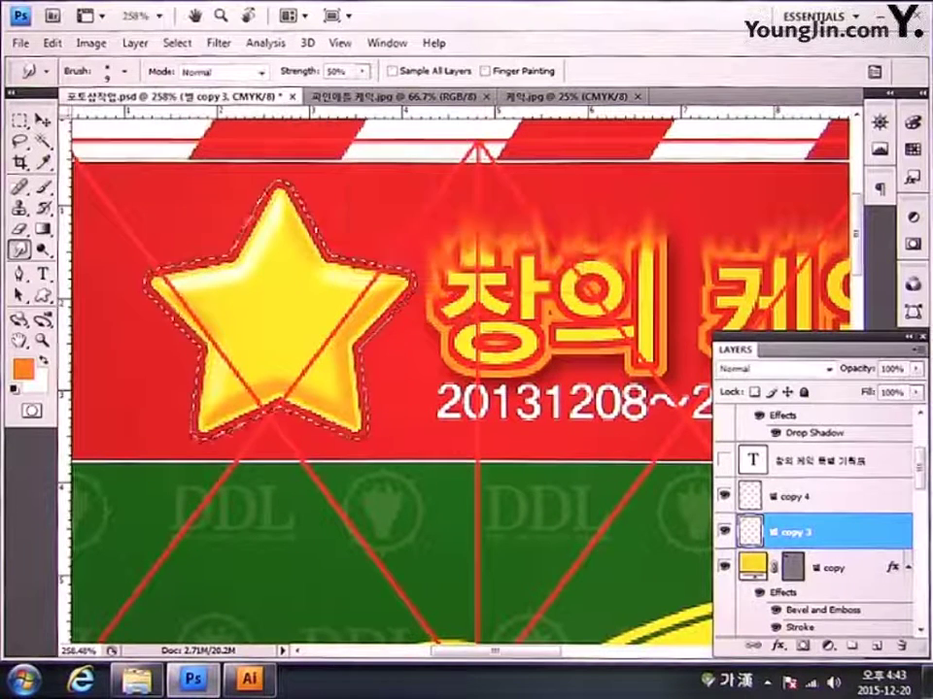
Step: Fill the expanded star selection with C 10, M 100, Y 100, K 8 on the lower merged copy and deselect
click(30, 373)
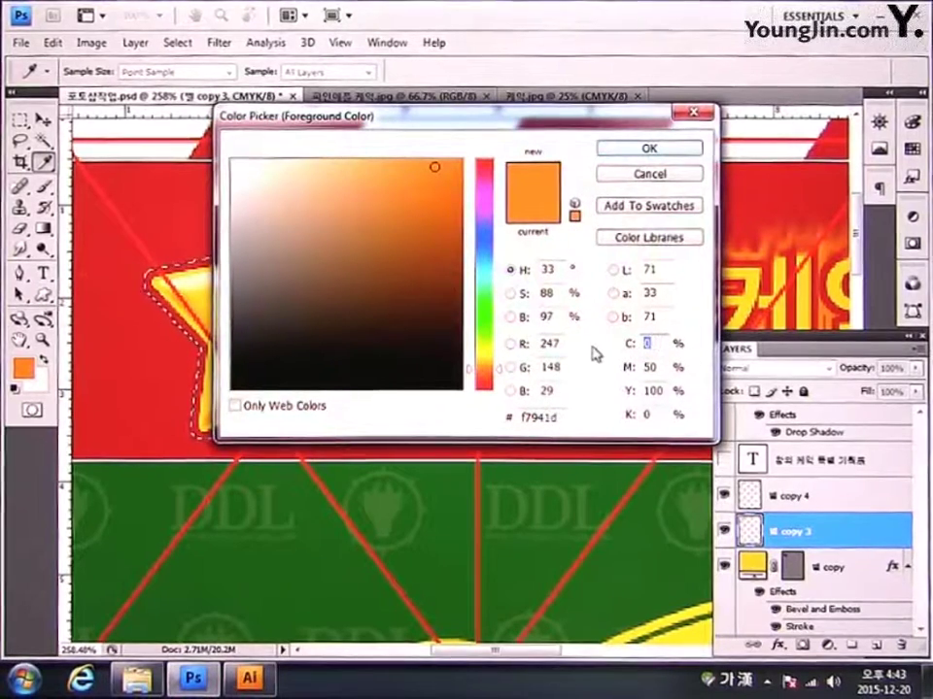
text(10)
key(Tab)
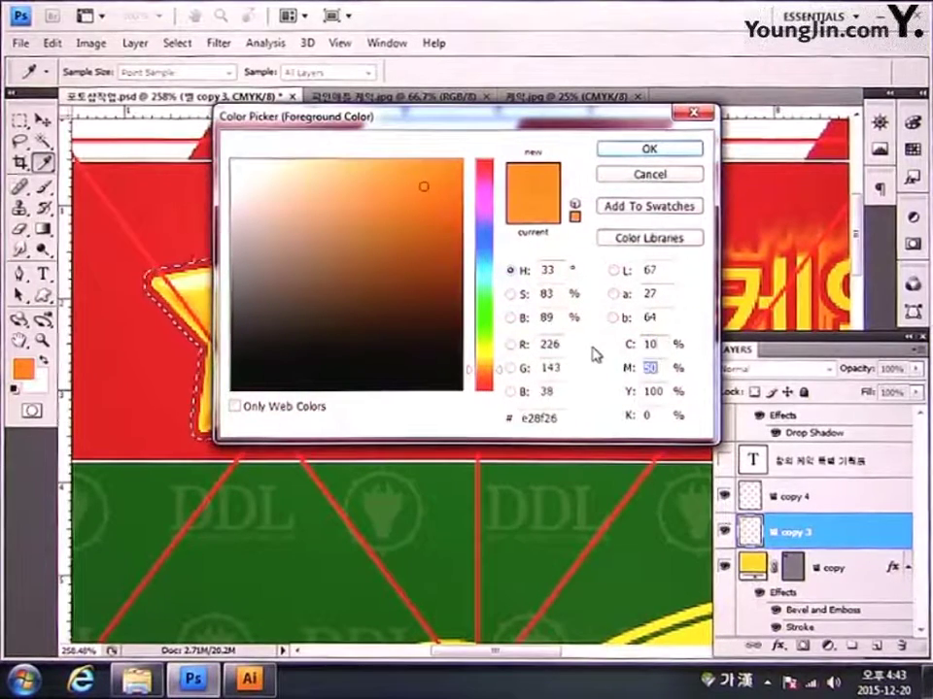
text(100)
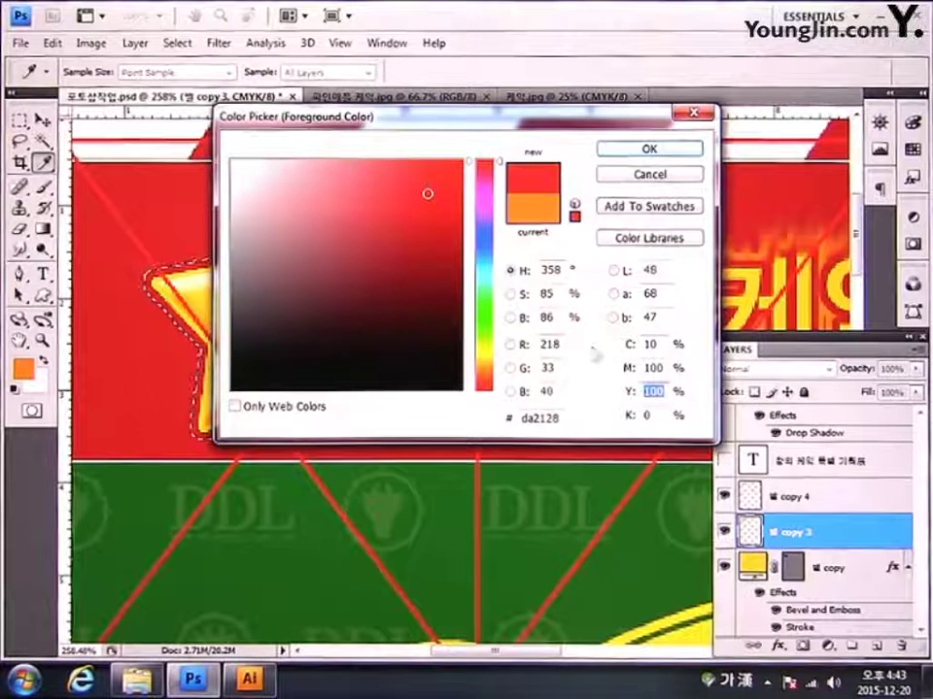
text(8)
key(Return)
key(r)
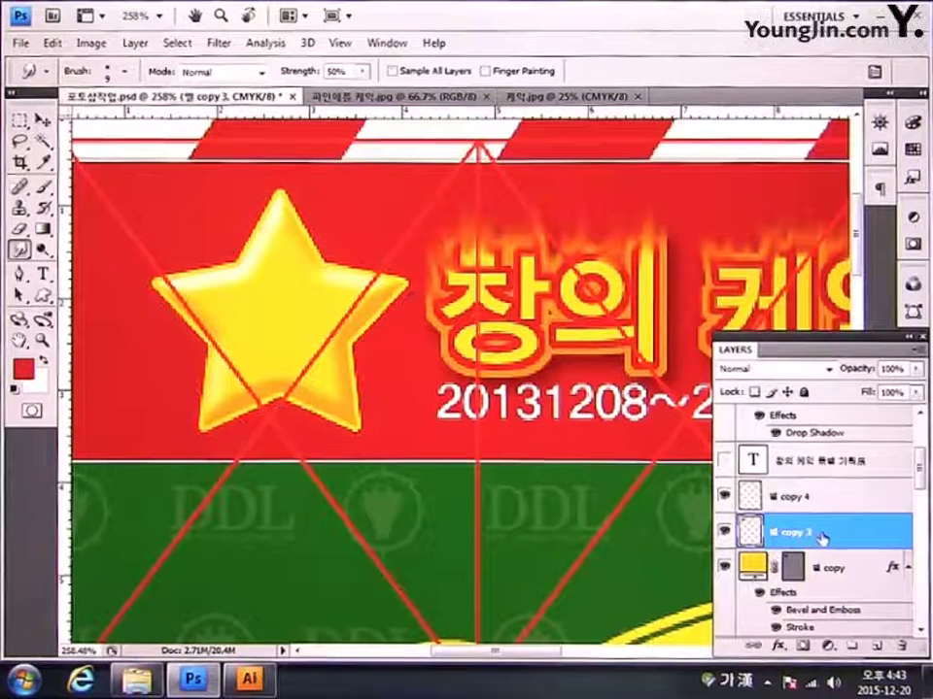
key(ctrl+d)
Step: Duplicate the red star, load the lower red copy's outline as a selection and expand it by 3 pixels
key(ctrl+j)
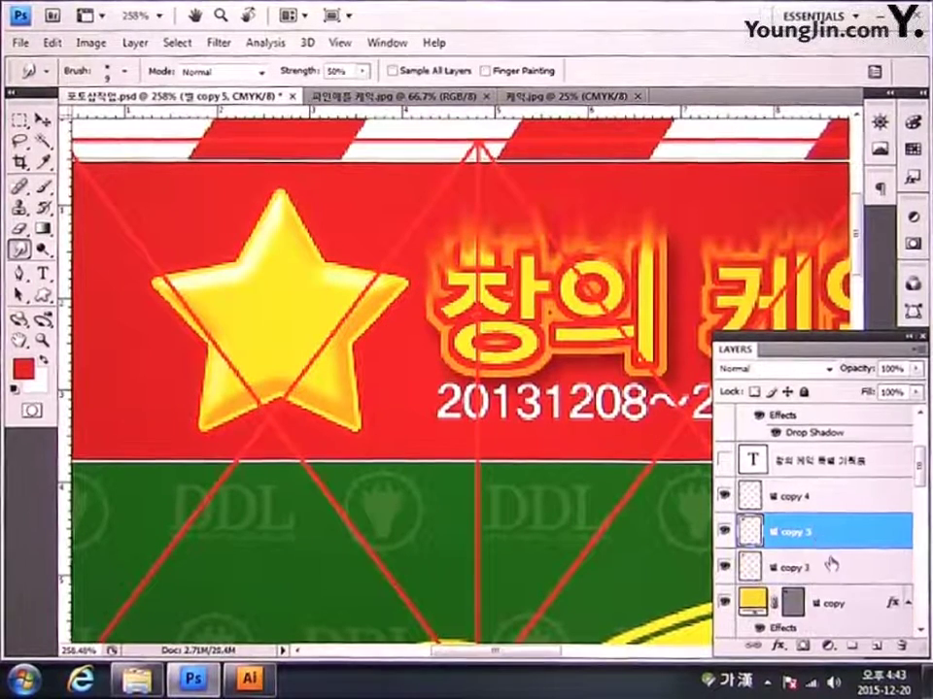
click(827, 568)
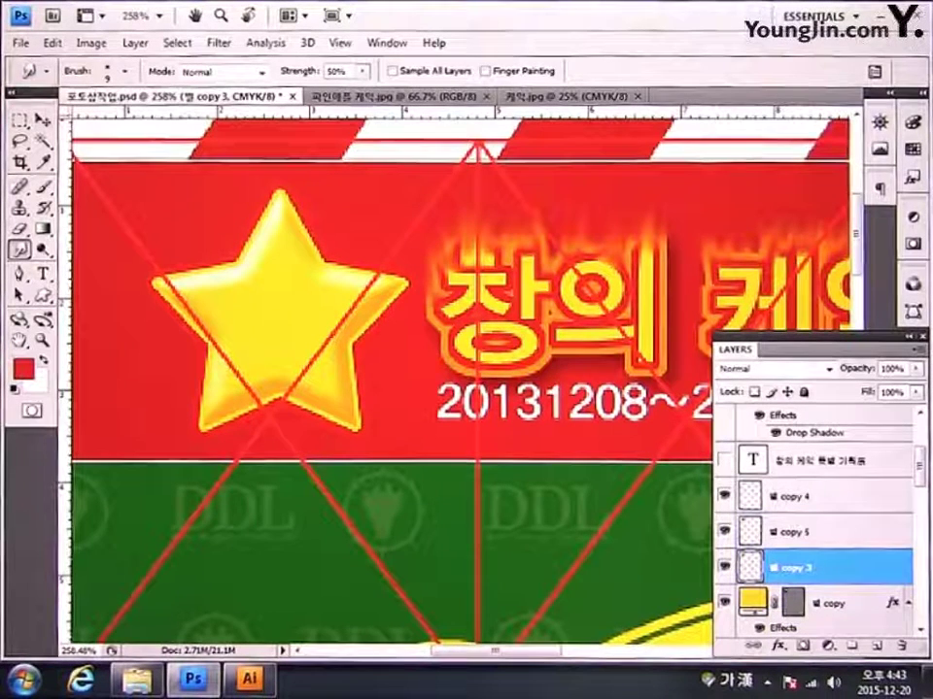
ctrl+click(754, 568)
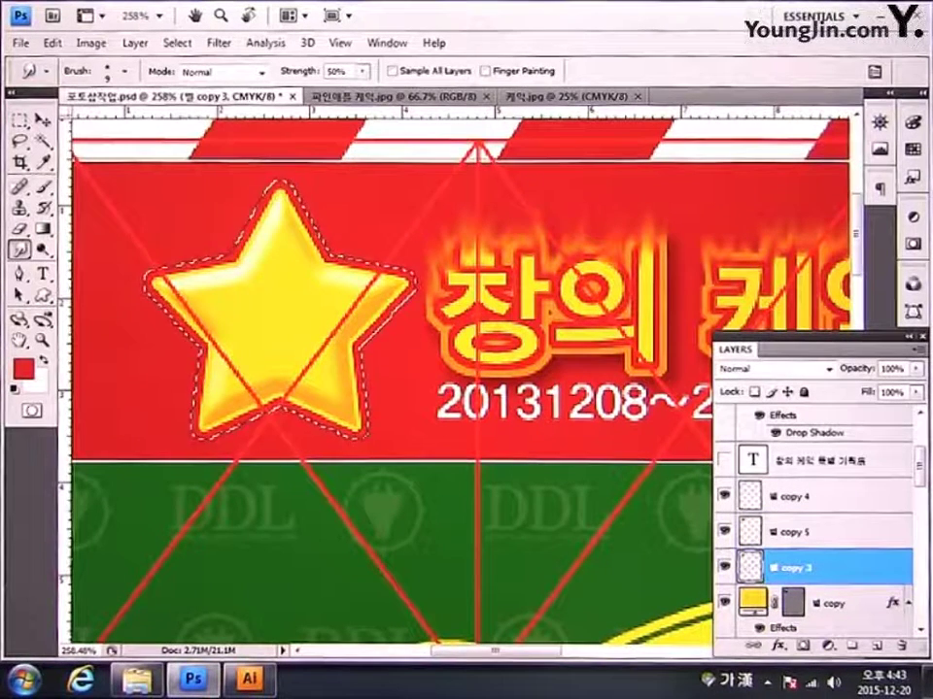
click(178, 46)
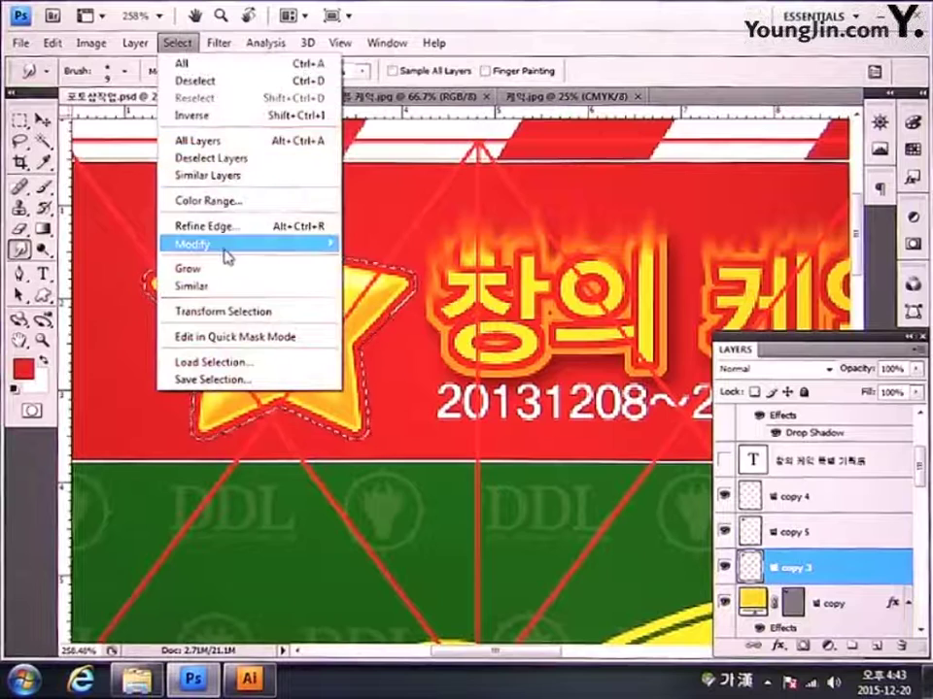
mouse_move(224, 246)
click(382, 280)
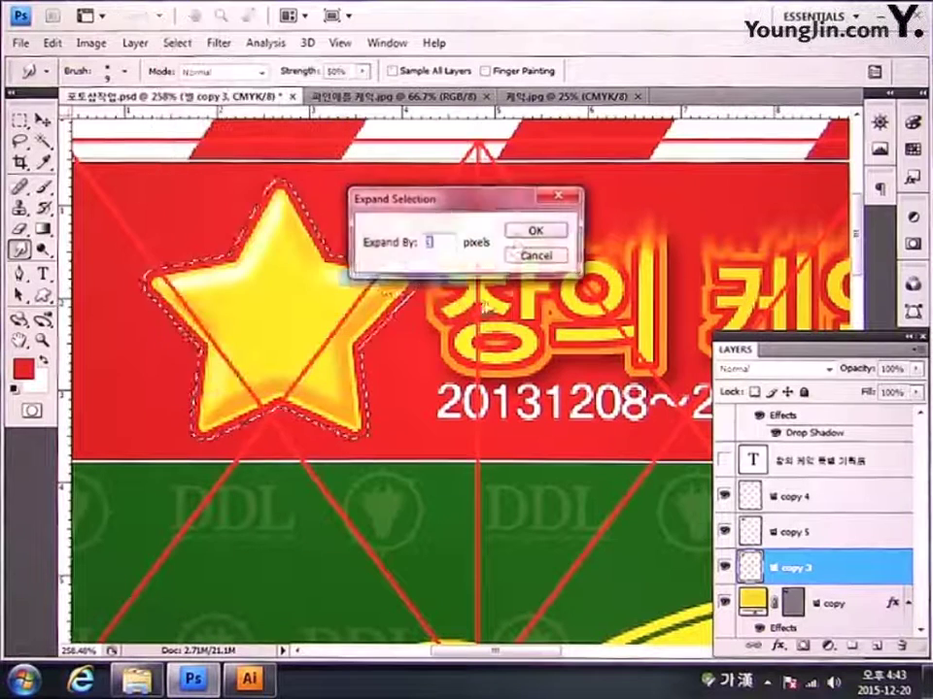
click(529, 233)
Step: Fill the wider selection with orange C 0, M 50, Y 100, K 0 on the lowest merged copy and deselect
click(21, 369)
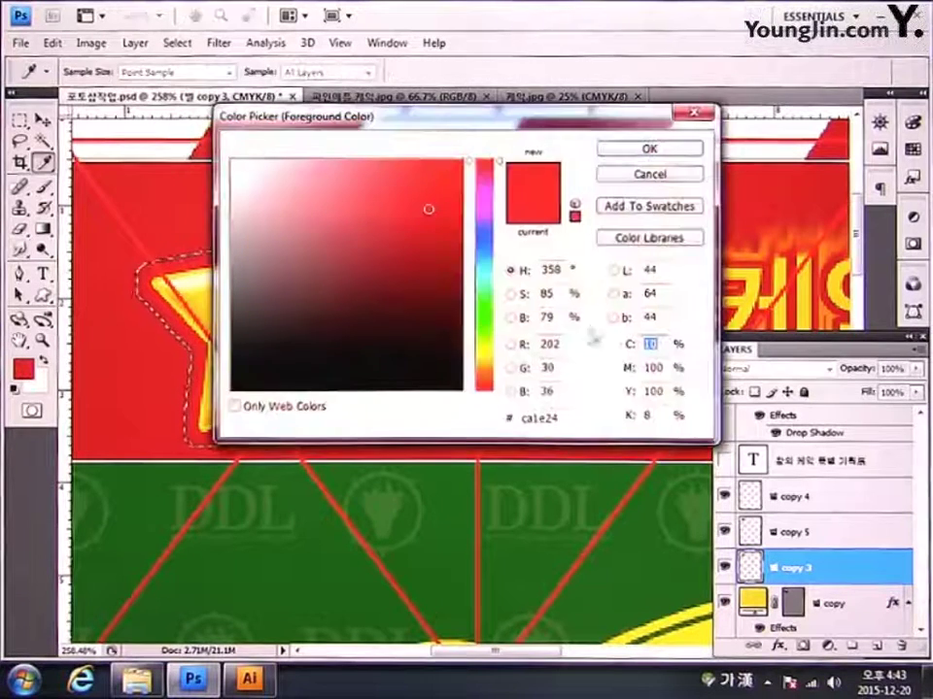
key(Down)
key(Down)
key(Down)
key(Down)
key(Down)
key(Down)
key(Down)
key(Down)
key(Down)
key(Down)
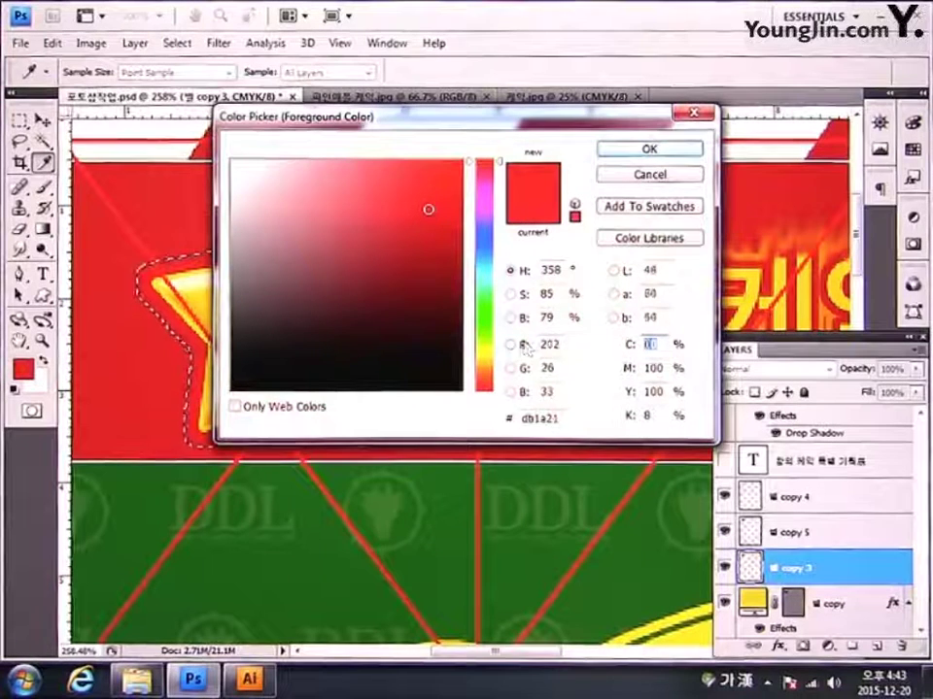
key(Tab)
text(50100)
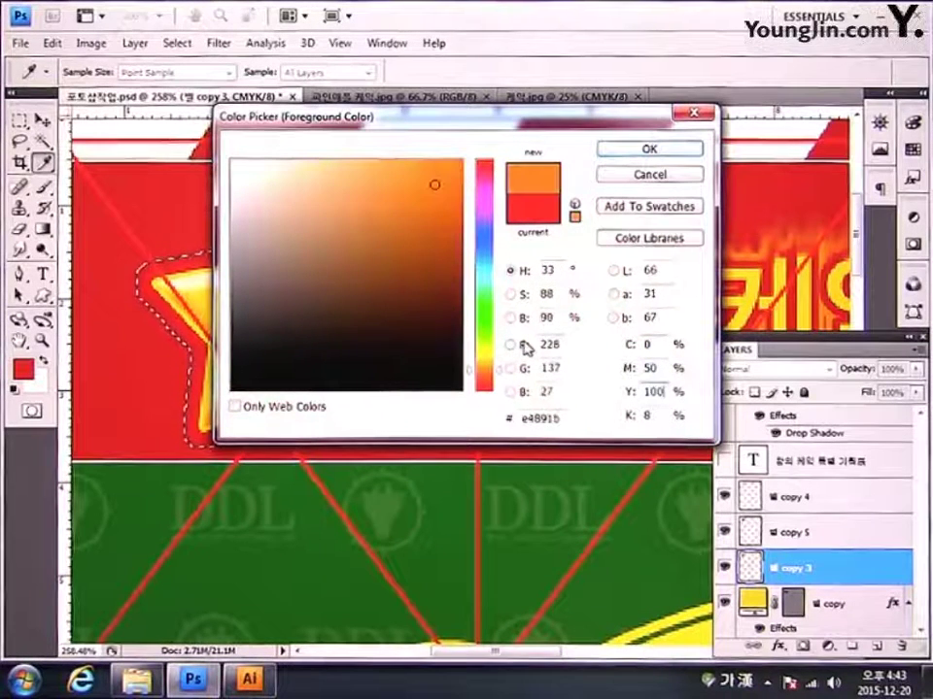
text(0)
key(Return)
key(r)
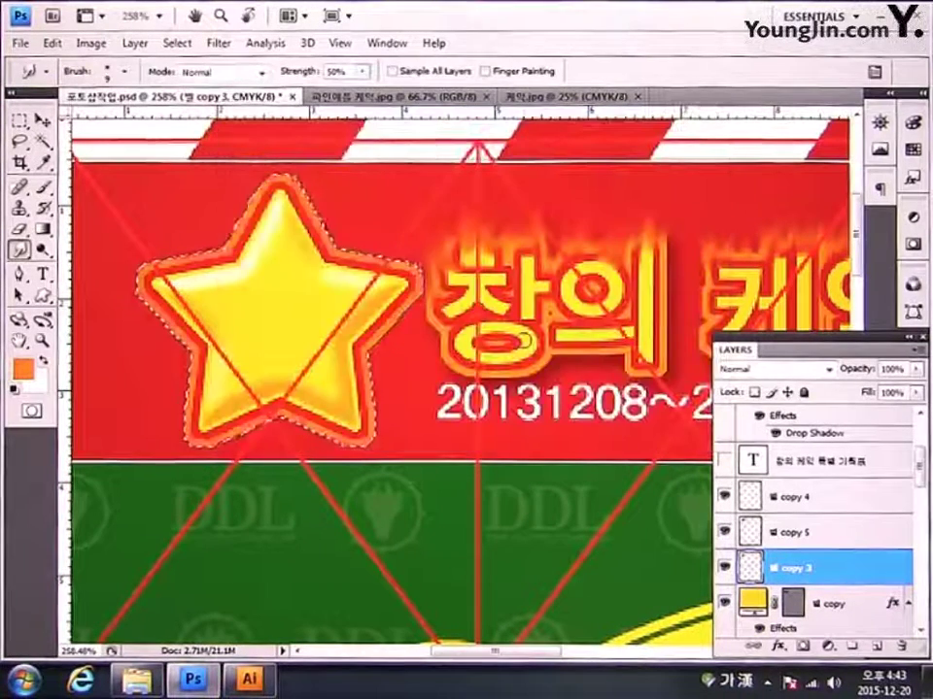
key(ctrl+d)
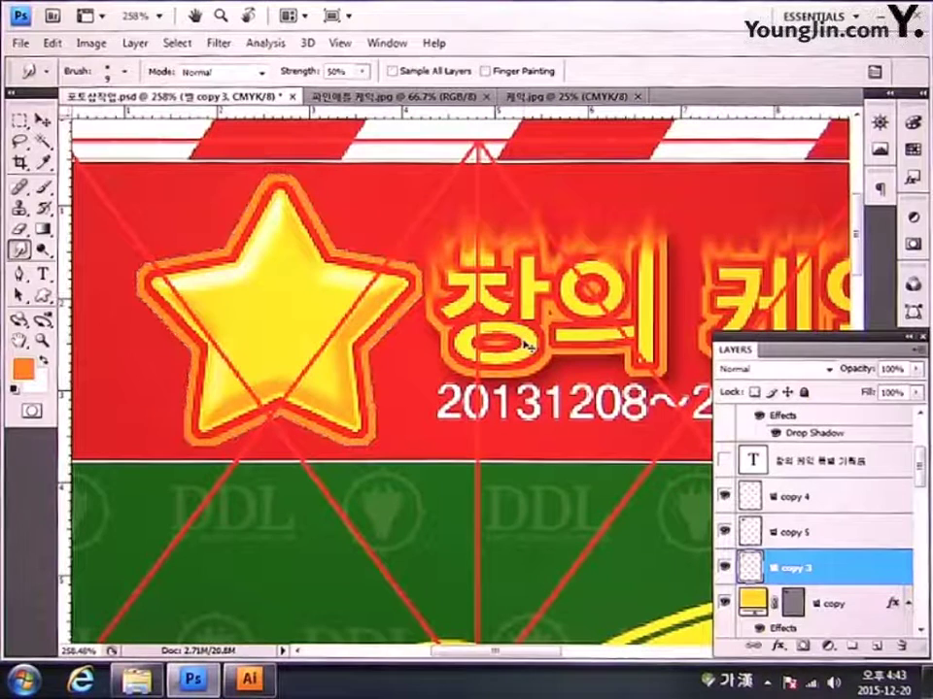
Step: Merge the yellow, red and orange star layers, 별 copy 4, 별 copy 5 and 별 copy 3, into one layer
click(814, 497)
shift+click(816, 532)
shift+click(825, 568)
right_click(825, 571)
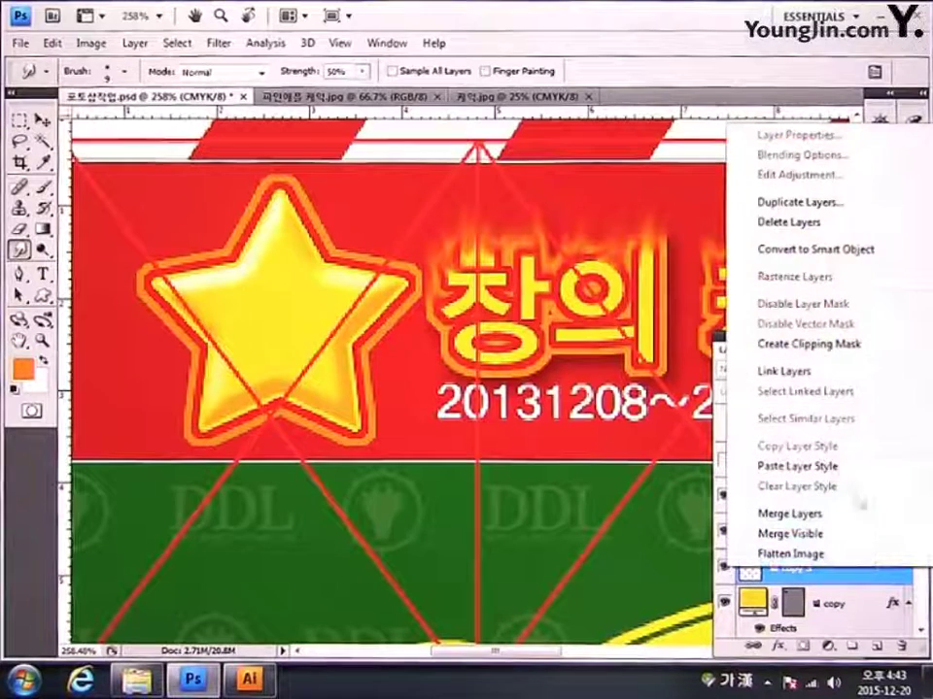
click(821, 512)
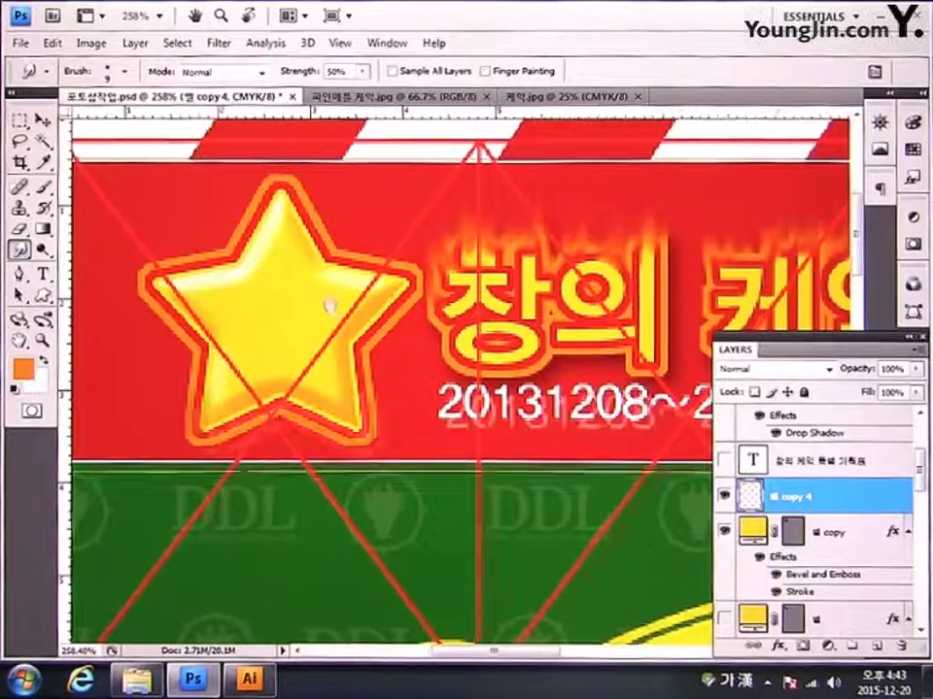
Step: Smudge the merged star's outline upward along its upper edges and top point to form flames
drag(326, 306, 355, 349)
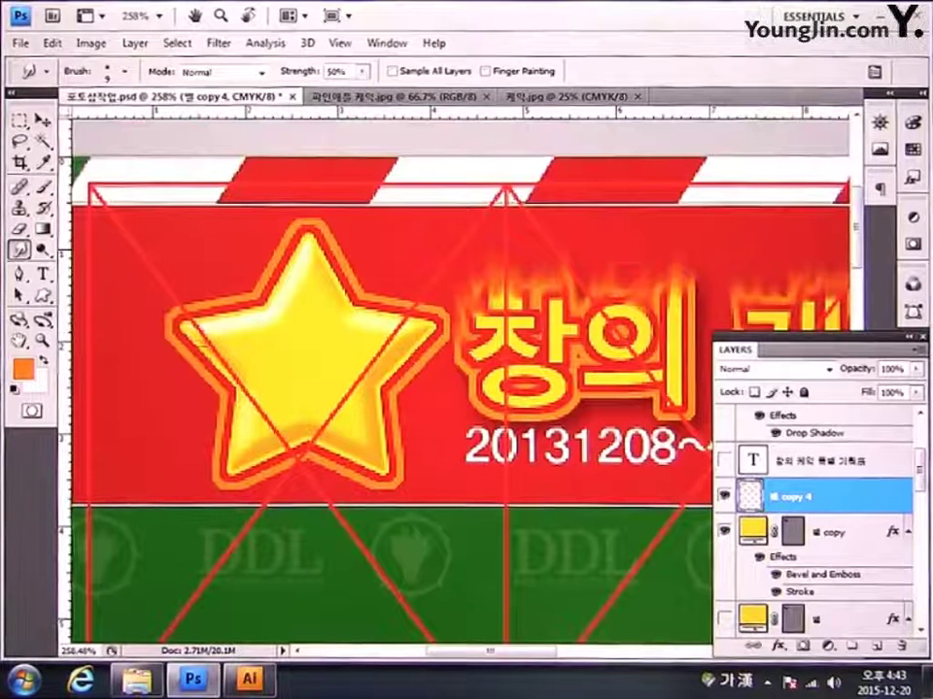
drag(192, 328, 212, 307)
drag(264, 291, 252, 255)
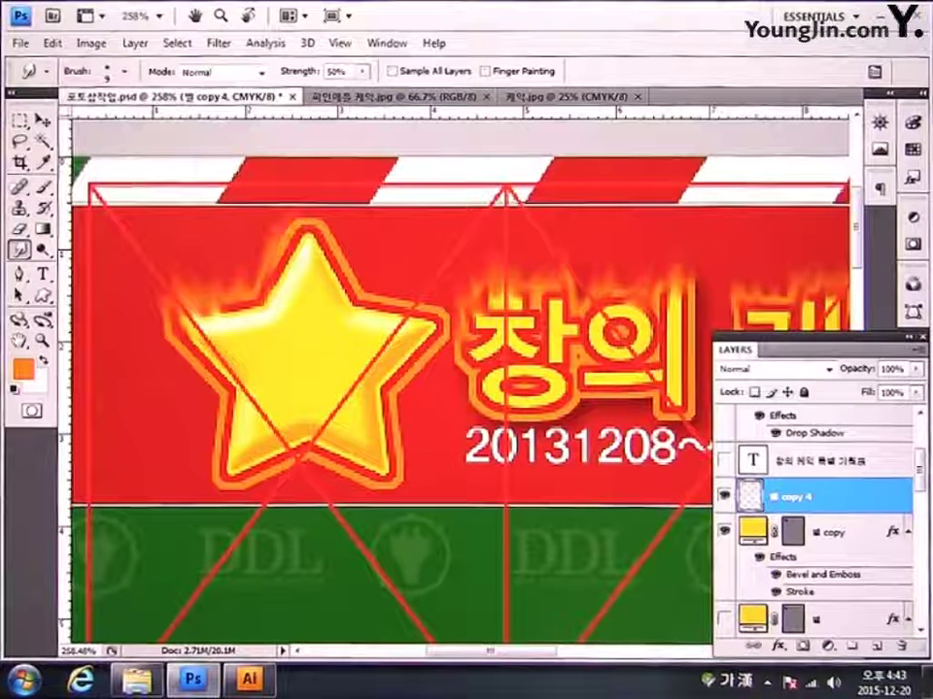
drag(308, 225, 305, 225)
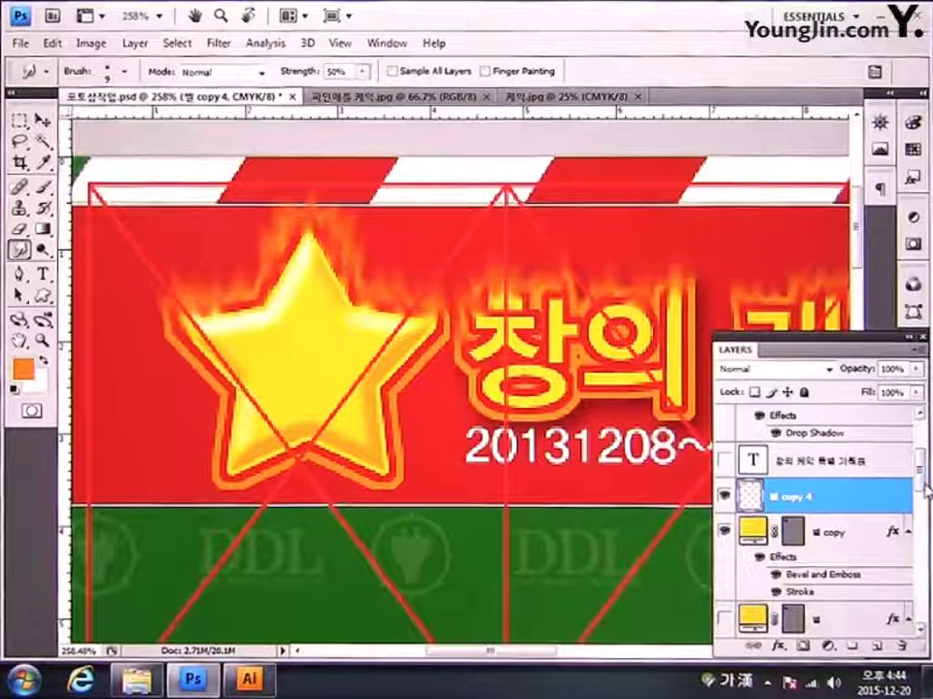
key(v)
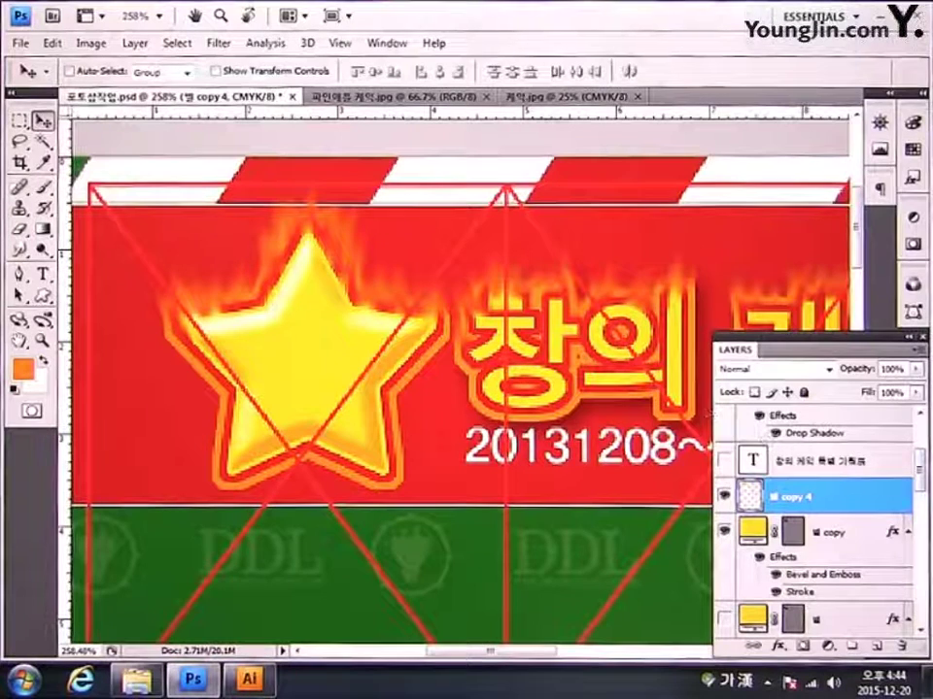
drag(923, 476, 922, 418)
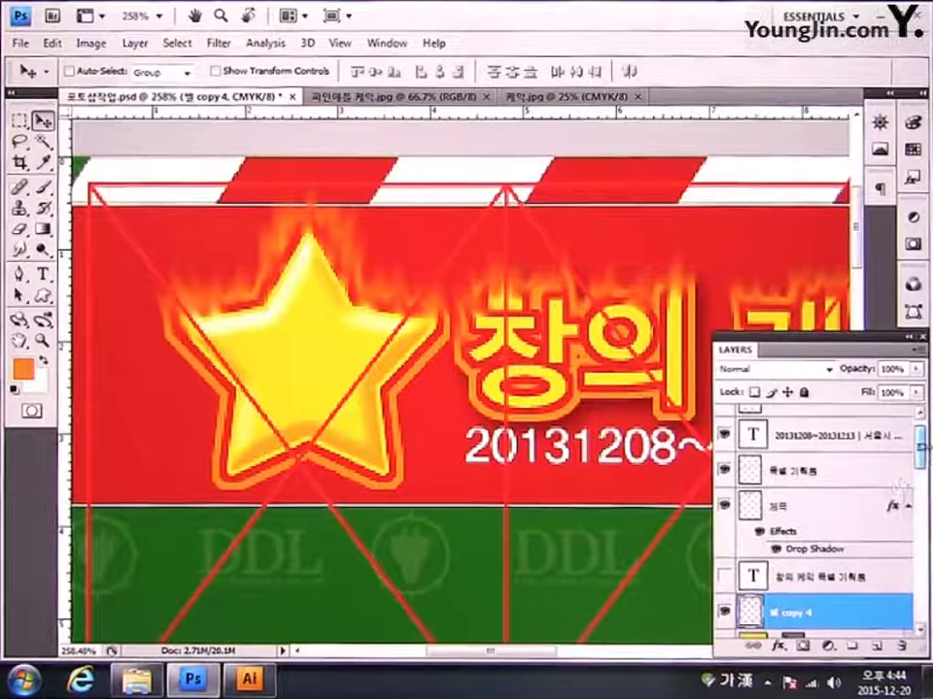
Step: Copy the drop shadow style from the 제목 title layer and apply it to the flaming star layer, 별 copy 4
right_click(828, 541)
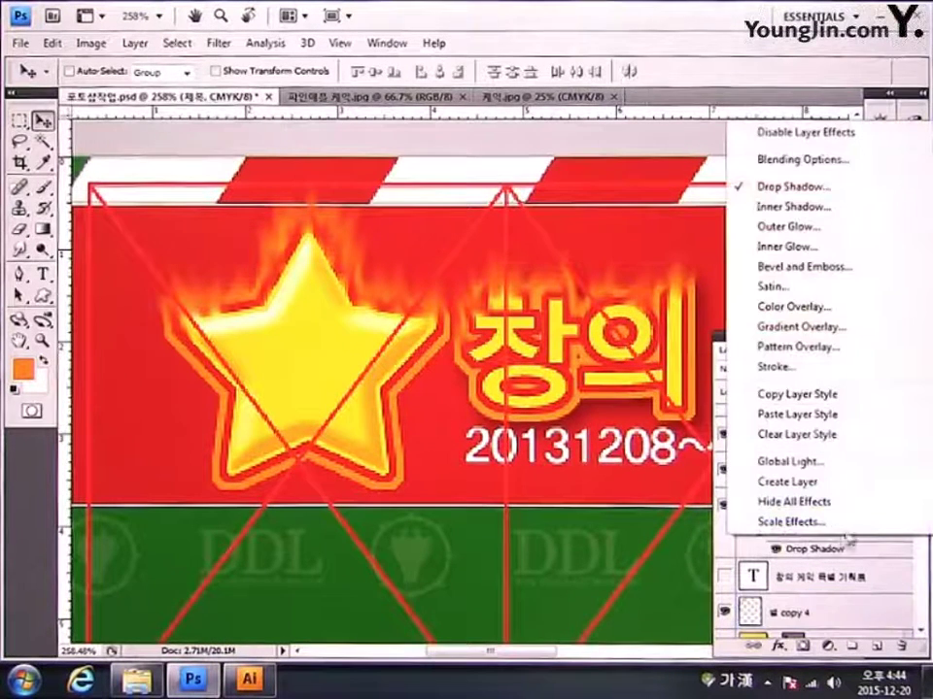
click(830, 403)
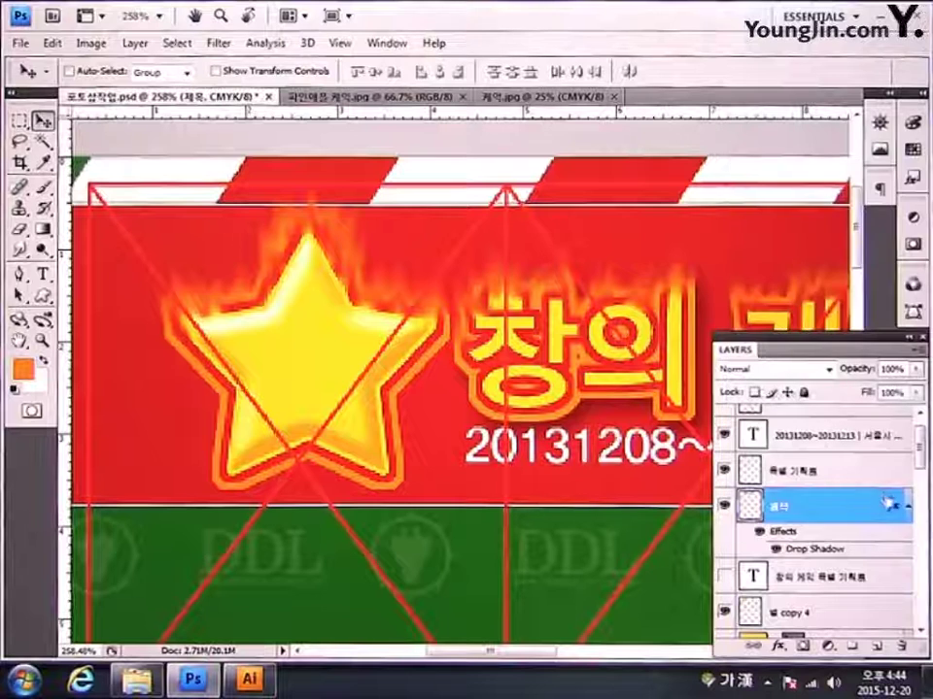
mouse_move(919, 476)
mouse_down()
mouse_move(920, 510)
mouse_move(921, 498)
mouse_up()
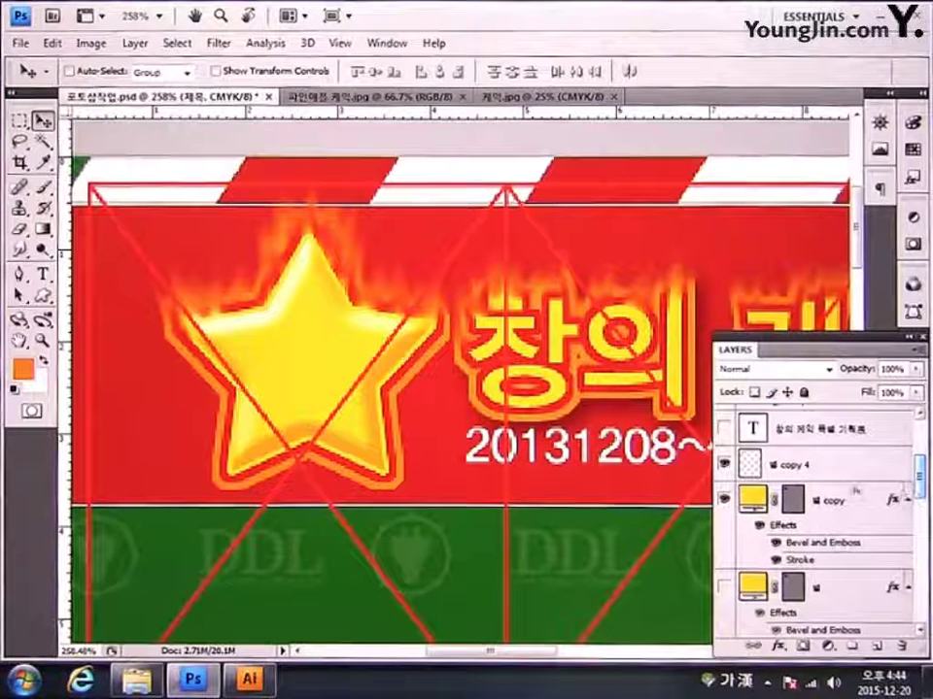
click(832, 471)
right_click(833, 472)
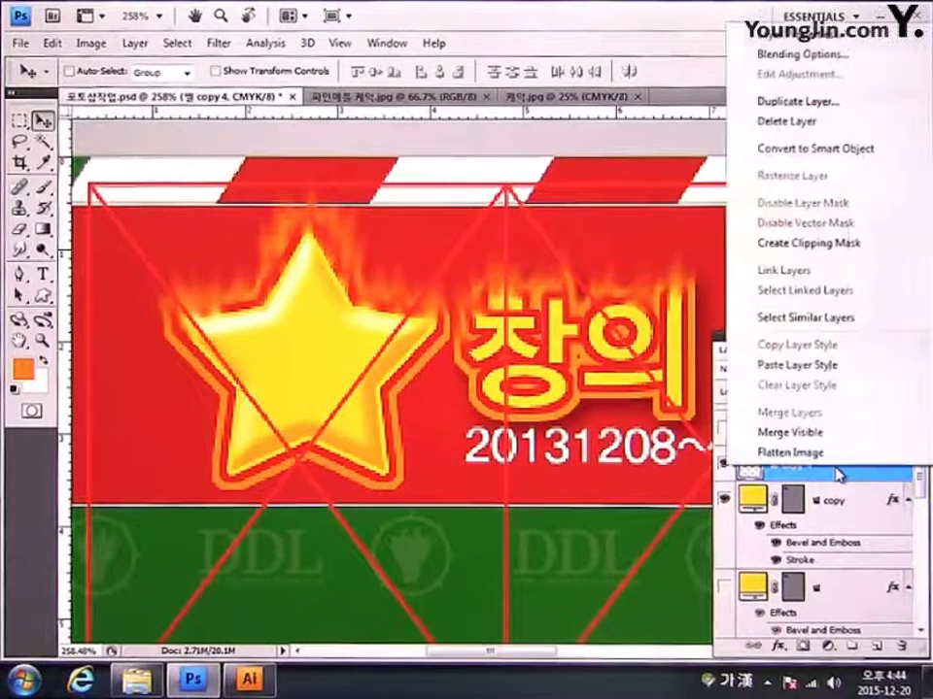
click(823, 365)
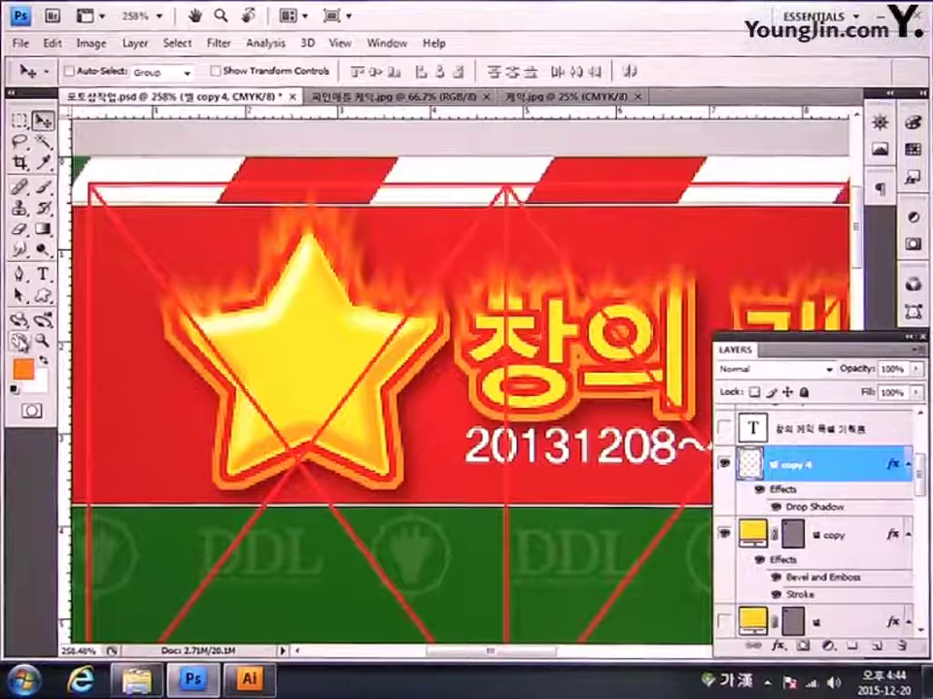
Step: Create an orange rounded rectangle shape with a 10 px corner radius across the green area beneath the round cake arrangement
double_click(19, 339)
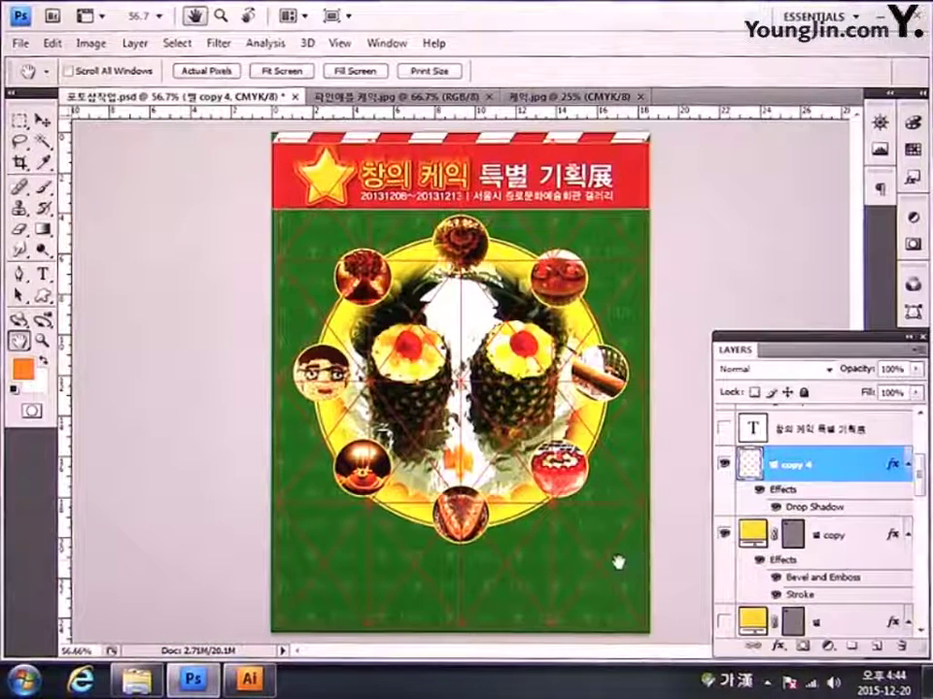
drag(43, 295, 145, 310)
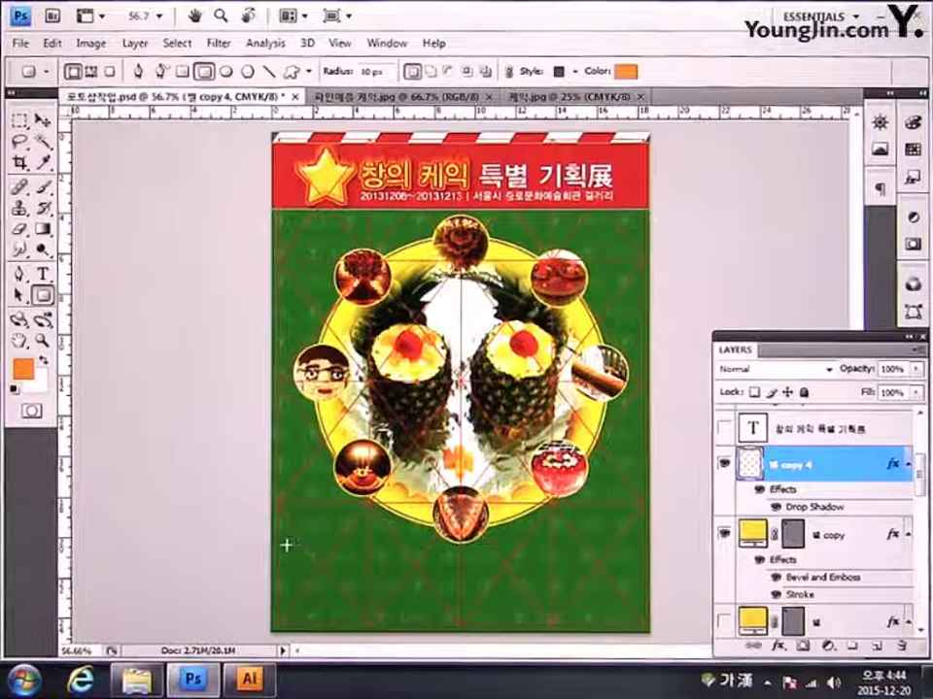
drag(290, 546, 634, 619)
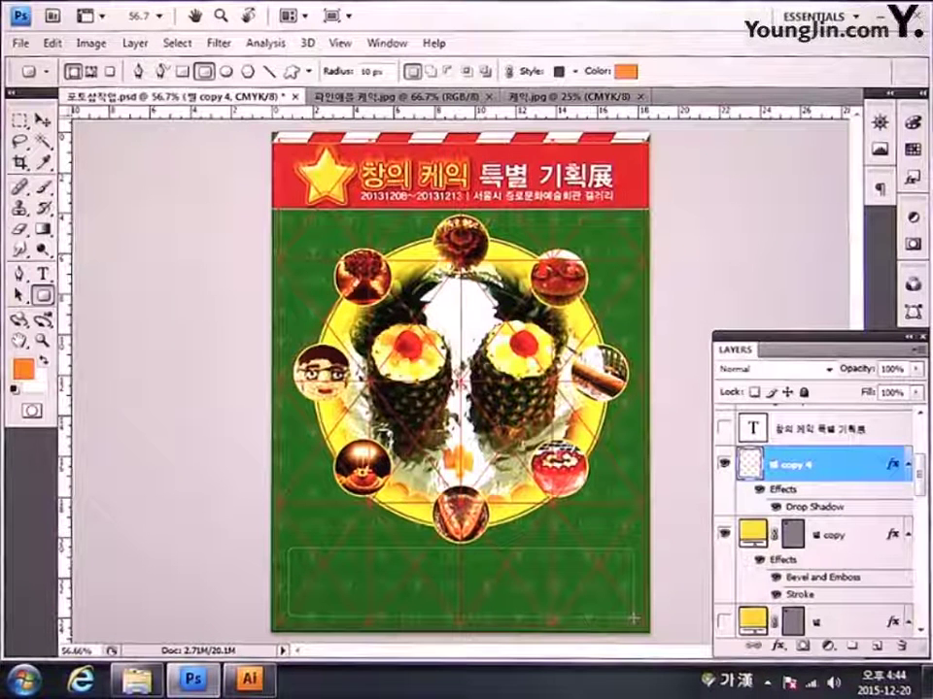
drag(629, 619, 631, 620)
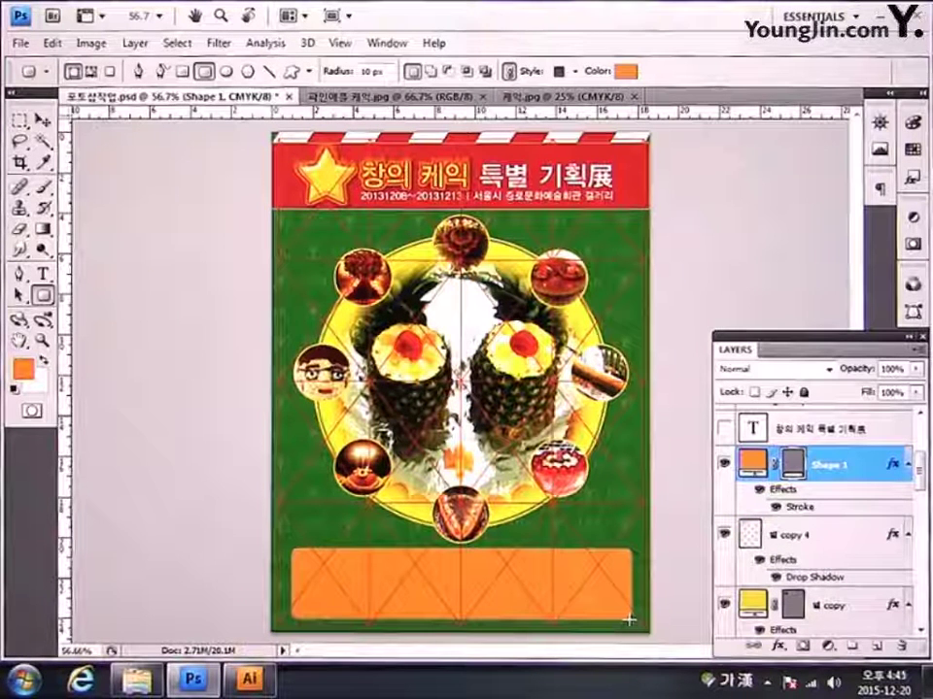
Step: Rename the new rounded rectangle layer as 하단 박스
double_click(834, 465)
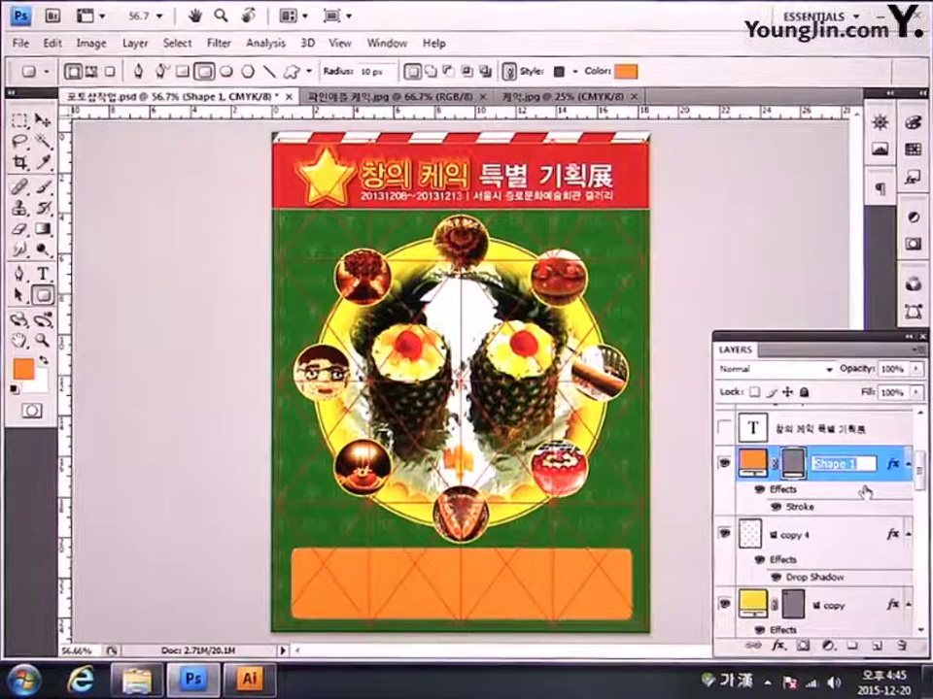
key(BackSpace)
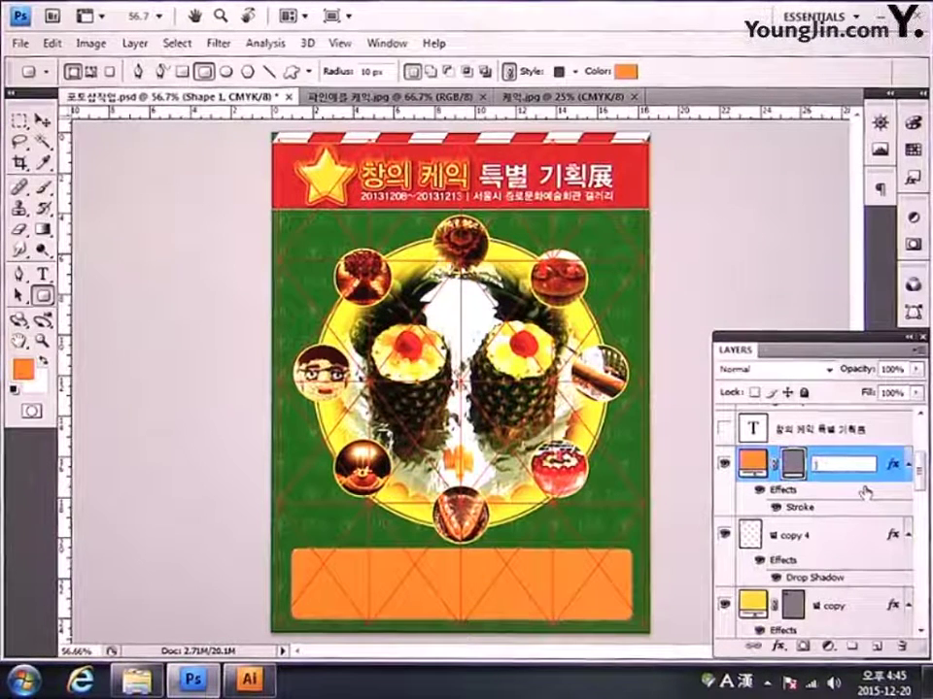
key(Hangul)
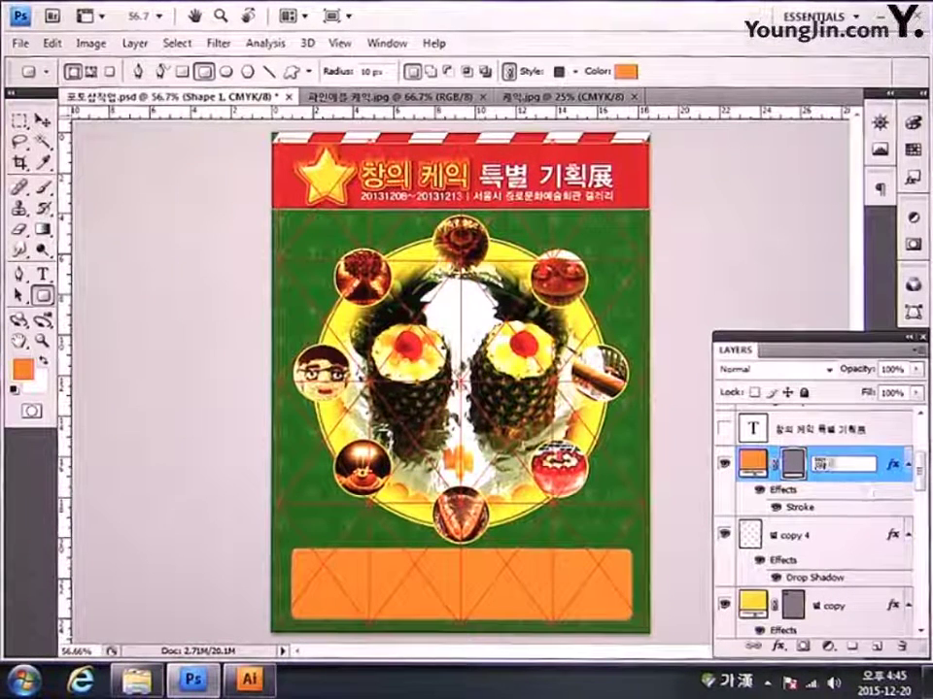
text(하단 박스)
key(Return)
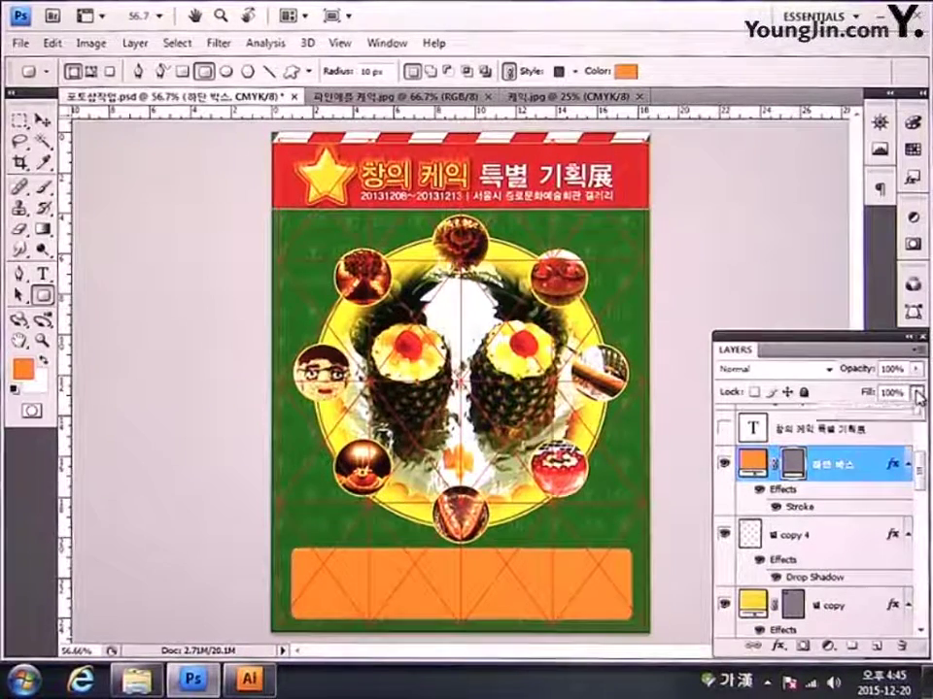
Step: Set the 하단 박스 layer's fill to 0% and give it a white 1 px stroke positioned inside
mouse_move(916, 392)
mouse_down()
mouse_move(904, 416)
mouse_move(822, 412)
mouse_up()
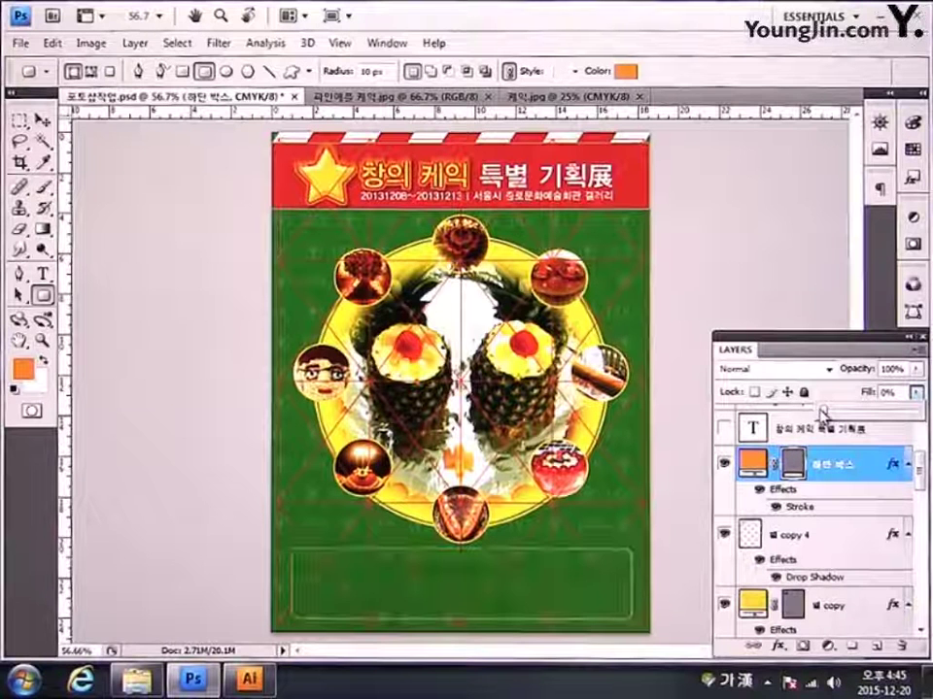
double_click(865, 470)
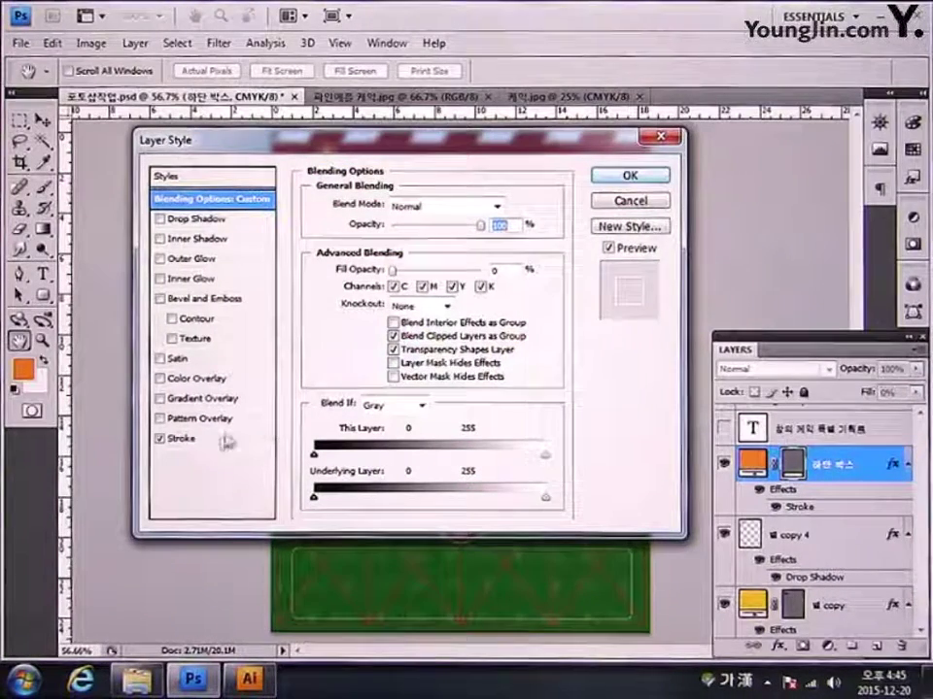
click(185, 440)
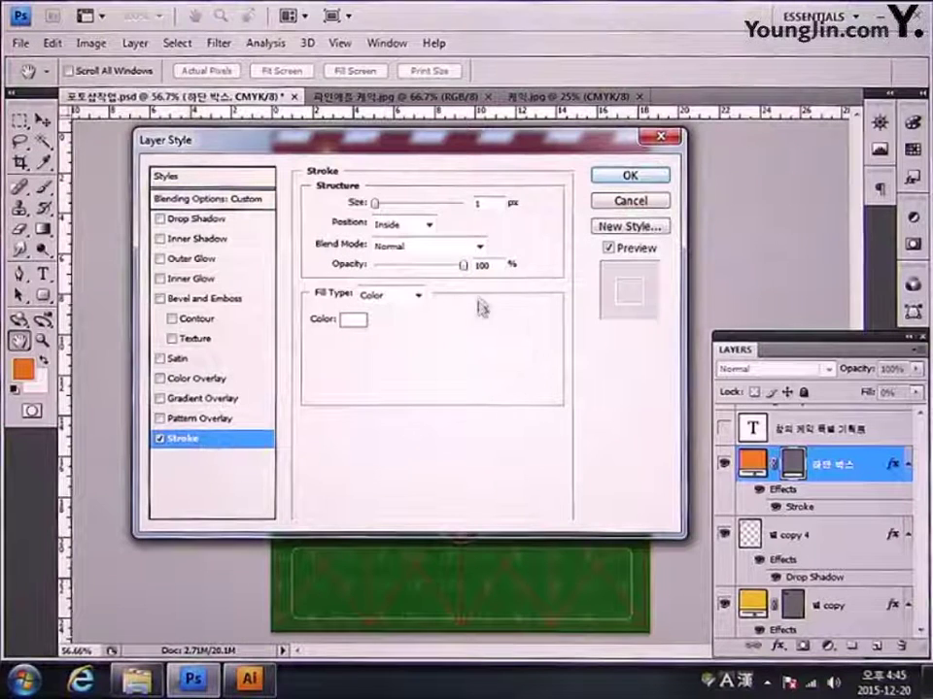
double_click(477, 203)
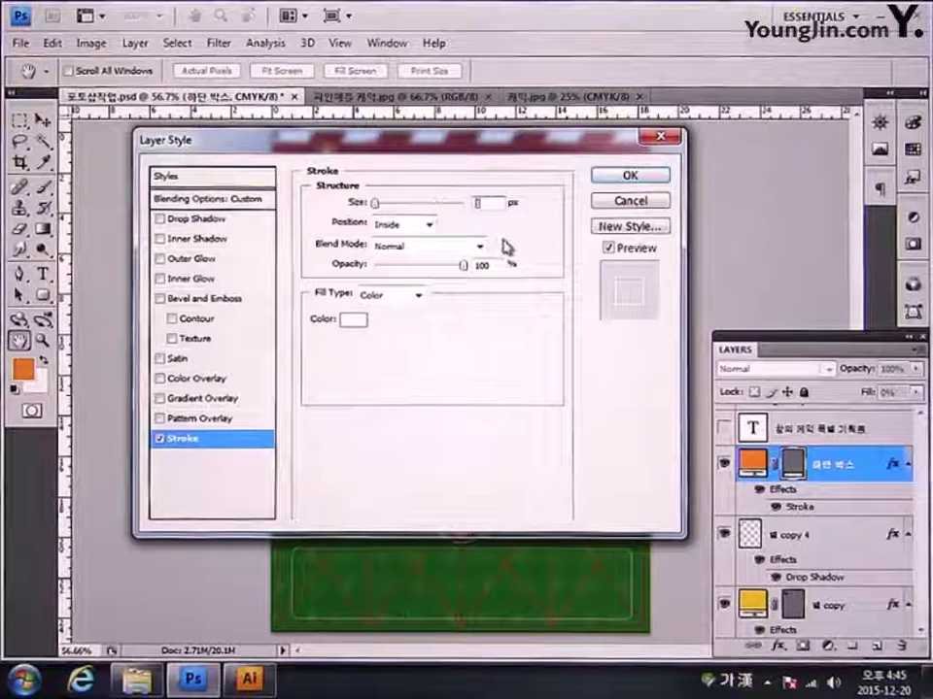
click(428, 225)
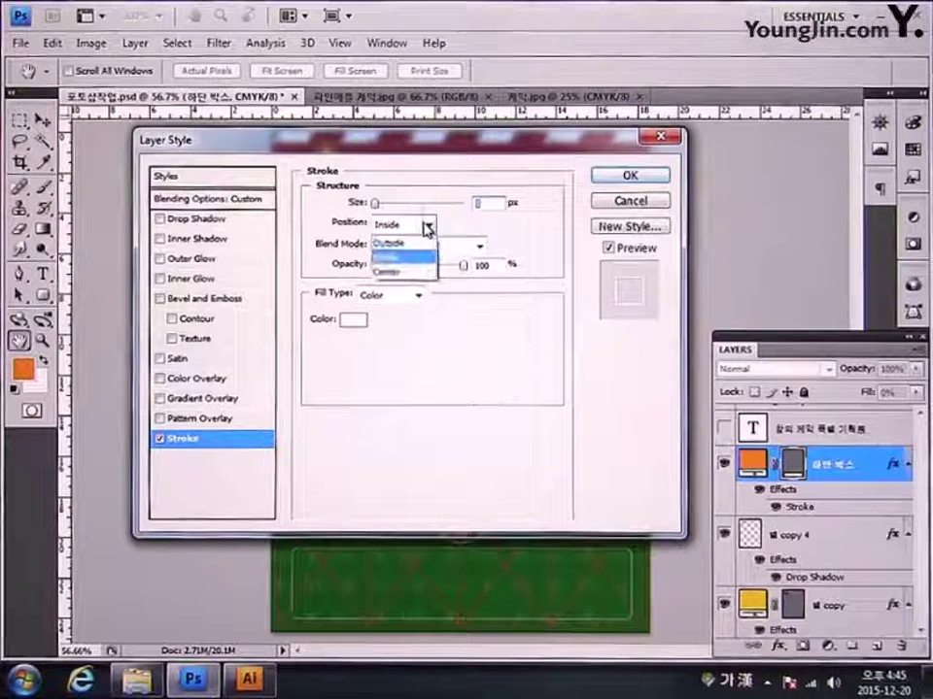
click(400, 256)
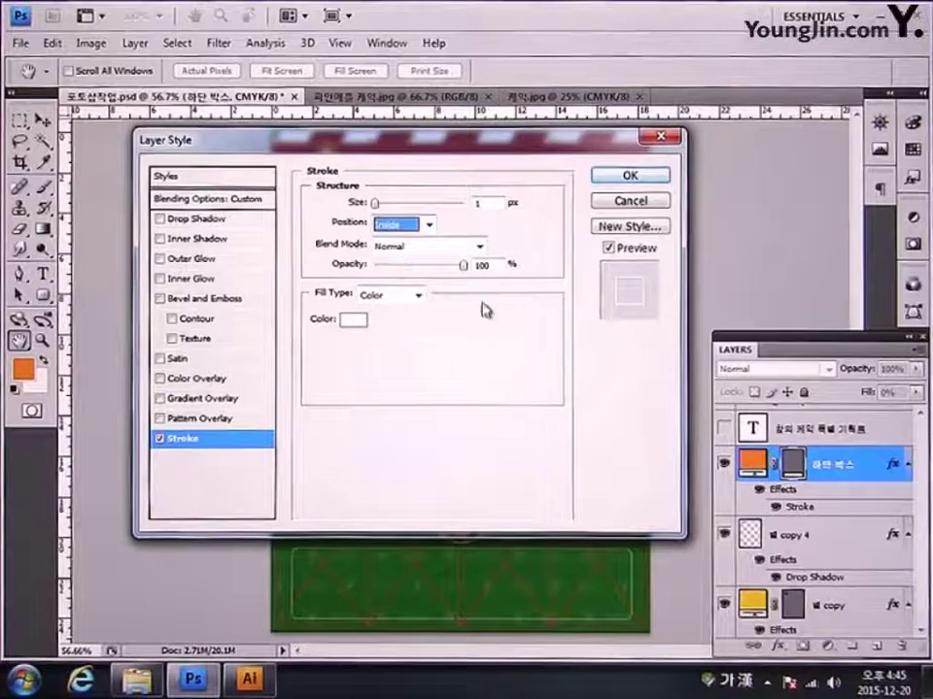
click(352, 322)
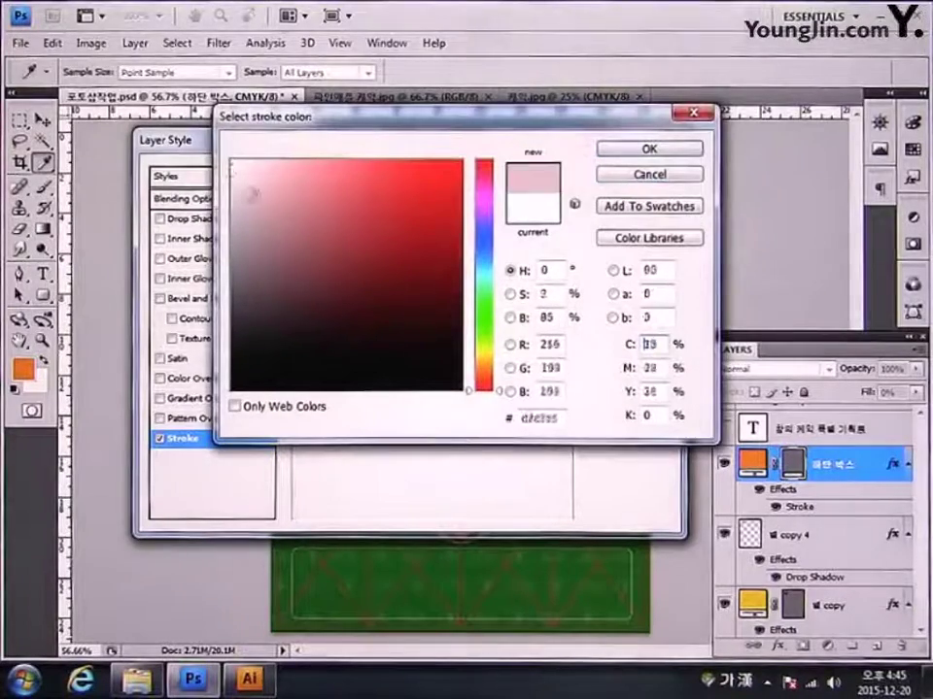
click(649, 149)
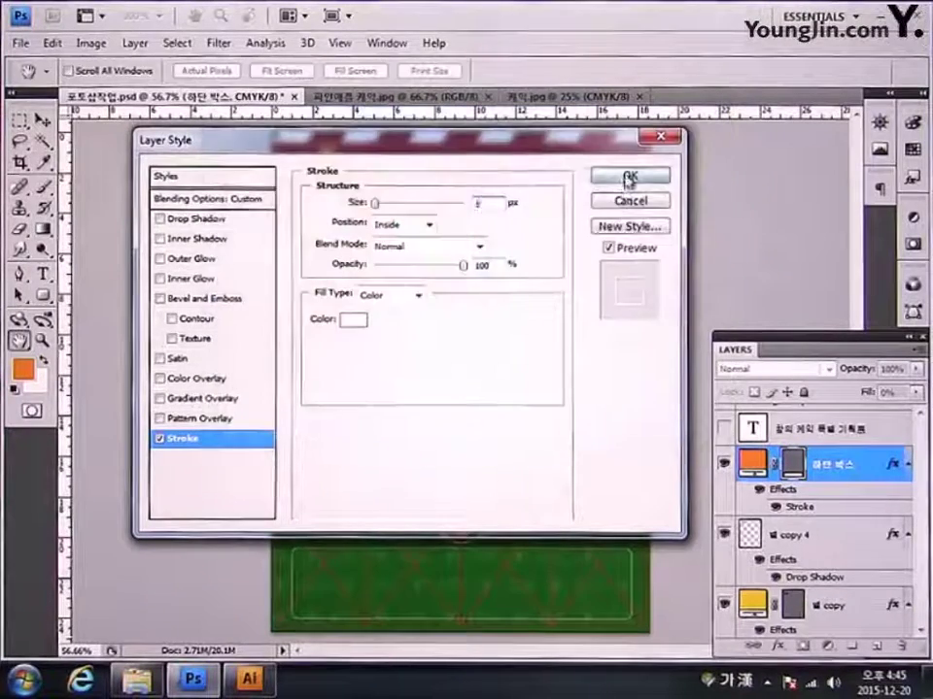
click(629, 175)
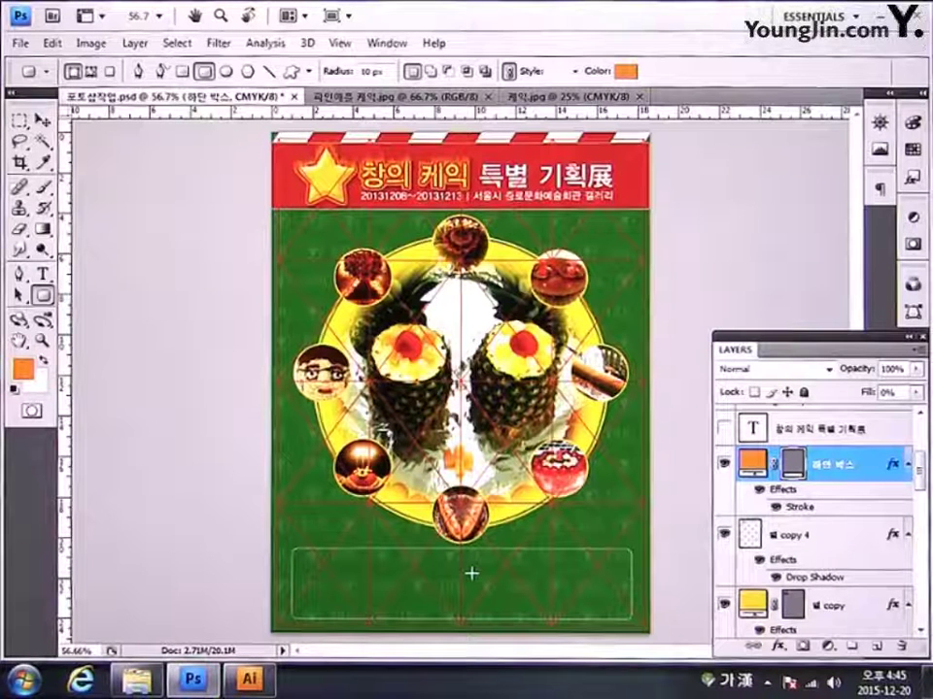
Step: Open the finished reference poster 포토샵작업.psd from the 작업 folder and accept its missing fonts
click(20, 43)
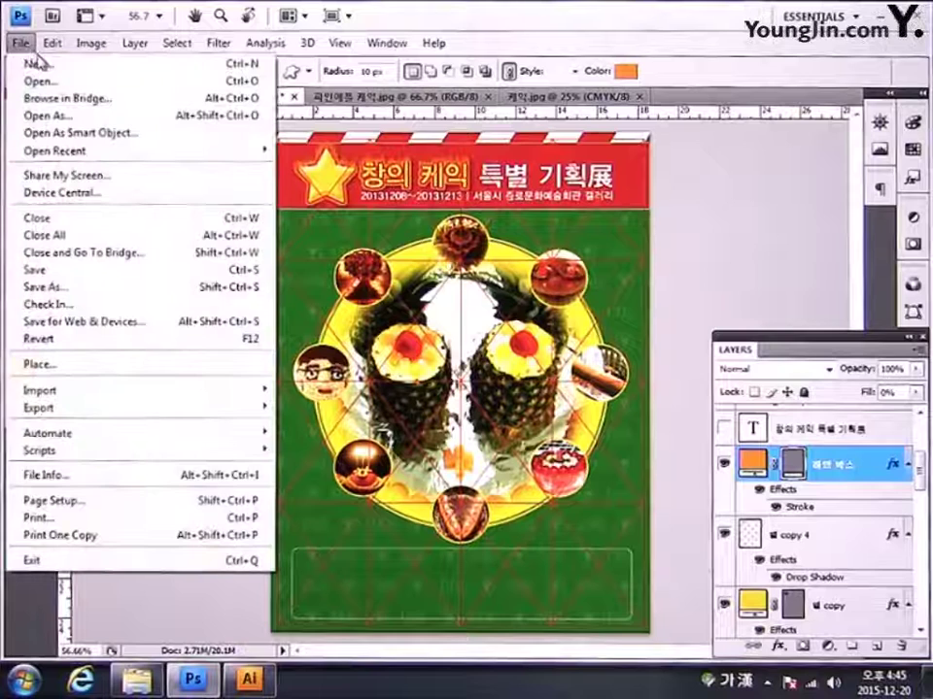
click(88, 86)
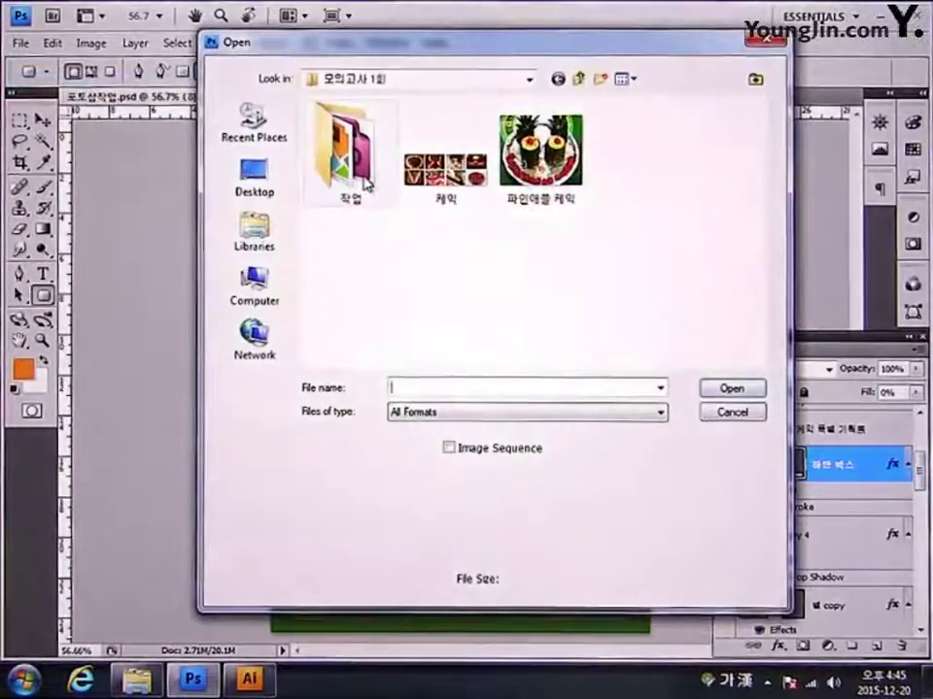
double_click(365, 184)
double_click(359, 197)
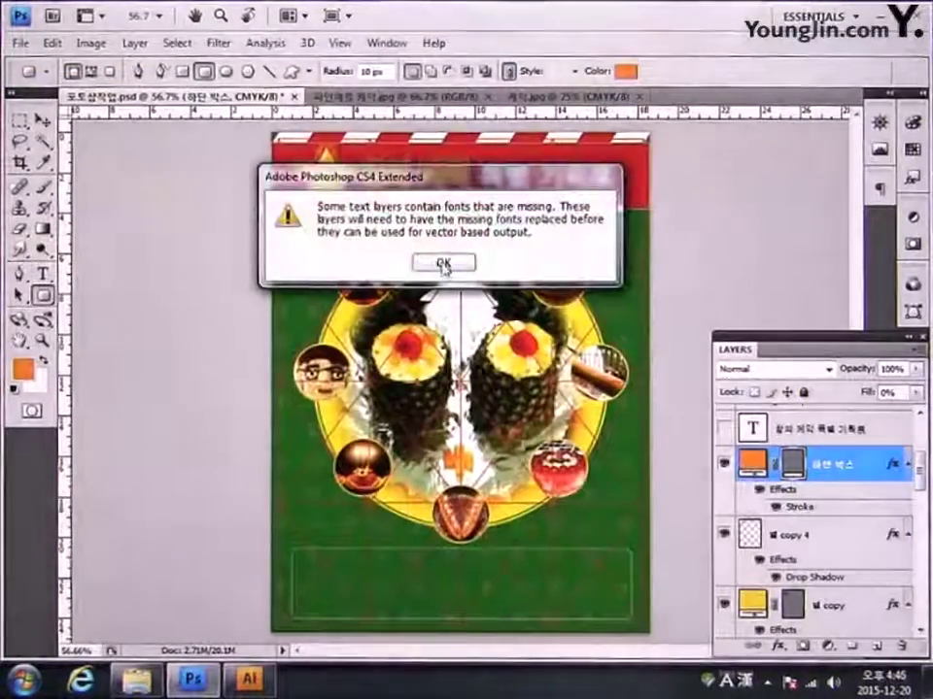
click(442, 264)
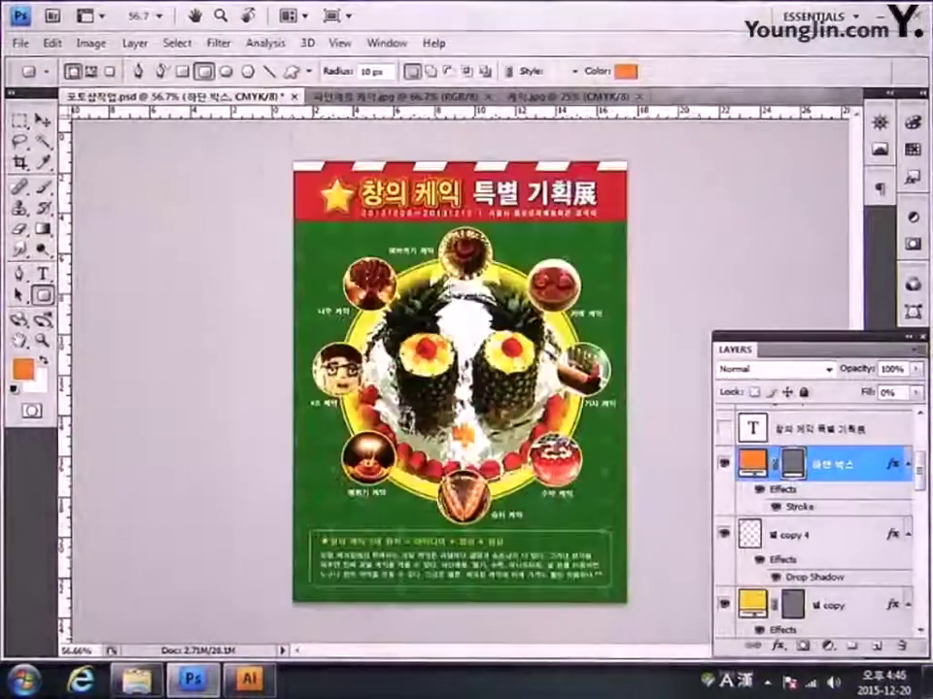
Step: Float the reference document and copy its heading and body text layers into the working poster's bottom box
key(v)
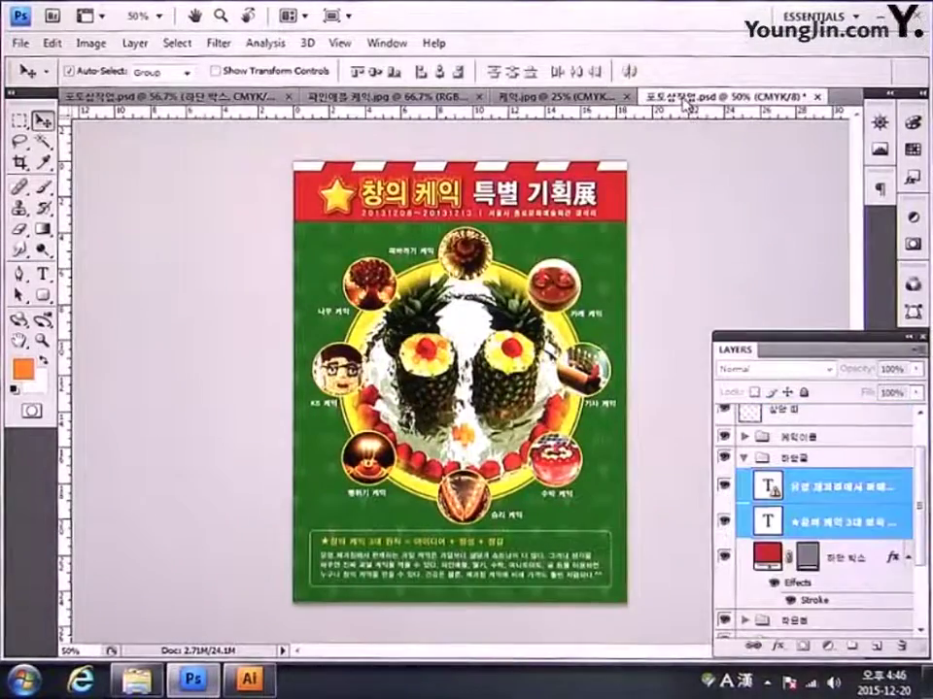
drag(687, 97, 552, 292)
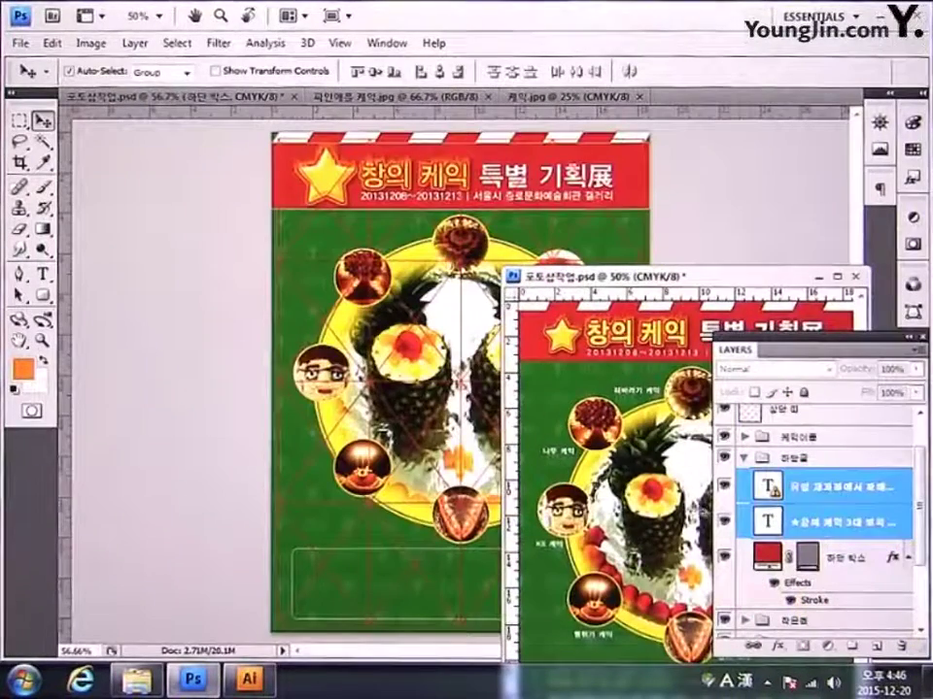
drag(805, 526, 370, 556)
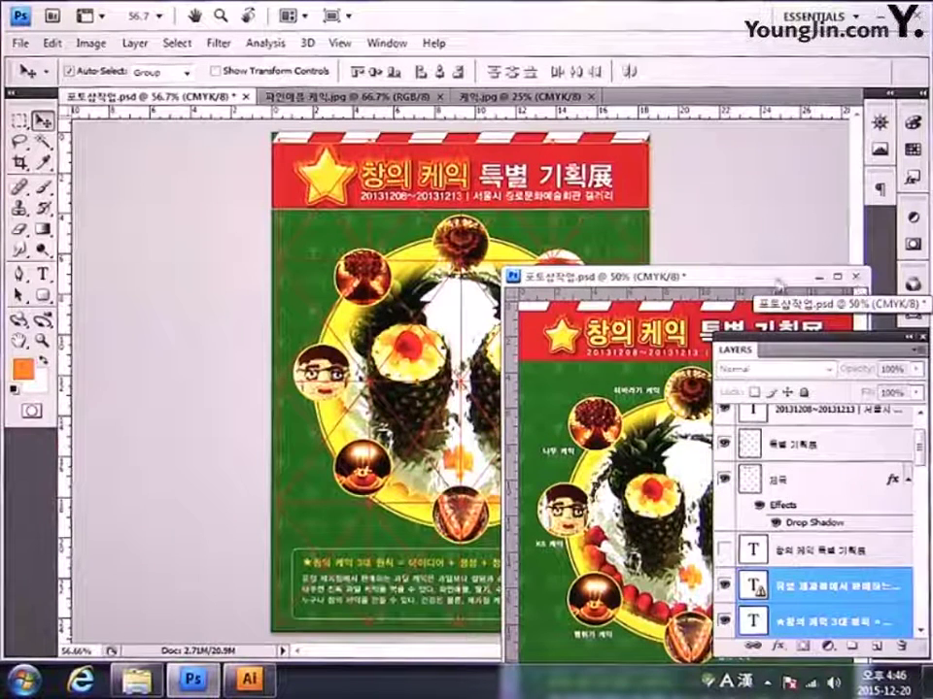
Step: Copy all cake name text layers from the reference document's 케익이름 group into the working poster, and close the reference without saving
click(856, 280)
drag(636, 250, 580, 243)
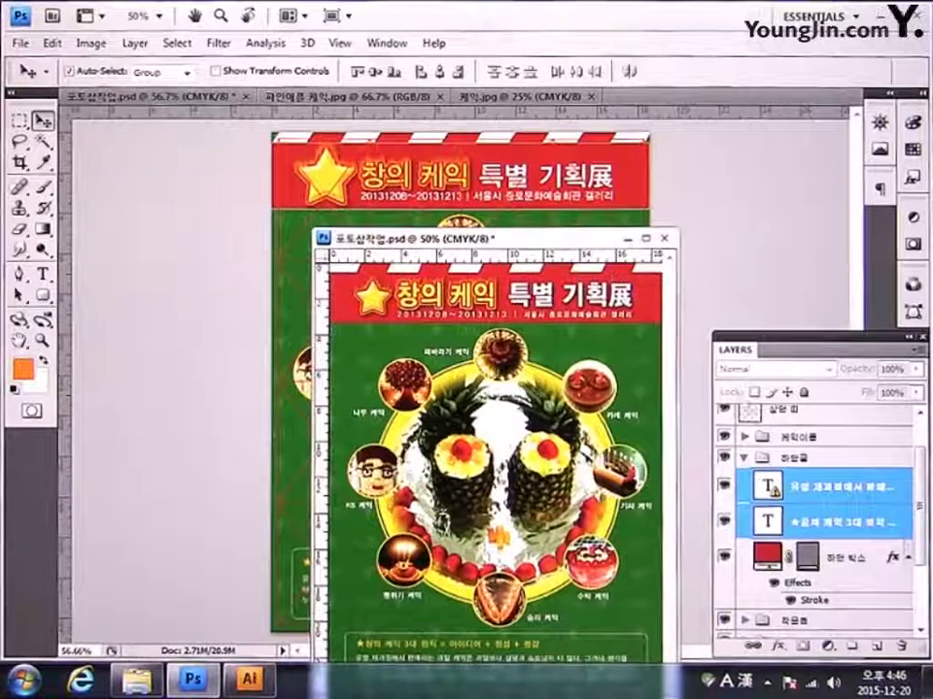
drag(925, 507, 926, 478)
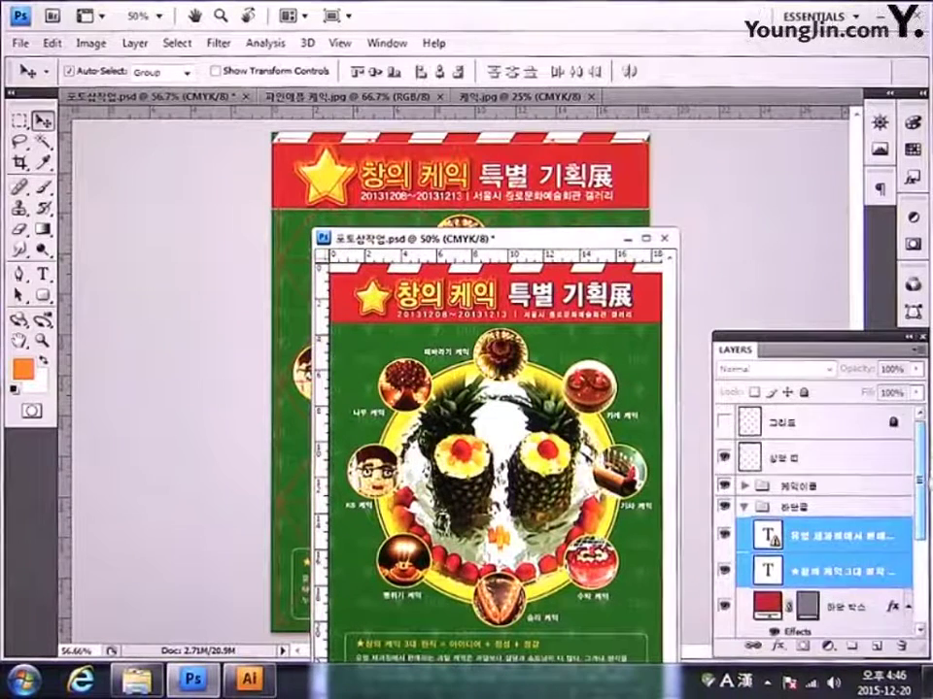
scroll(743, 515, down, 3)
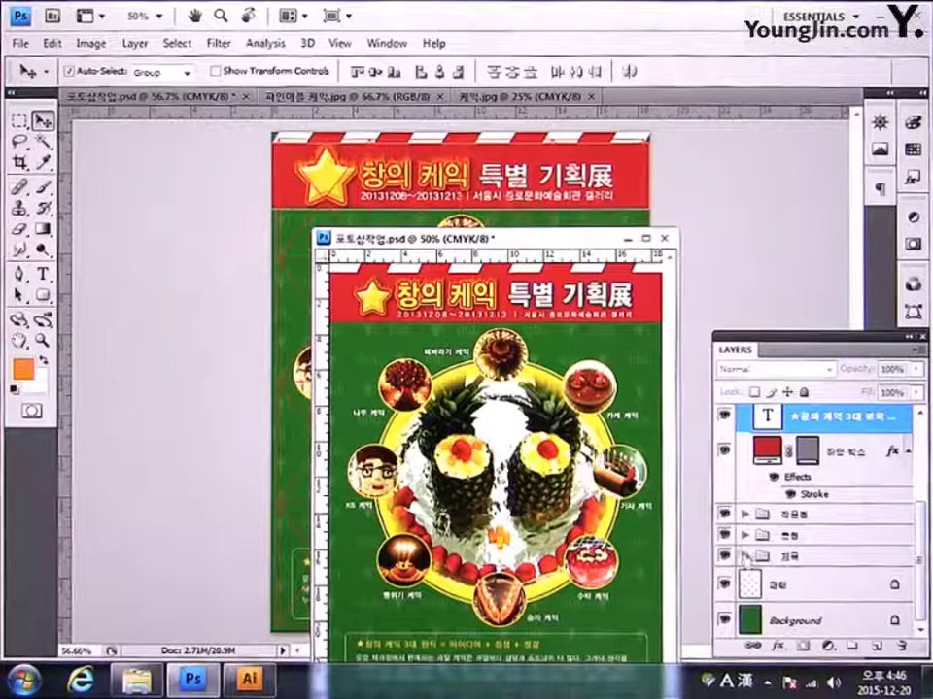
click(349, 272)
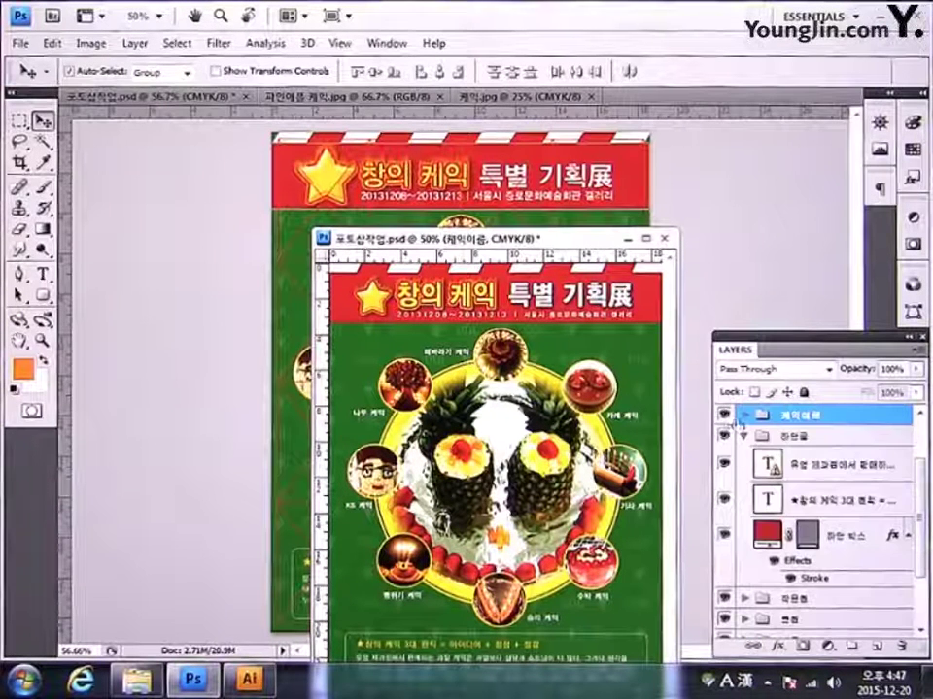
click(743, 414)
click(807, 443)
scroll(838, 553, down, 3)
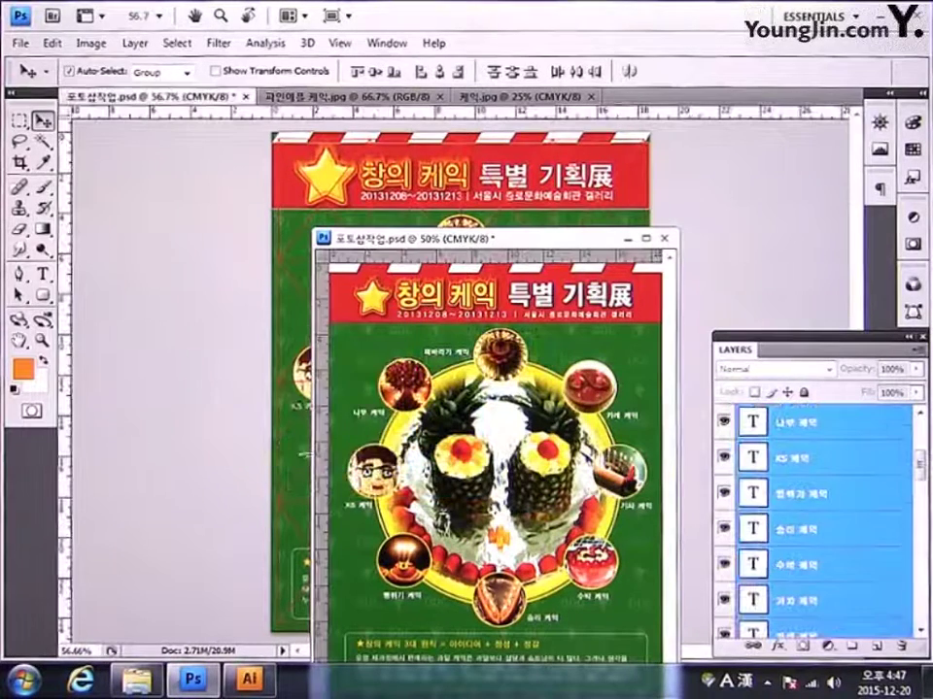
click(664, 238)
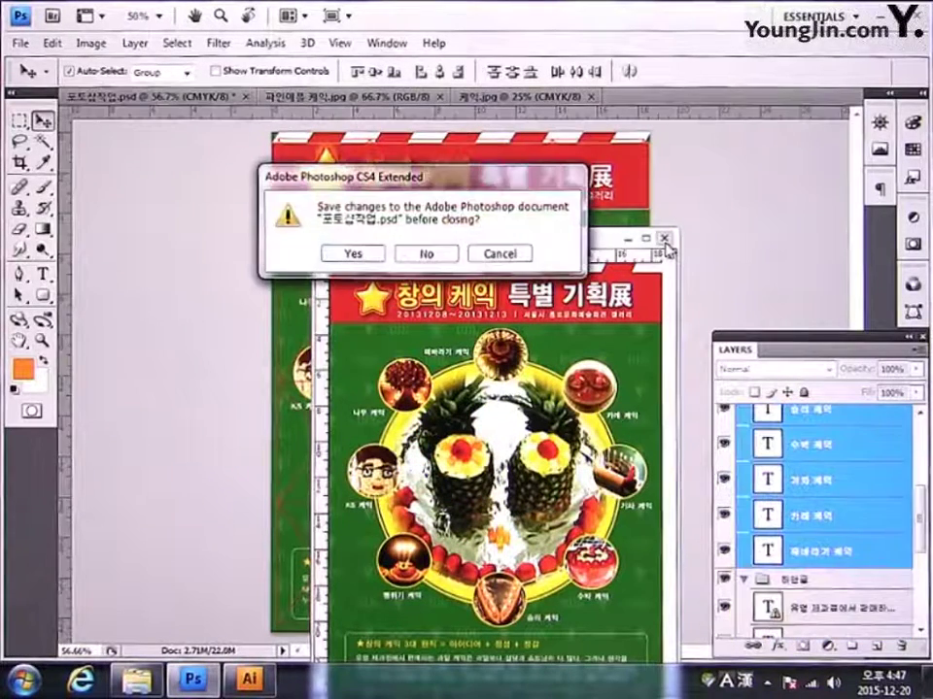
click(424, 253)
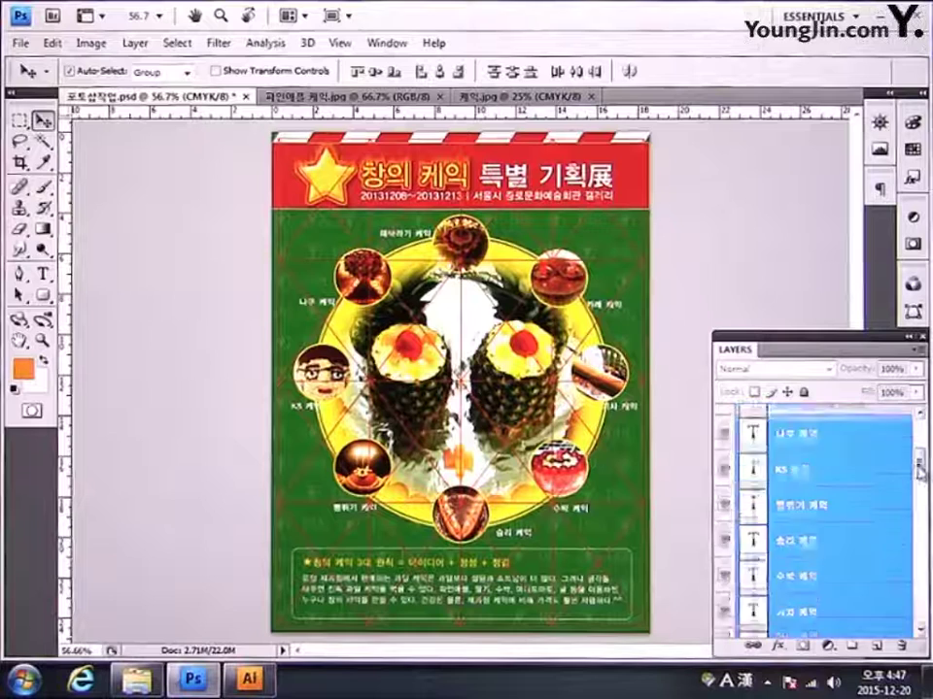
Step: Check the poster with the 그리드 layer hidden, and show the layer again
drag(917, 466, 918, 422)
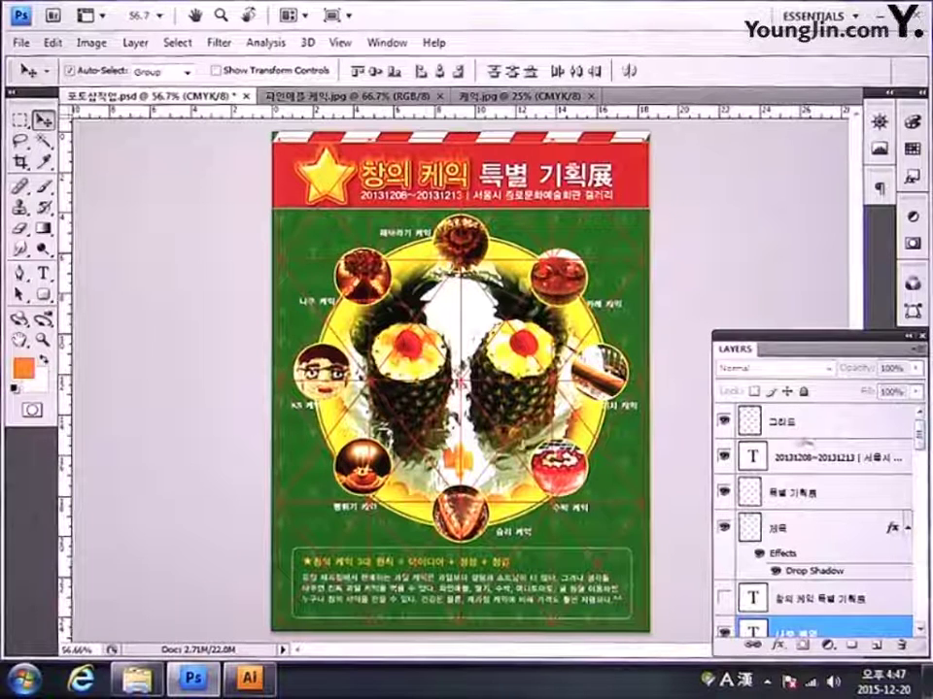
click(723, 423)
click(723, 423)
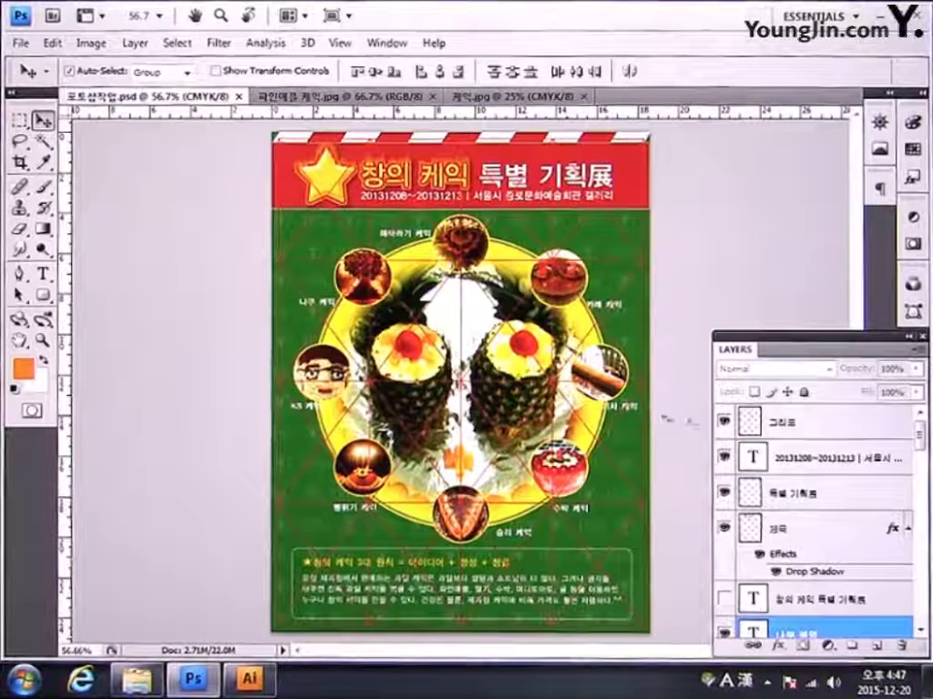
Step: Convert the poster's color mode to RGB Color without flattening its layers
click(97, 45)
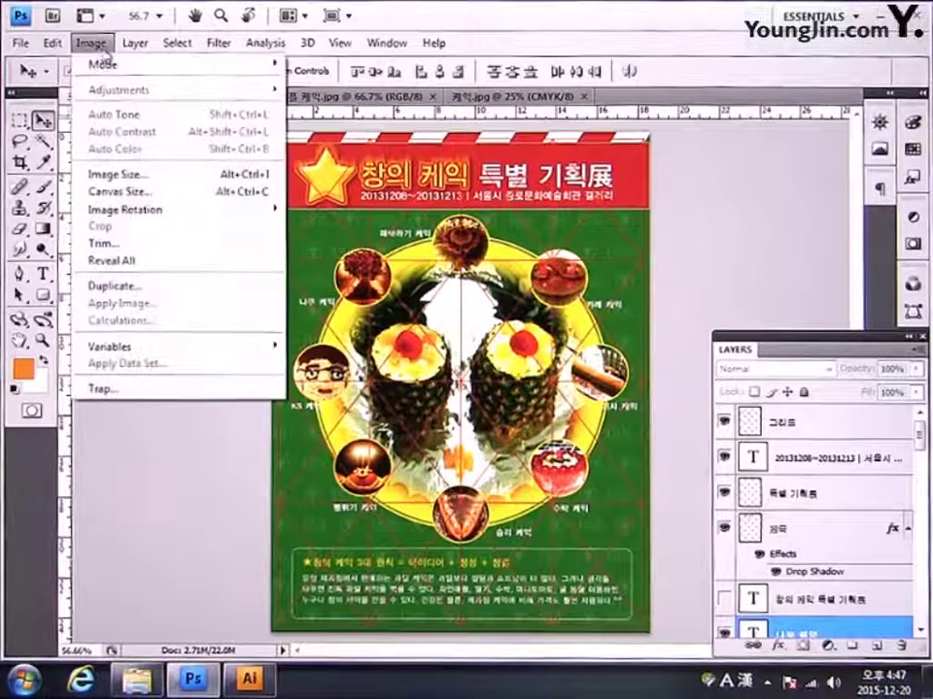
mouse_move(117, 64)
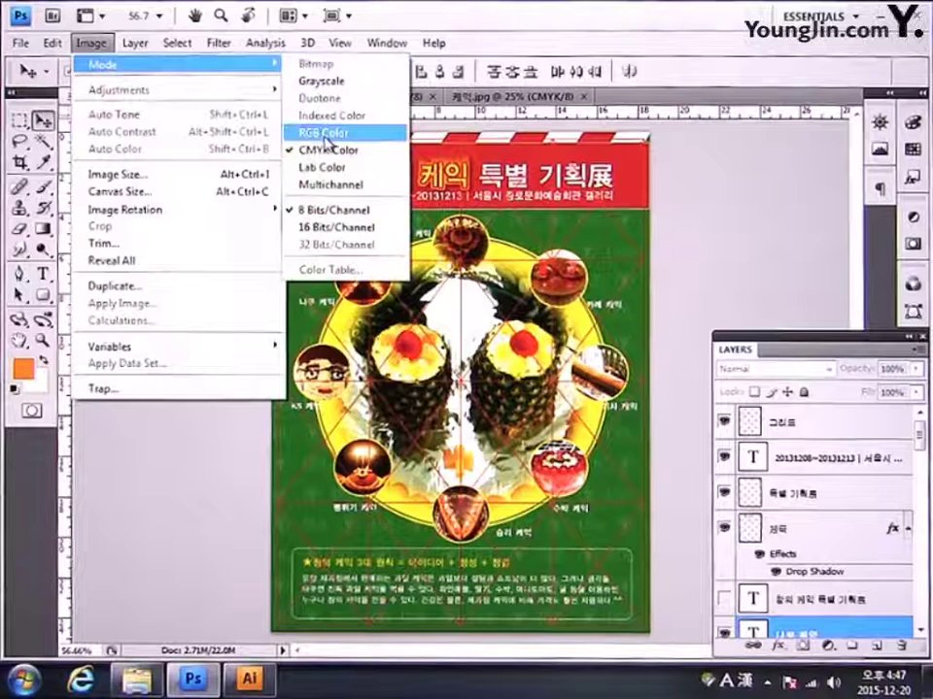
click(326, 136)
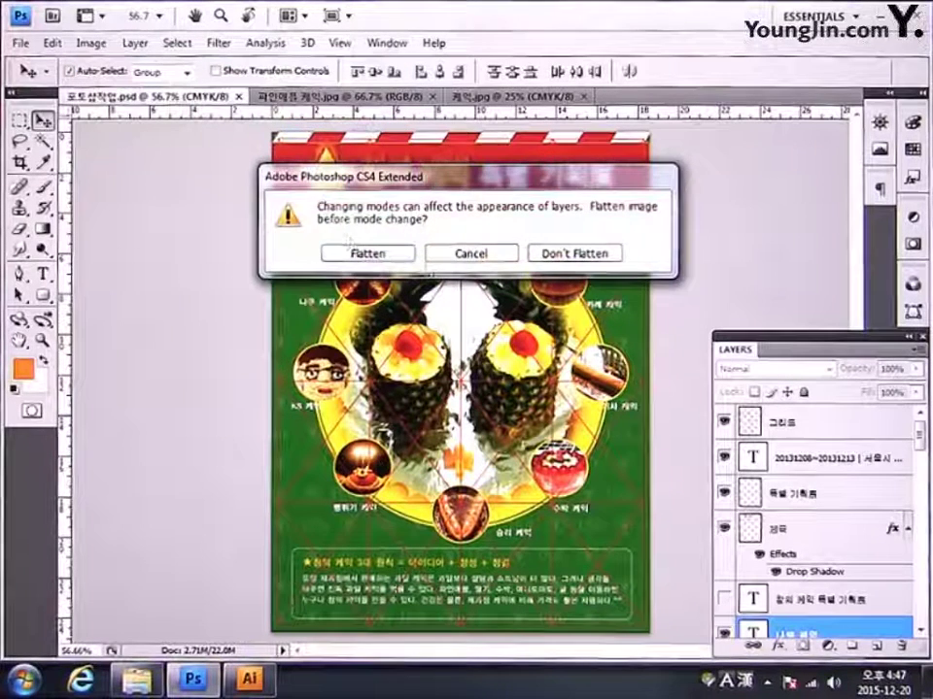
click(580, 254)
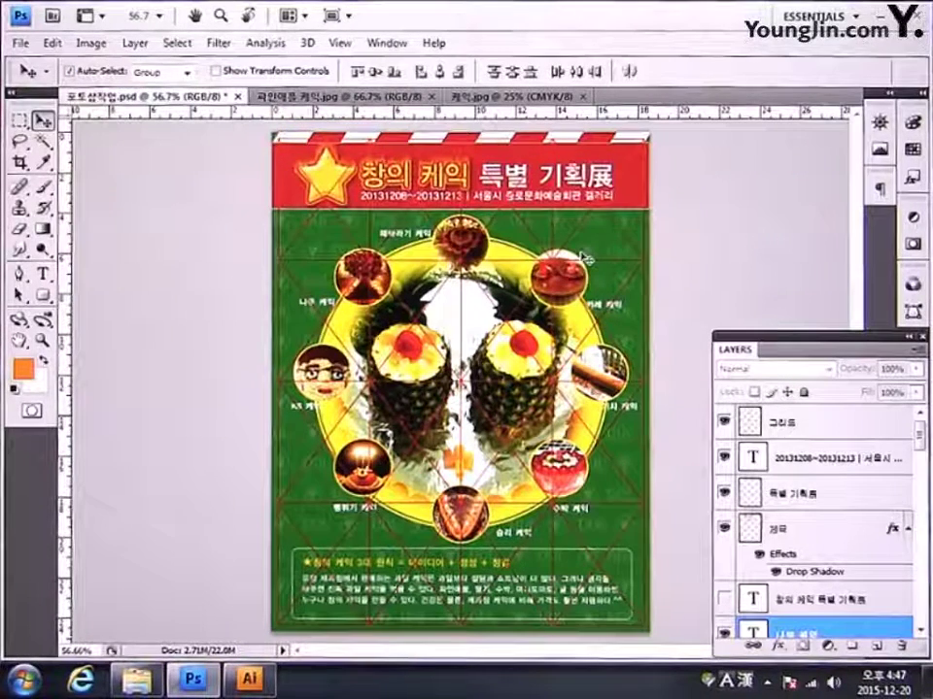
Step: Save a JPEG copy of the poster named 01 in the 작업 folder, accepting the JPEG options
click(20, 43)
click(45, 286)
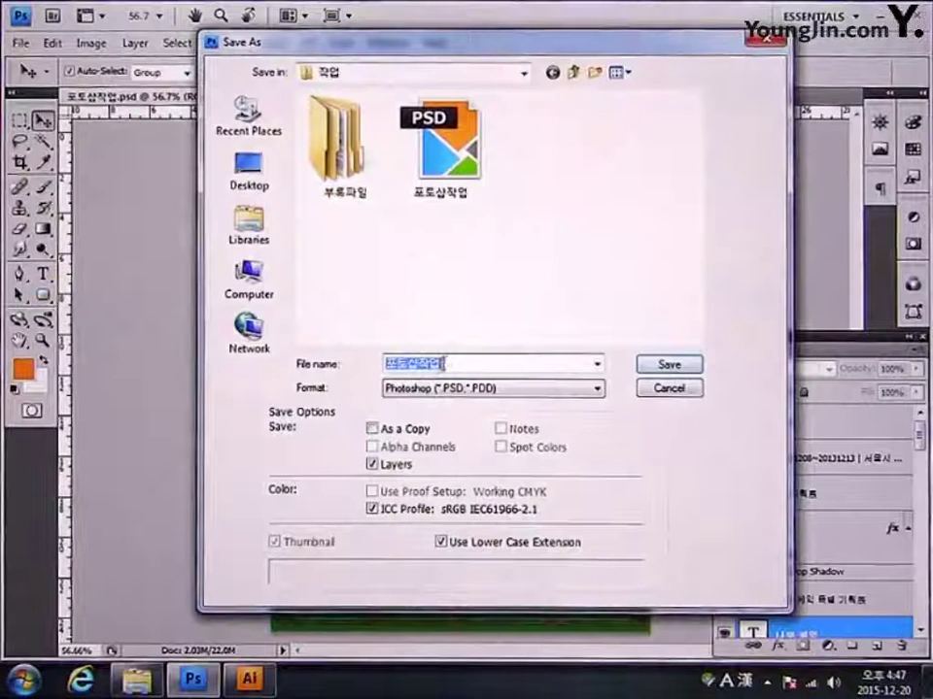
text(01)
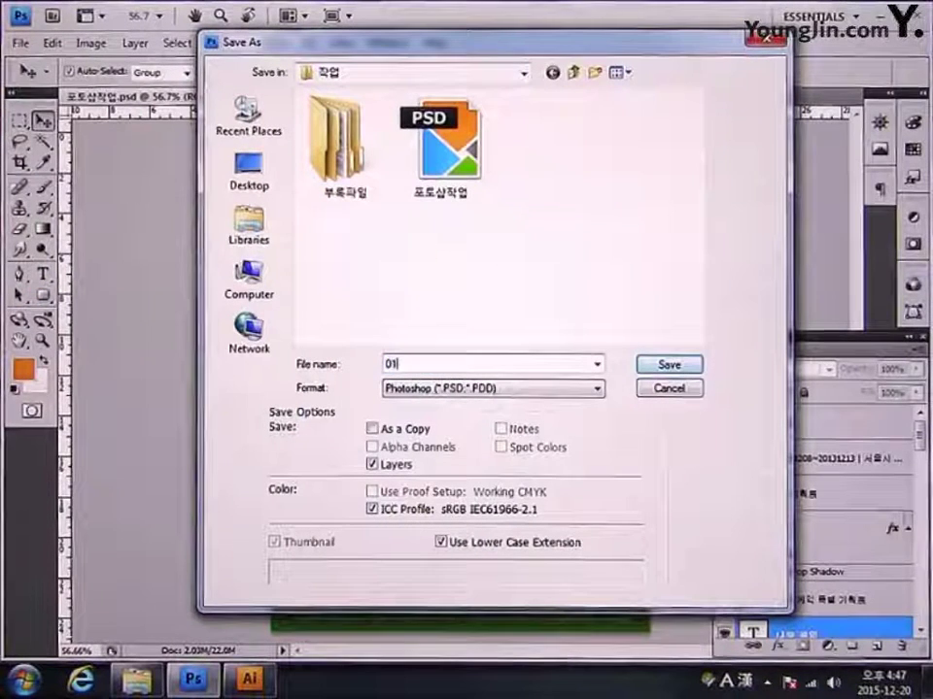
click(421, 389)
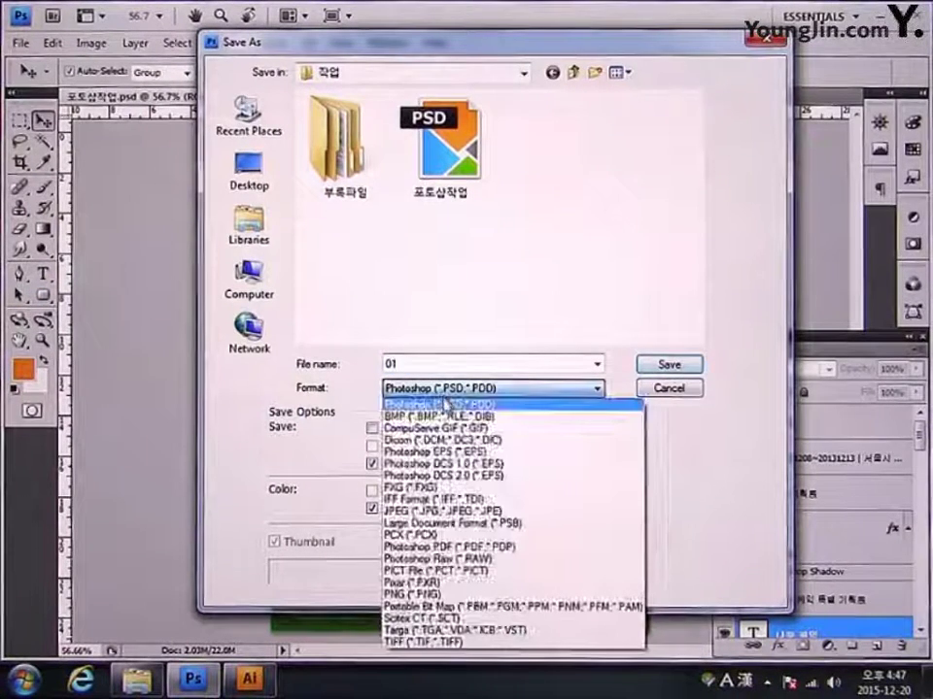
click(470, 521)
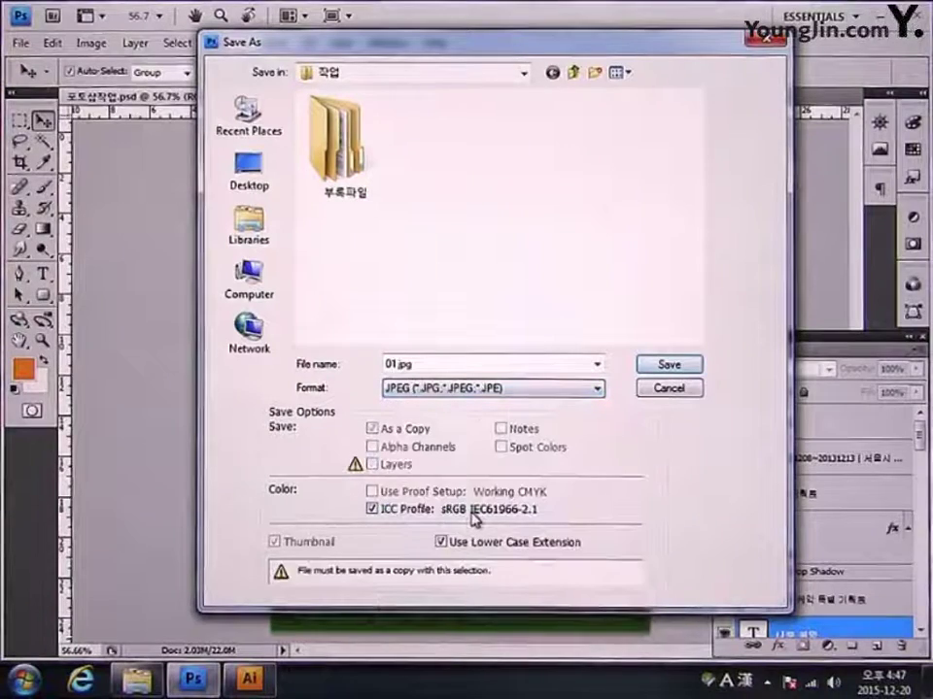
click(683, 369)
click(582, 178)
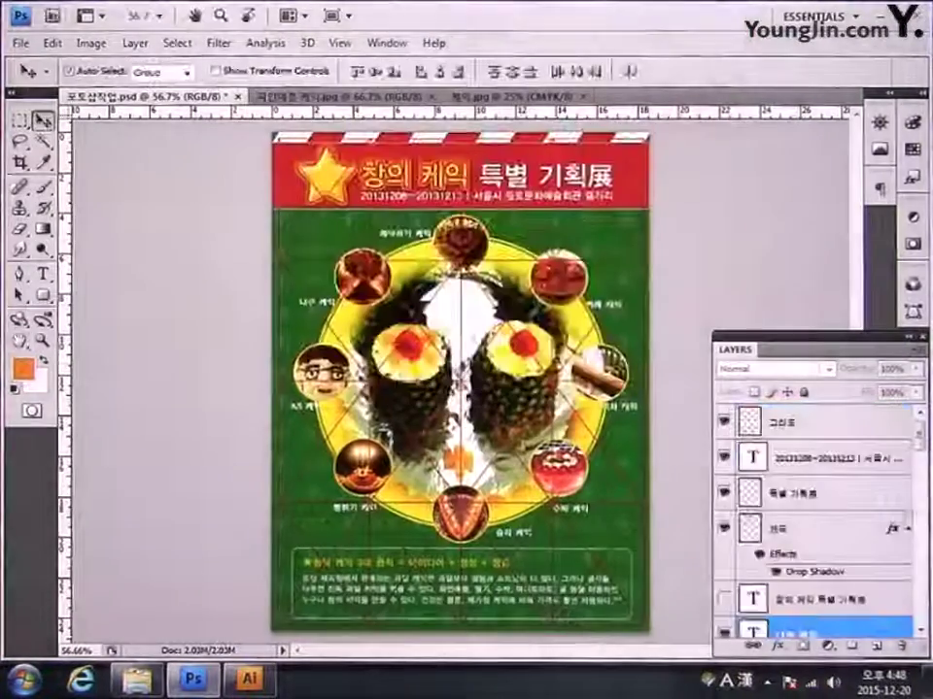